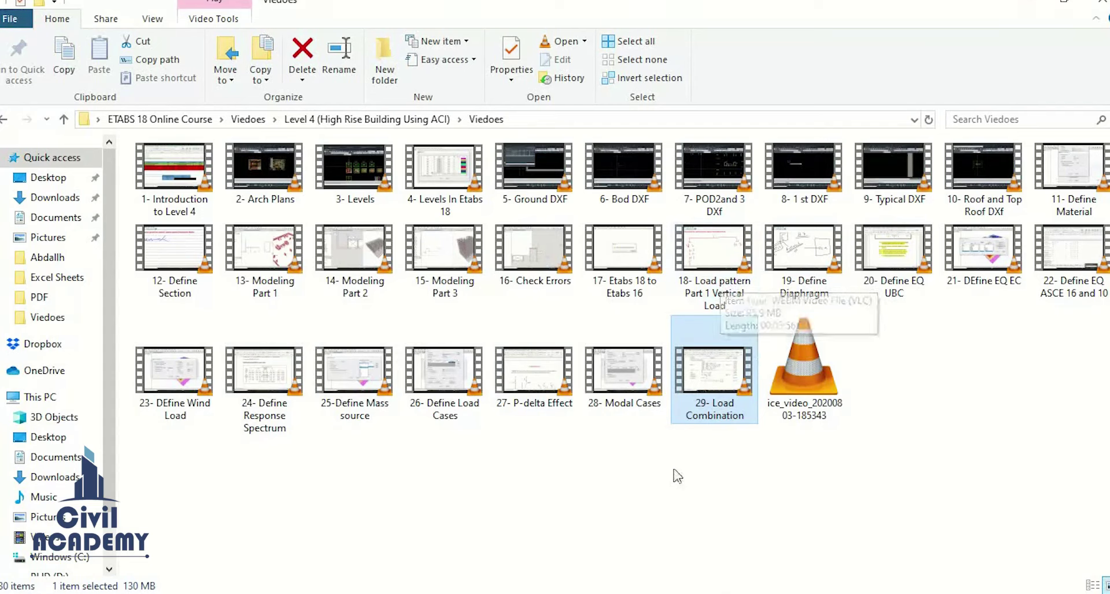
Switch to ETABS and run the model check with all joint, frame, shell and other checks enabled and both fix options off
click(1045, 2)
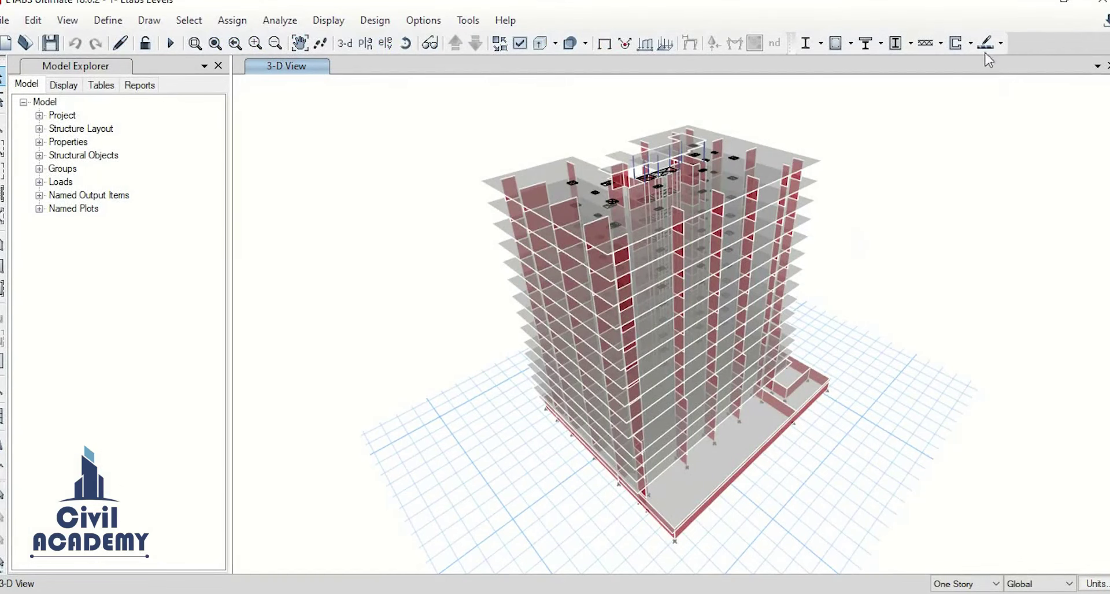
click(280, 21)
click(321, 42)
click(522, 516)
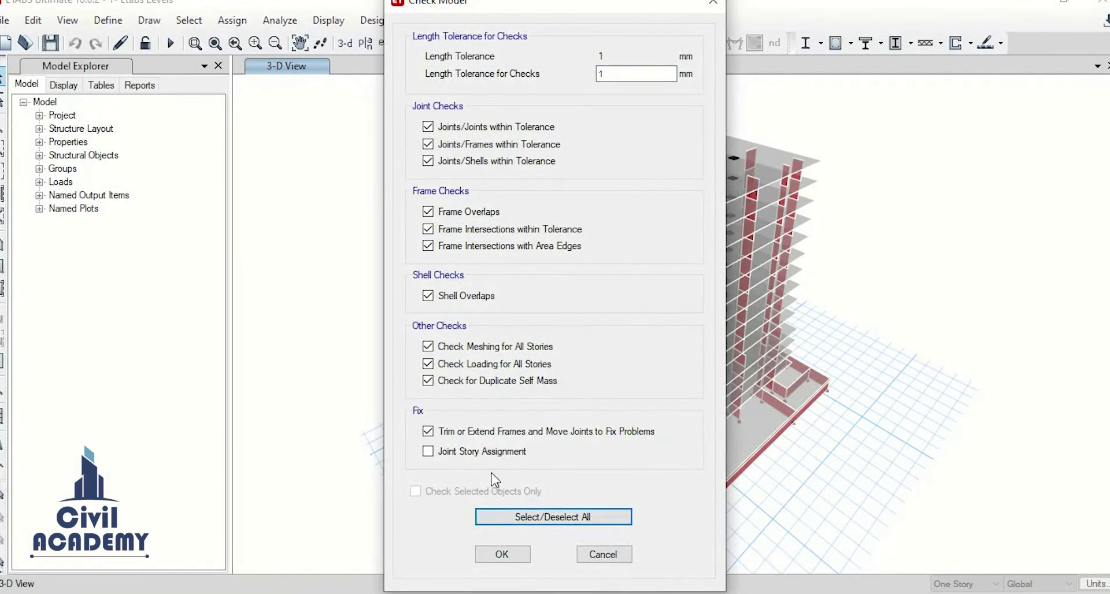
click(493, 431)
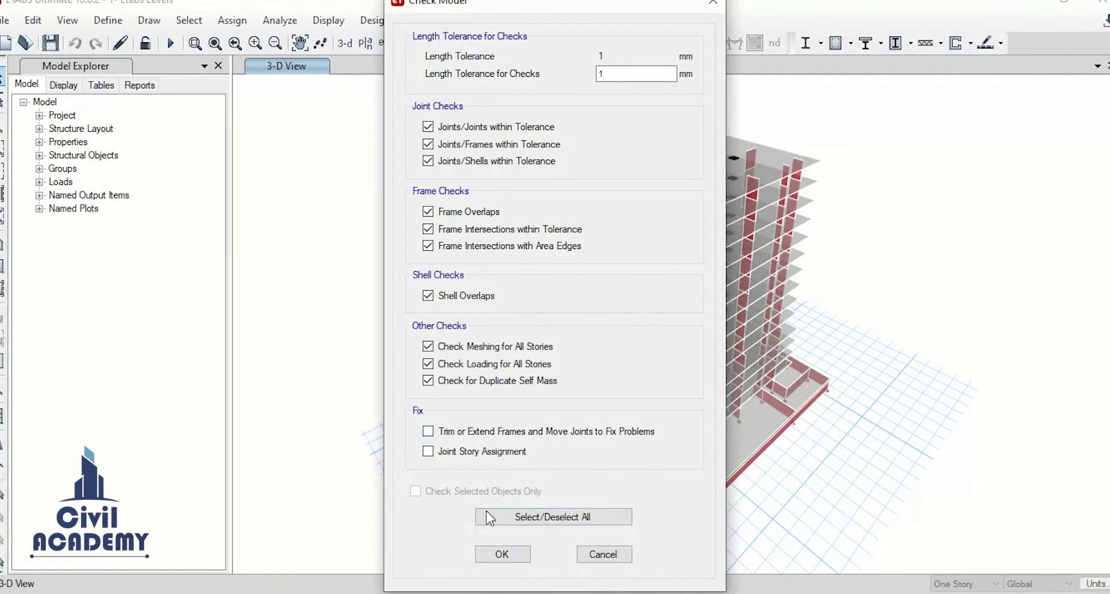
click(503, 555)
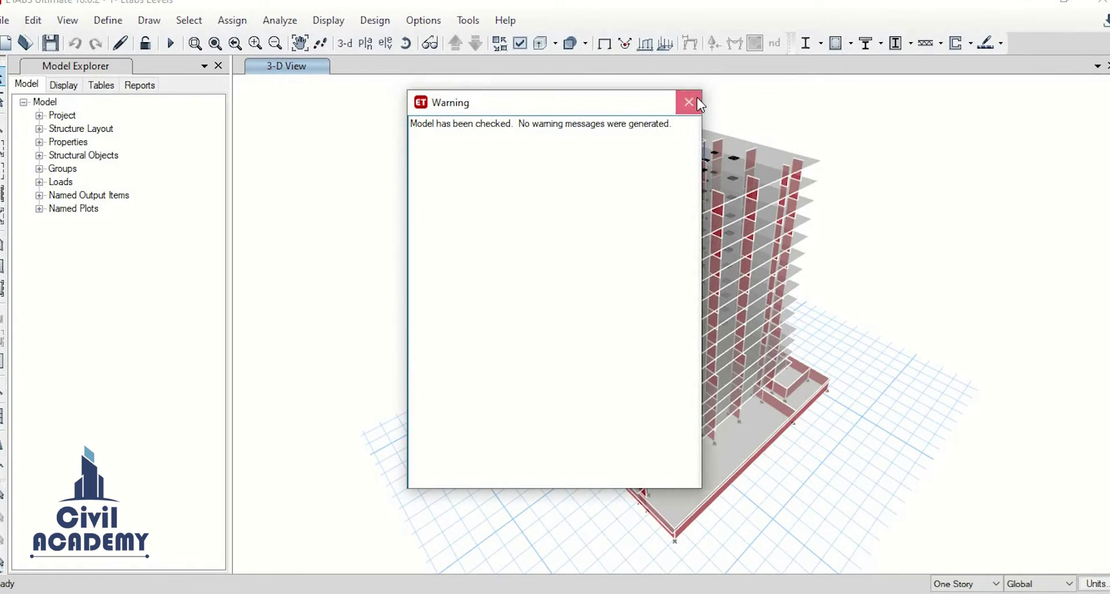
click(689, 103)
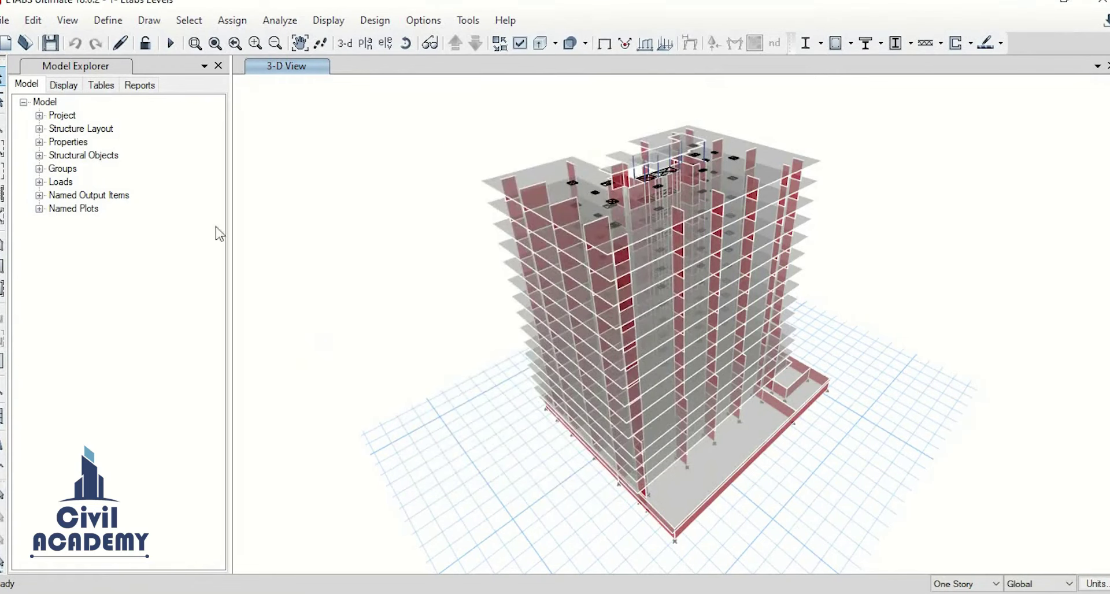
Change the rigidity of diaphragm D1 to Semi Rigid
click(113, 21)
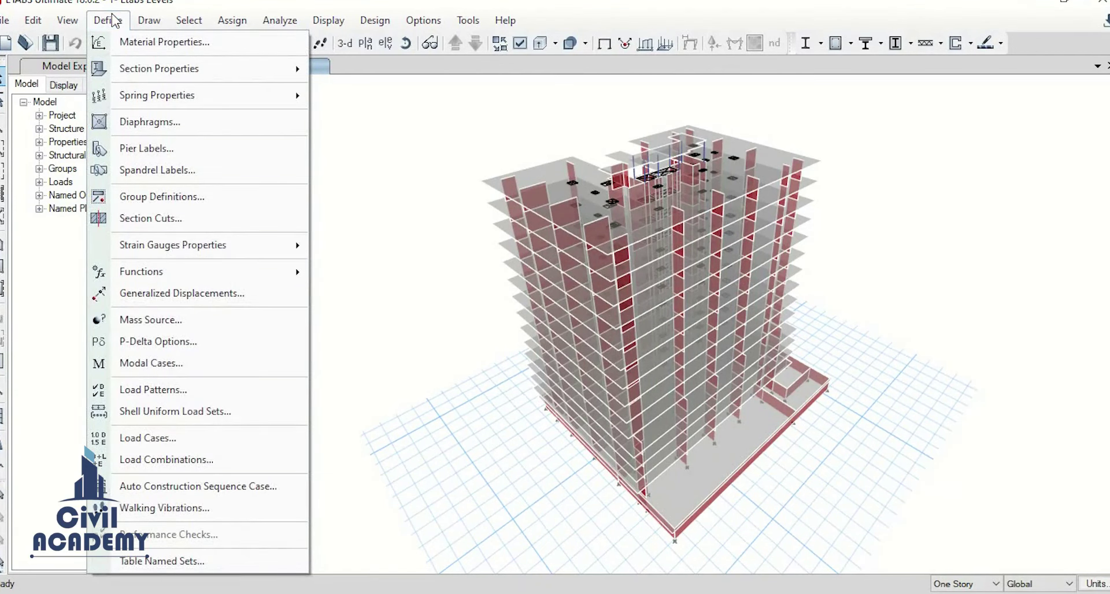
click(178, 122)
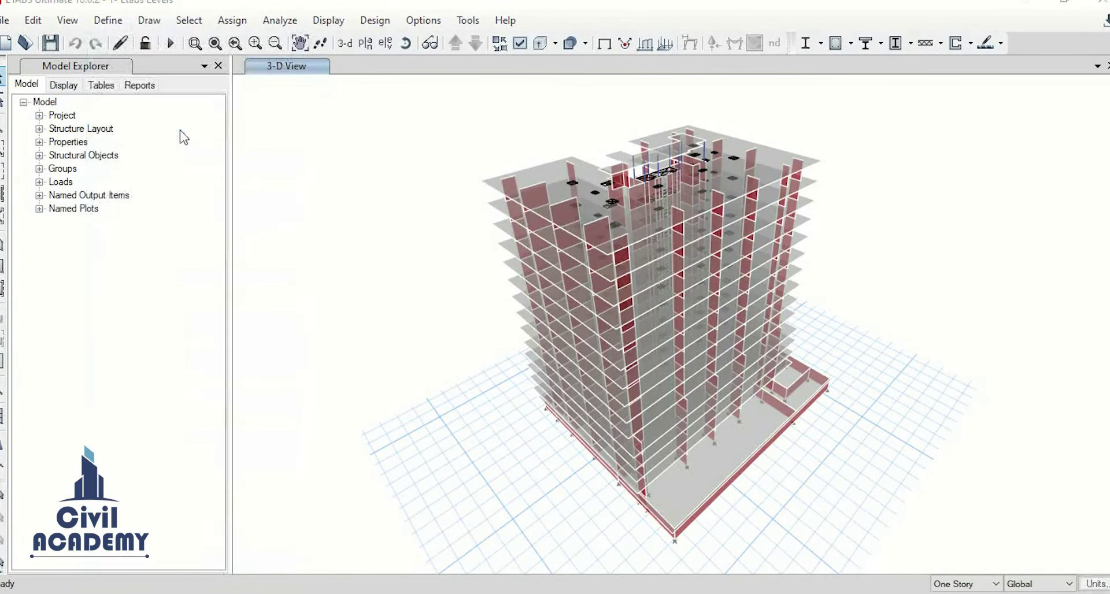
click(581, 272)
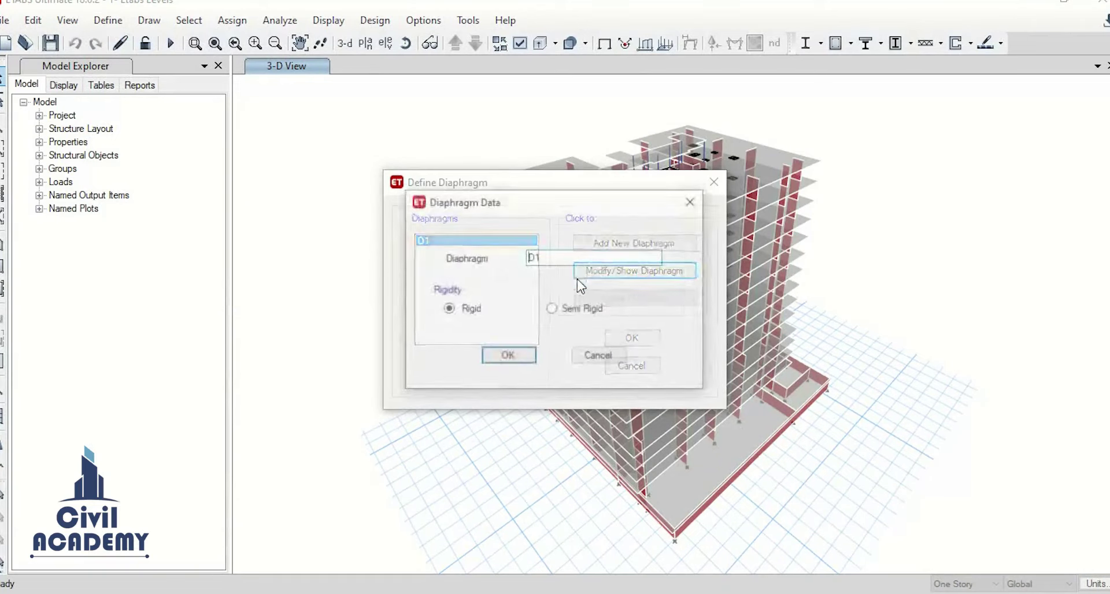
click(581, 310)
click(507, 356)
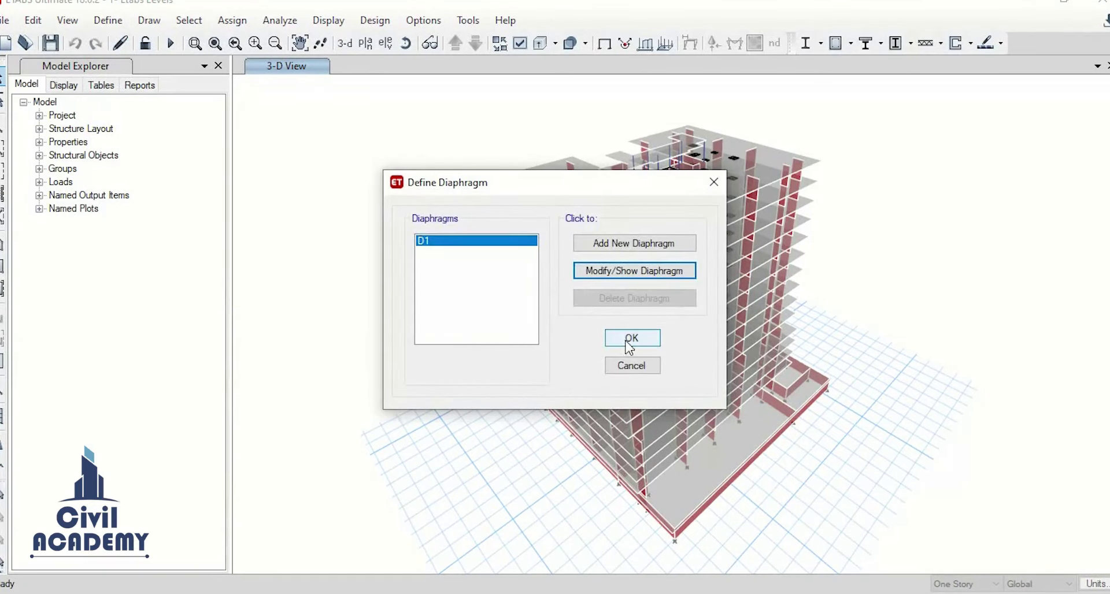
key(Return)
Select the whole building model and assign diaphragm D1 to its shells
drag(373, 97, 963, 546)
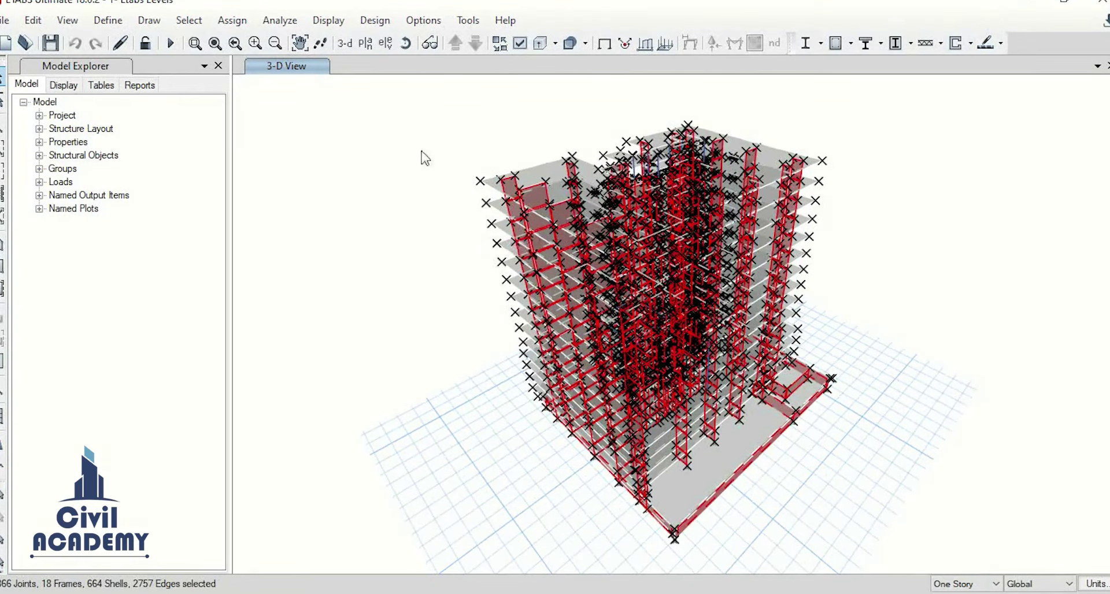
click(232, 20)
mouse_move(254, 85)
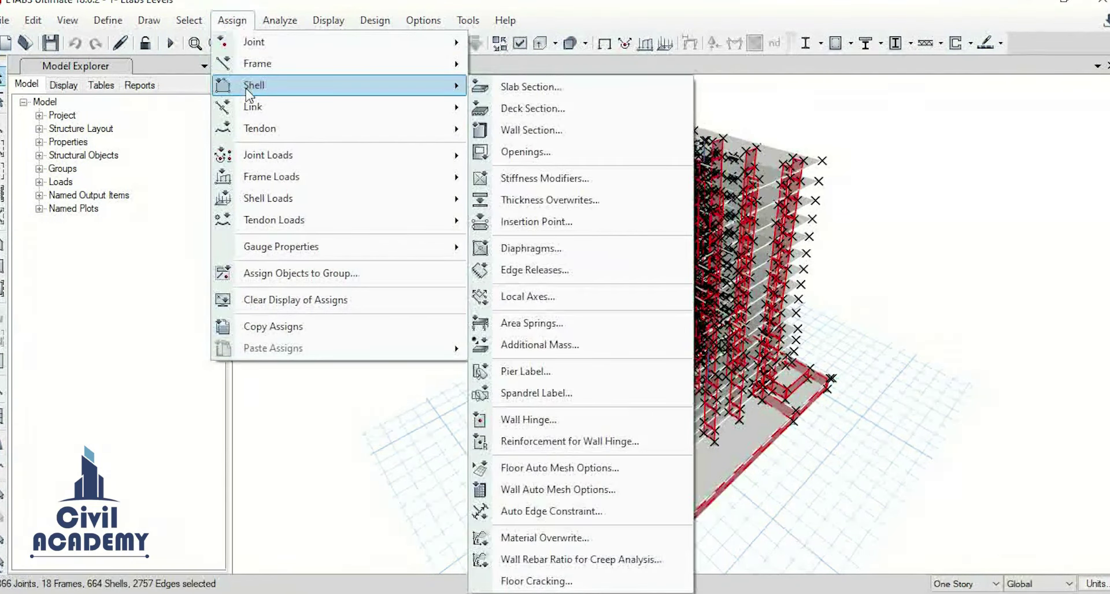
click(610, 248)
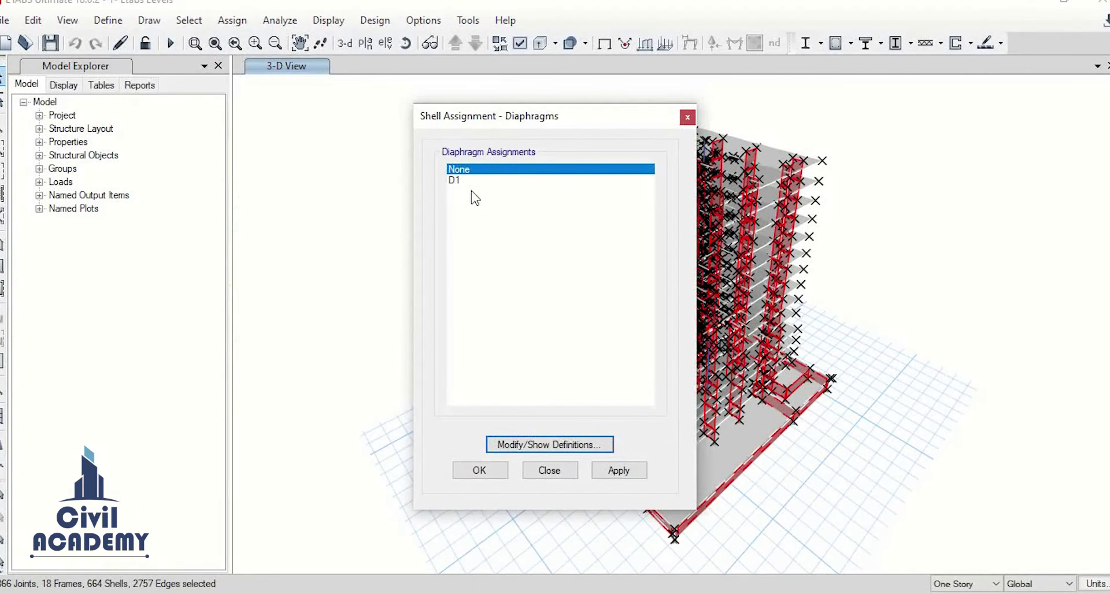
click(460, 180)
click(490, 470)
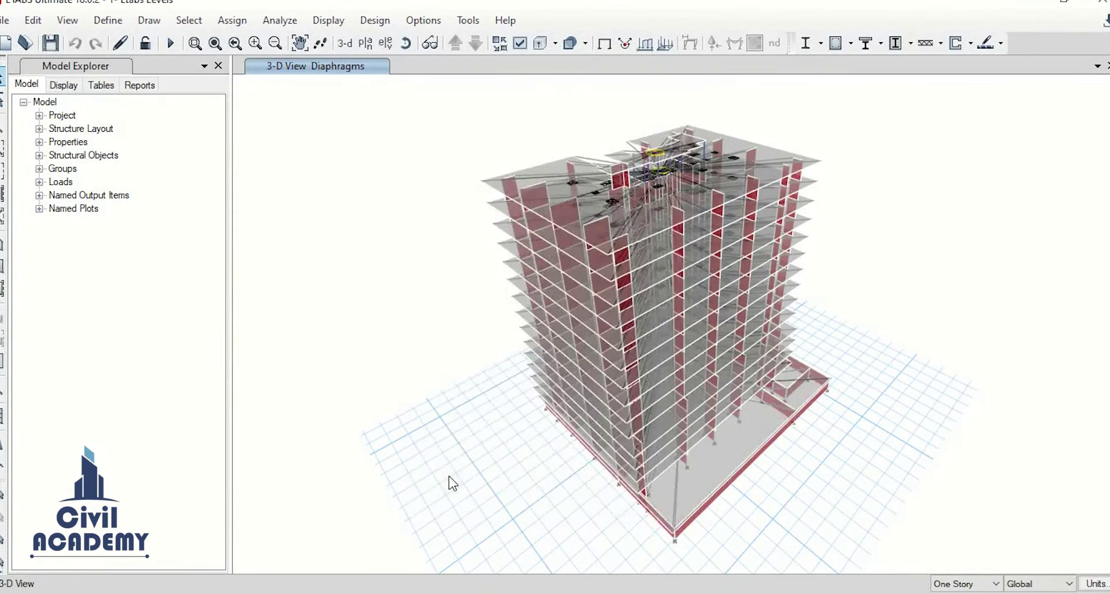
Examine the diaphragm assignment in plan story by story from Basment up to 1 ST, and return to the 3-D view
click(365, 43)
click(463, 416)
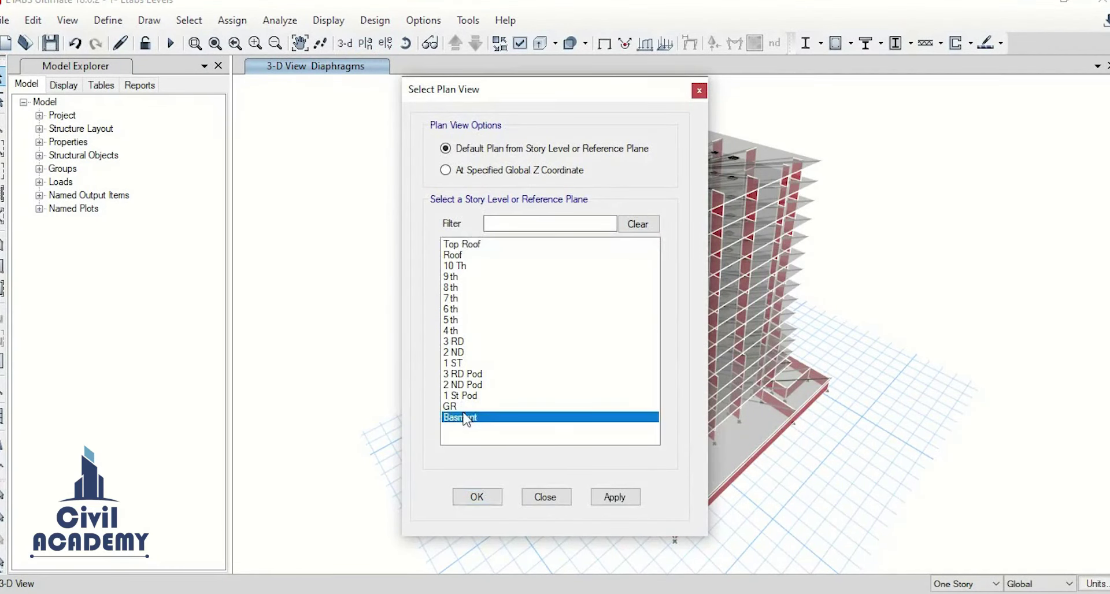
click(610, 496)
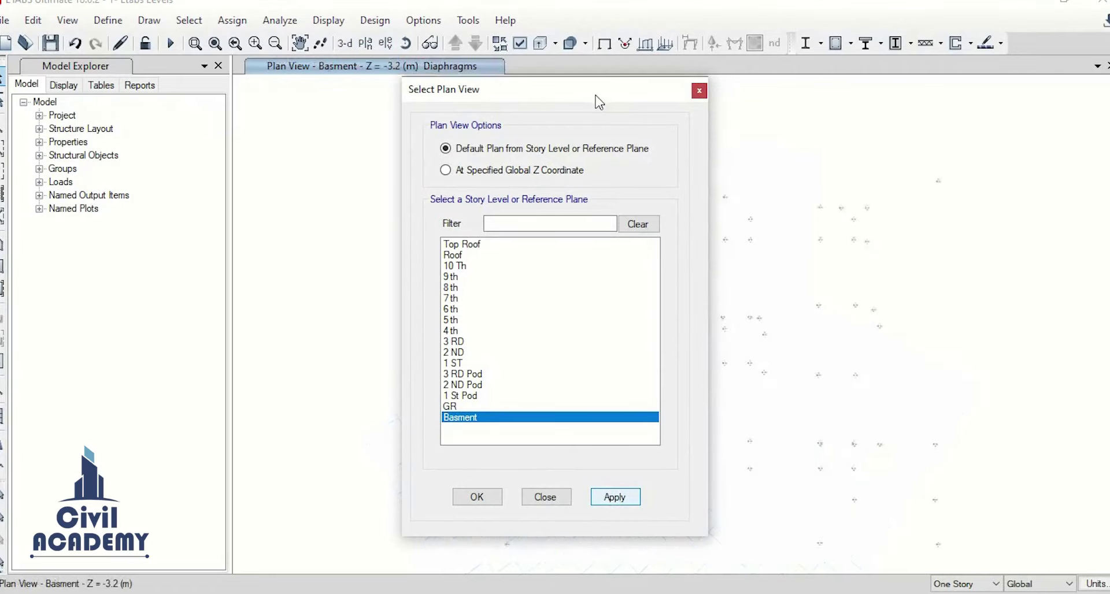
drag(599, 102, 318, 111)
click(457, 47)
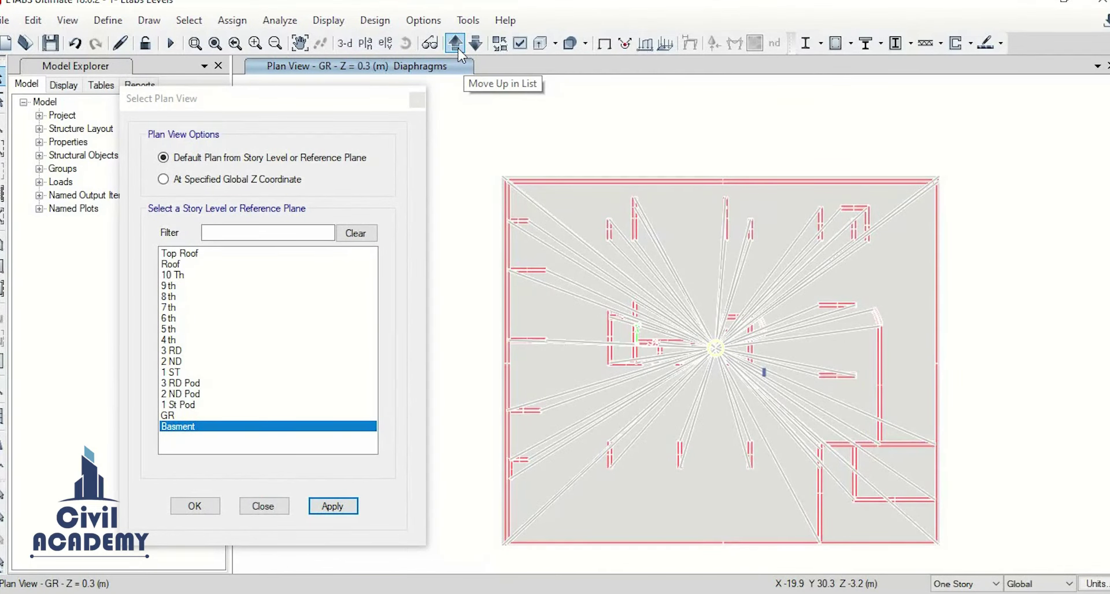
click(456, 44)
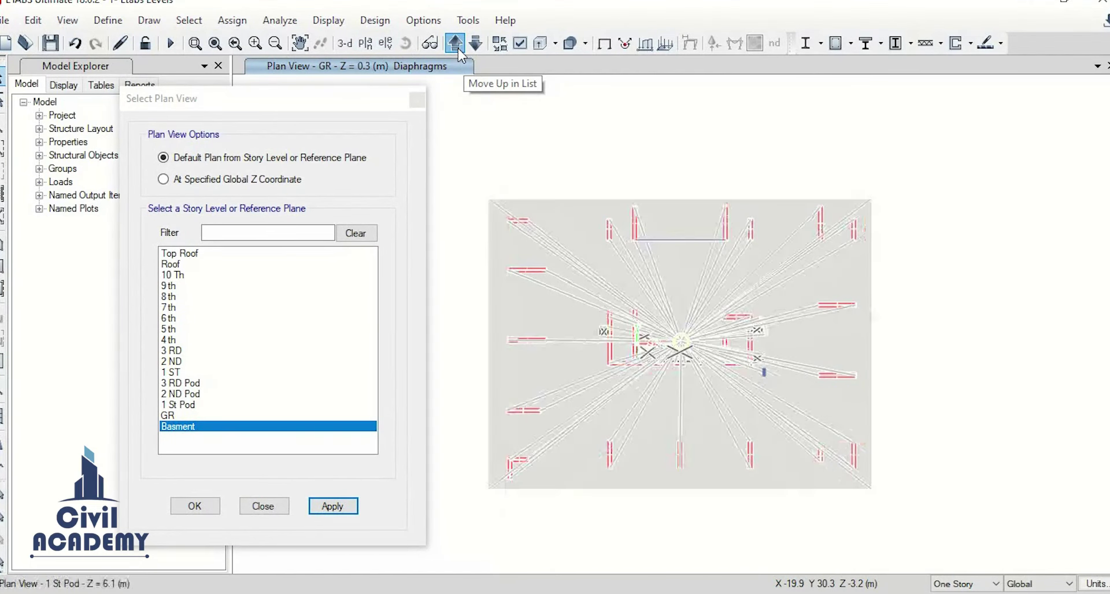
click(457, 45)
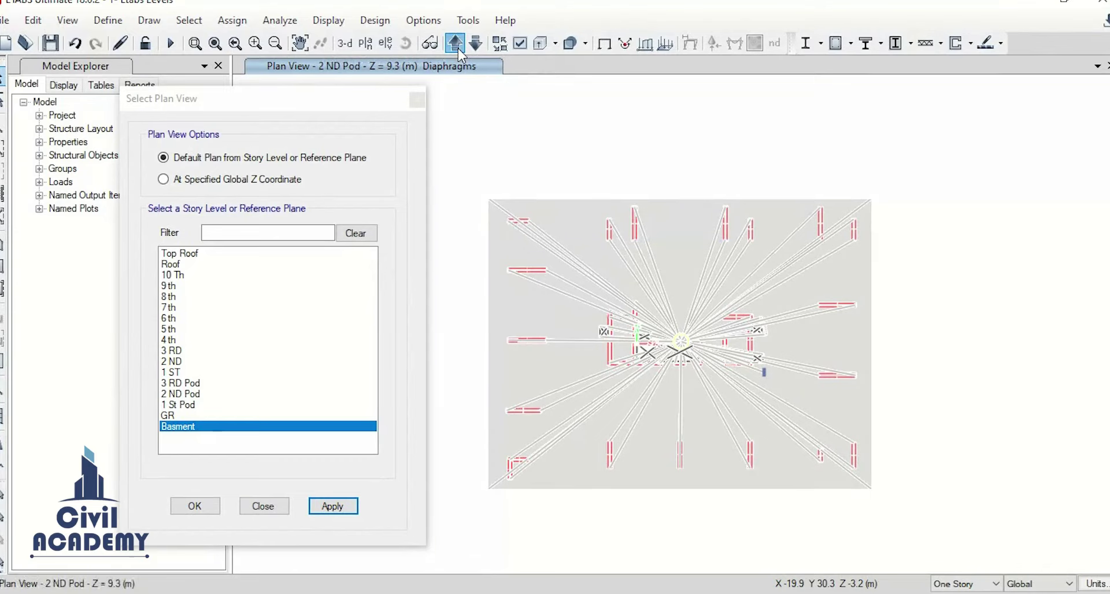
click(457, 44)
click(456, 44)
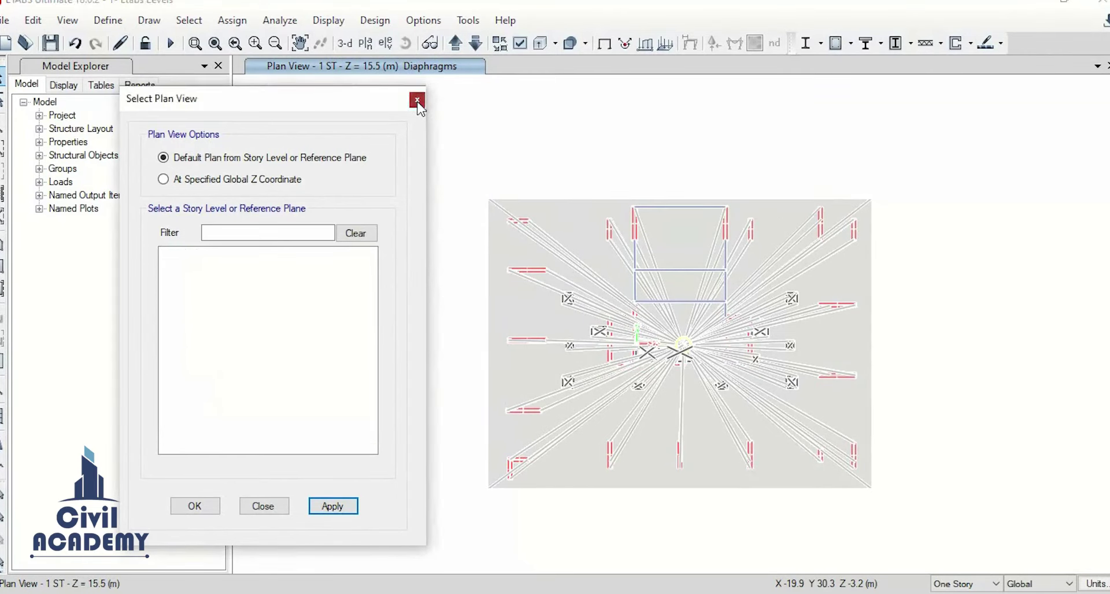
click(417, 102)
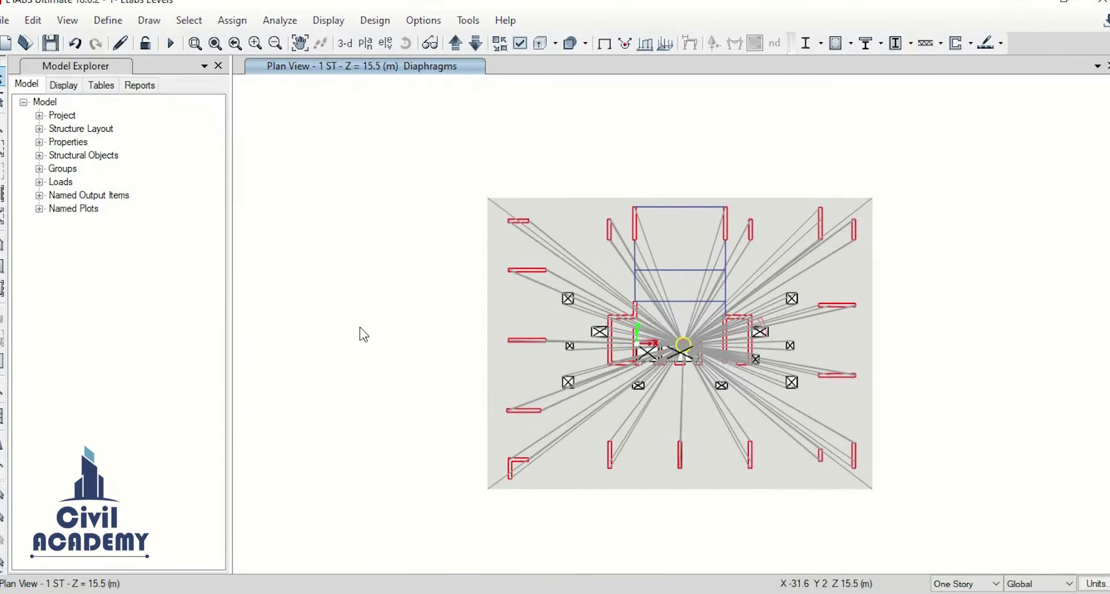
click(345, 43)
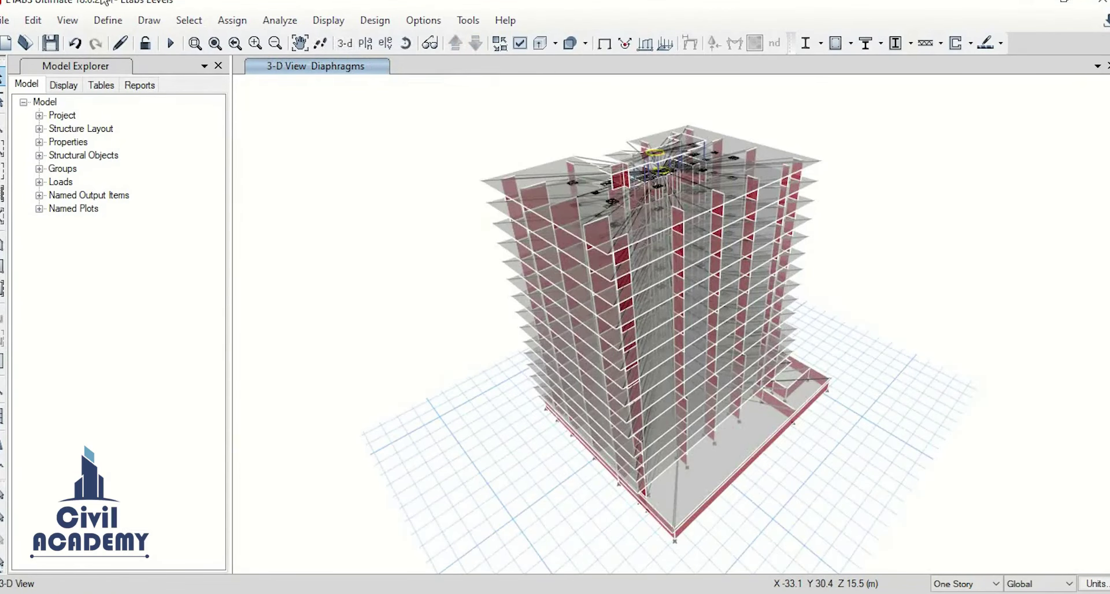
Add an ASCE7-10 response spectrum function named RS with site class C
click(108, 20)
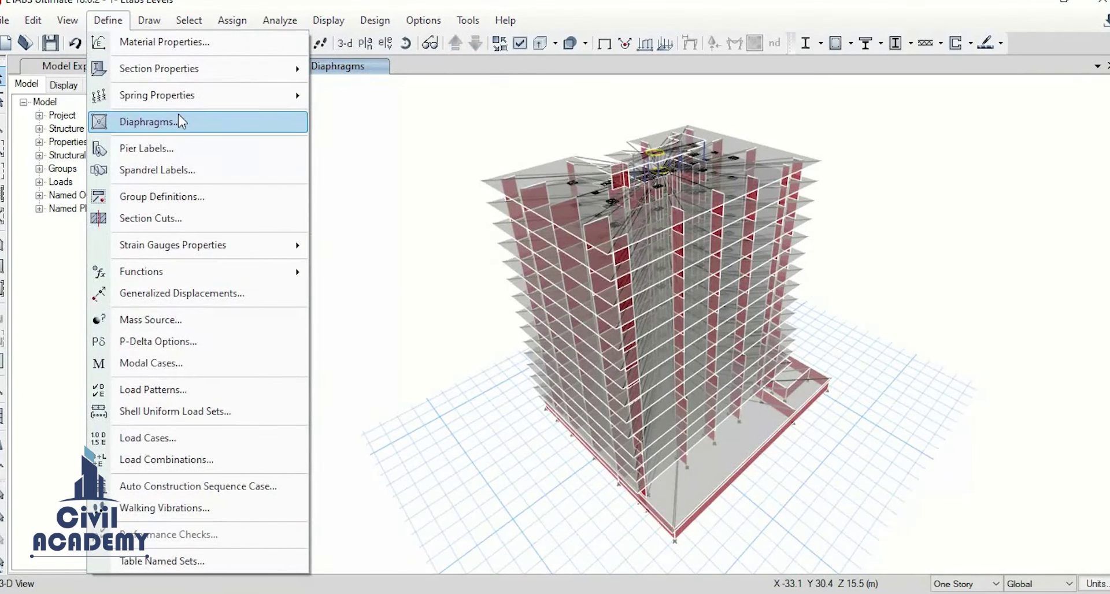
mouse_move(191, 272)
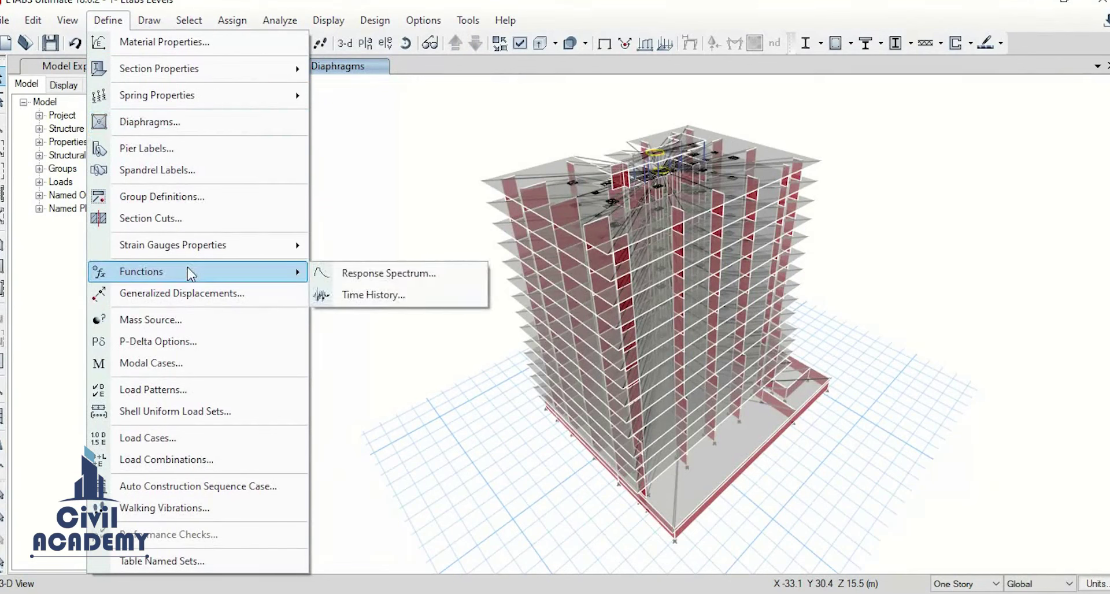
click(337, 284)
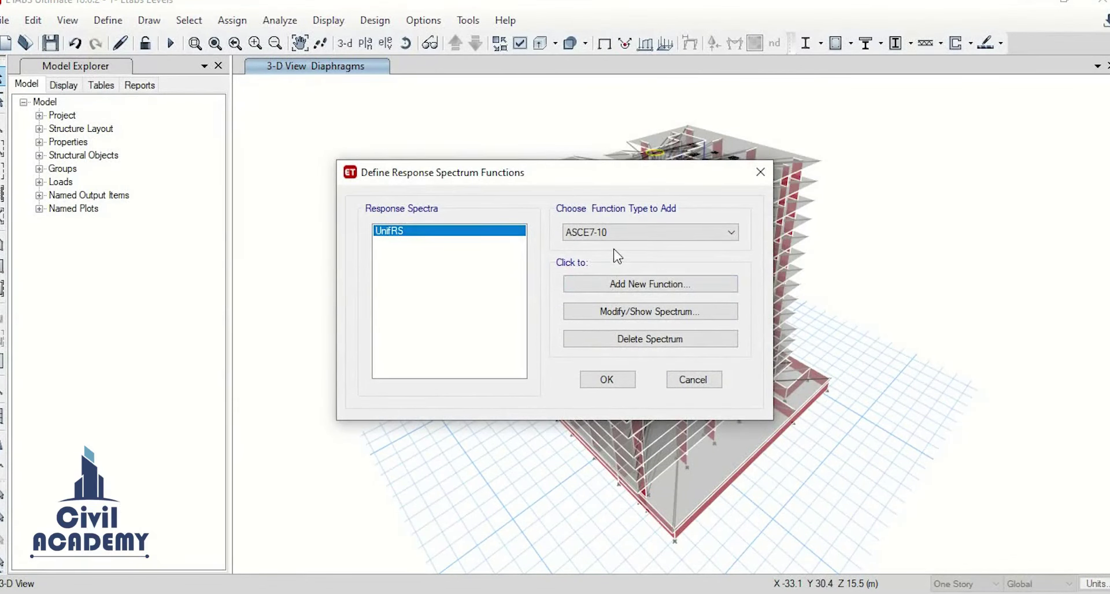
click(639, 285)
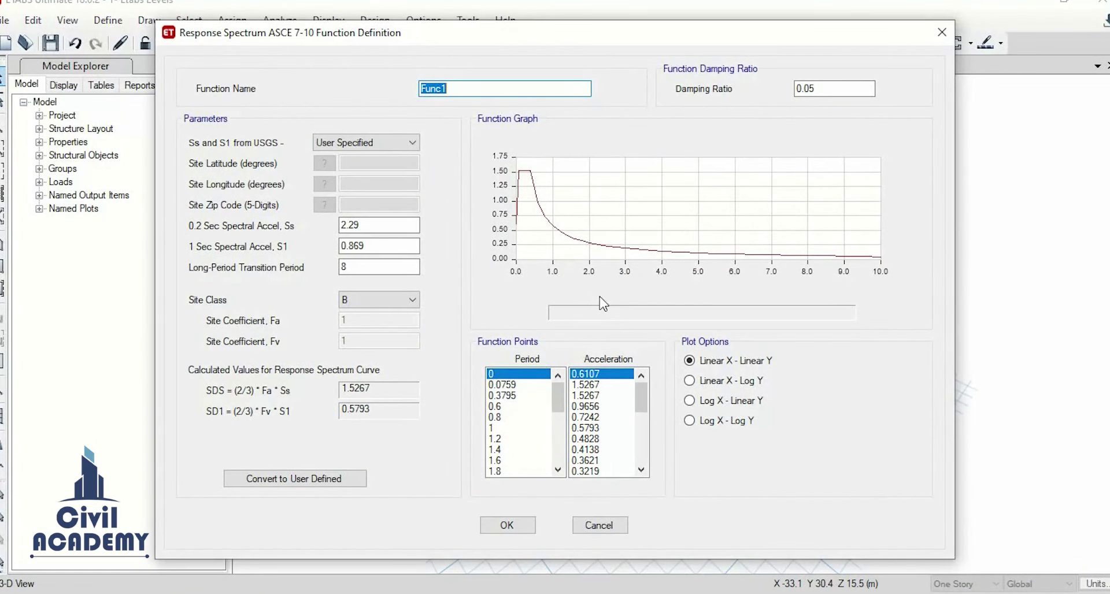
text(RS)
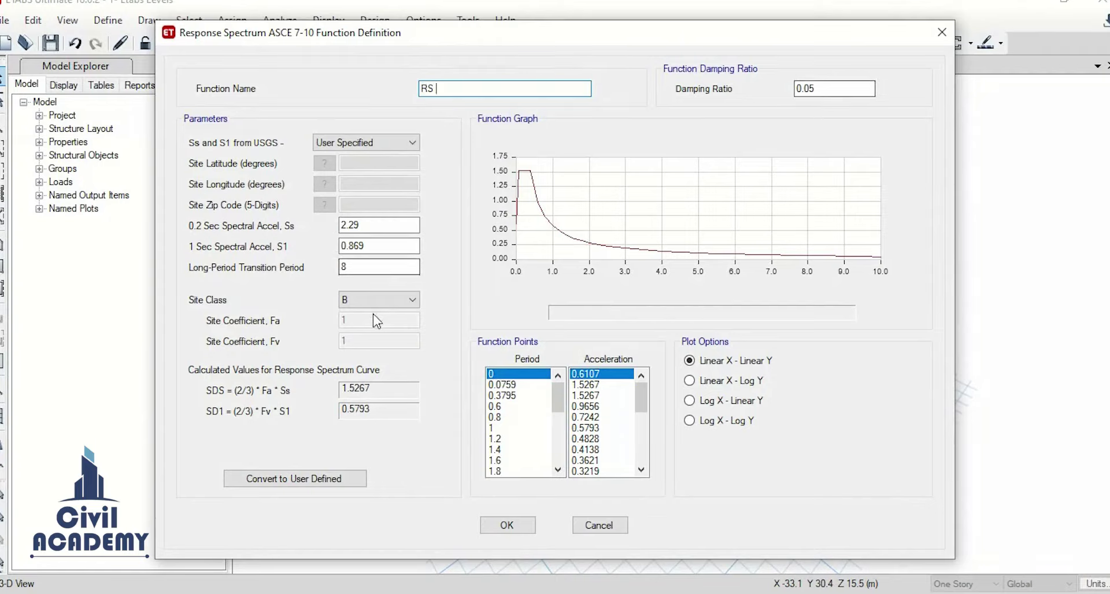
click(375, 299)
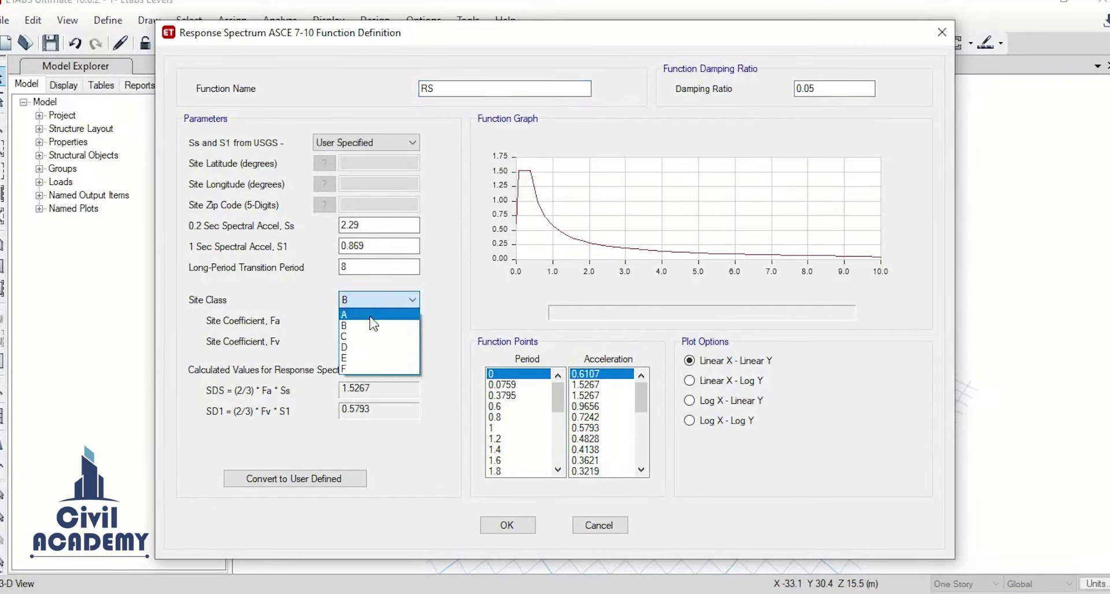
click(371, 339)
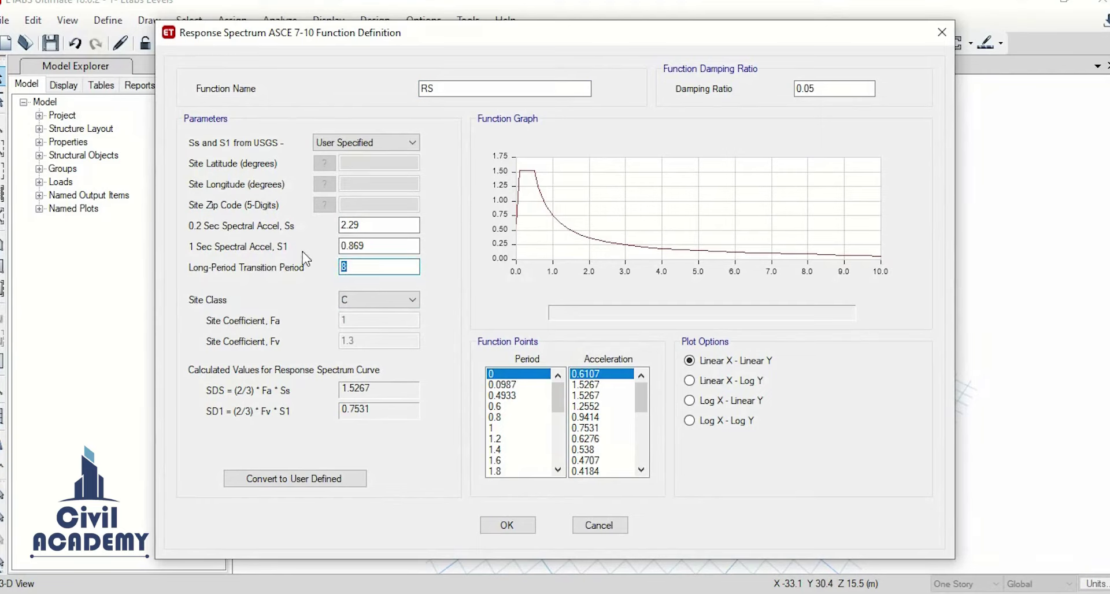
Switch to File Explorer and open the SEISMIC-ASCE 7-16-v1.1 workbook from the course's Data > Excel Sheets folder
mouse_move(413, 593)
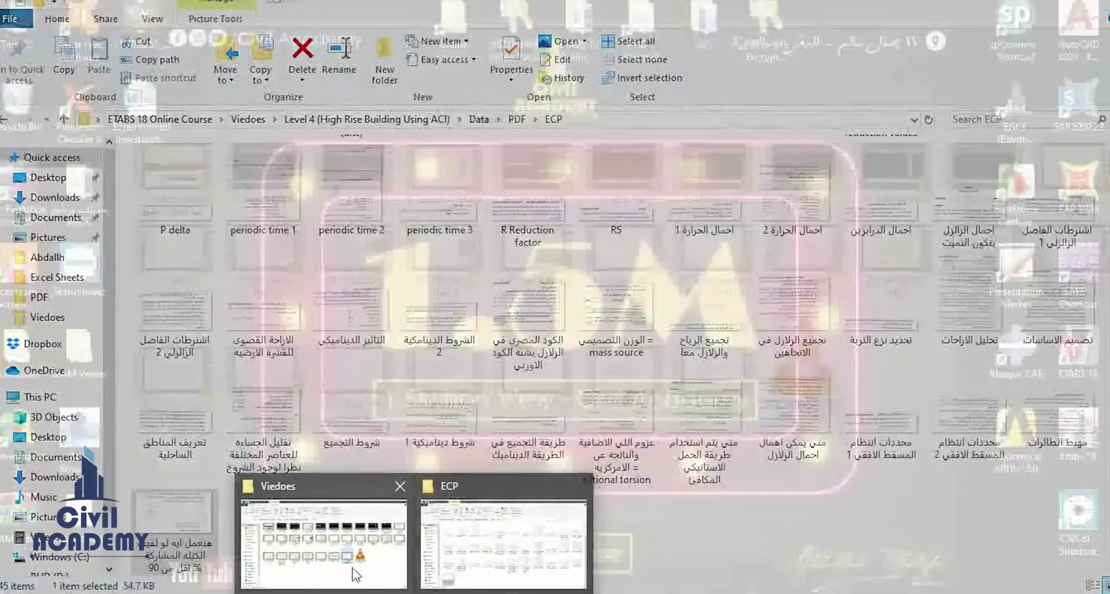
click(324, 543)
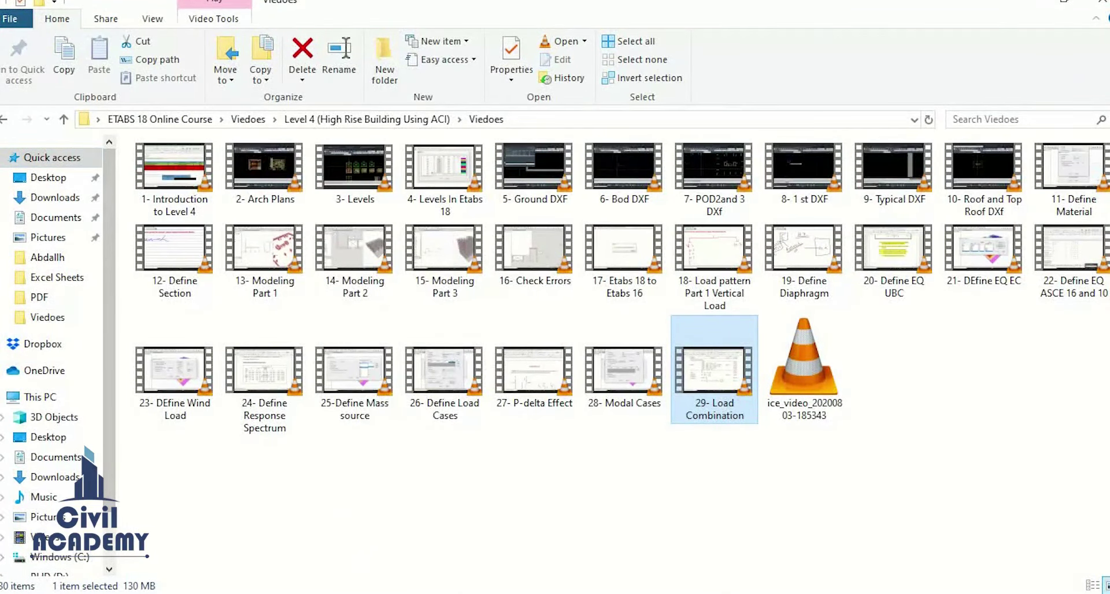
mouse_move(413, 593)
click(468, 550)
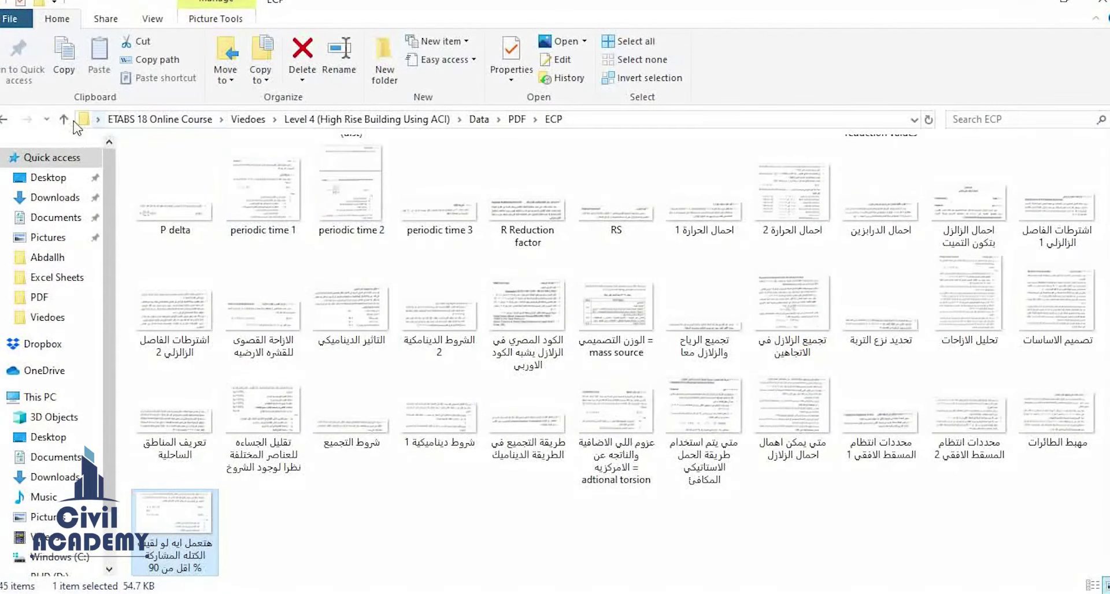
click(64, 119)
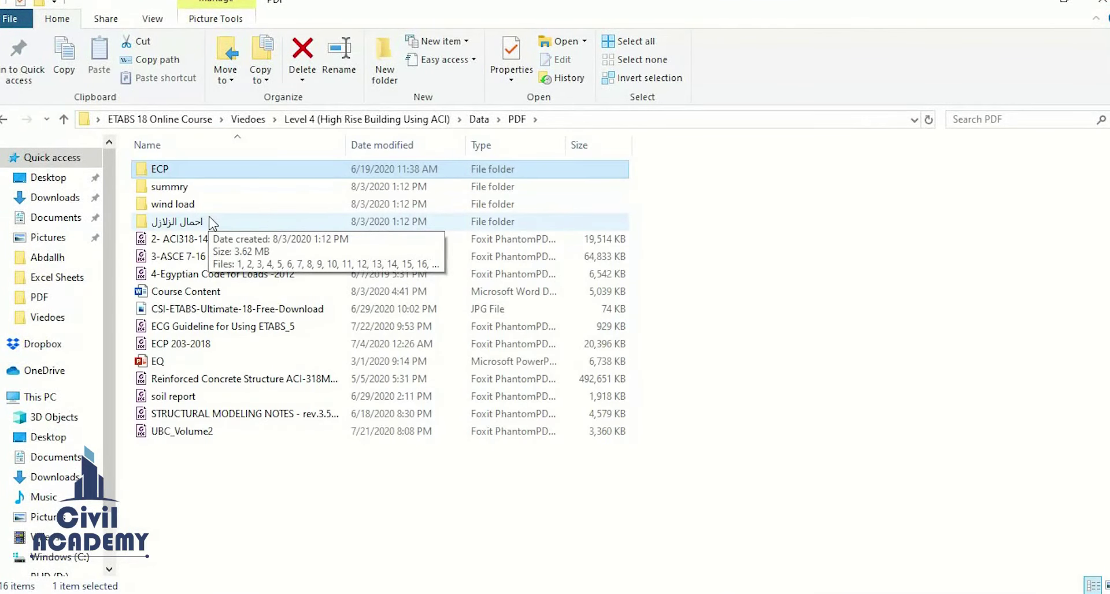
click(64, 119)
double_click(367, 233)
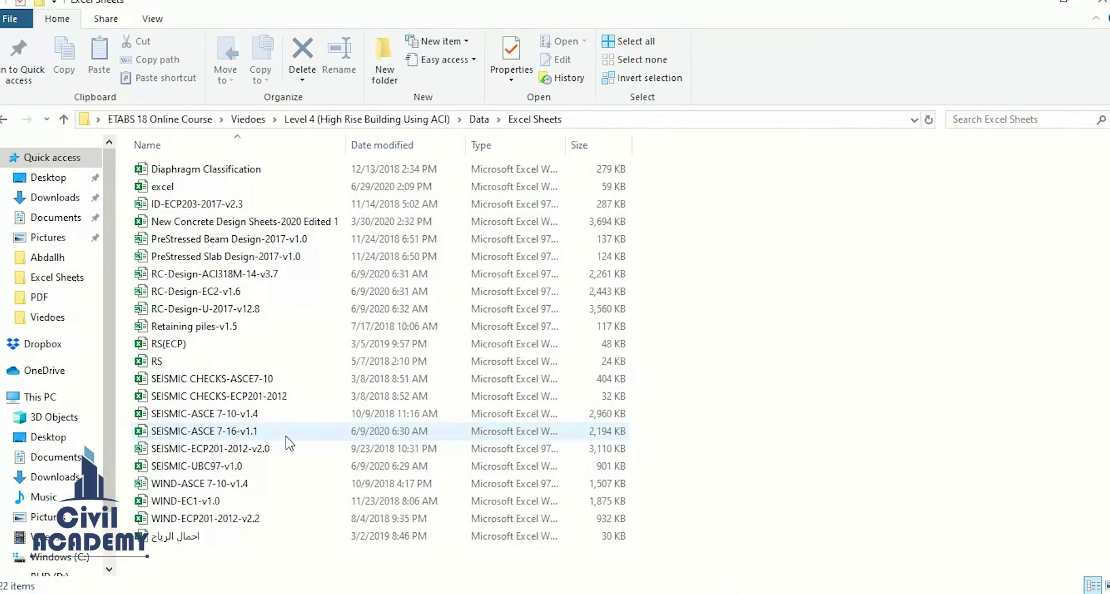
double_click(256, 435)
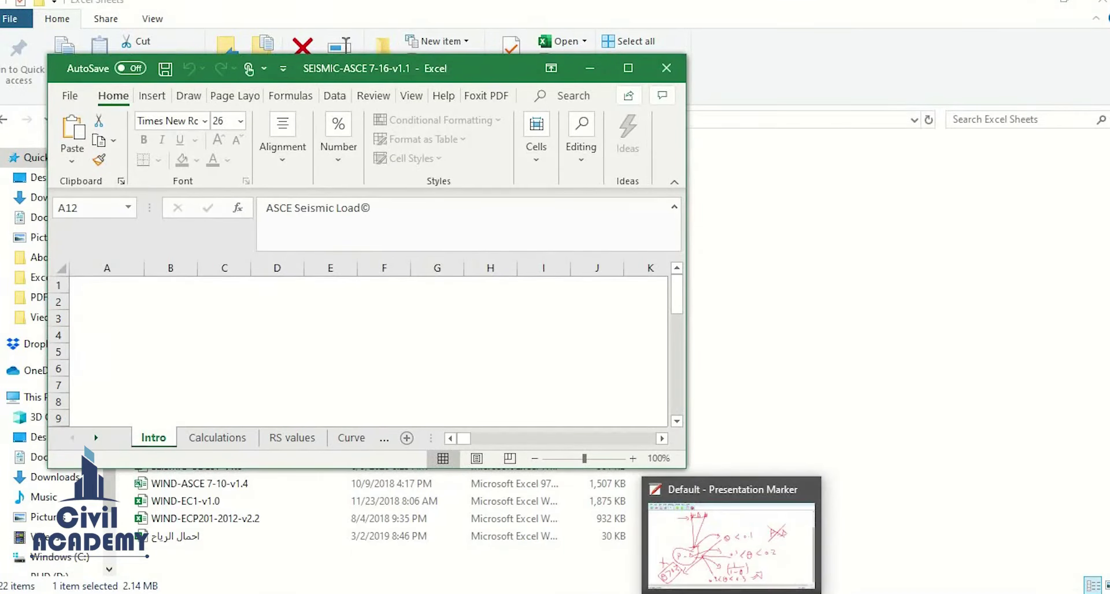
mouse_move(805, 580)
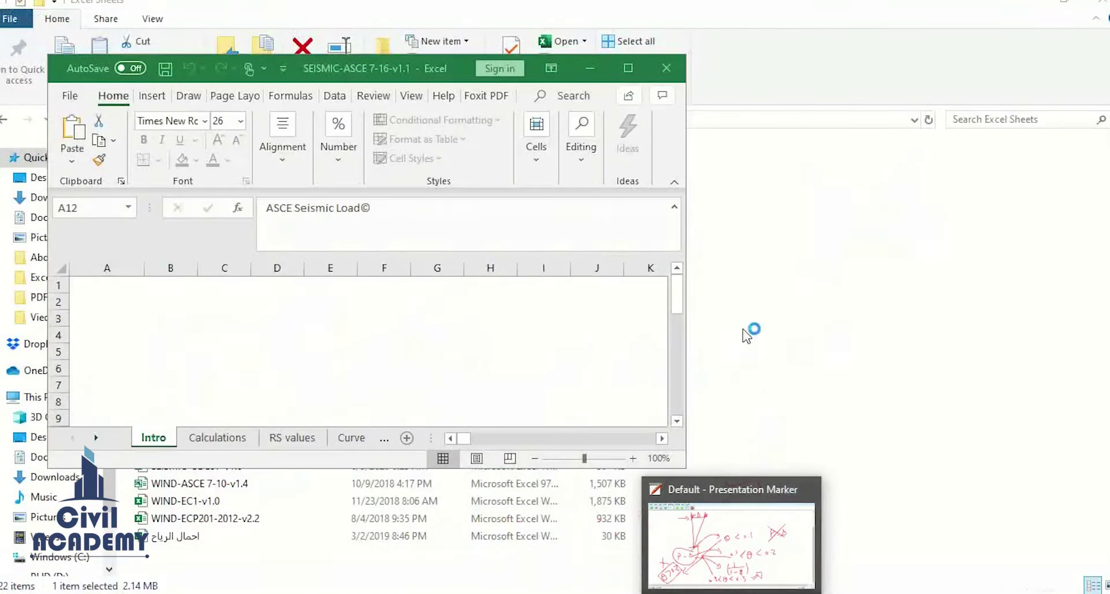
Switch from the workbook back to ETABS and discard the open ASCE 7-10 response spectrum definition
click(587, 64)
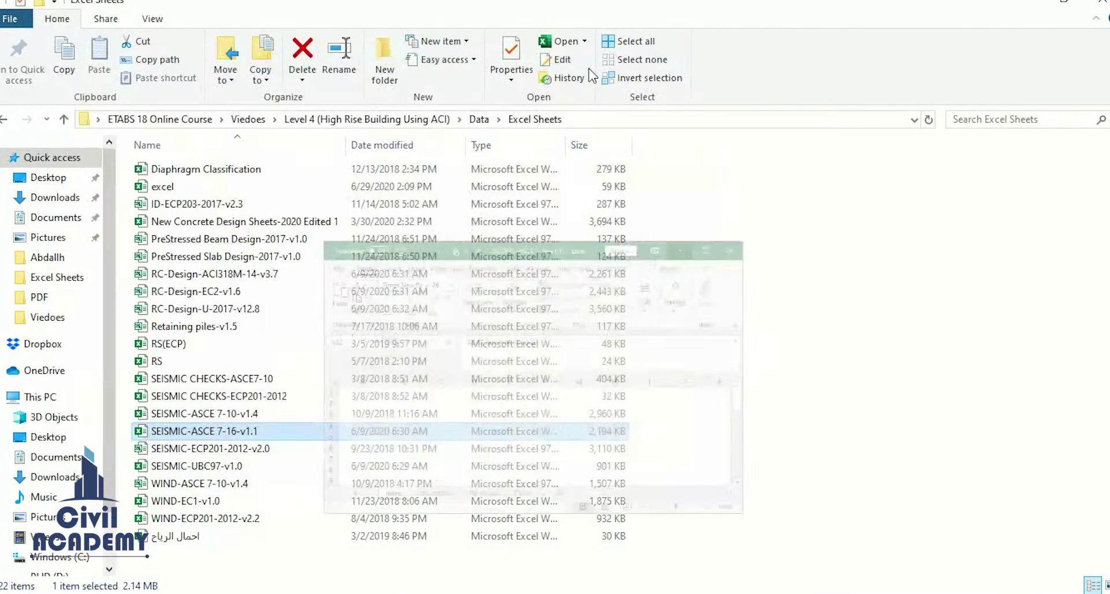
mouse_move(448, 590)
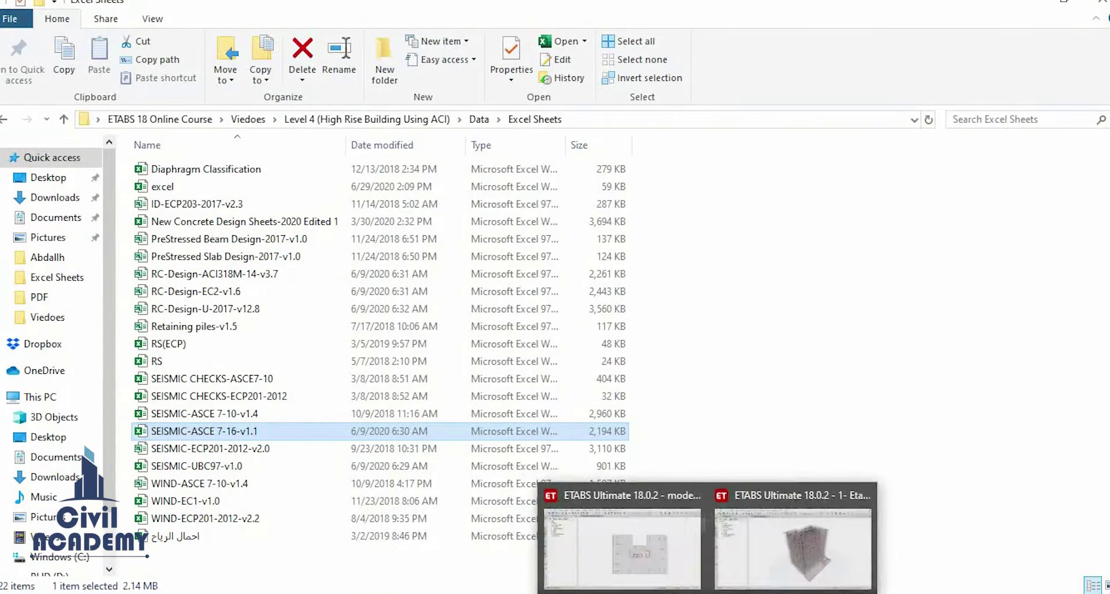
click(800, 572)
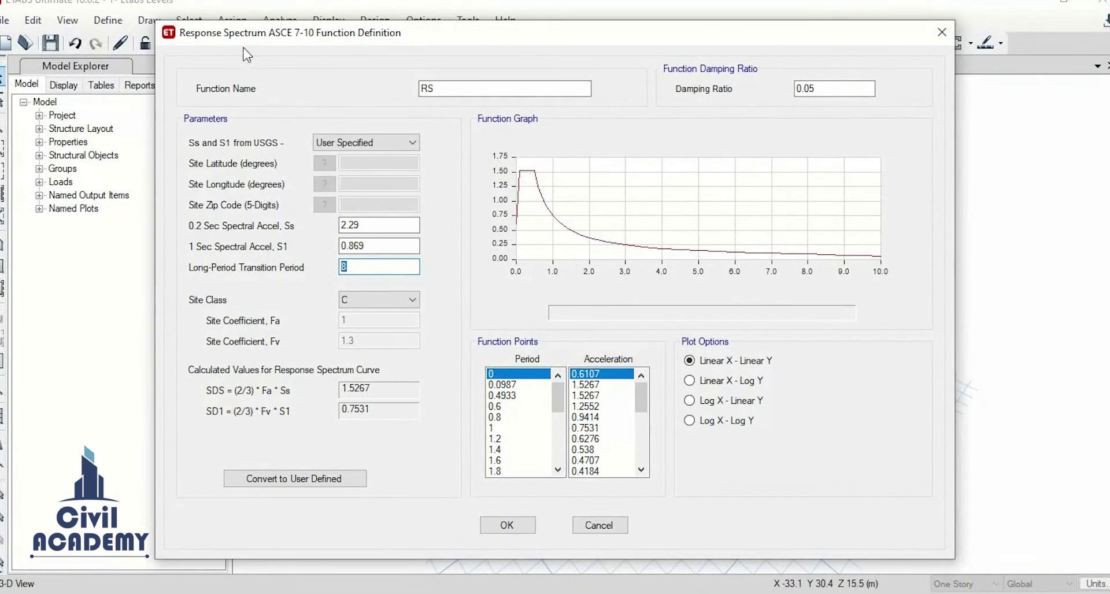
click(599, 525)
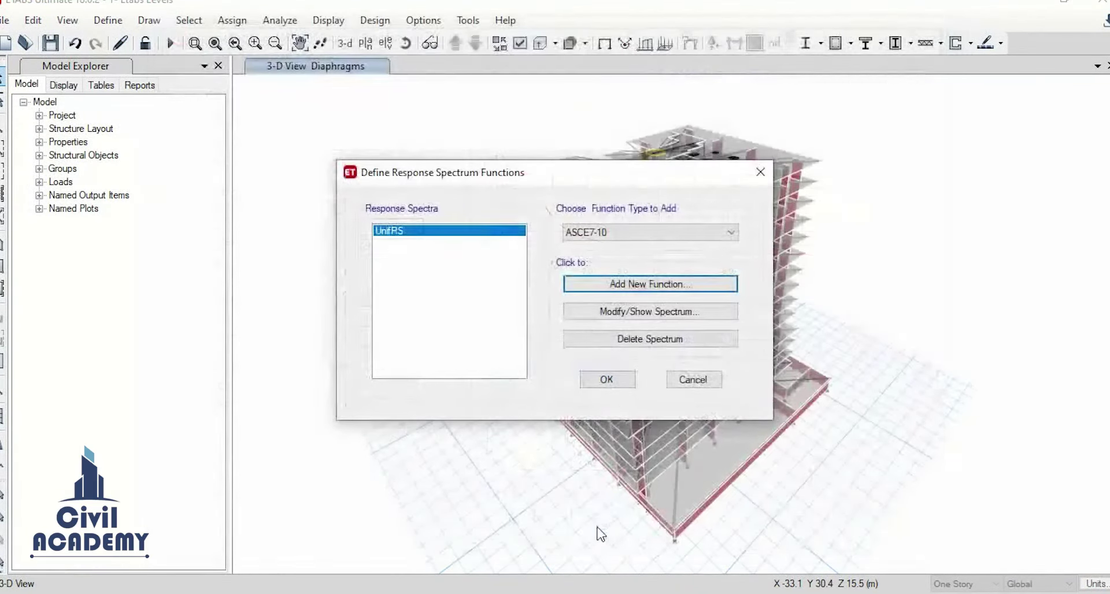
Start a new ASCE7-16 response spectrum function named RS with site class C
click(642, 234)
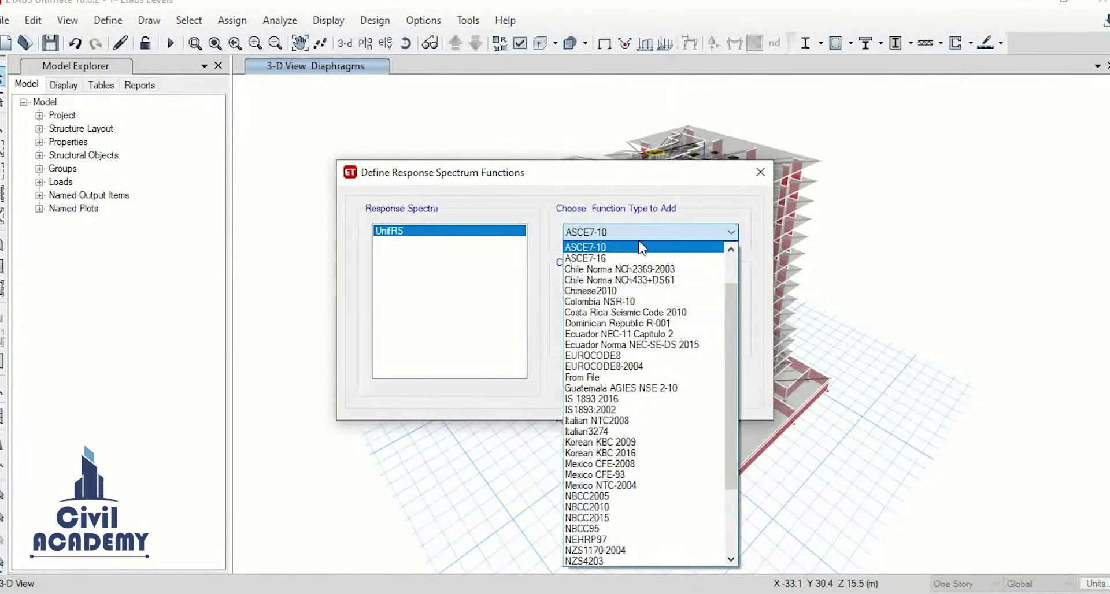
click(618, 261)
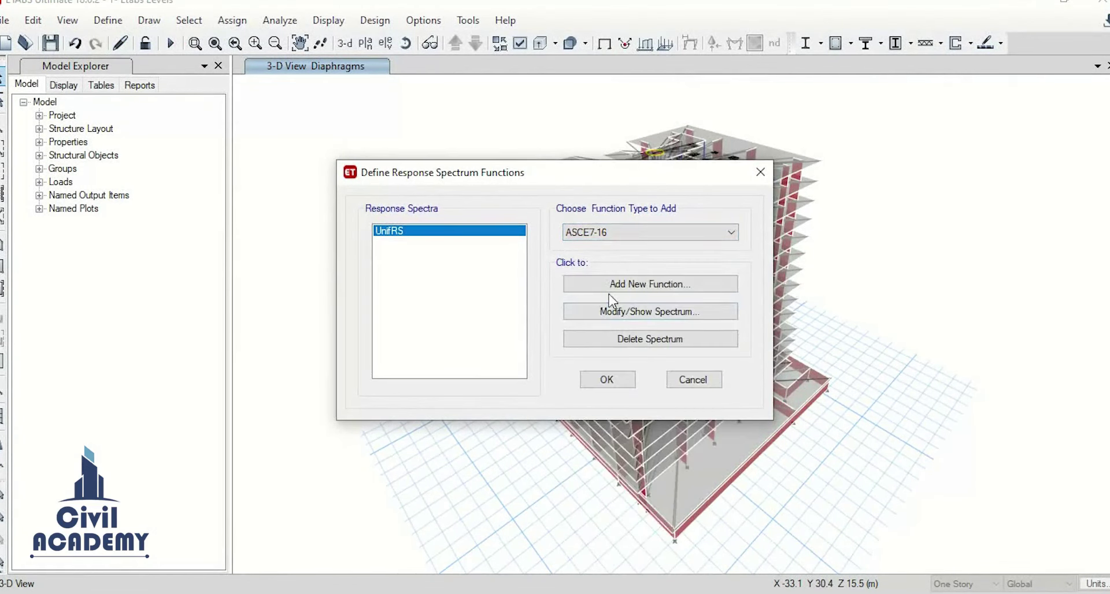
click(614, 285)
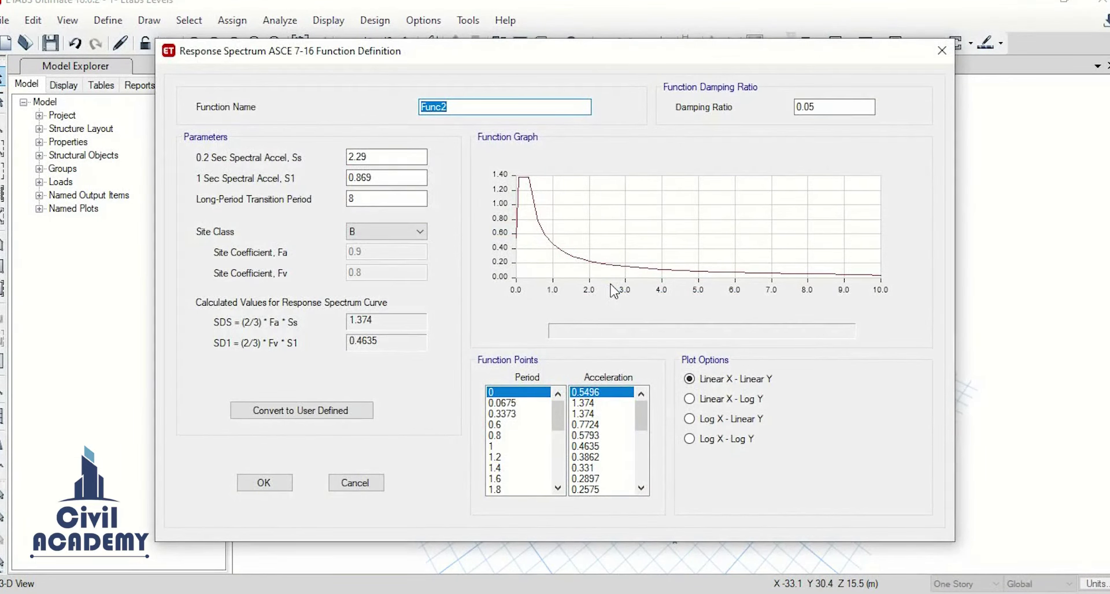
text(RS)
click(382, 231)
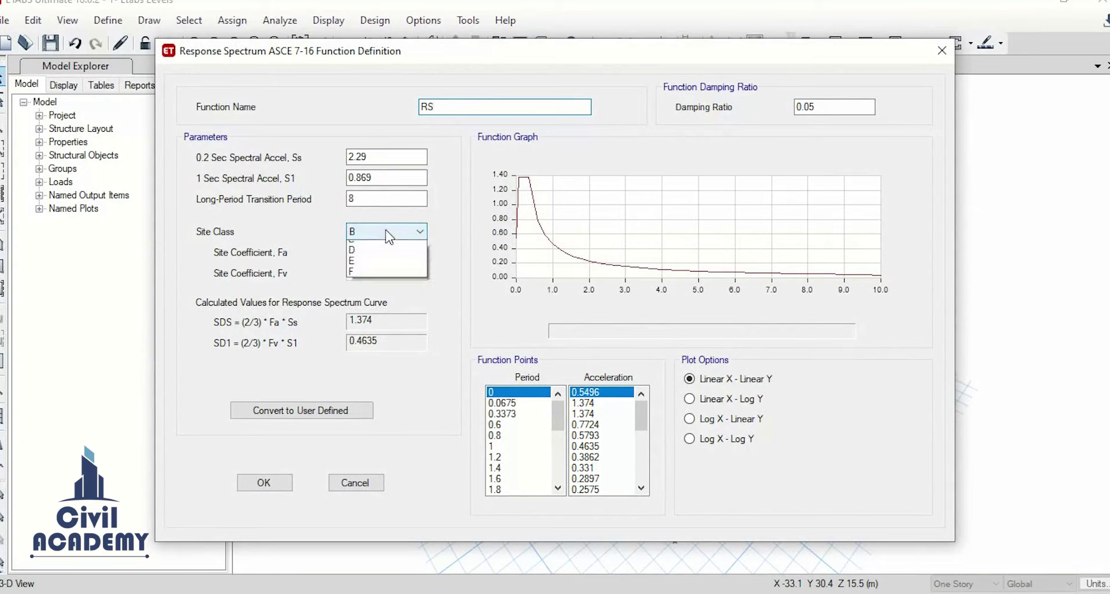
click(373, 269)
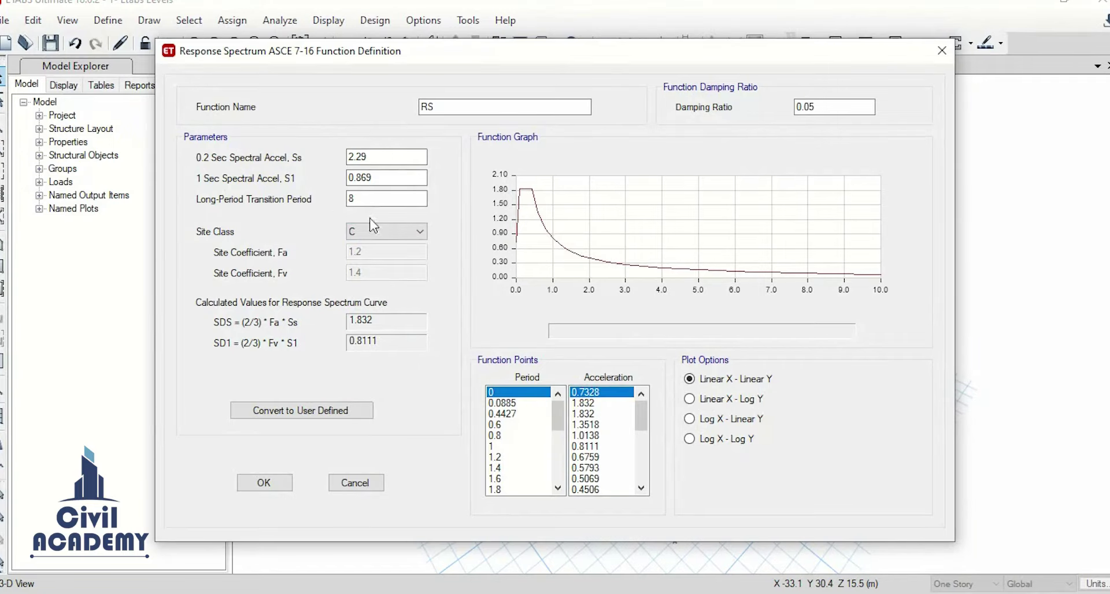
Examine the Ss and S1 values in the SEISMIC-ASCE 7-16-v1.1 workbook's Ss&S1 Table sheet in Excel, and return to the ETABS function definition
double_click(358, 199)
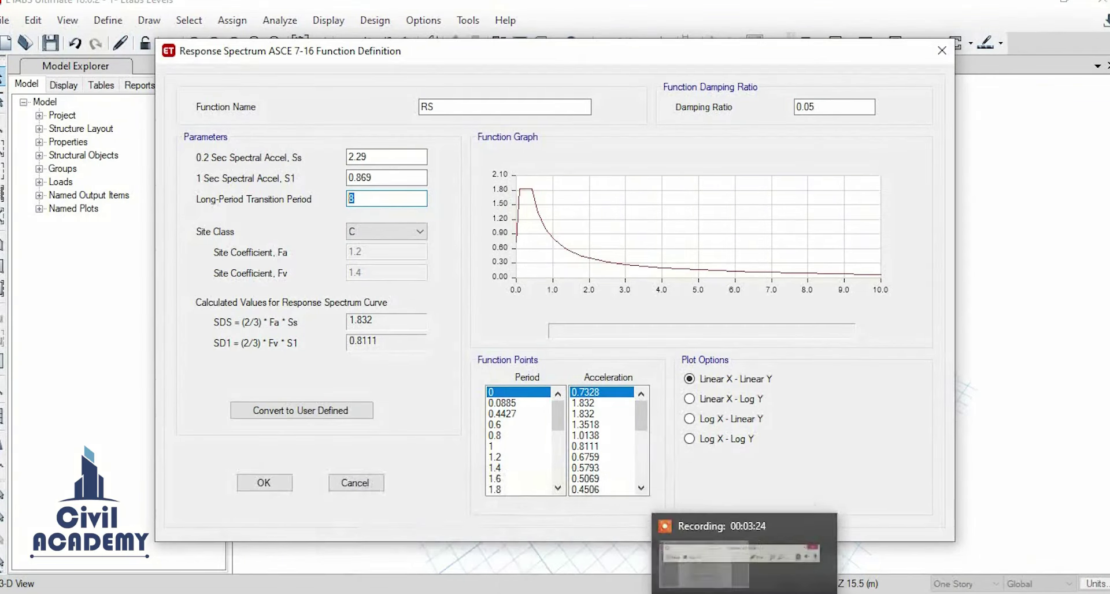
key(alt+Tab)
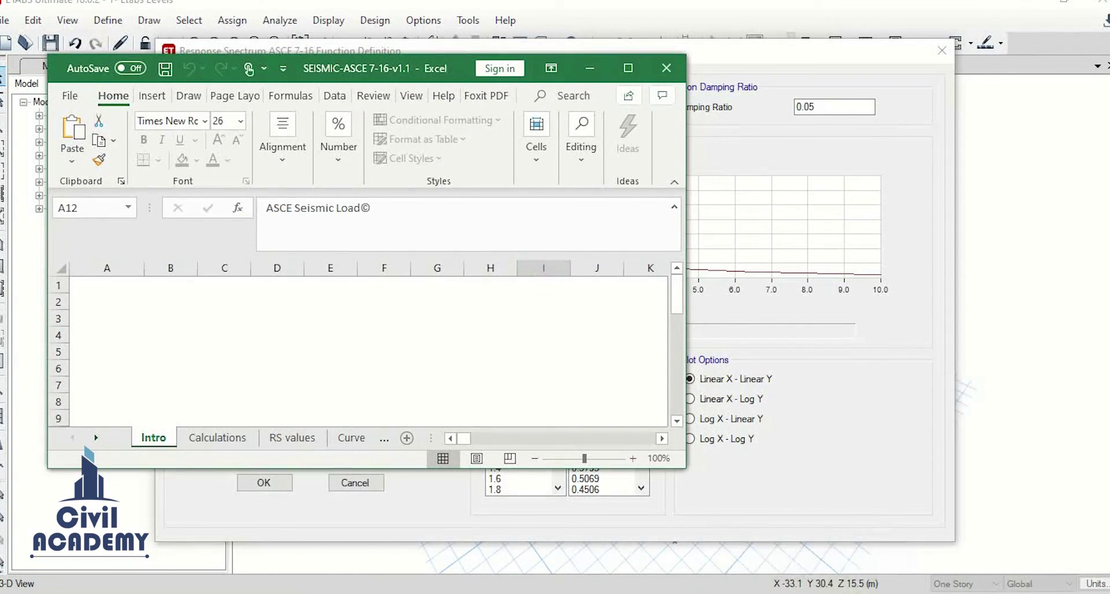
click(628, 68)
scroll(555, 376, down, 4)
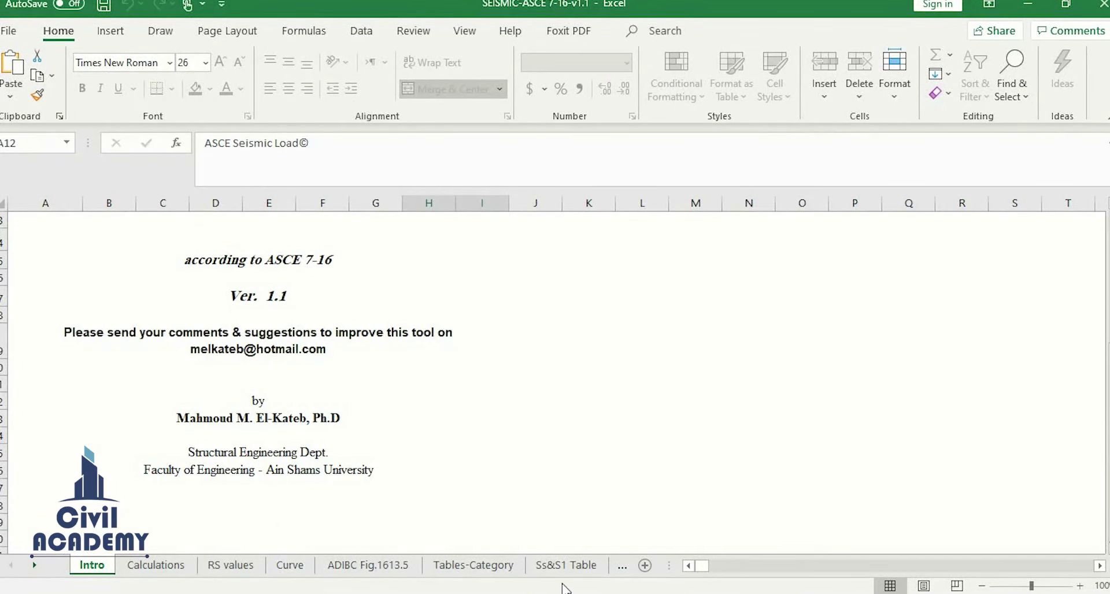
click(566, 565)
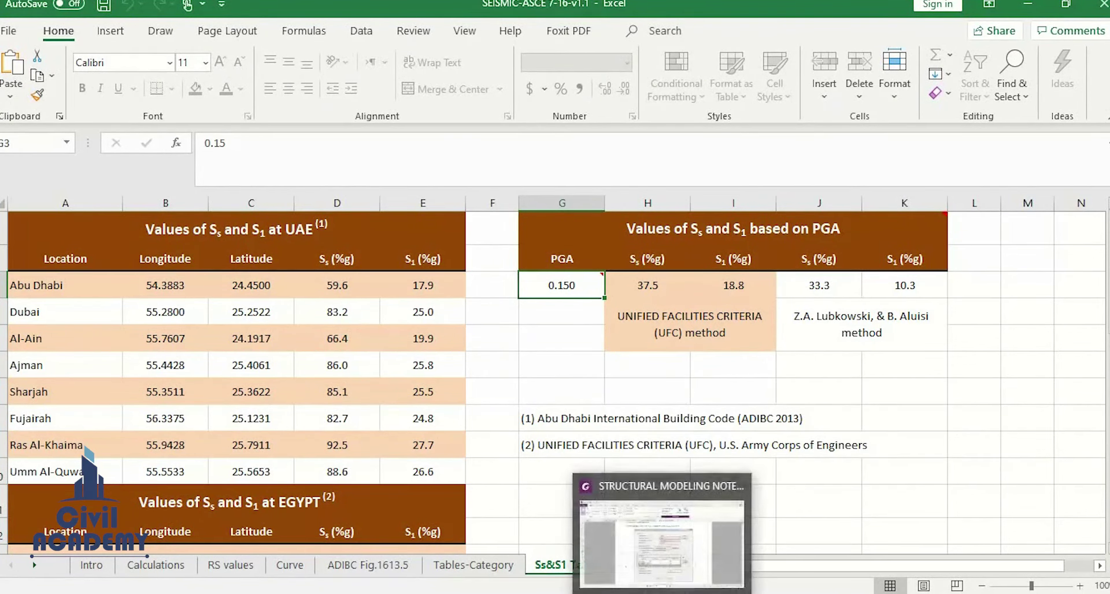
mouse_move(694, 593)
click(775, 576)
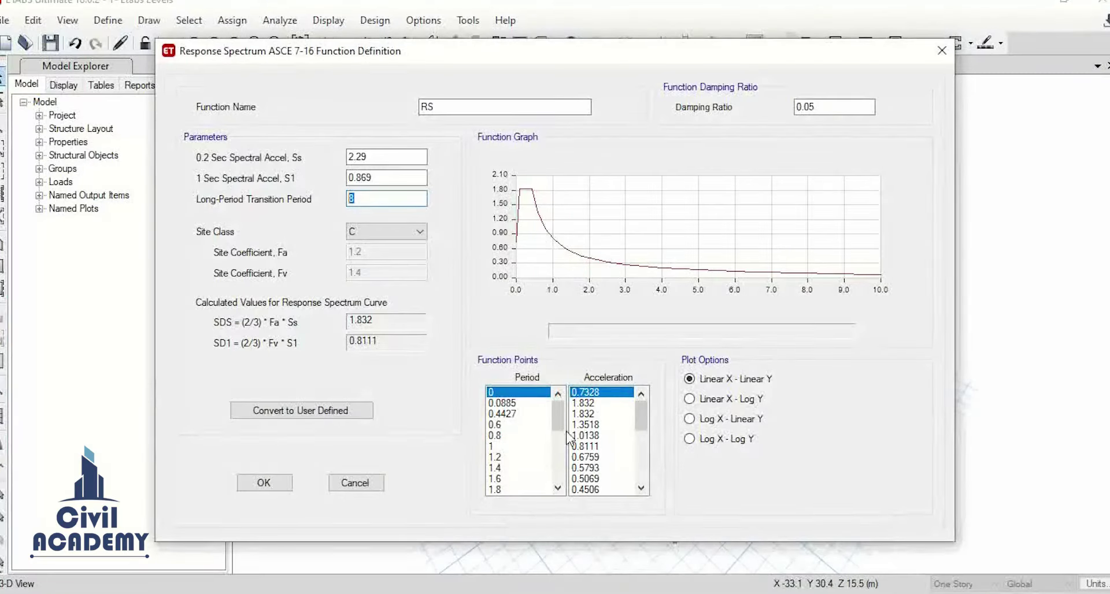
Set the 1 Sec Spectral Accel, S1 to 0.832*9.81
drag(377, 179, 285, 177)
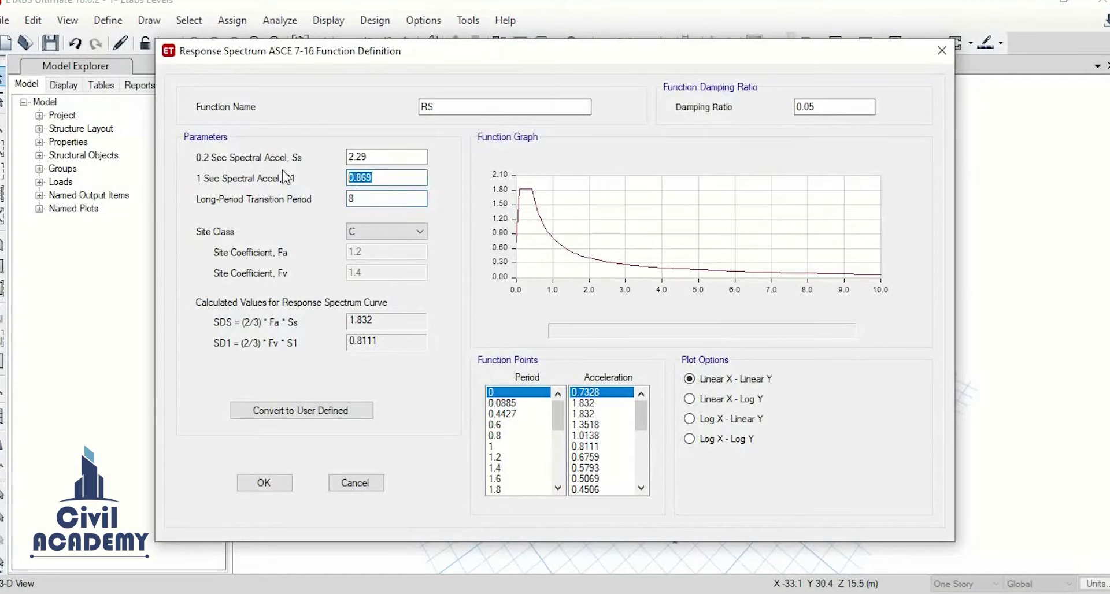
text(0.832*9.81)
key(Tab)
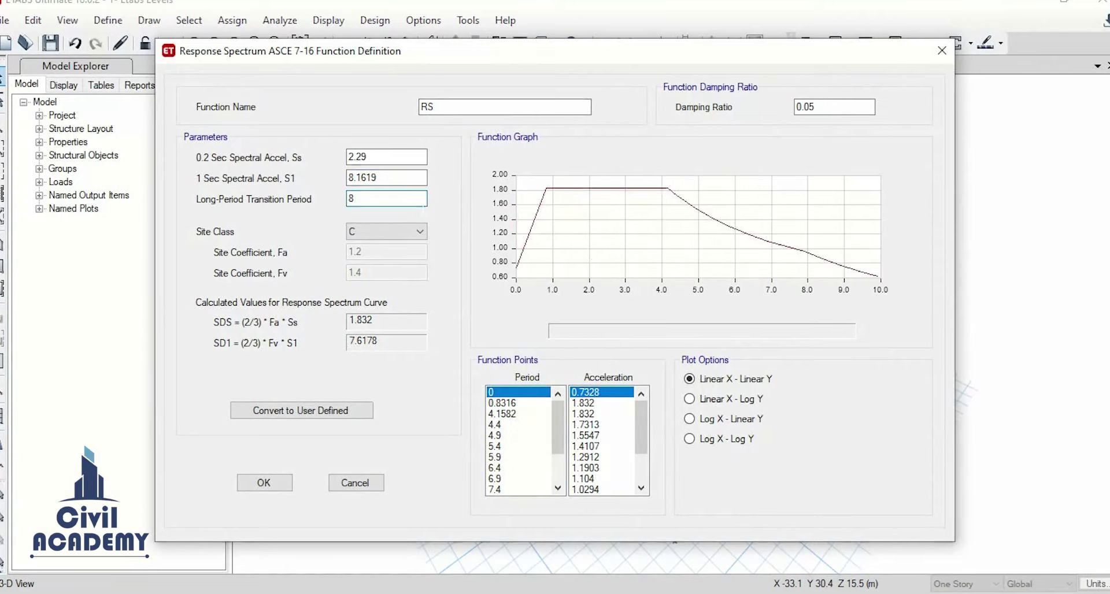
Set the 0.2 Sec Spectral Accel, Ss to 0.832*9.81
key(shift+Tab)
key(shift+Tab)
text(3)
text(9)
text(.81)
click(411, 178)
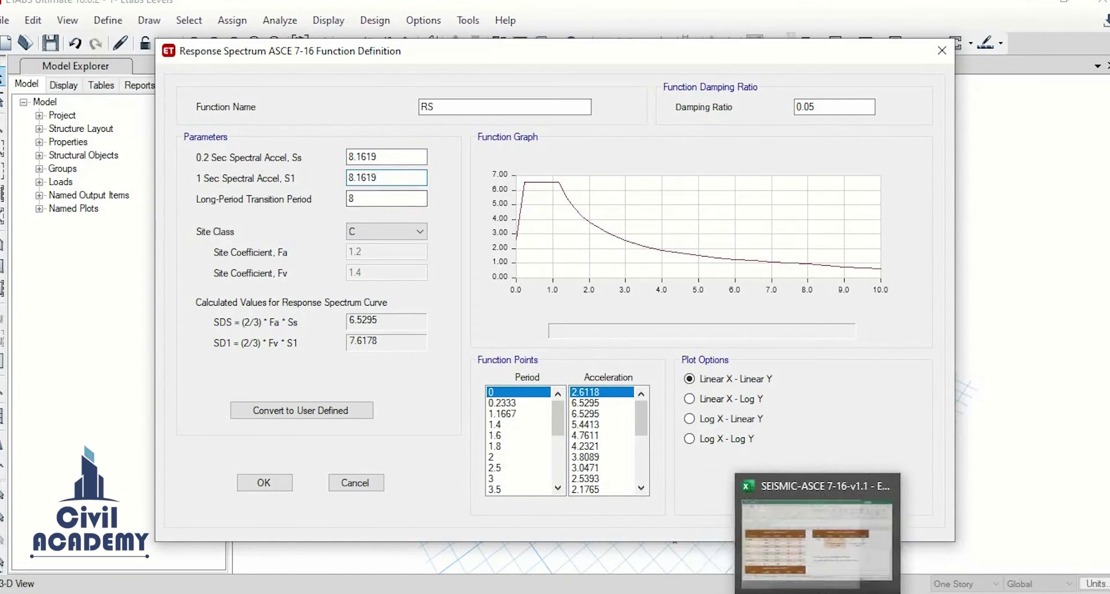
Recheck the workbook's S1 value, set the 1 Sec Spectral Accel, S1 to 0.25*9.81 and save the RS function
click(775, 555)
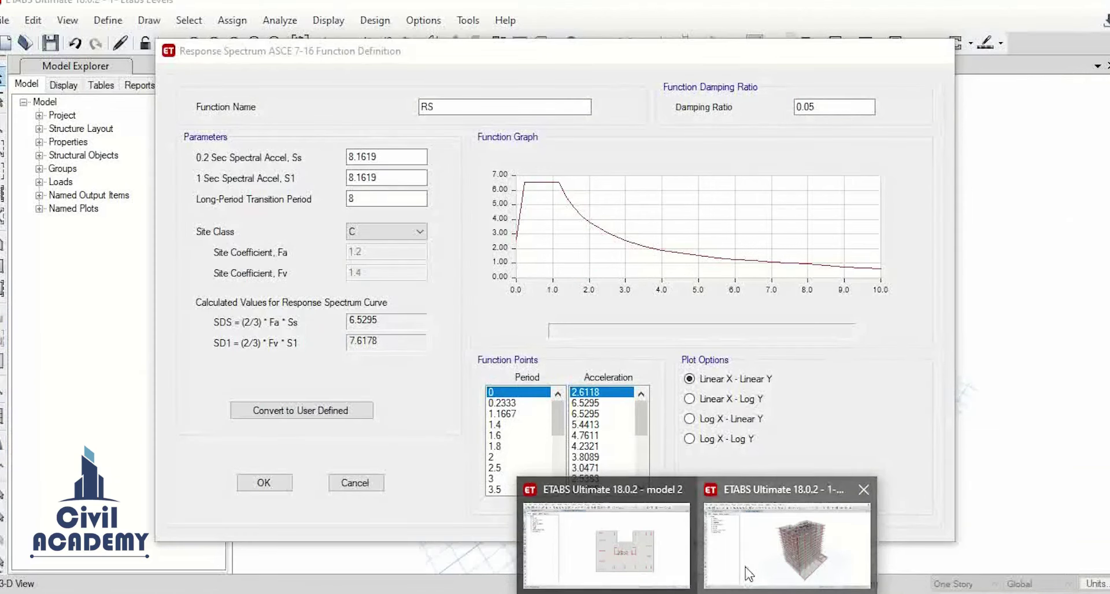
click(907, 548)
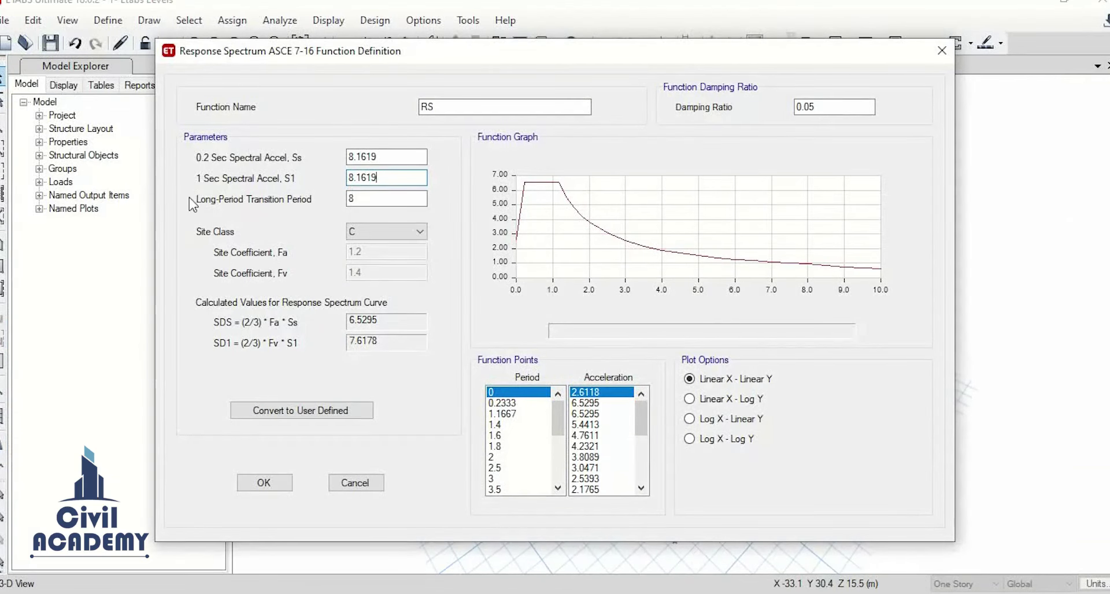
double_click(376, 178)
text(0.25*9.81)
click(378, 156)
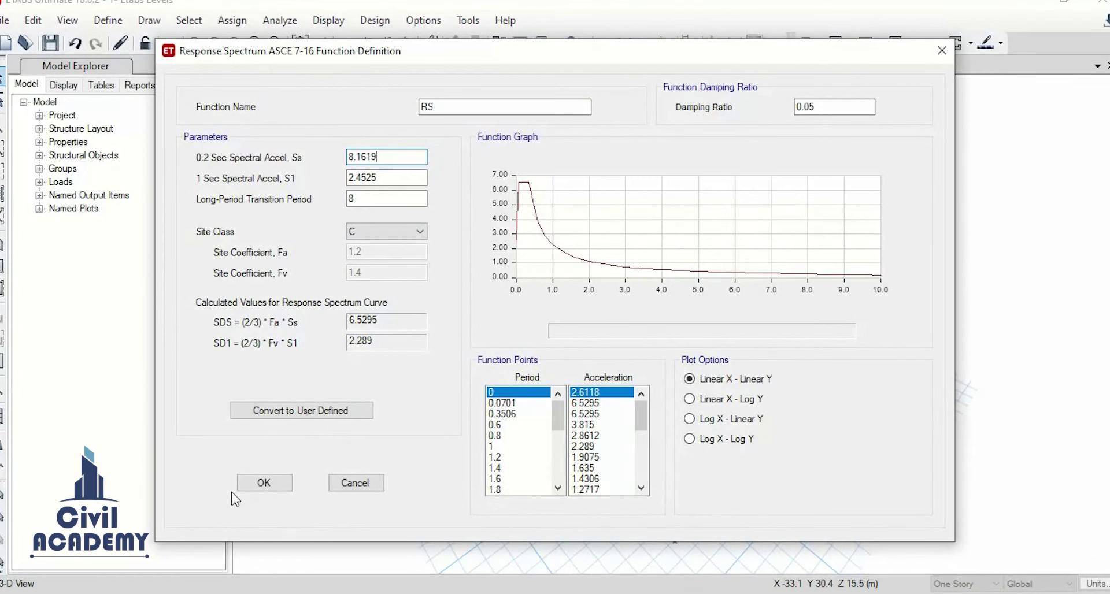
click(254, 481)
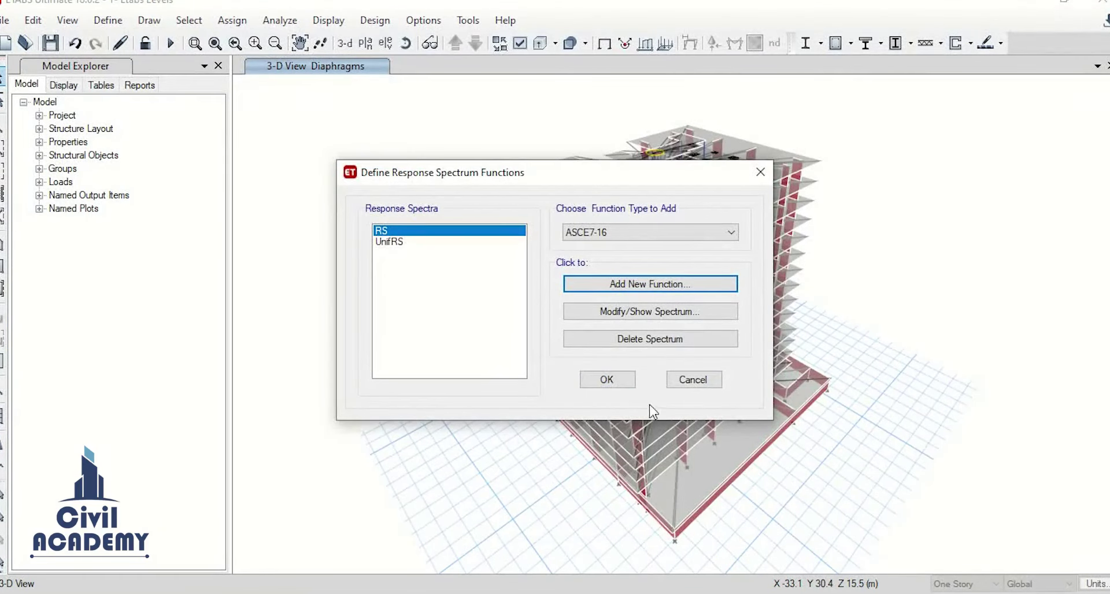
click(601, 383)
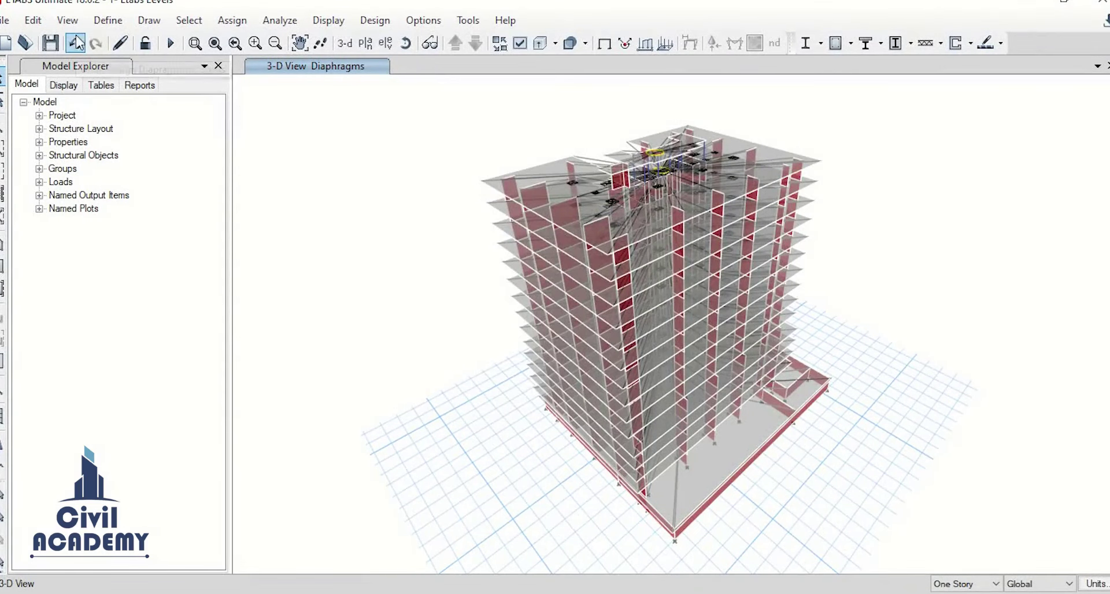
click(108, 20)
mouse_move(172, 253)
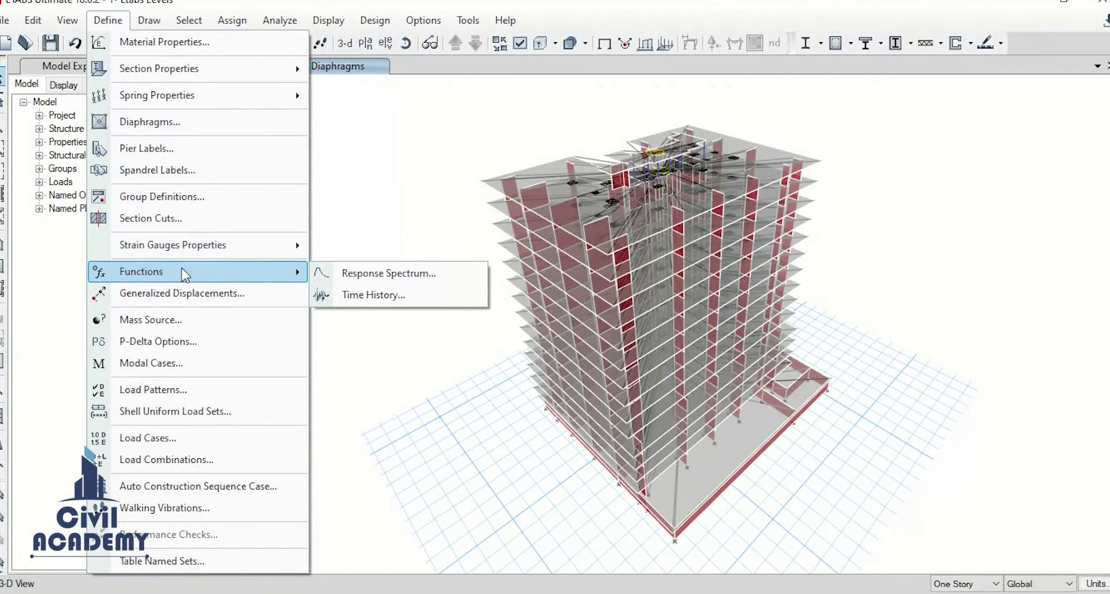
click(245, 323)
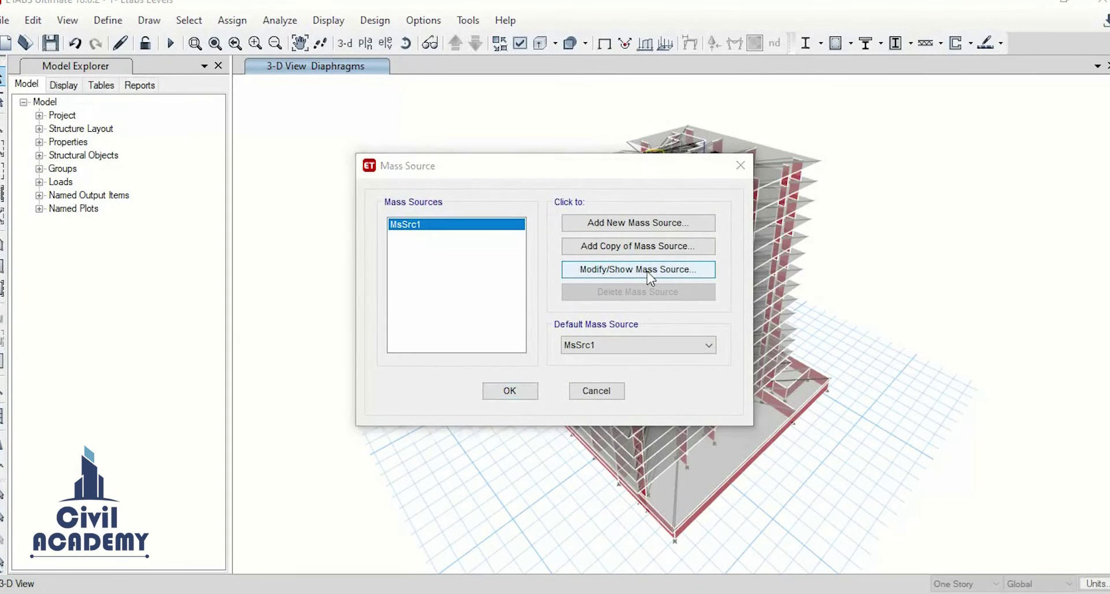
click(649, 272)
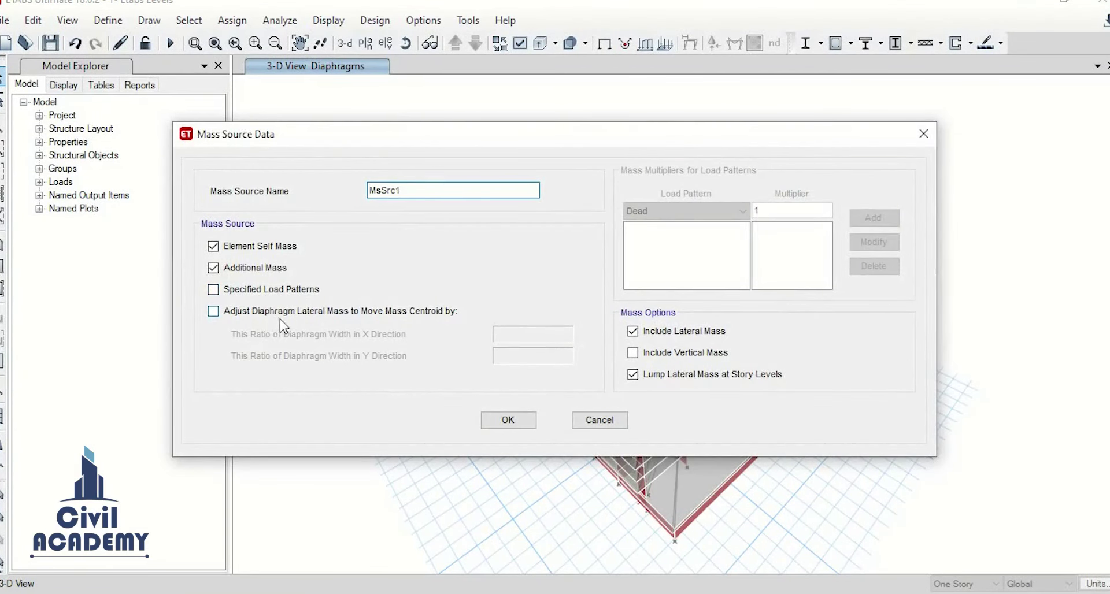
click(282, 289)
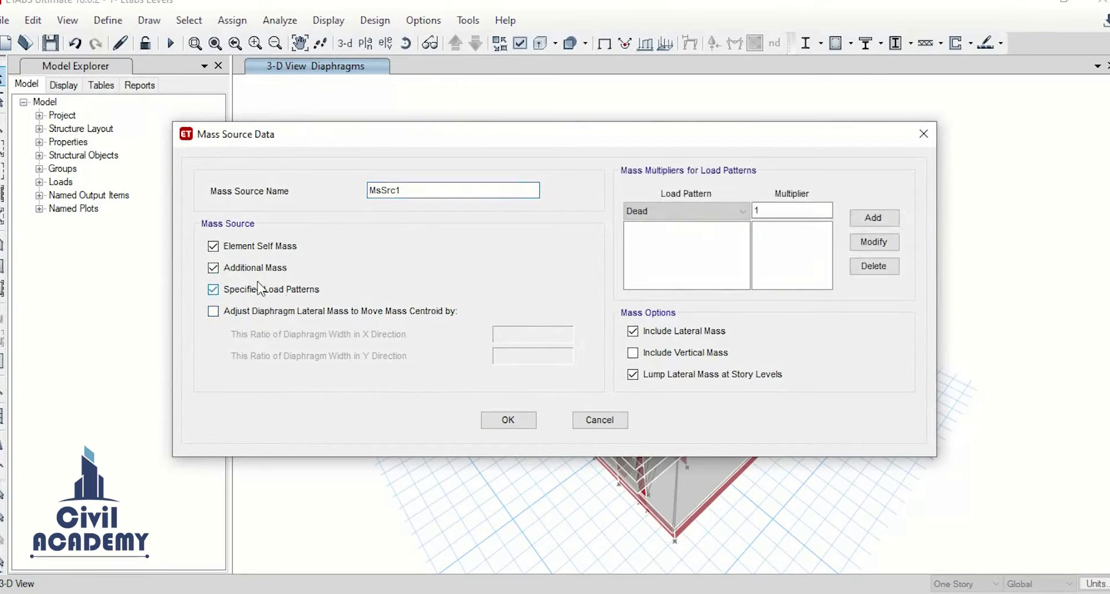
click(235, 268)
click(233, 249)
click(665, 211)
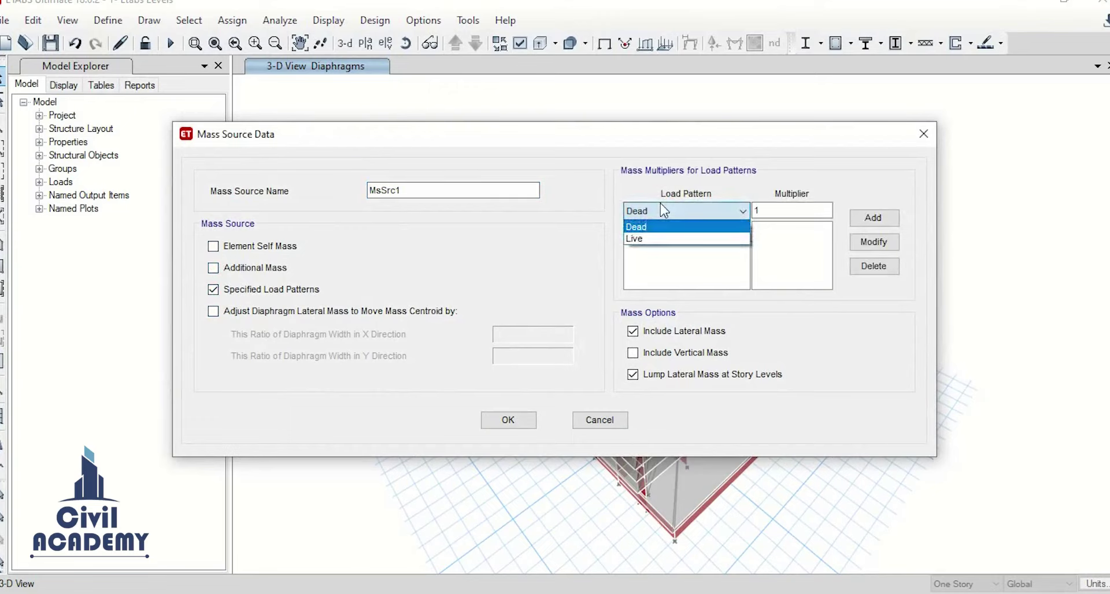
click(600, 419)
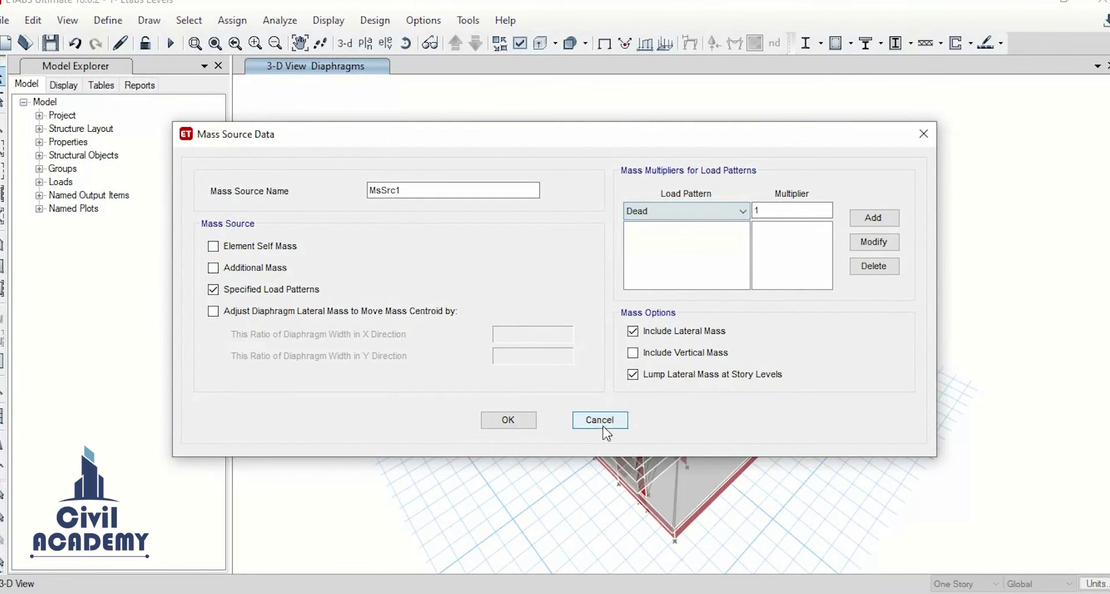
click(599, 420)
click(597, 391)
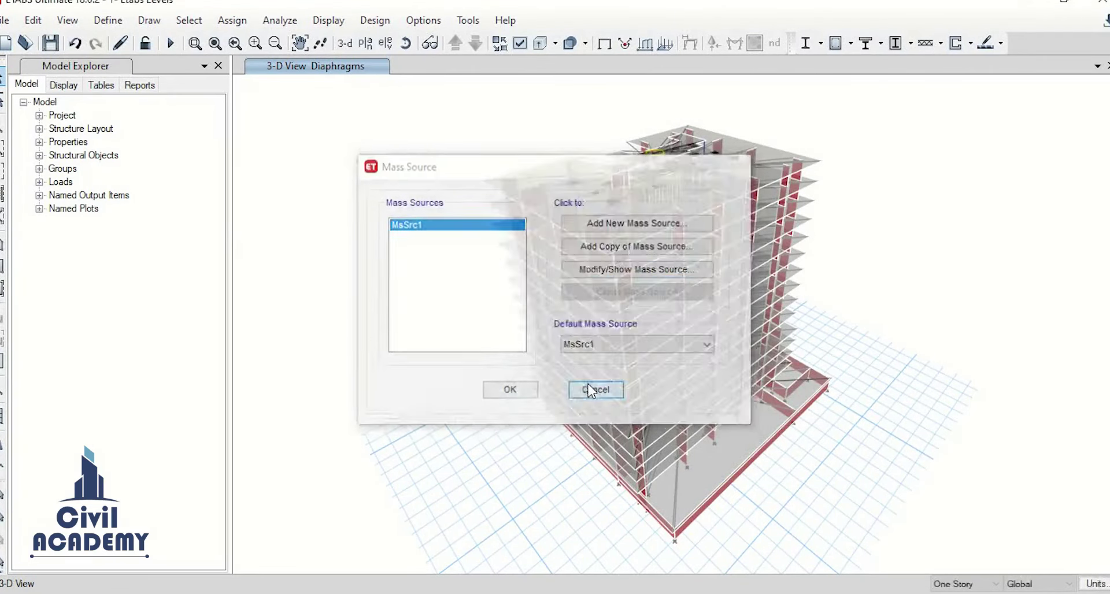
Rename the Dead load pattern to D and the Live load pattern to L
click(108, 22)
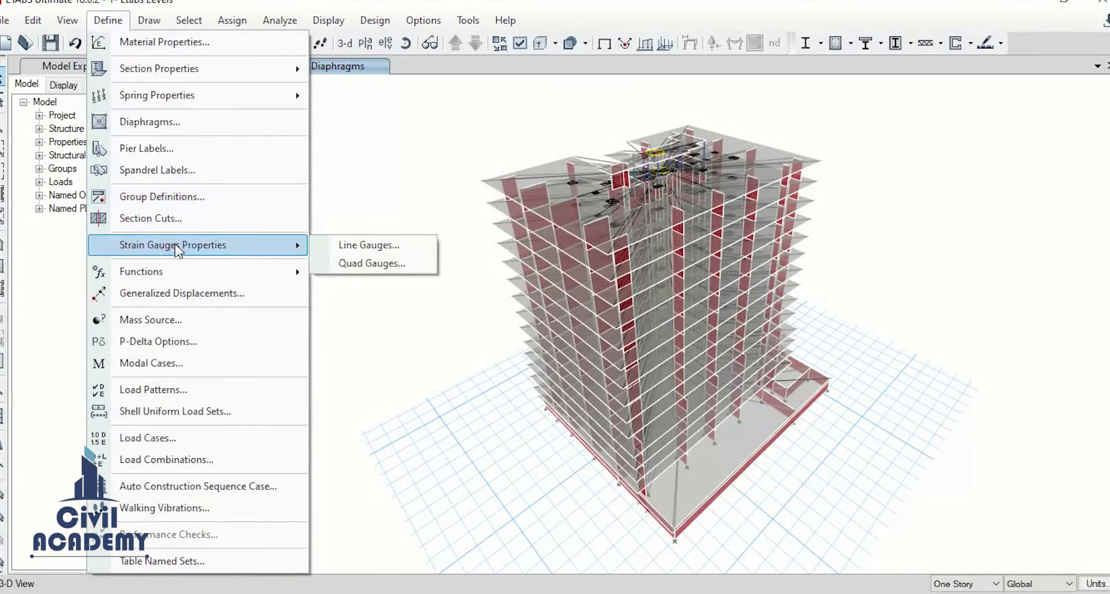
mouse_move(246, 278)
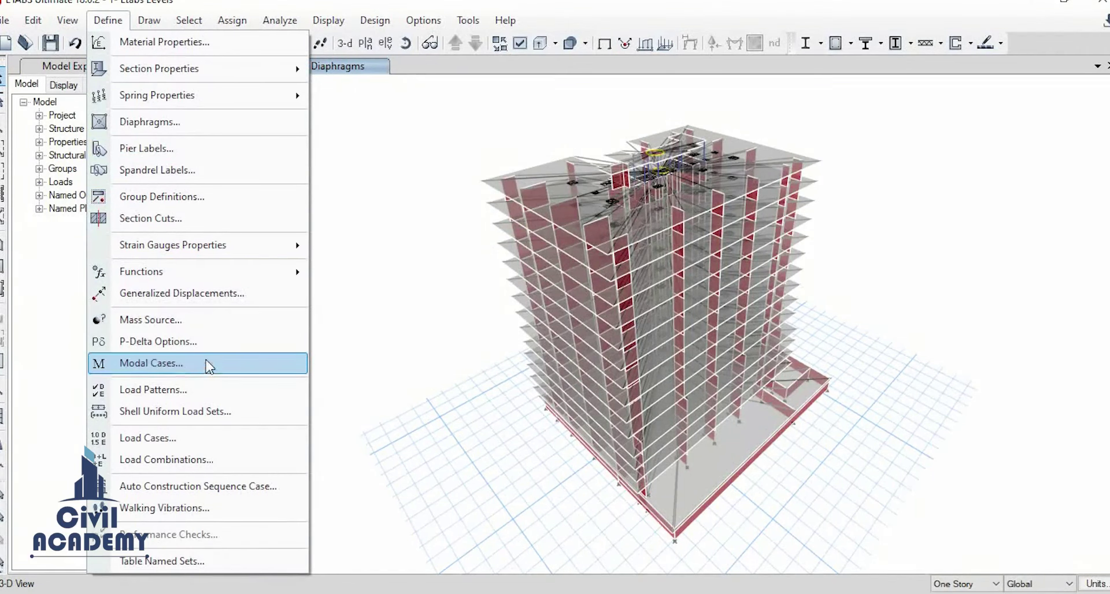
click(209, 390)
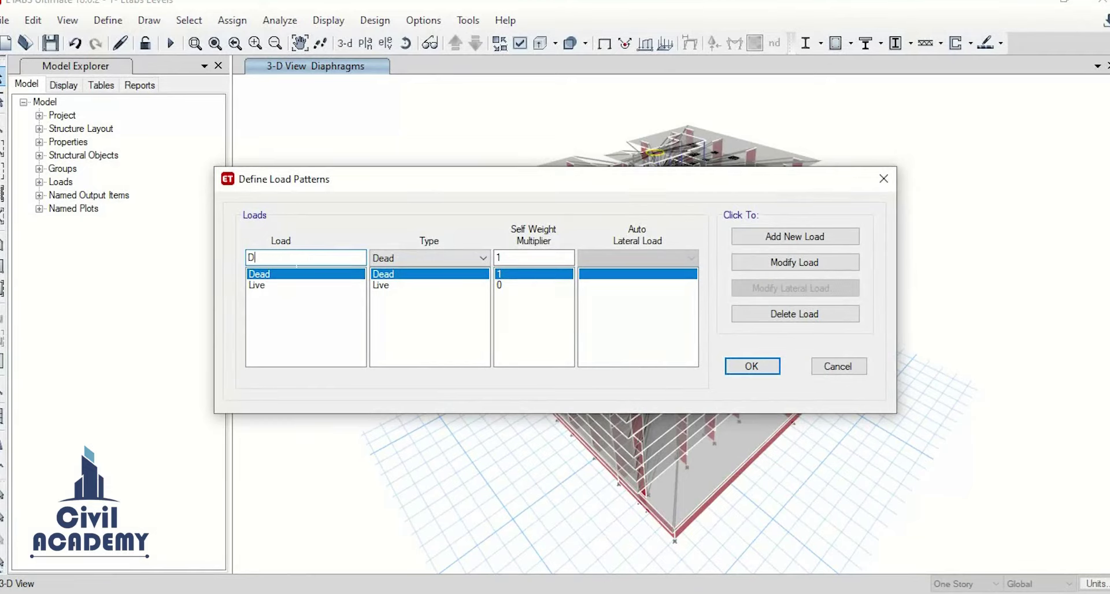
click(773, 262)
click(313, 286)
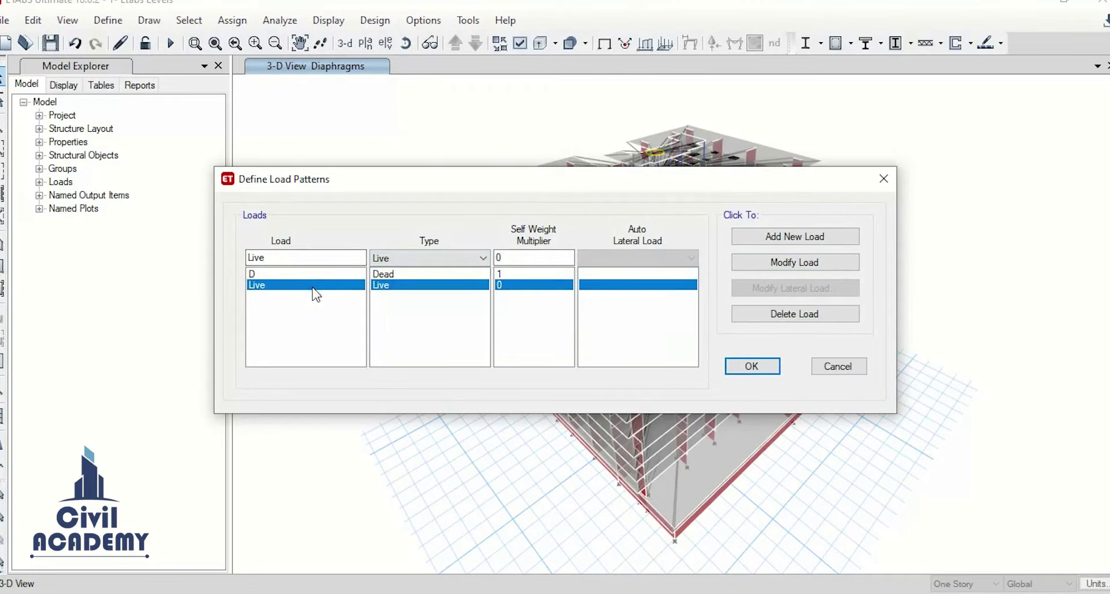
click(307, 264)
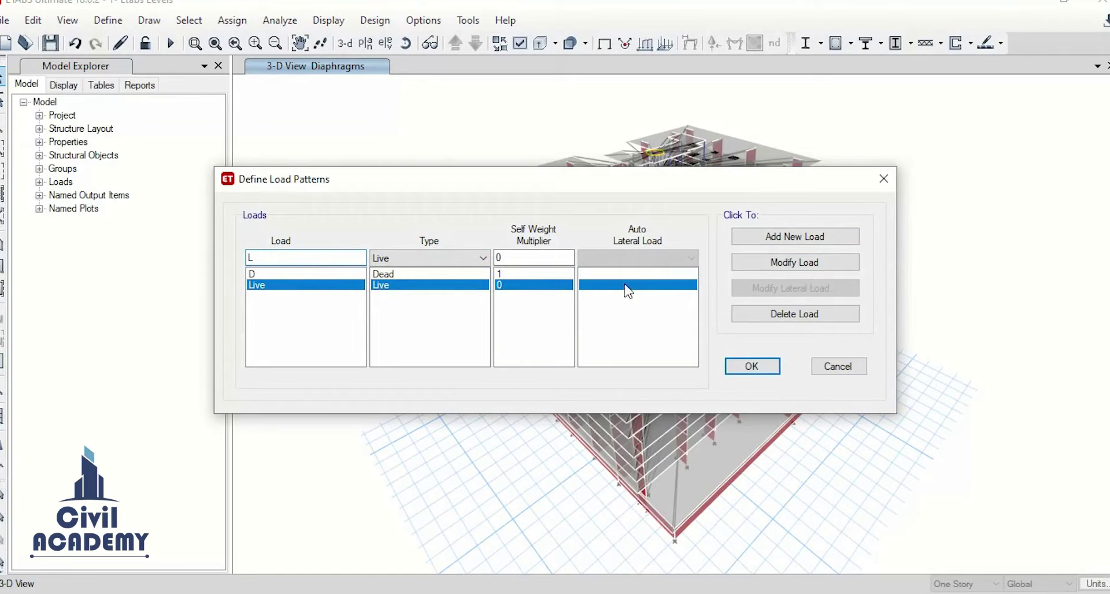
click(768, 268)
Add a load pattern named ML of type Live with a self-weight multiplier of 0
click(290, 265)
double_click(291, 264)
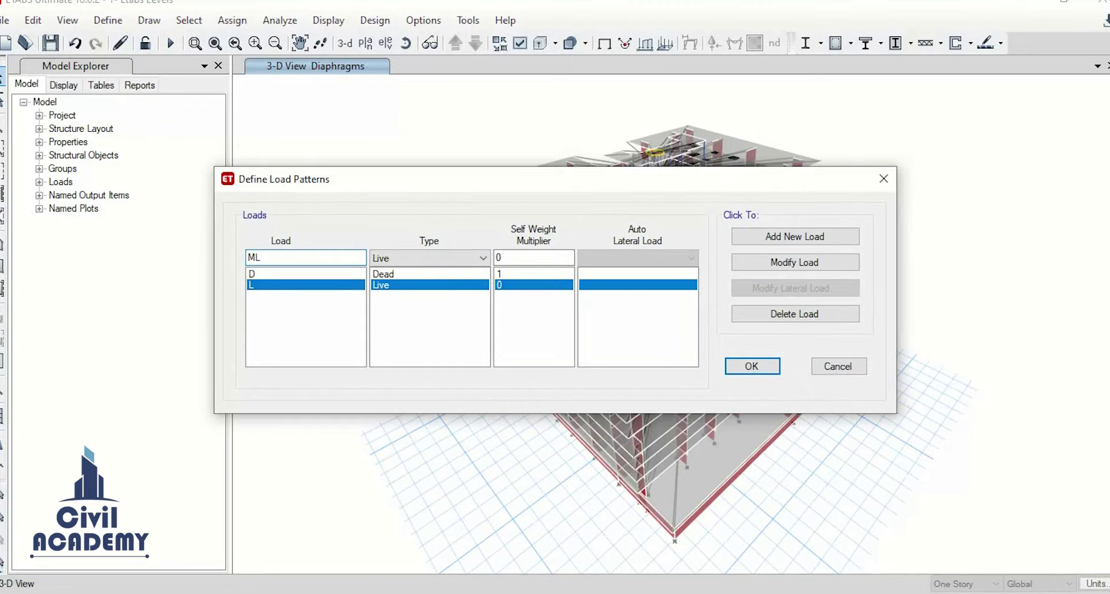
click(827, 236)
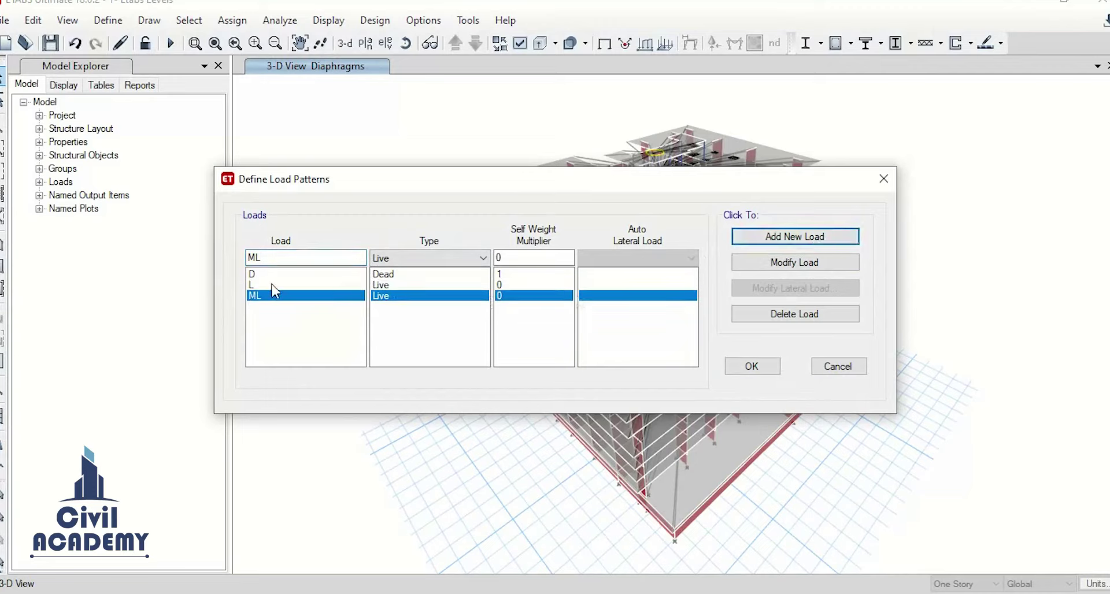
Add a load pattern named FC of type Super Dead with a self-weight multiplier of 0
click(281, 261)
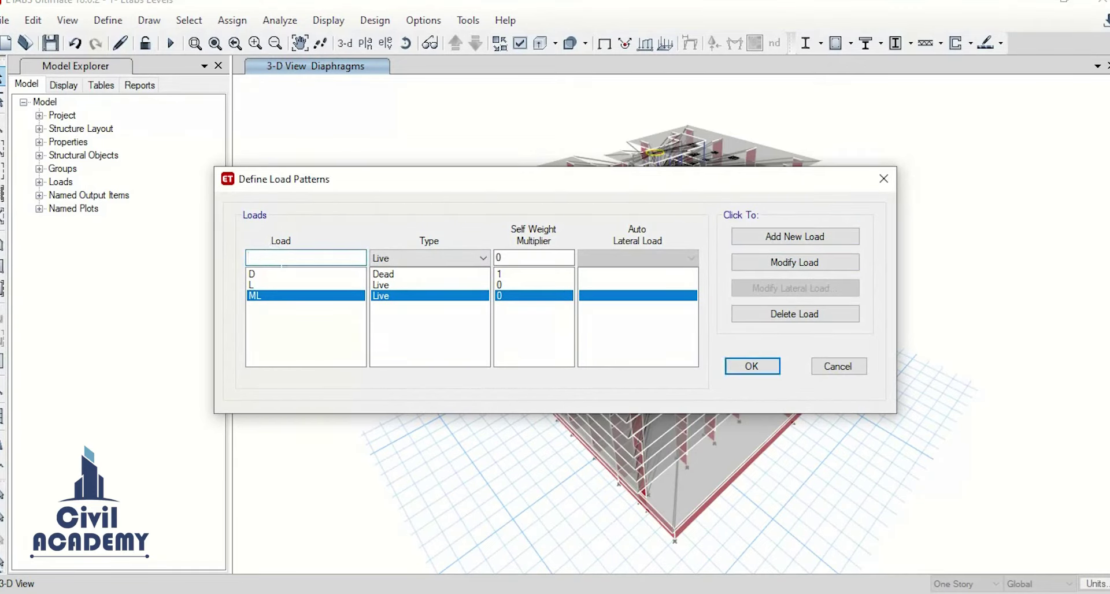
text(FC)
click(383, 259)
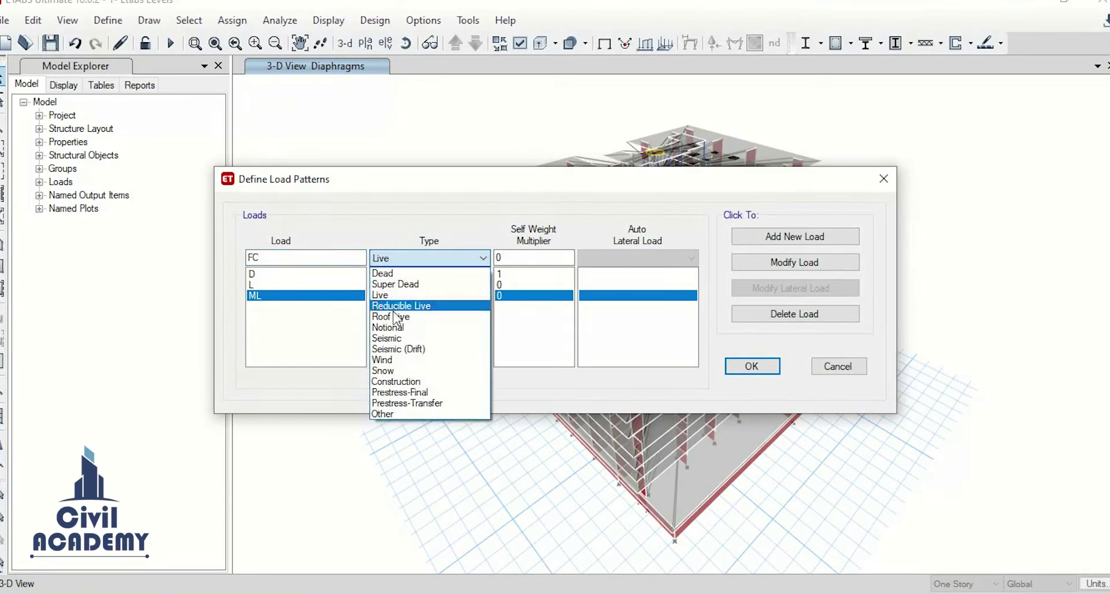
click(396, 284)
click(773, 238)
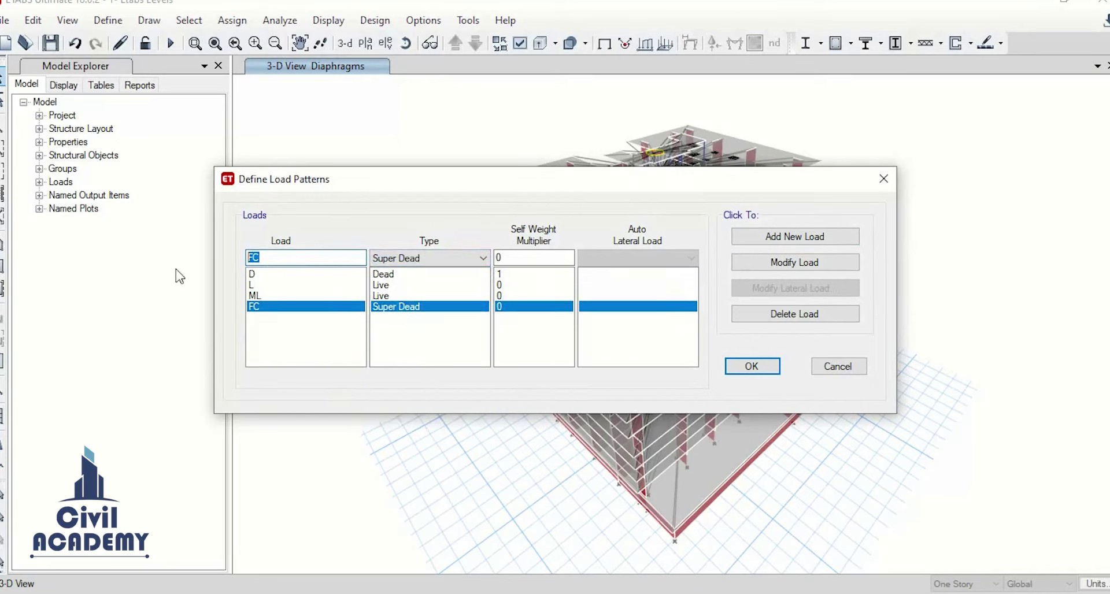
Add a Super Dead load pattern named wall with a self-weight multiplier of 0
text(Ea)
click(394, 261)
click(394, 265)
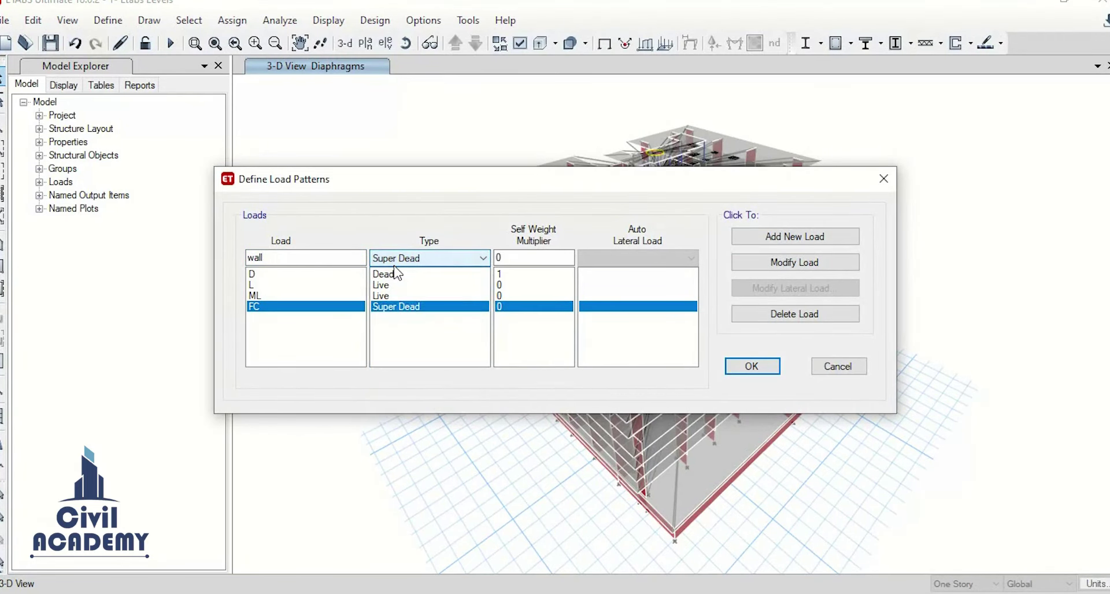
click(746, 238)
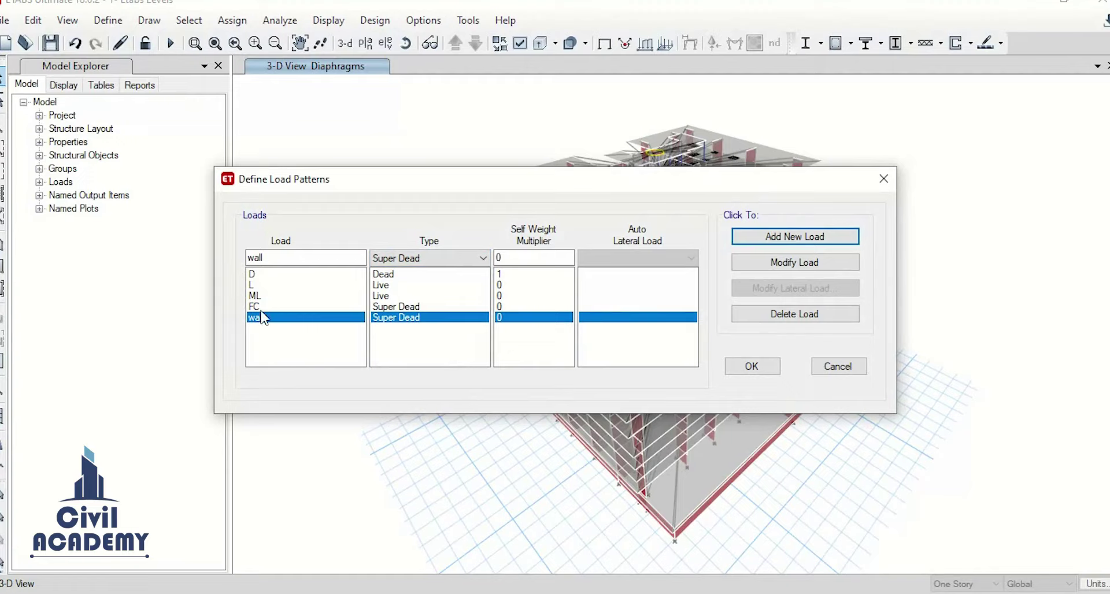
Add a load pattern named T of type Other and save the load pattern definitions
click(313, 259)
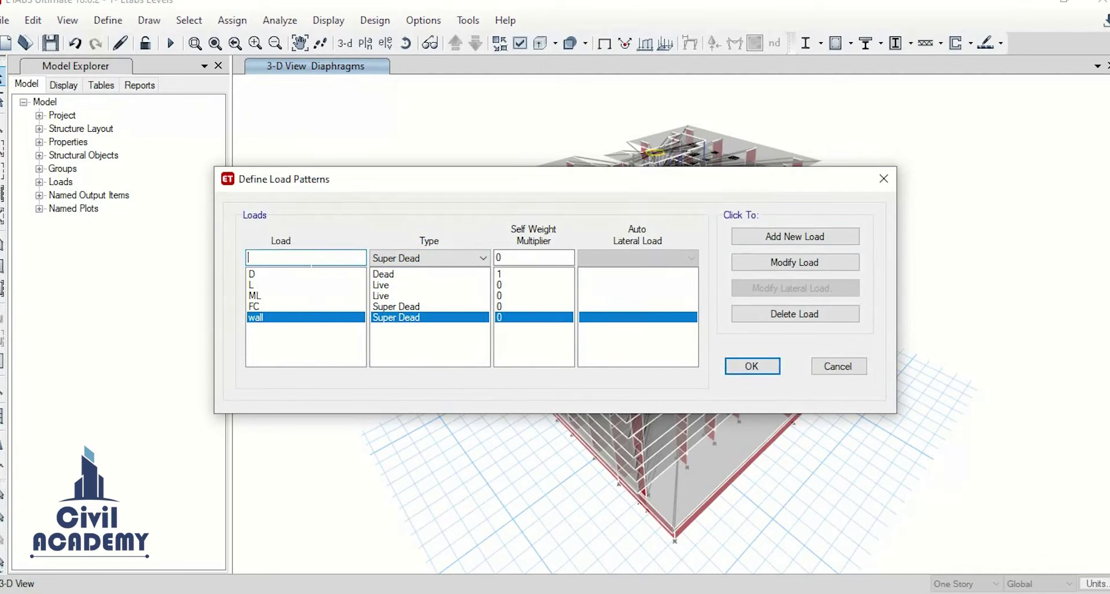
click(434, 257)
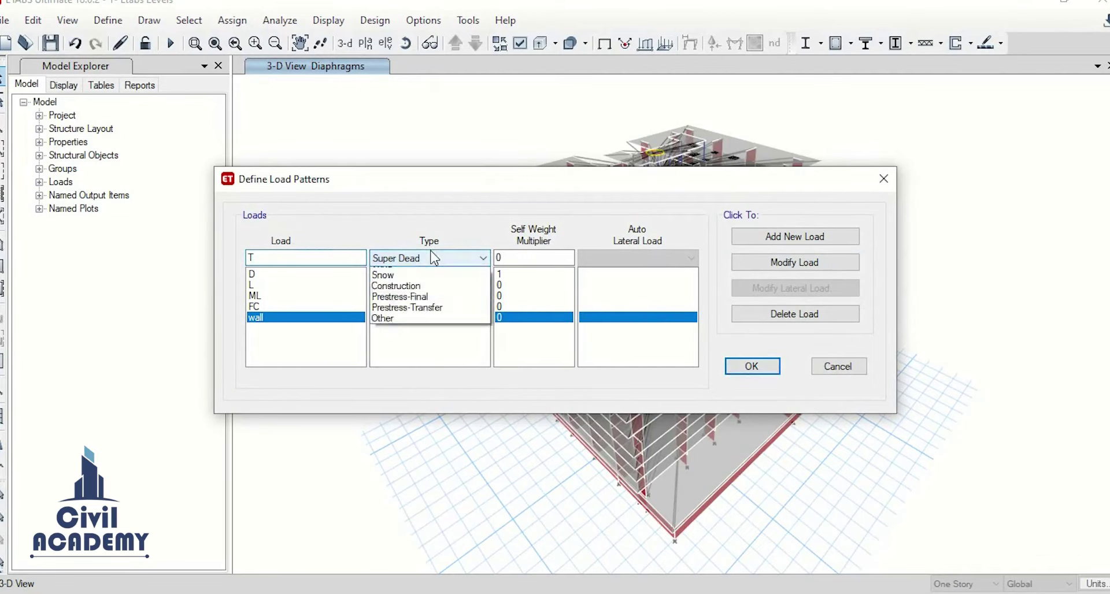
click(407, 425)
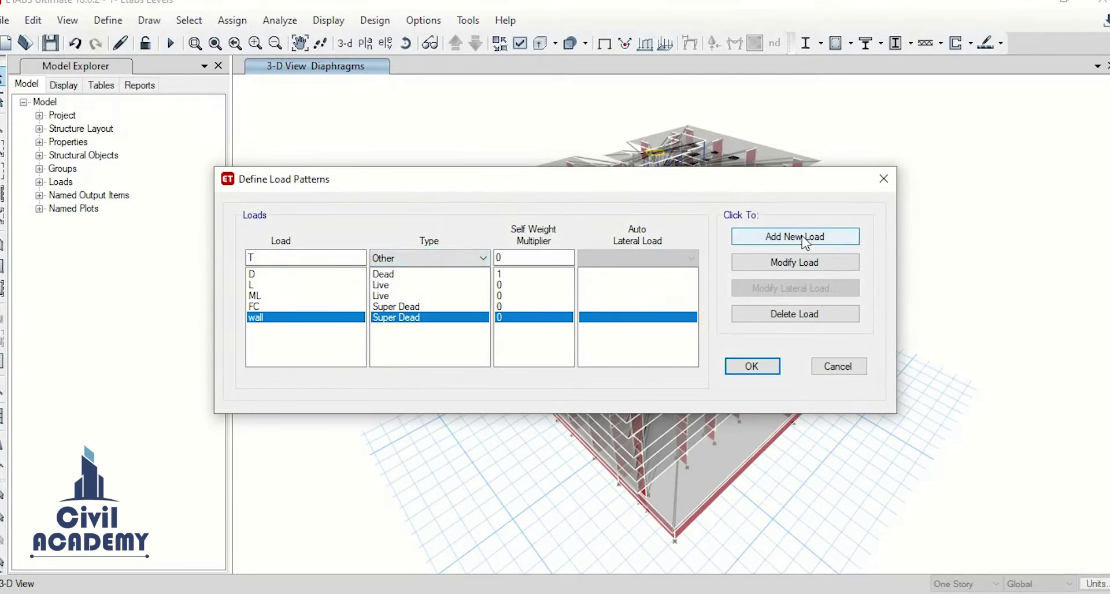
click(751, 238)
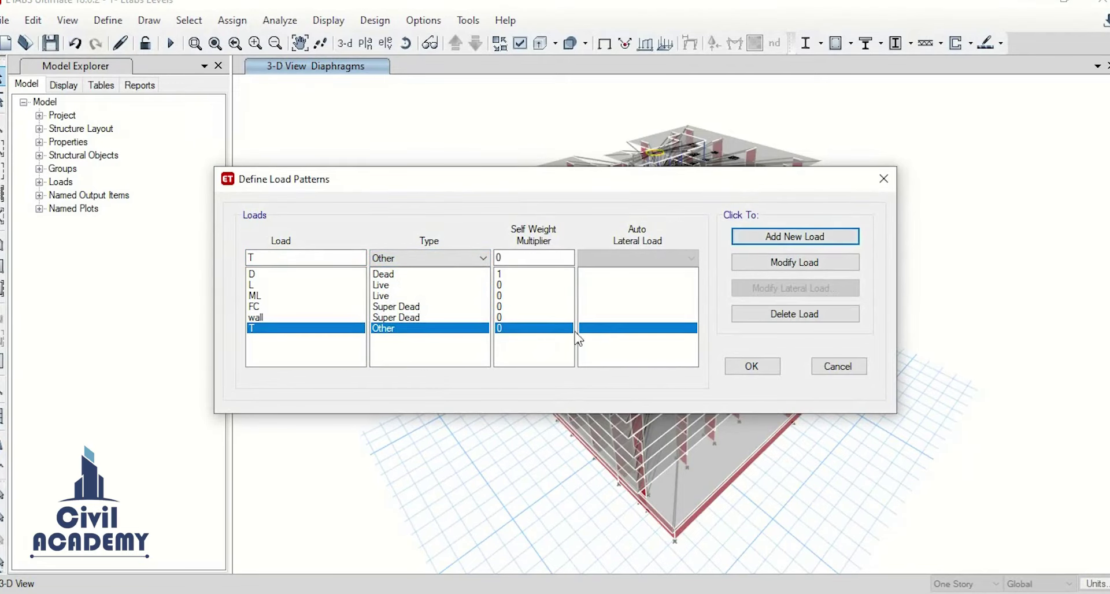
click(766, 369)
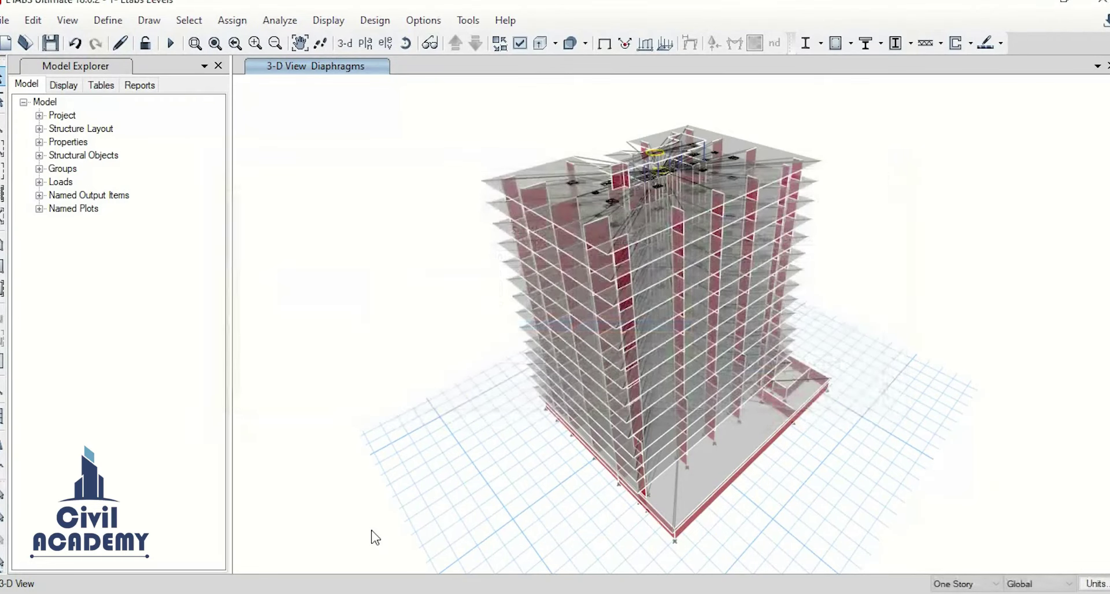
Edit mass source MsSrc1 to exclude Element Self Mass and use Specified Load Patterns instead
click(106, 20)
mouse_move(102, 281)
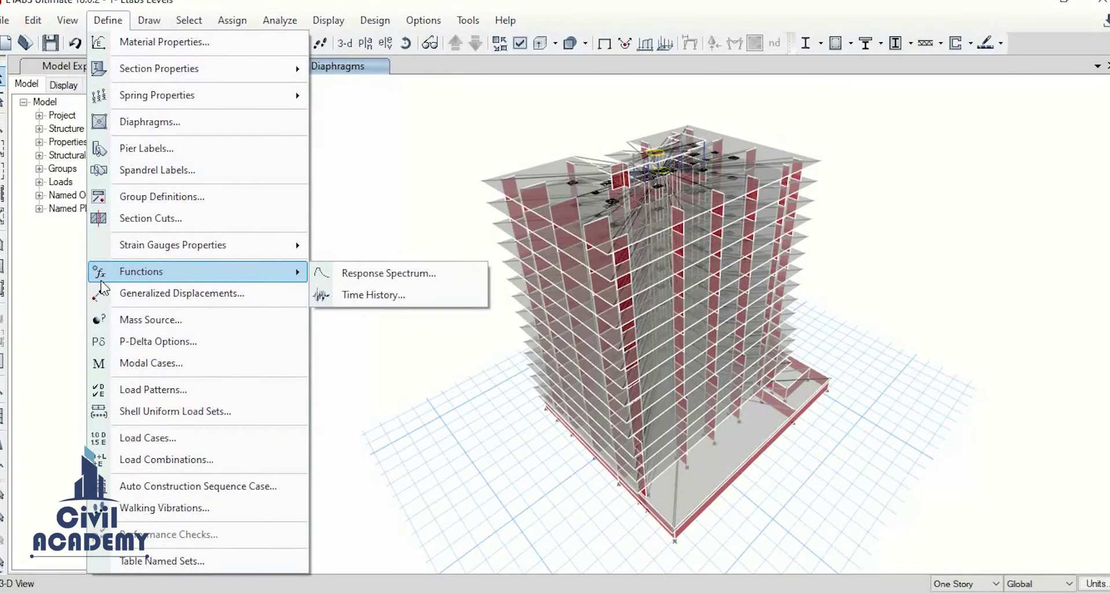
click(164, 321)
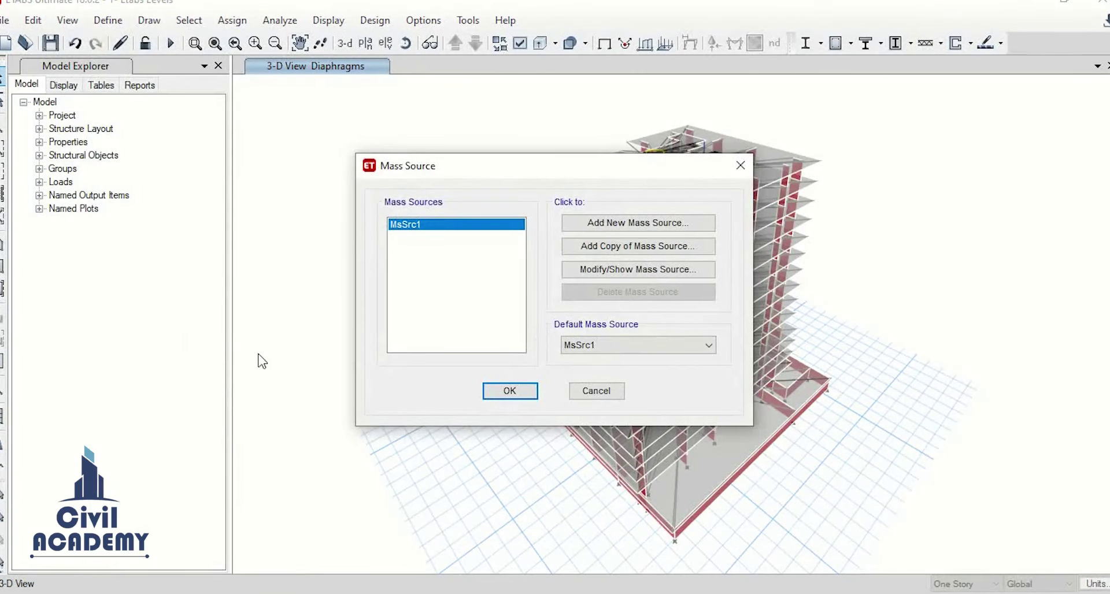
click(609, 269)
click(253, 268)
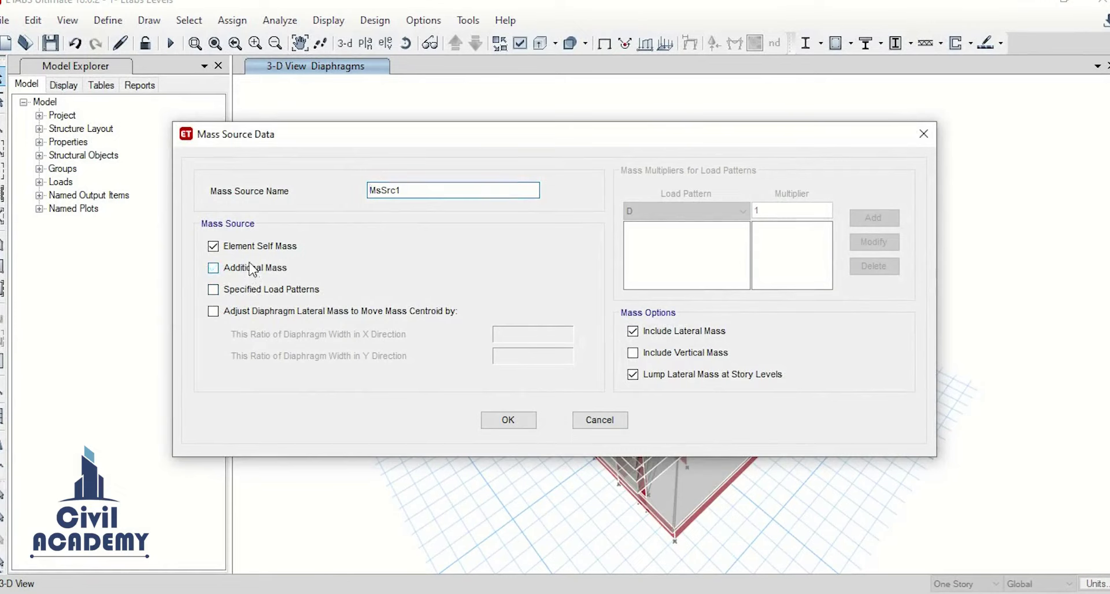
click(246, 248)
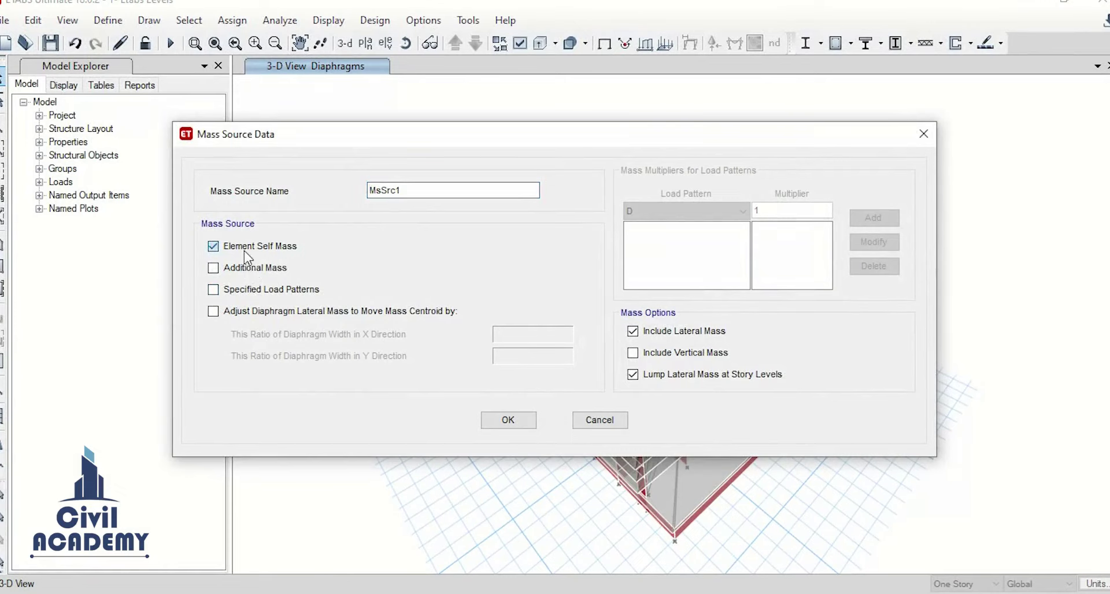
click(252, 289)
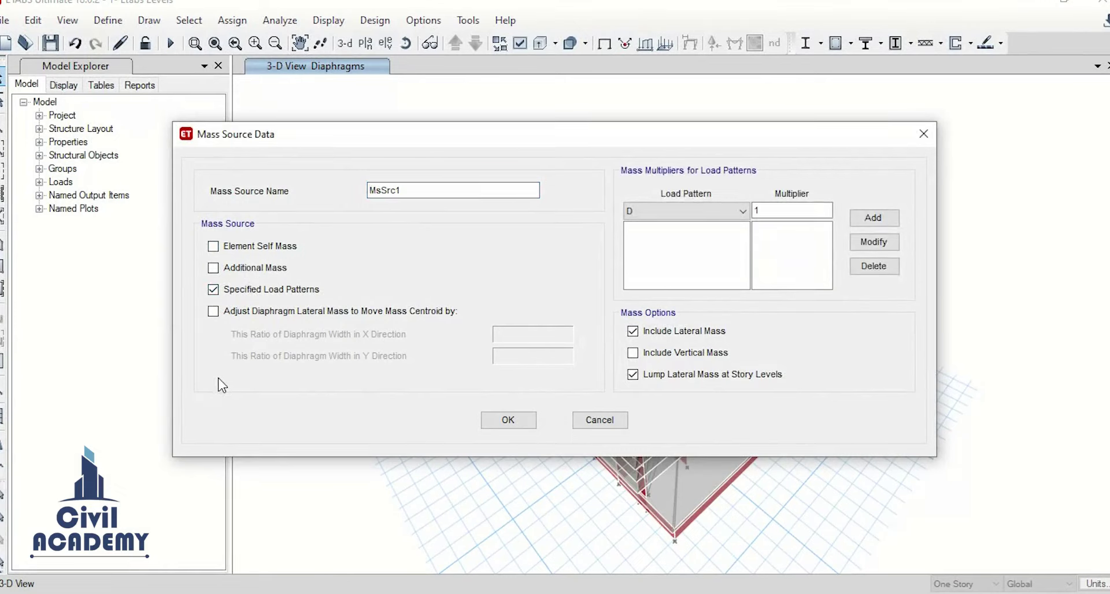
Add load pattern D with multiplier 1 and load pattern L with multiplier 0.25 to the mass source
click(872, 218)
click(675, 216)
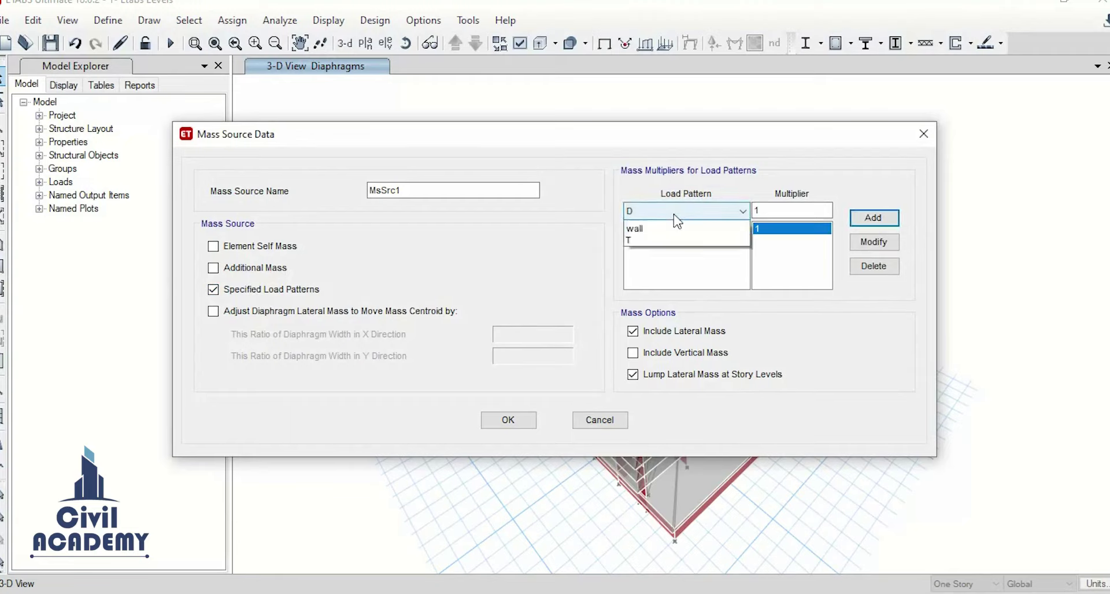
click(665, 229)
key(Tab)
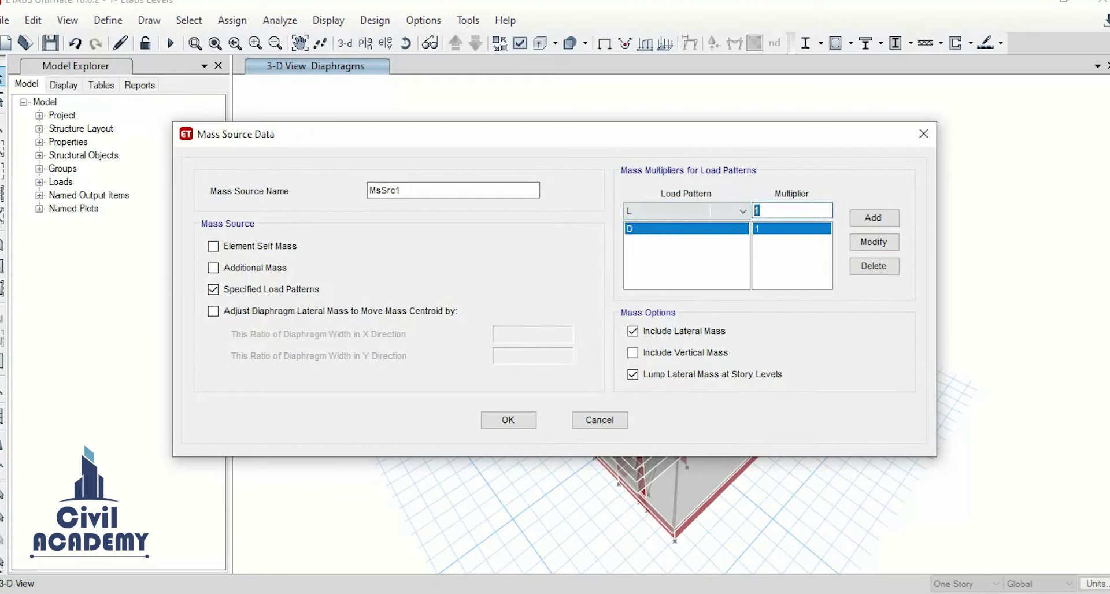
text(0.25)
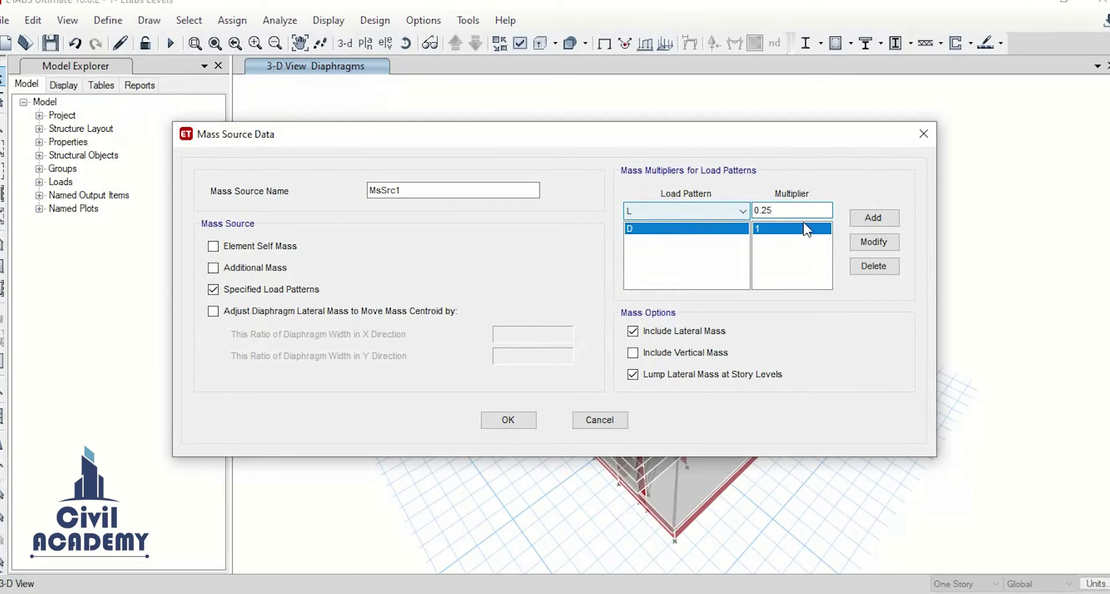
click(862, 219)
Add load pattern ML to the mass source with a multiplier of 1
click(679, 214)
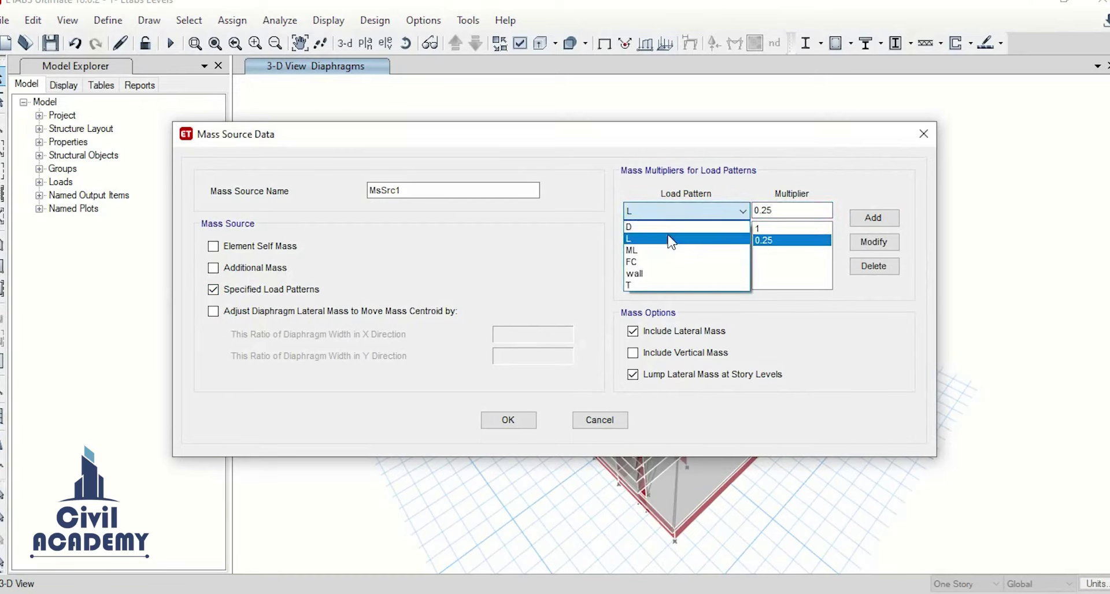
click(674, 254)
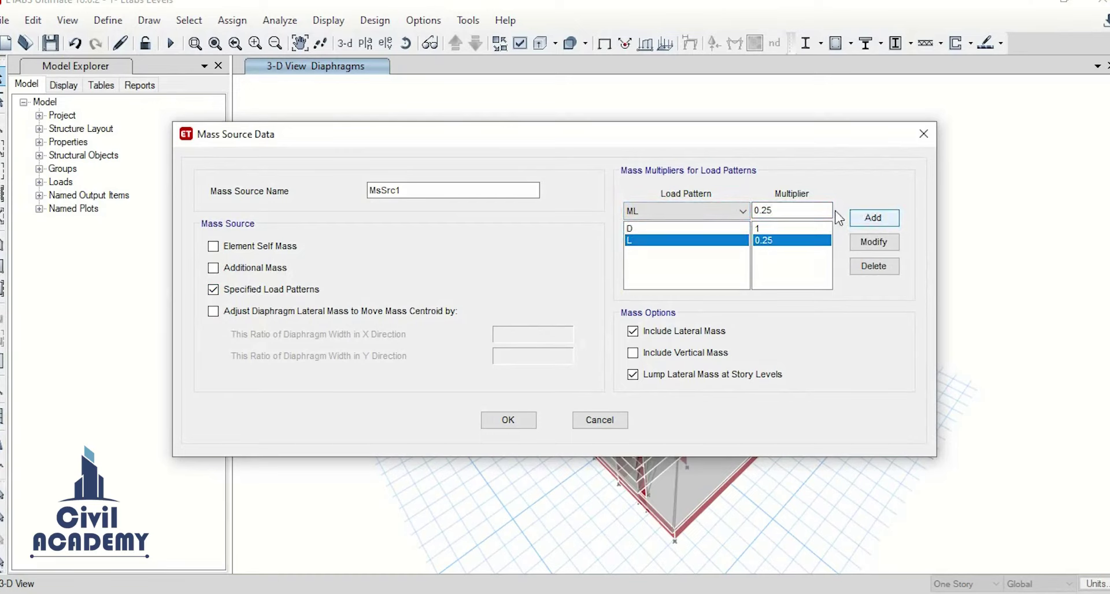
double_click(769, 210)
text(1)
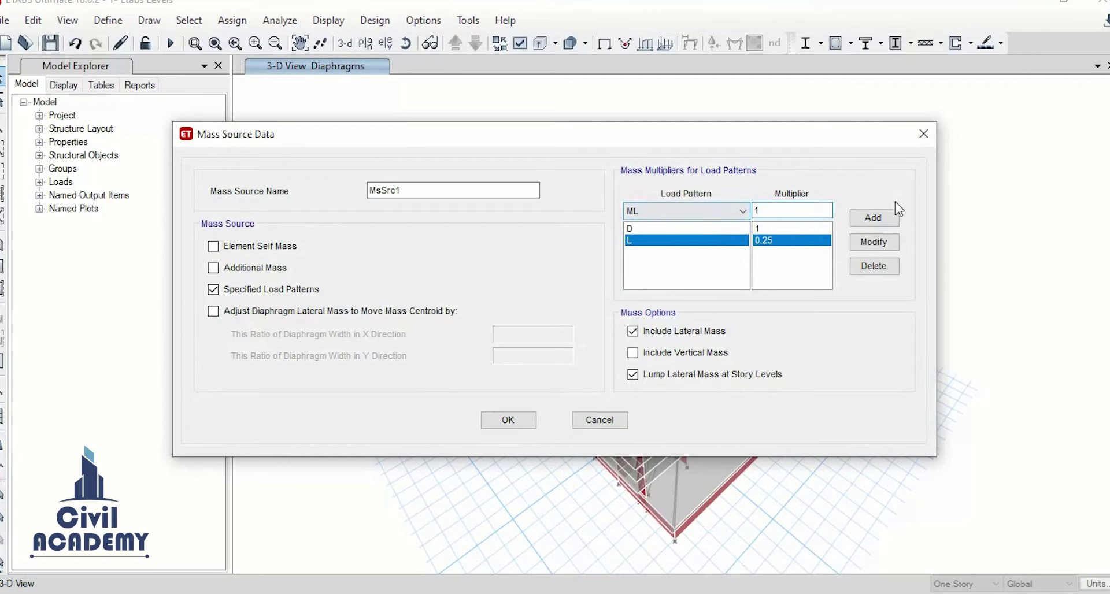
click(873, 218)
Add load patterns FC and wall to the mass source with multiplier 1 each and save the mass source
click(714, 211)
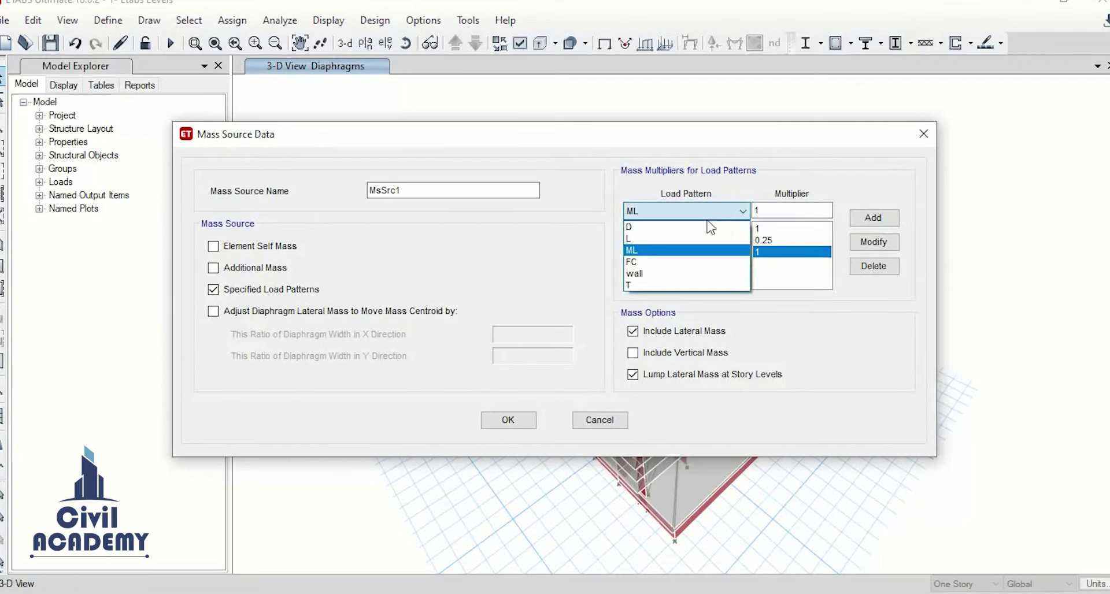
click(701, 262)
click(872, 218)
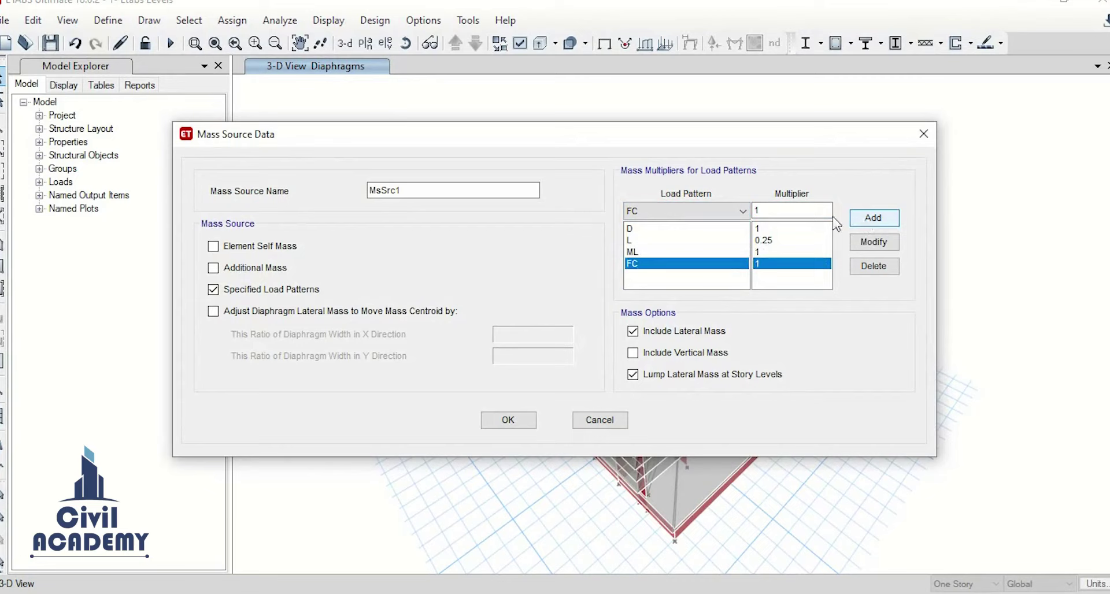
click(657, 212)
click(663, 274)
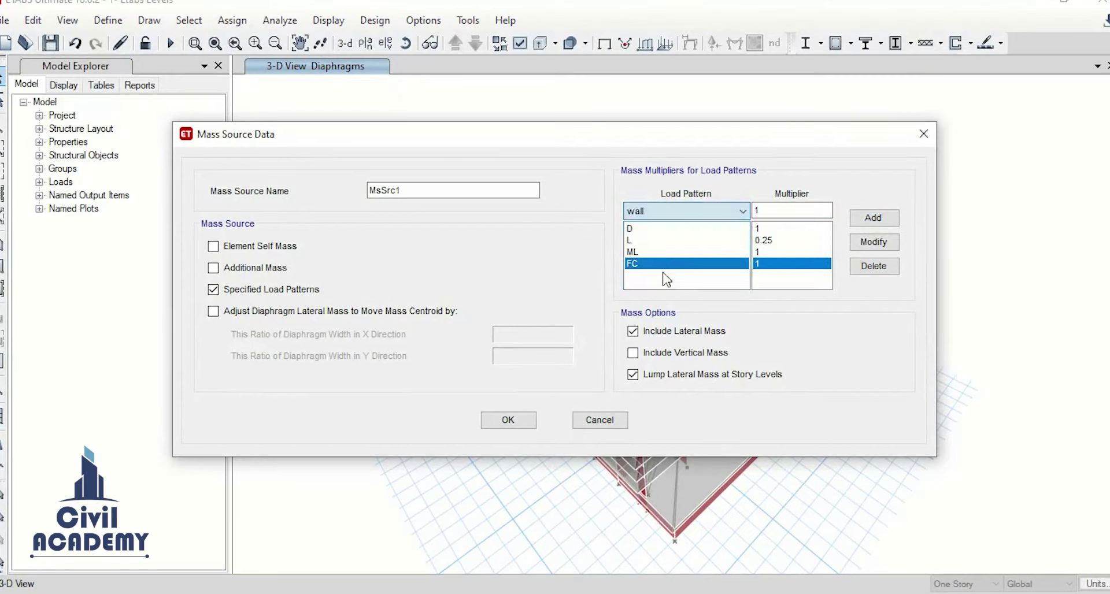
click(866, 218)
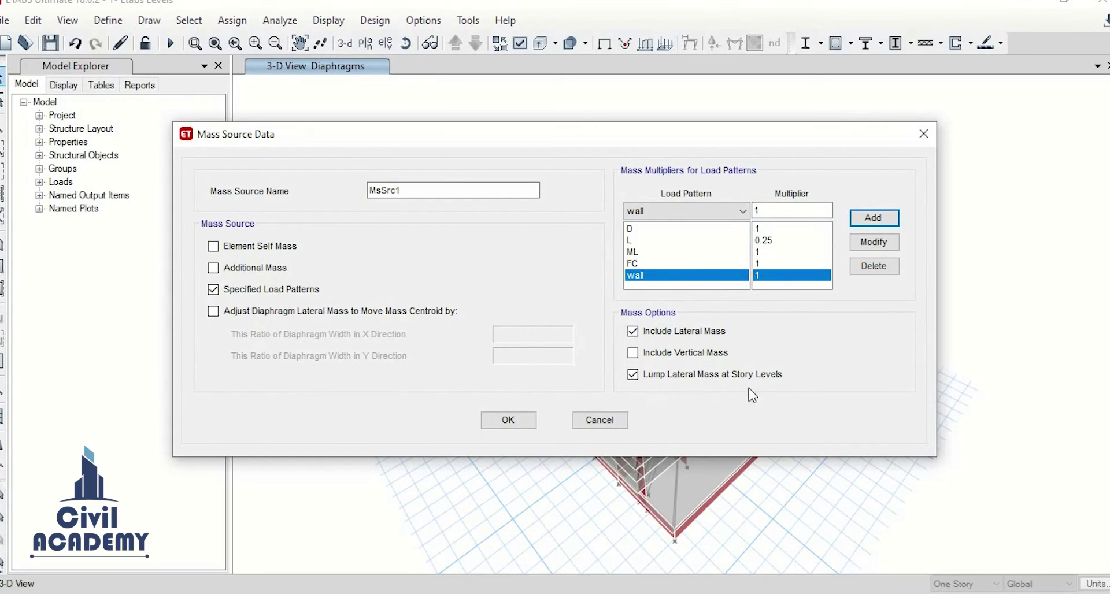
click(509, 420)
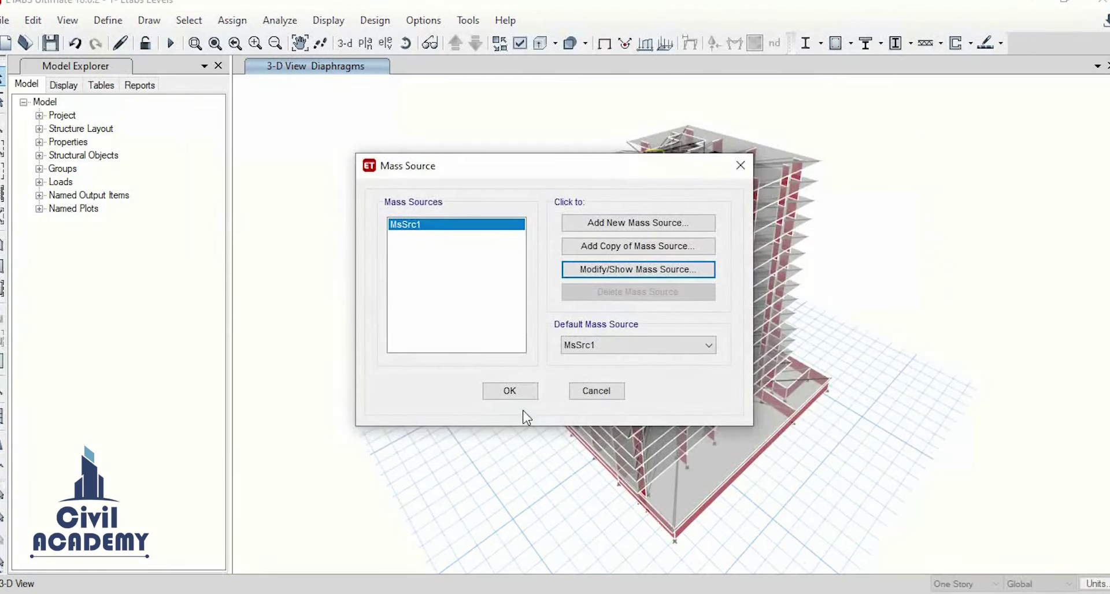
click(513, 395)
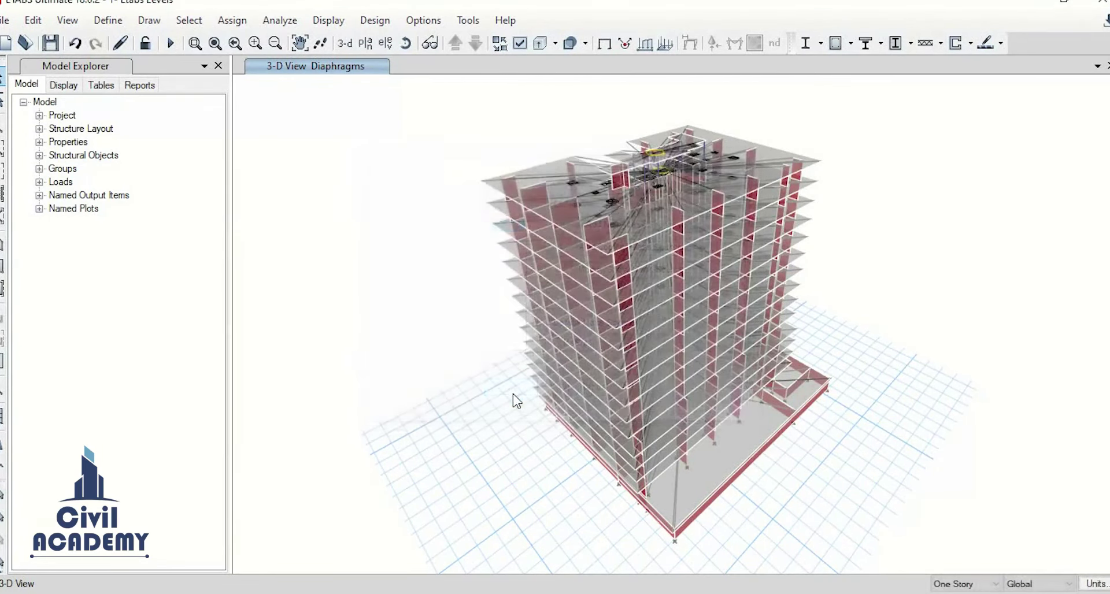
Switch to the other ETABS model, model 2, and examine the load pattern multipliers of its MS mass source
mouse_move(805, 592)
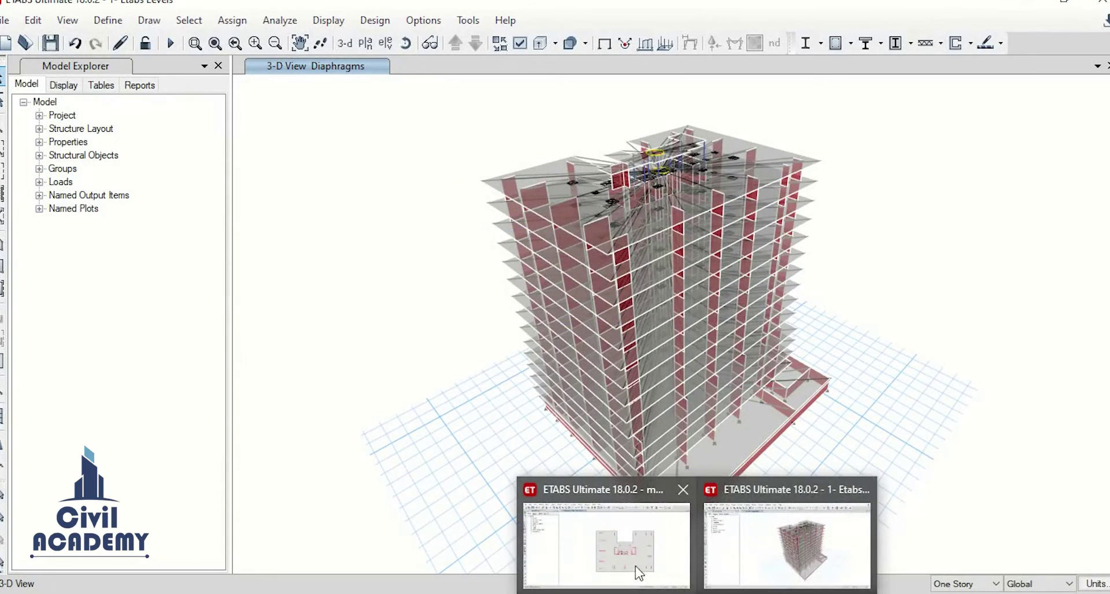
click(636, 569)
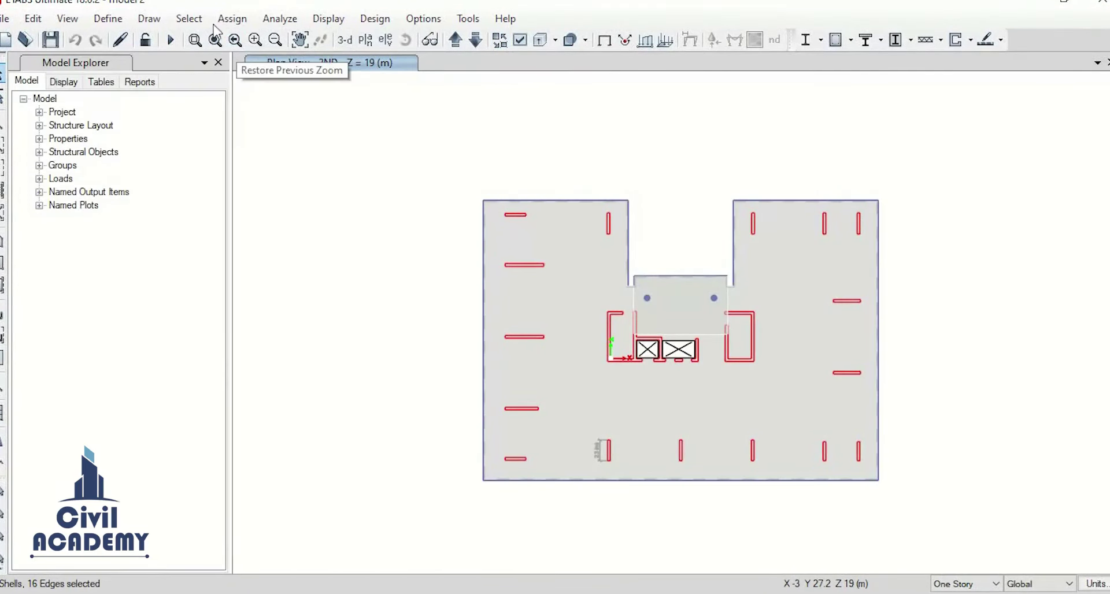
click(103, 21)
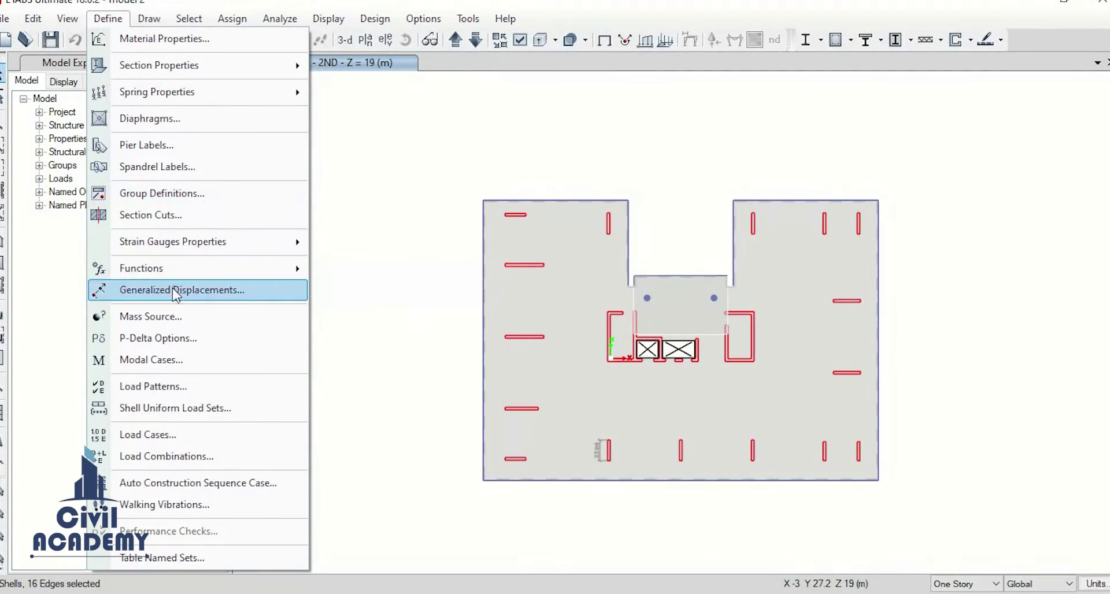
click(198, 318)
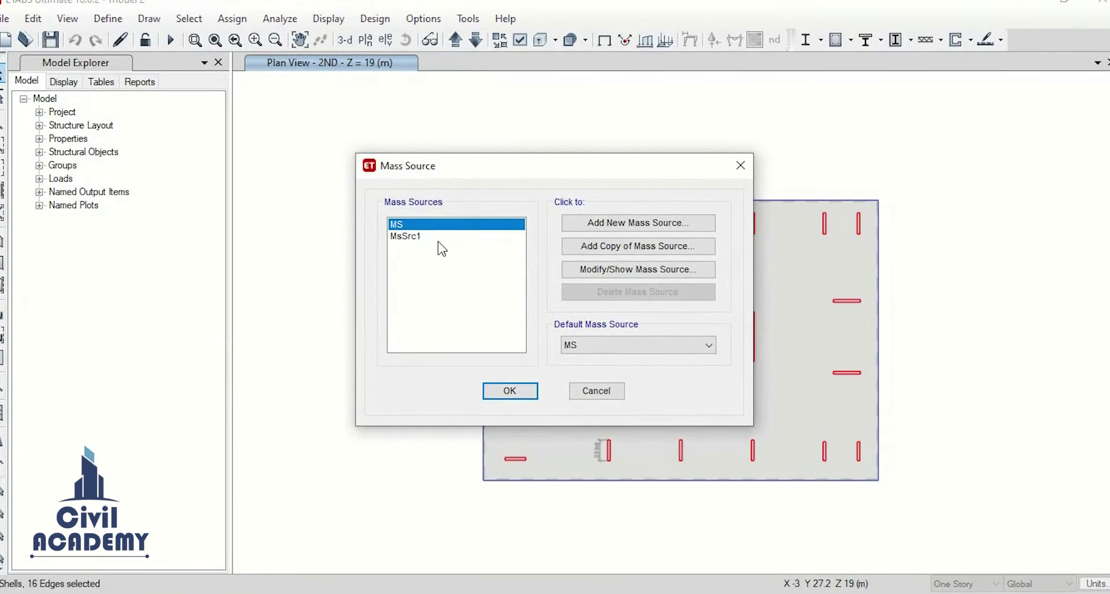
click(652, 268)
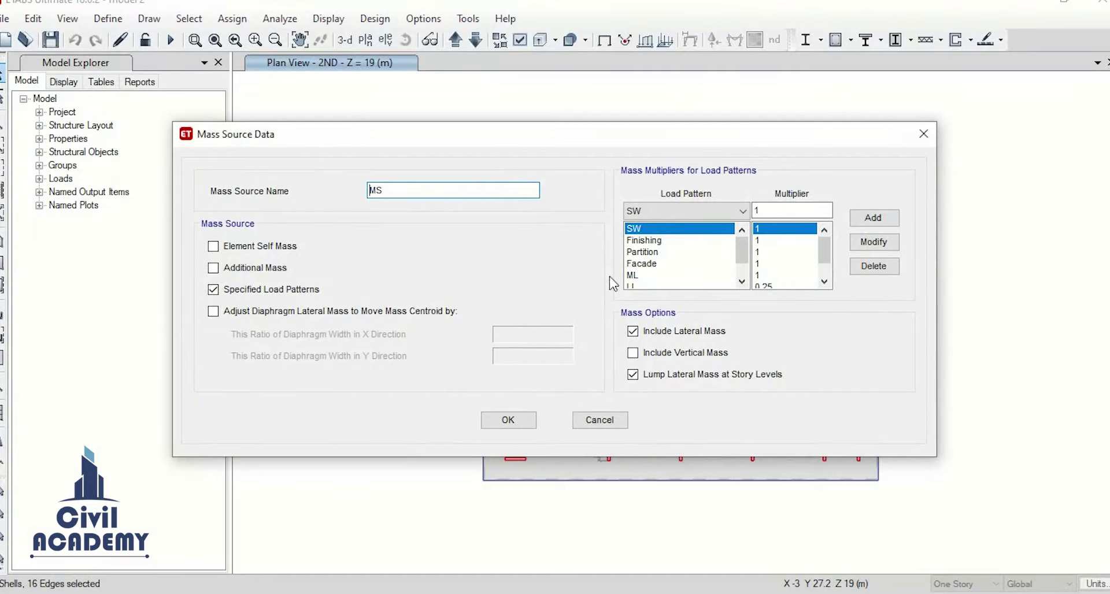
scroll(672, 283, down, 1)
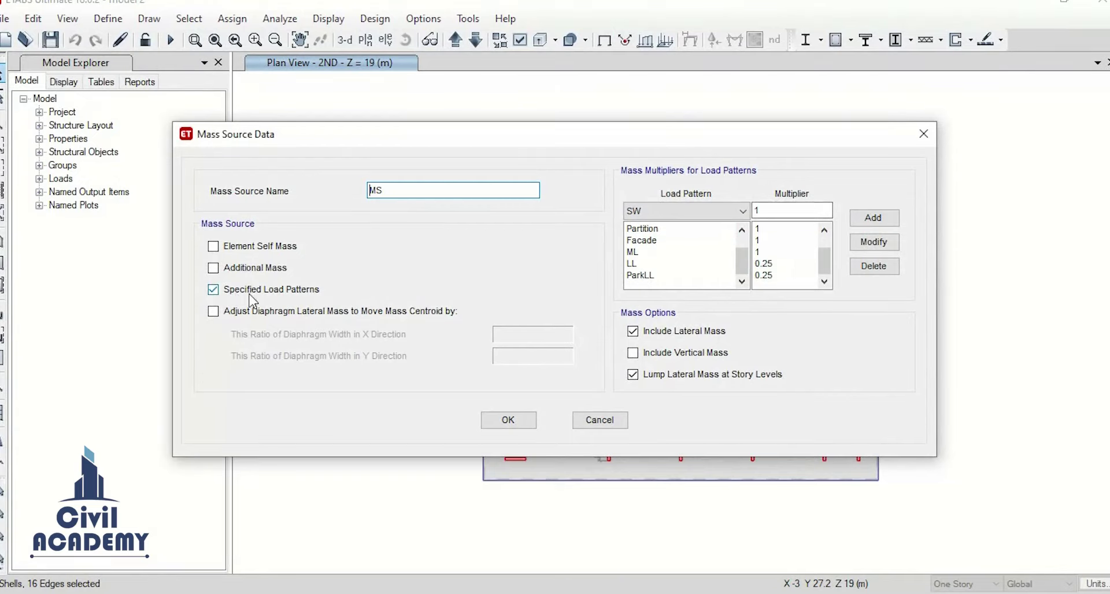
Close the mass source settings of model 2 and switch back to the 1- Etabs Levels model
click(509, 420)
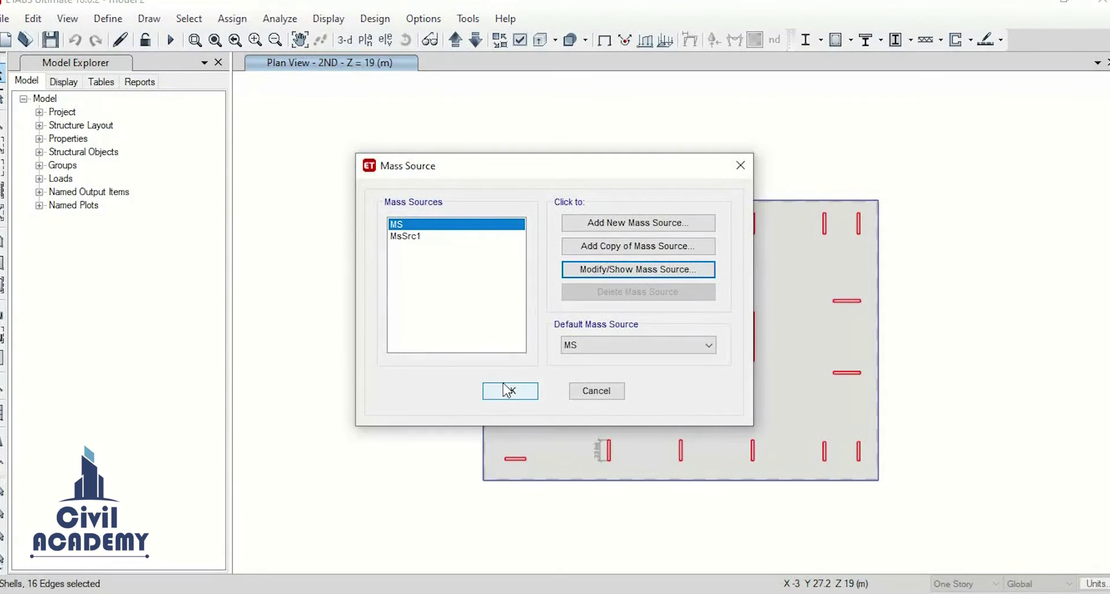
click(507, 391)
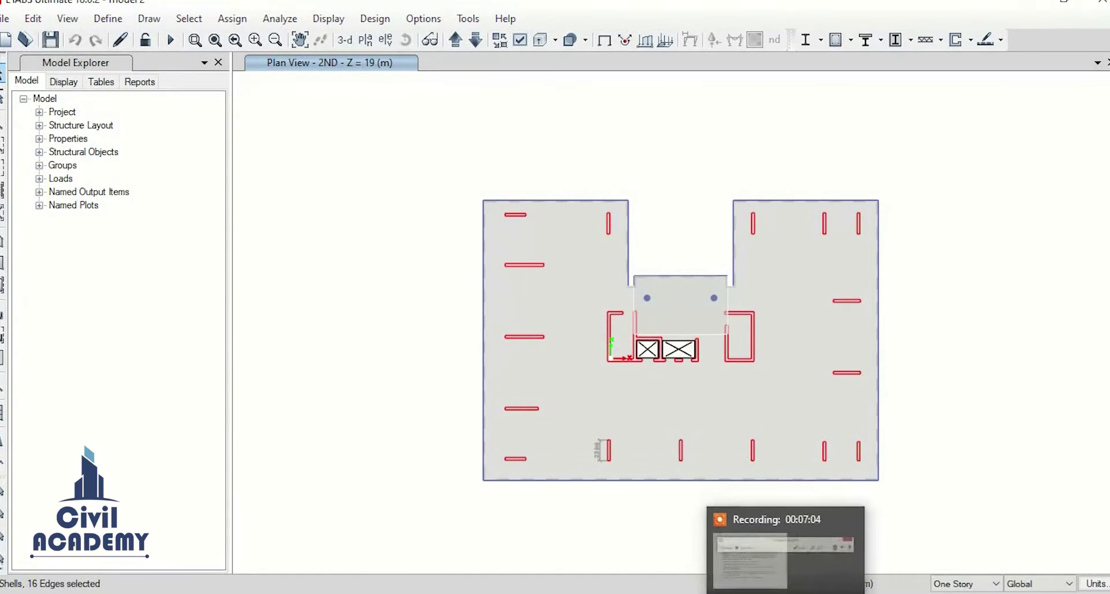
click(768, 569)
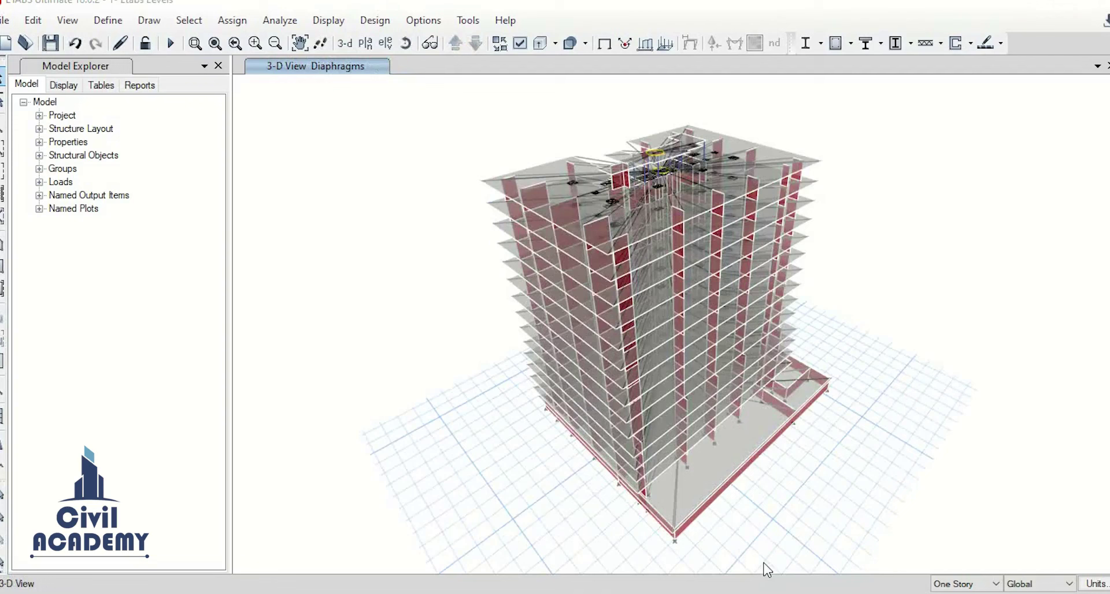
Set the preset P-Delta automation method to Iterative - Based on Loads and enter scale factor 1.2 for load pattern D
click(108, 20)
mouse_move(226, 283)
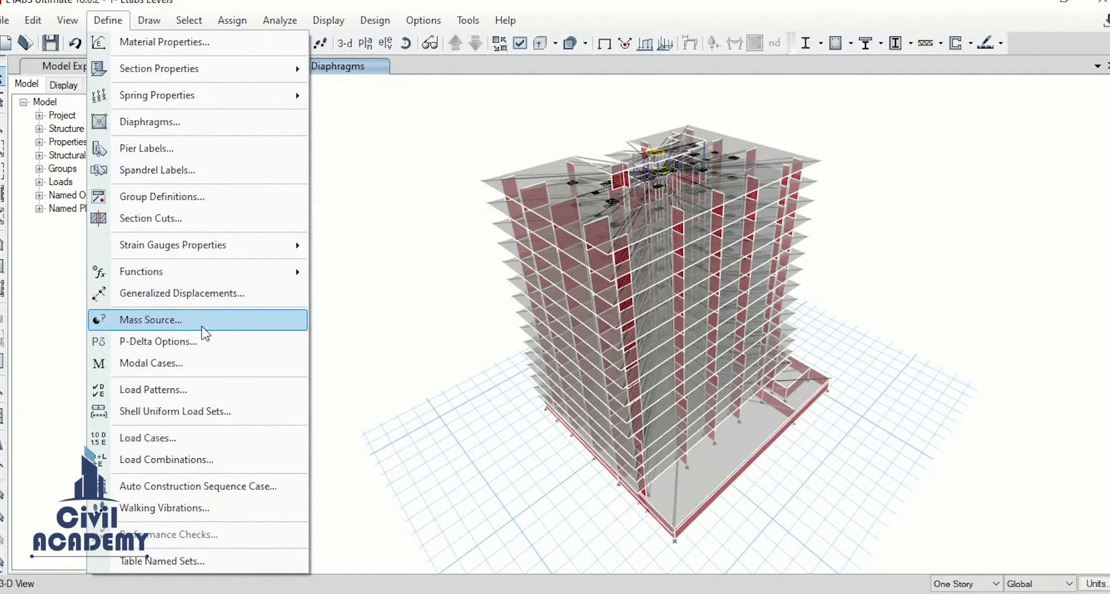
click(272, 345)
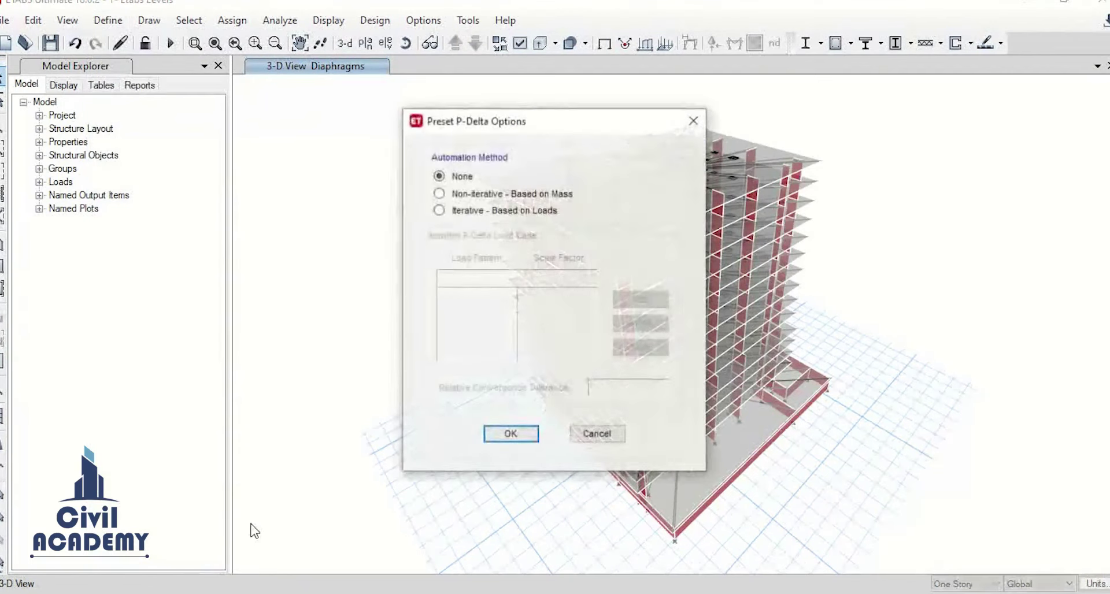
click(508, 210)
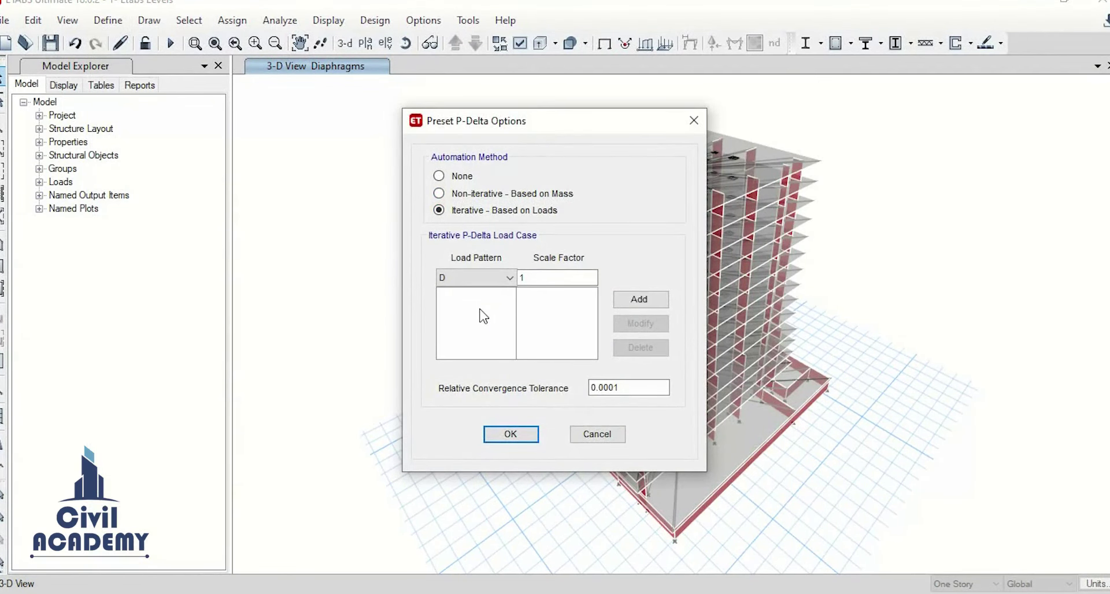
click(543, 279)
Examine the P-Delta load pattern scale factors in model 2 and return to the 1- Etabs Levels model
click(657, 562)
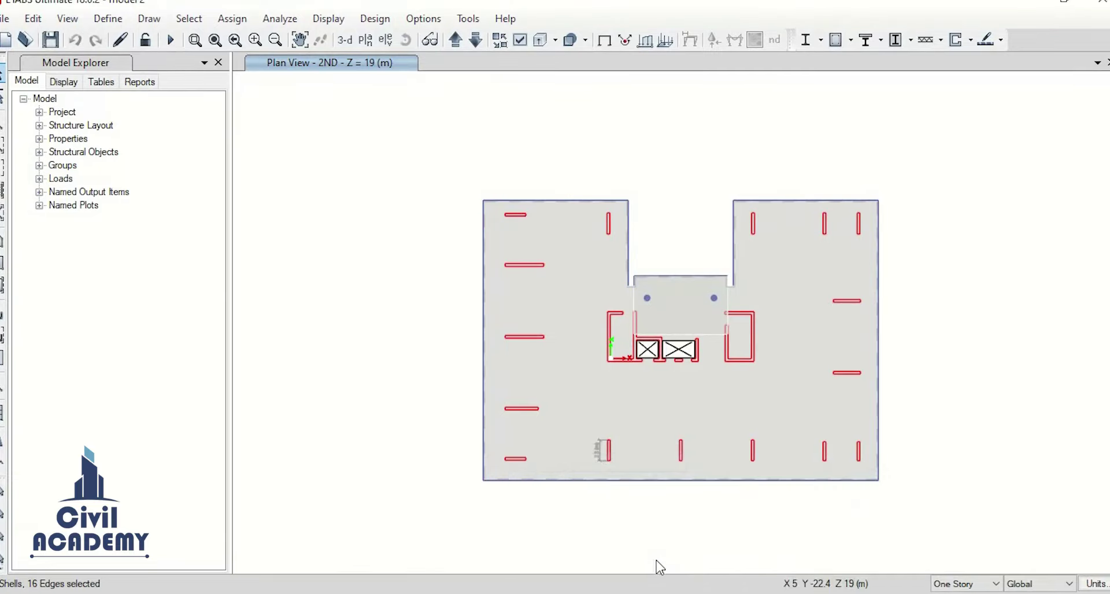
click(109, 21)
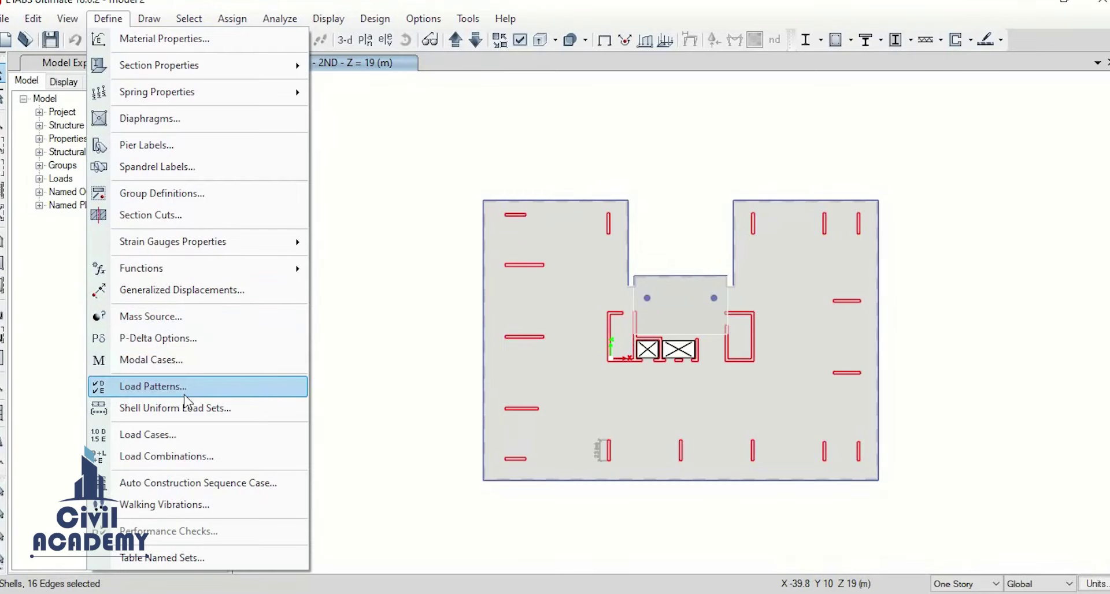
click(199, 339)
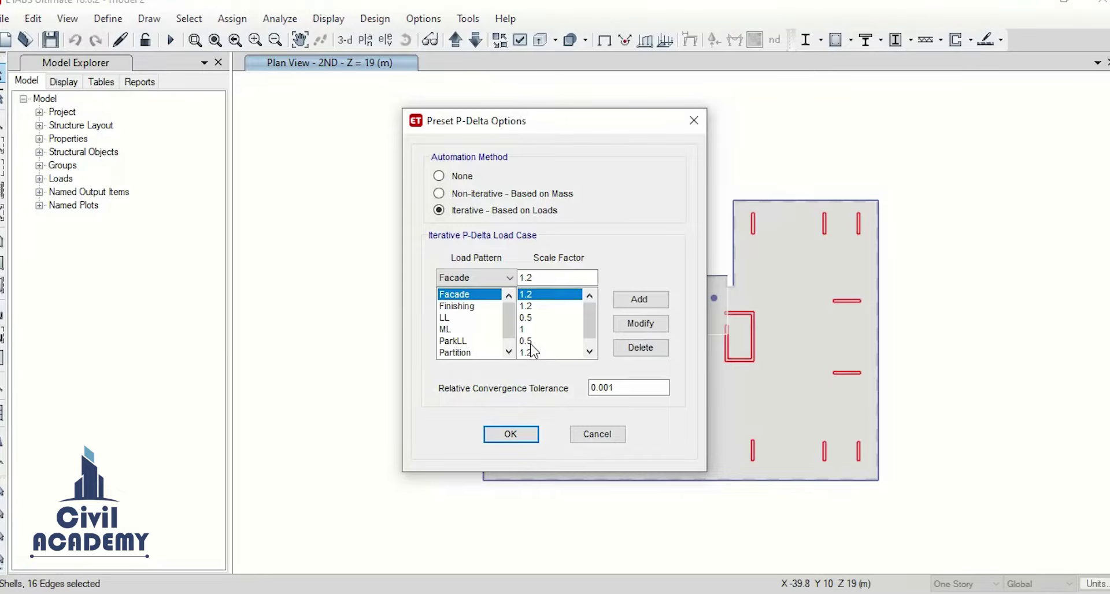
scroll(533, 350, down, 1)
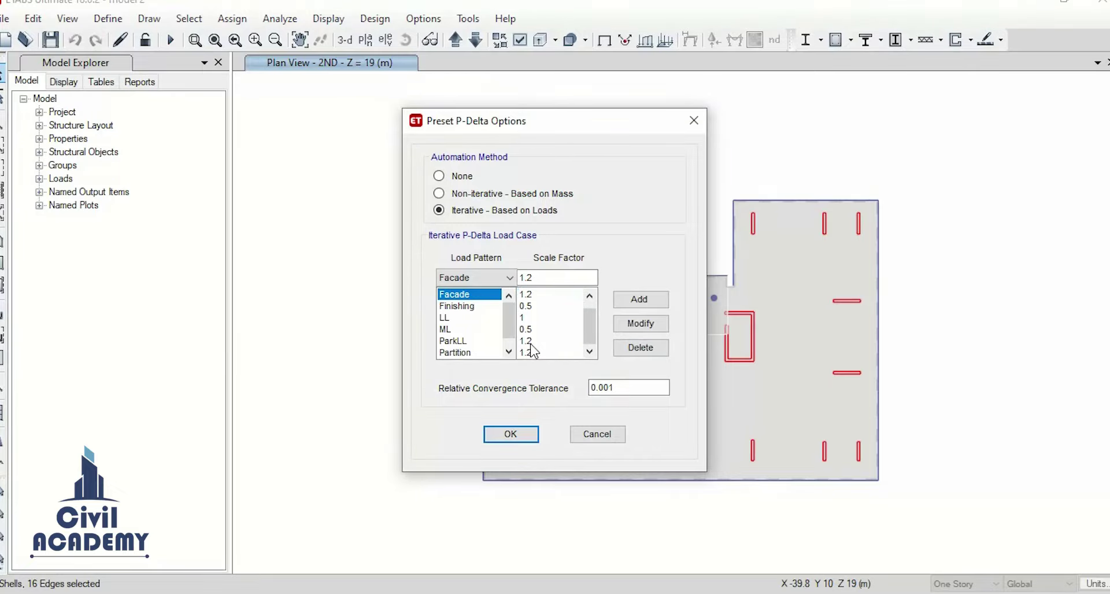
scroll(533, 350, up, 1)
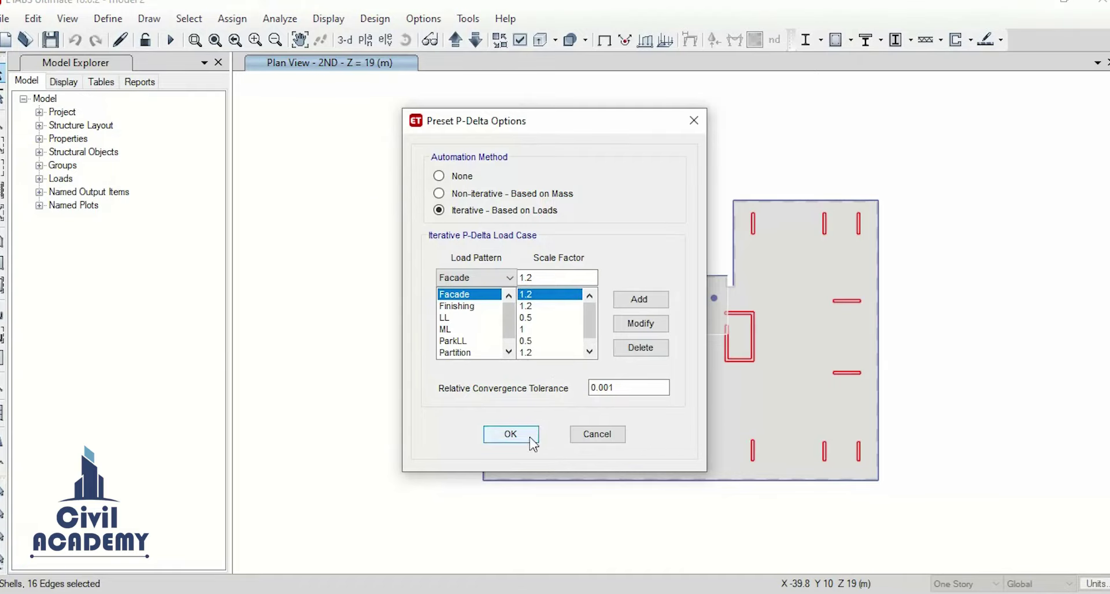
click(510, 435)
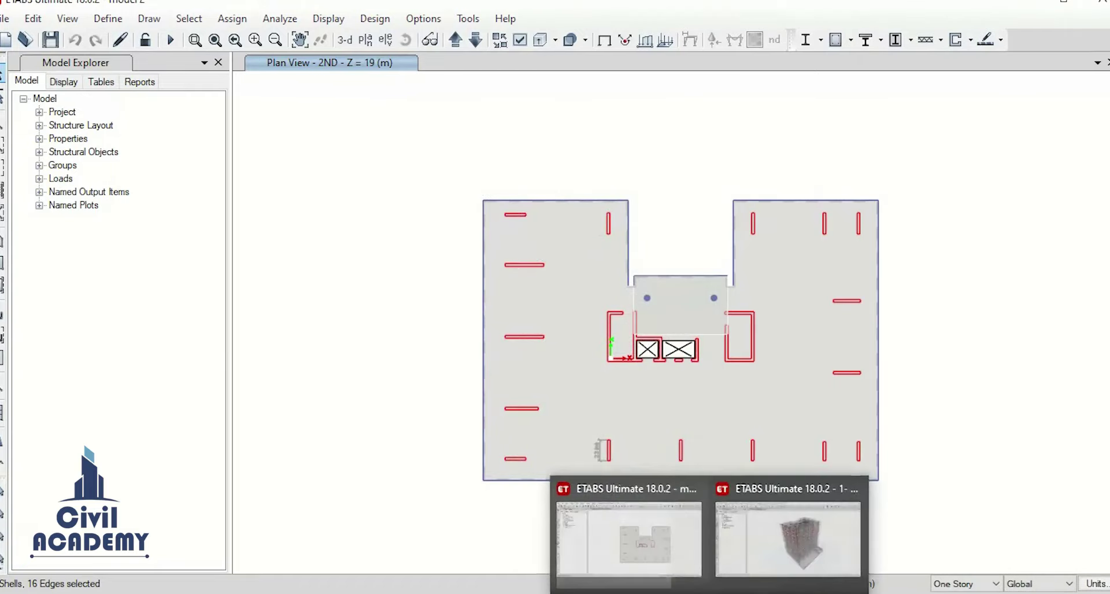
click(765, 587)
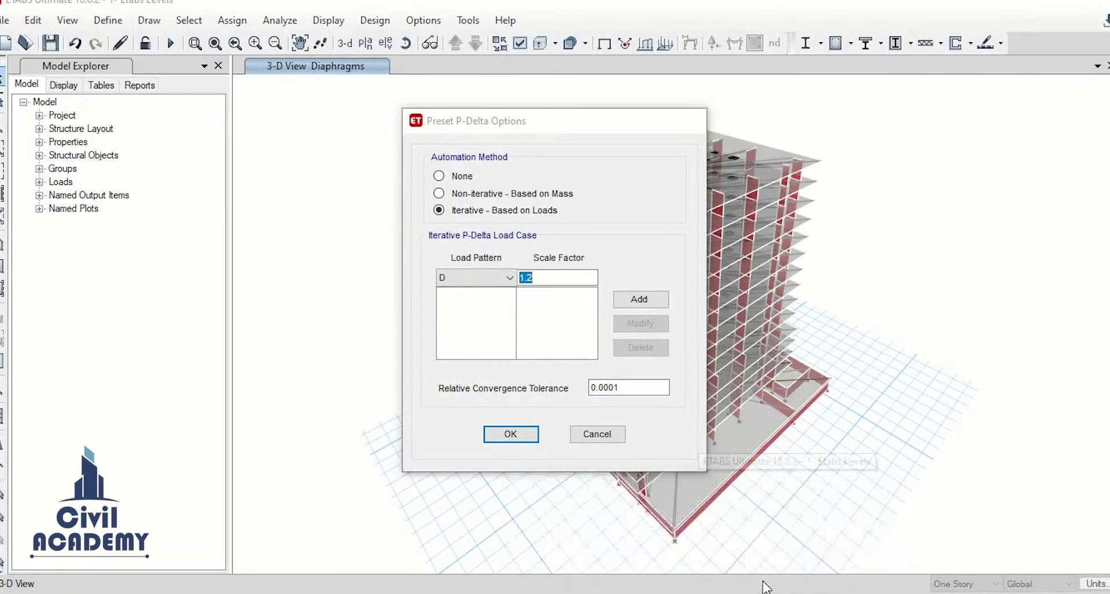
Add load patterns D, FC and wall to the iterative P-Delta load case with scale factor 1.2 each
click(642, 300)
click(500, 278)
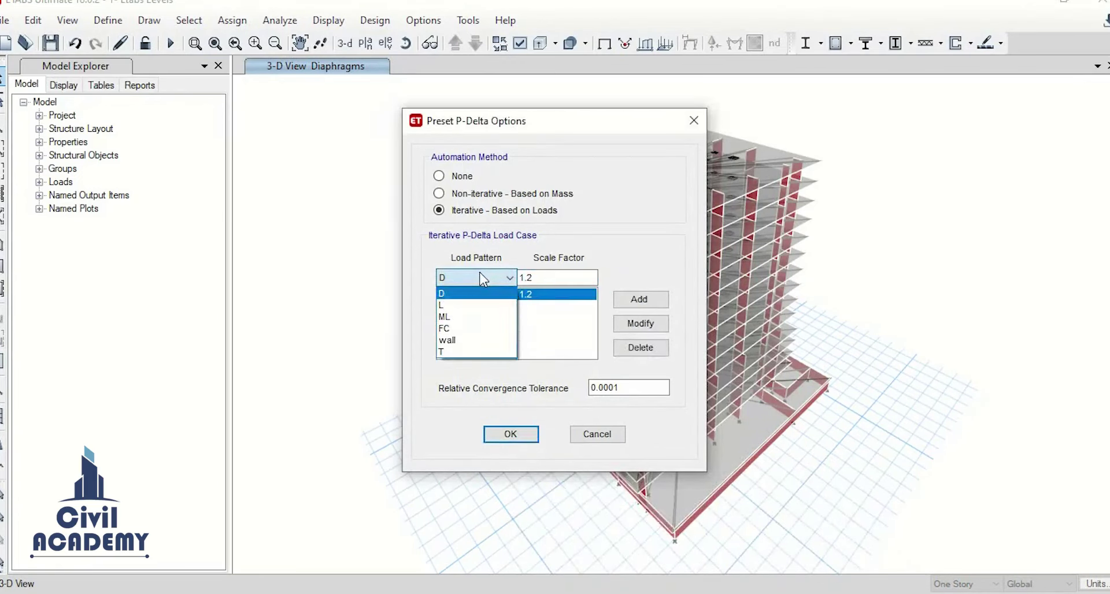
click(475, 329)
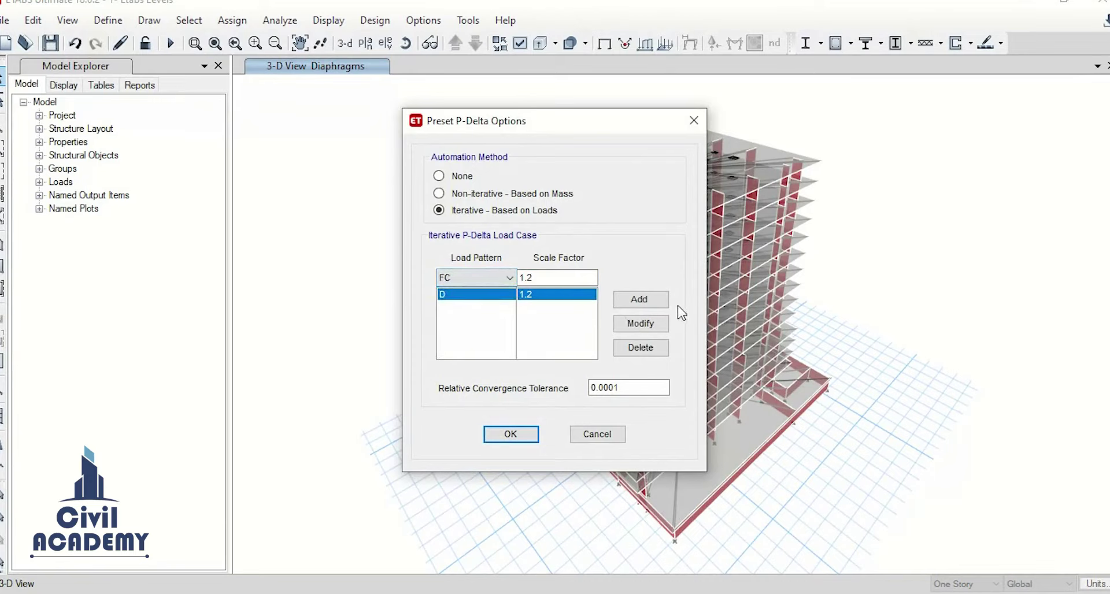
click(636, 305)
click(466, 278)
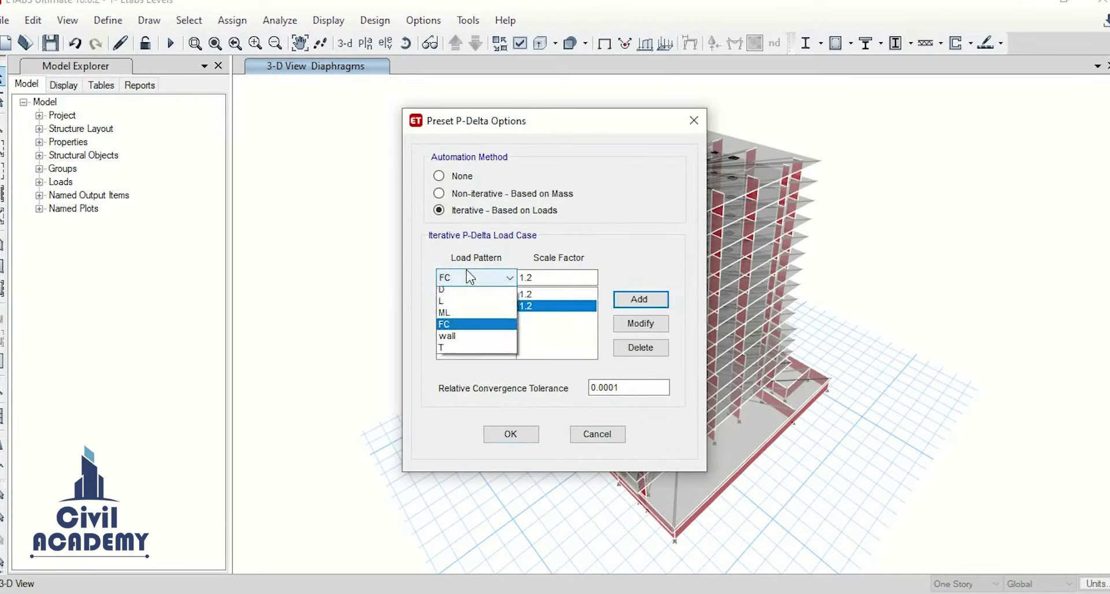
click(461, 343)
click(638, 299)
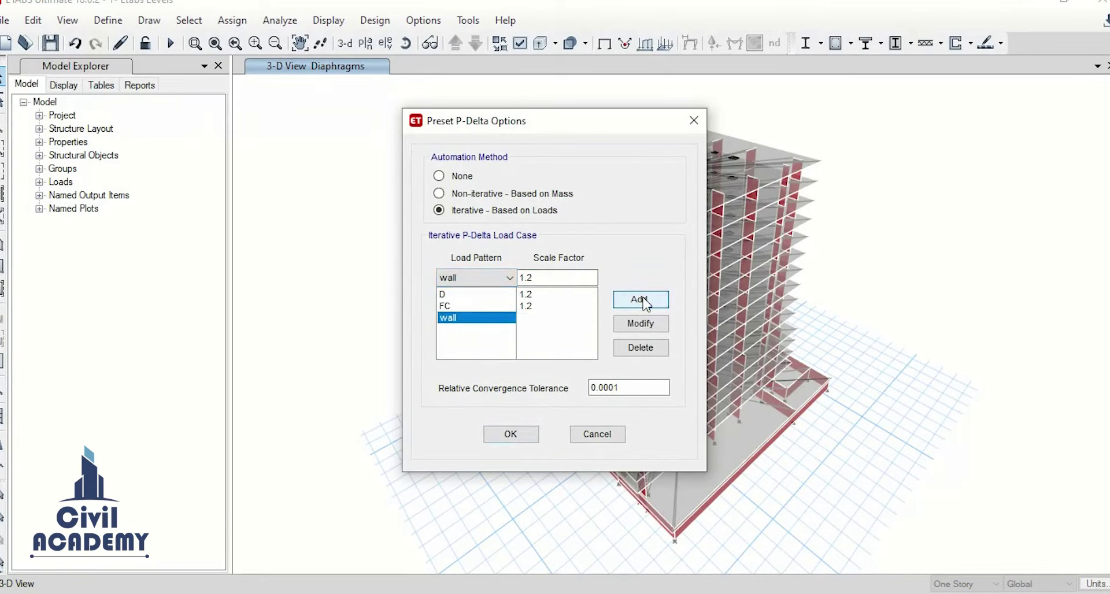
Add load pattern ML to the iterative P-Delta load case with a scale factor of 1
click(501, 279)
click(475, 317)
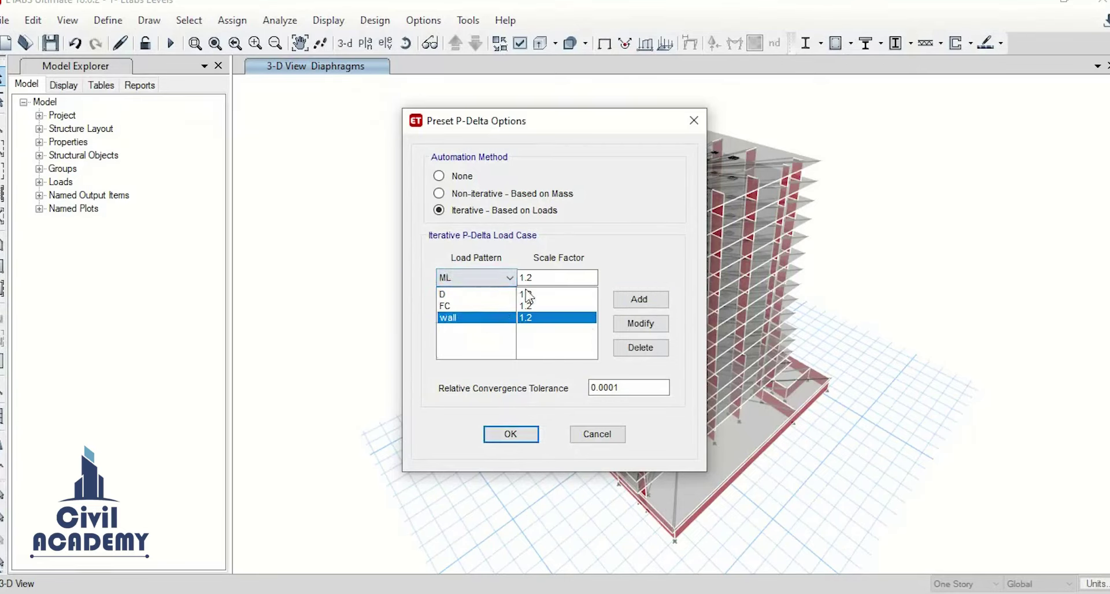
double_click(526, 277)
text(1)
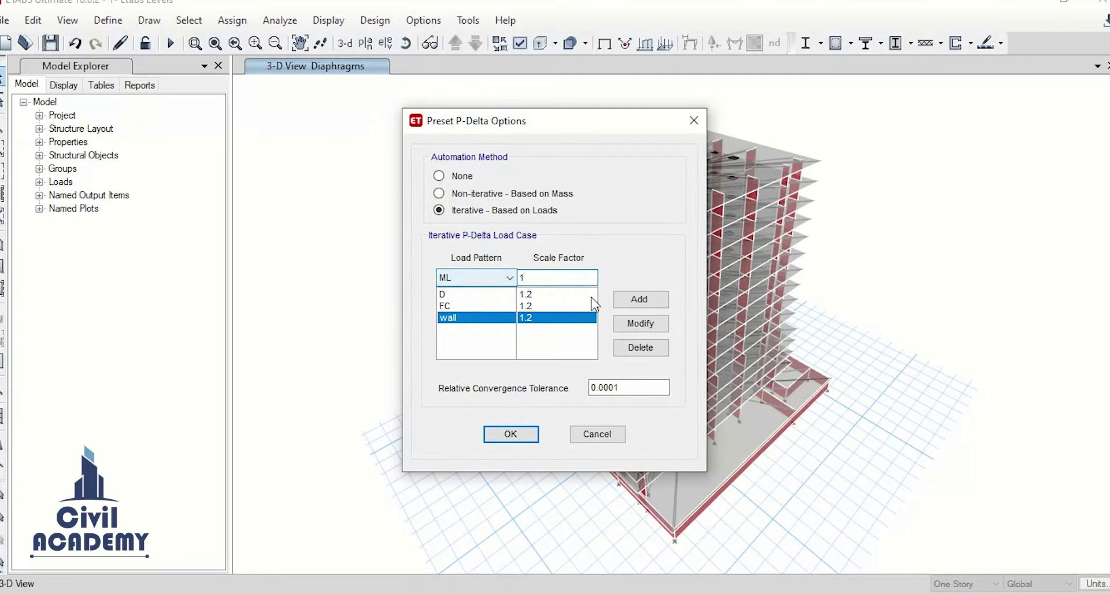
click(639, 299)
Add load pattern L with scale factor 0.5 to the iterative P-Delta load case and save the P-Delta options
click(508, 278)
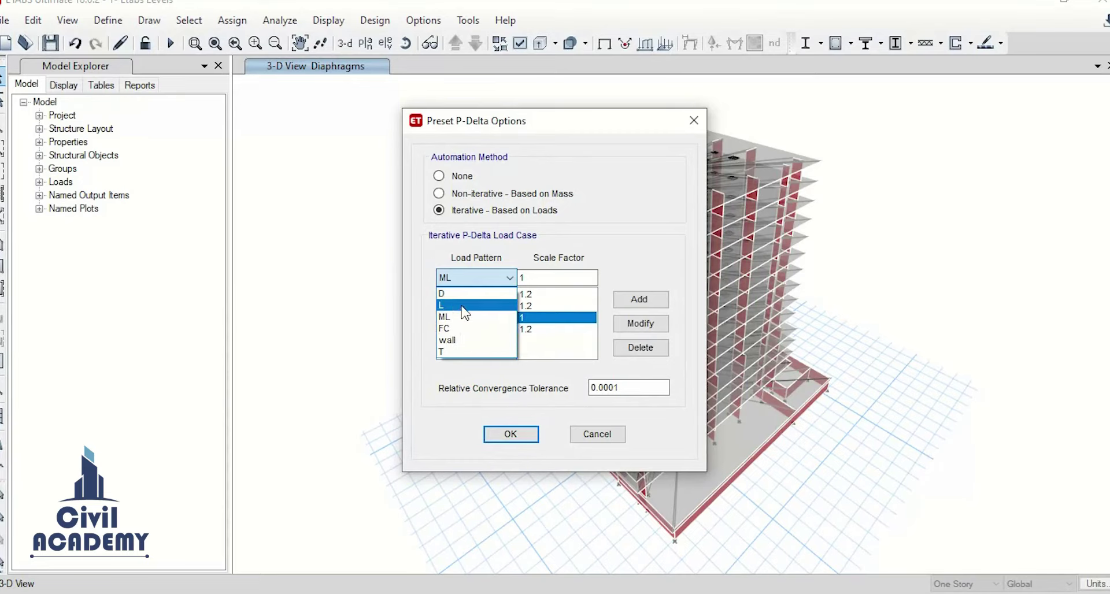
click(471, 328)
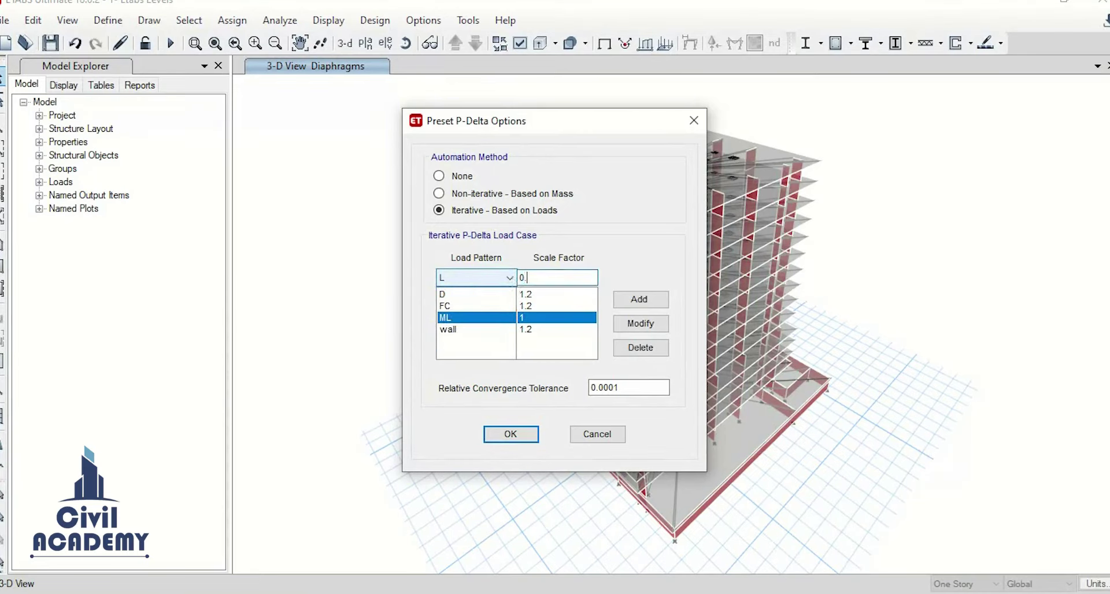
click(630, 297)
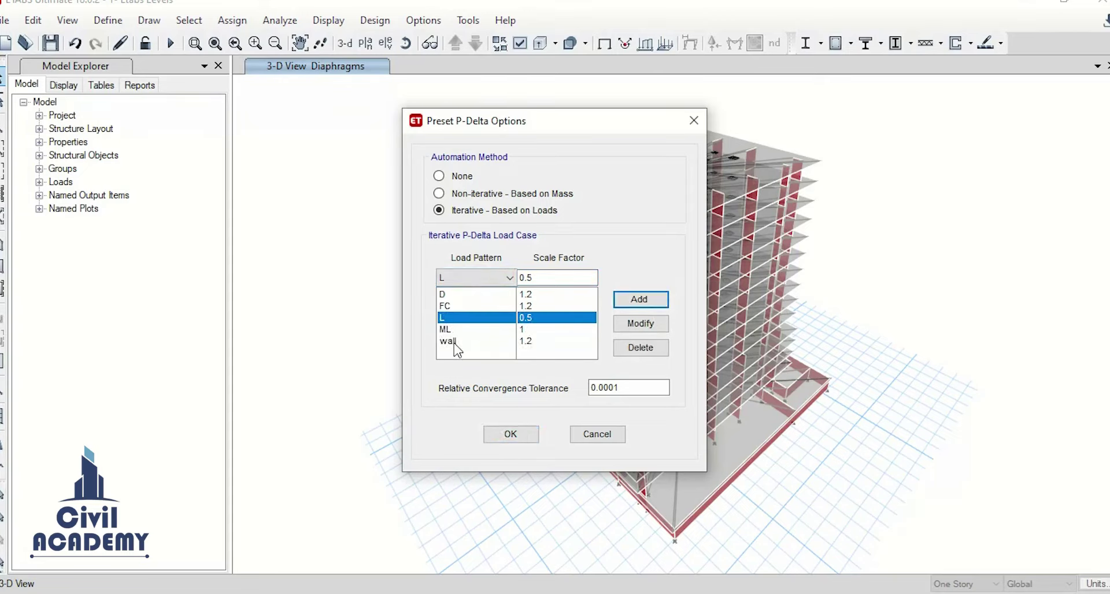
click(500, 438)
Open the existing Modal case for modification and change its subtype to Ritz
click(108, 21)
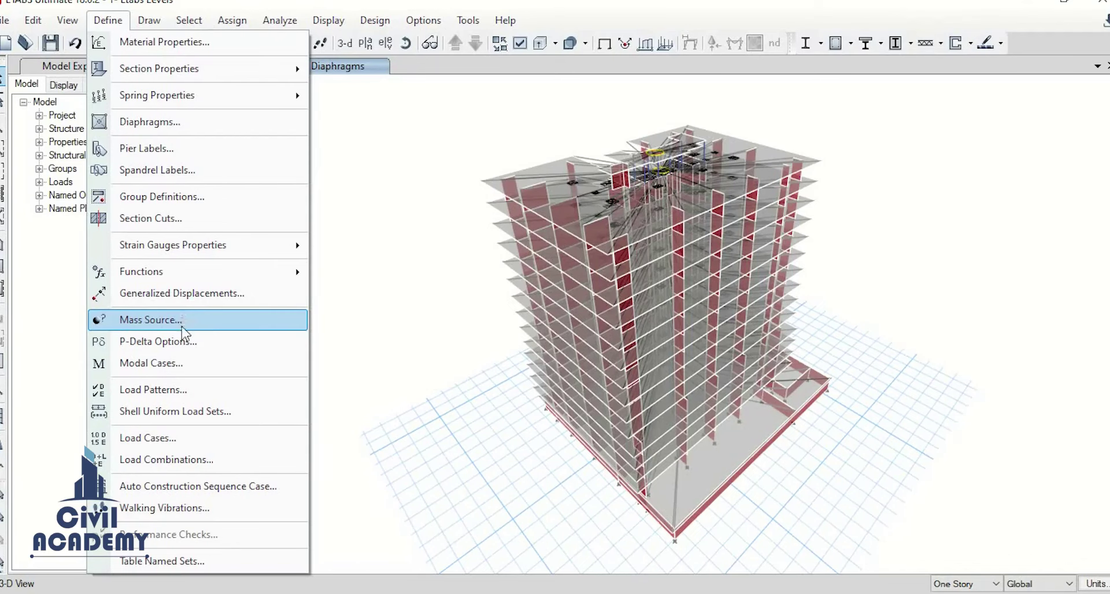
click(181, 359)
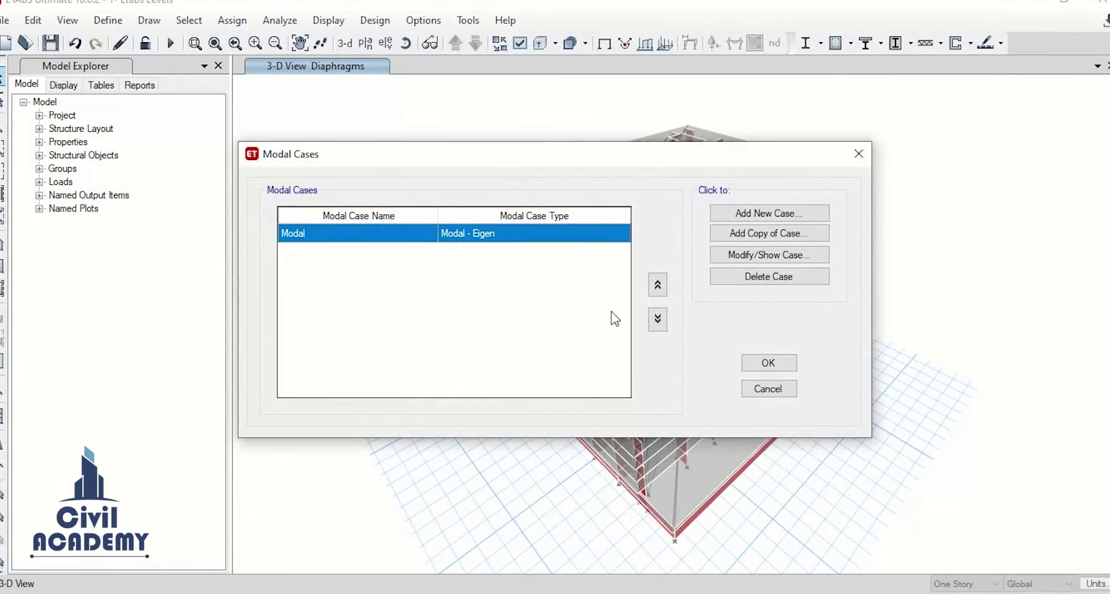
click(775, 256)
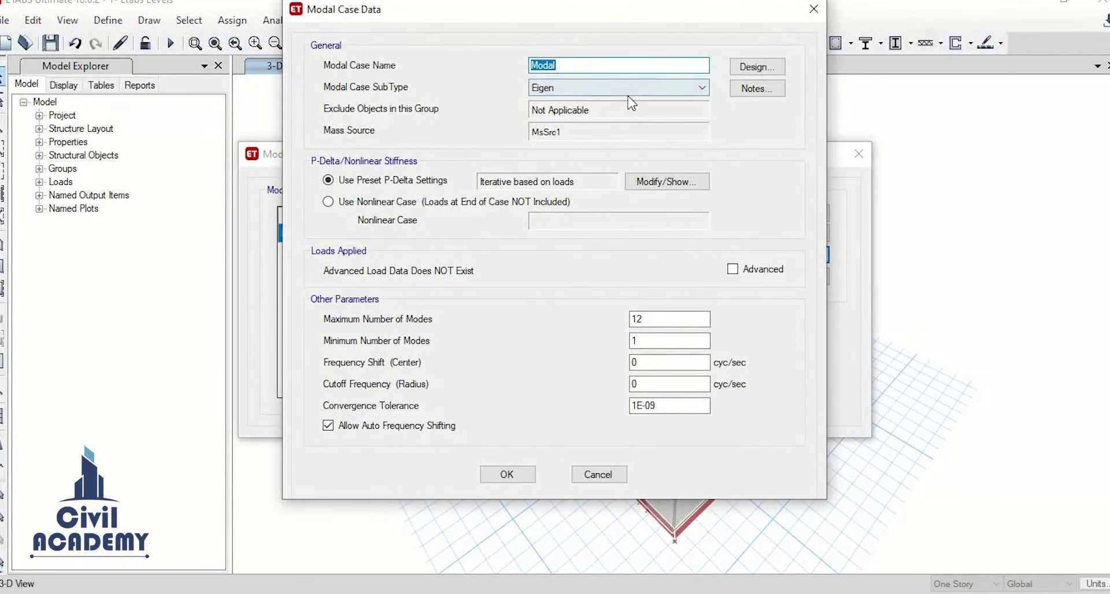
click(622, 93)
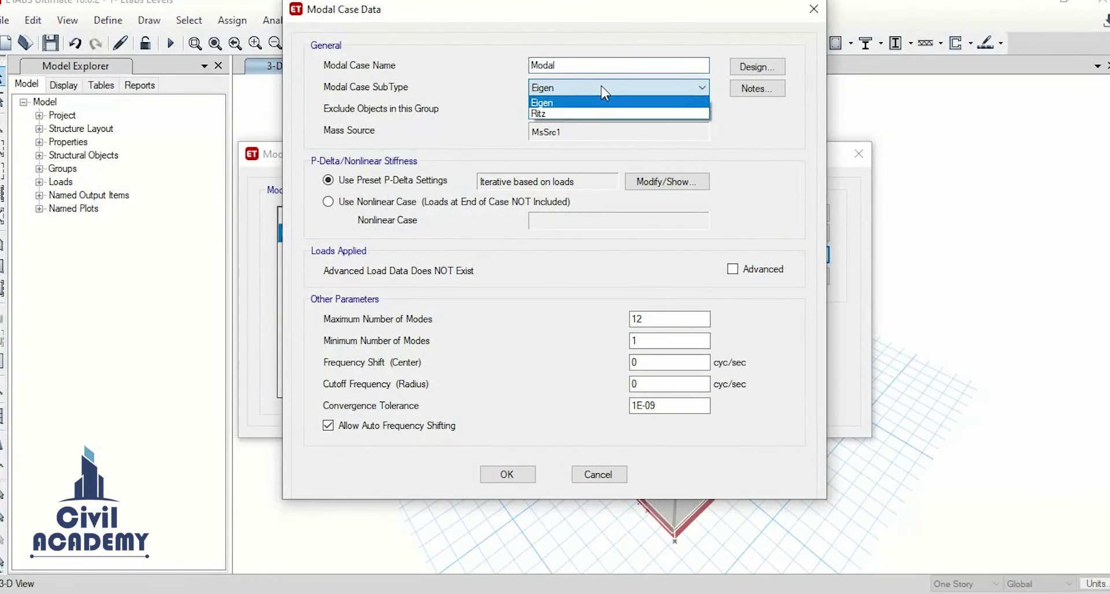
click(593, 114)
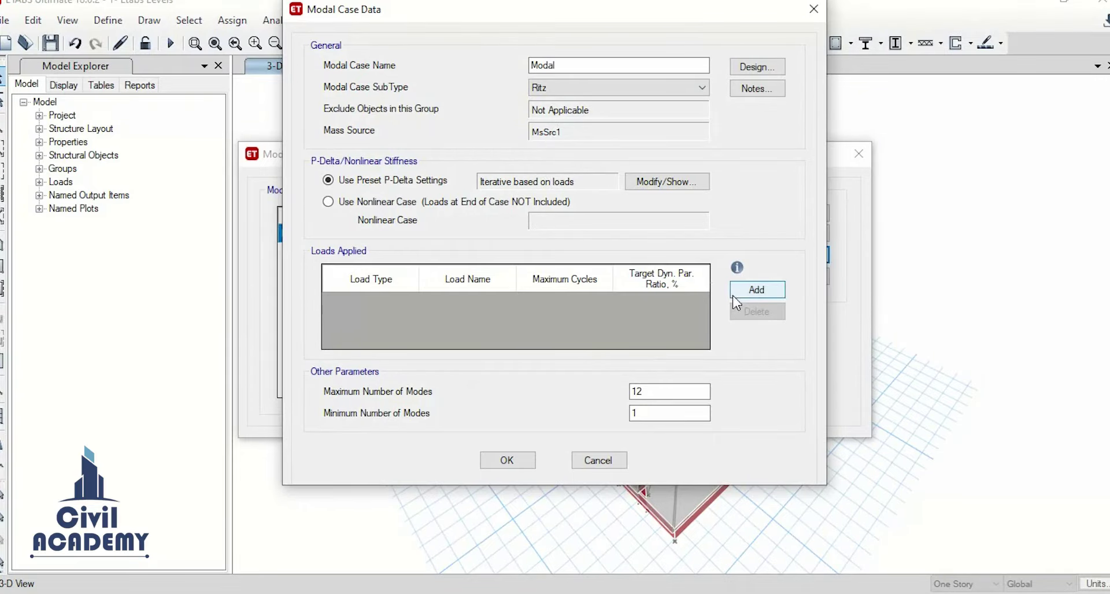
Add two Acceleration loads to the Modal case, one in UX and one in UY
click(752, 290)
click(751, 290)
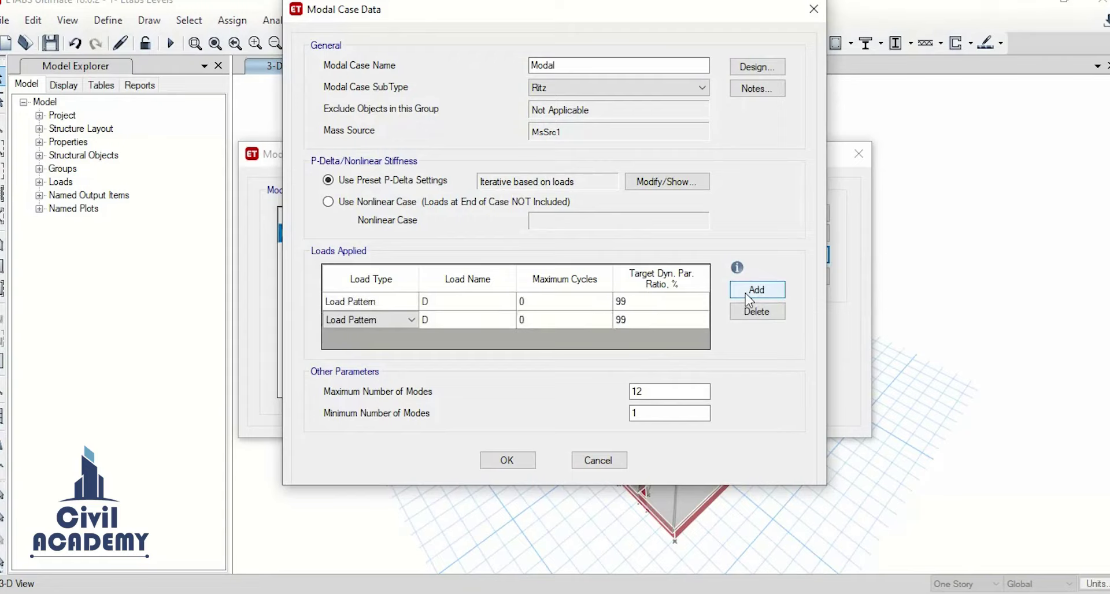
click(345, 302)
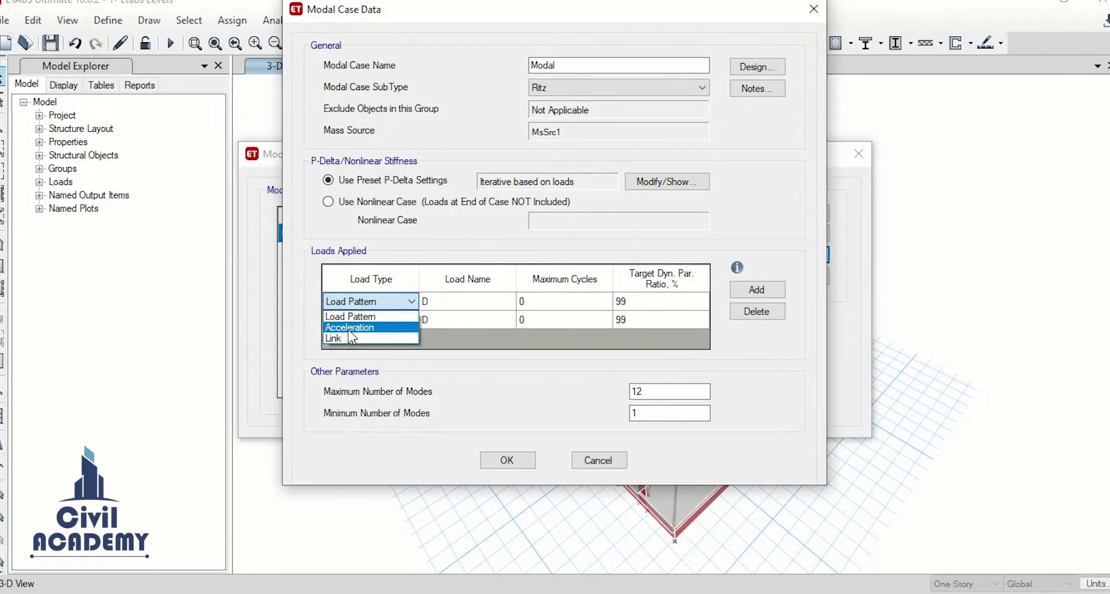
click(349, 328)
click(369, 320)
click(370, 346)
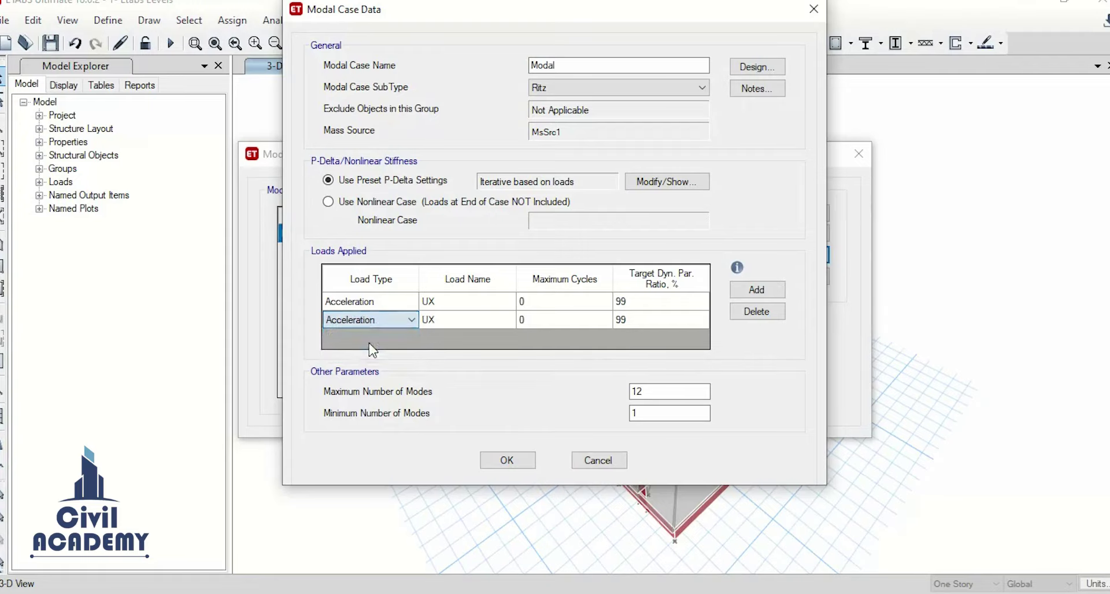
click(454, 320)
click(452, 320)
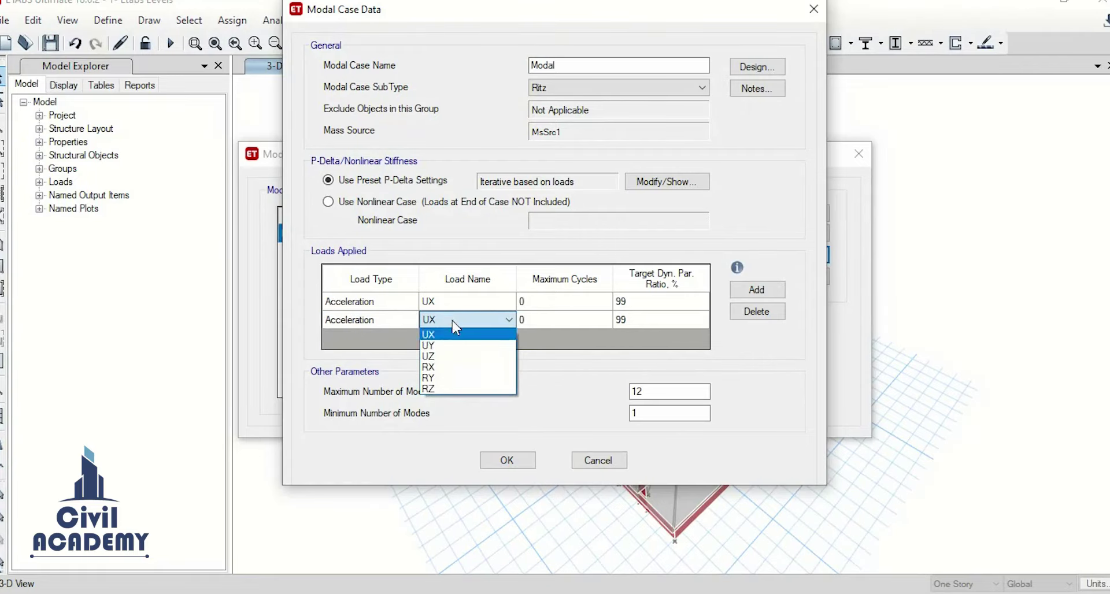
click(453, 341)
Set the target dynamic participation ratio to 90% for both the UX and UY acceleration loads
click(634, 305)
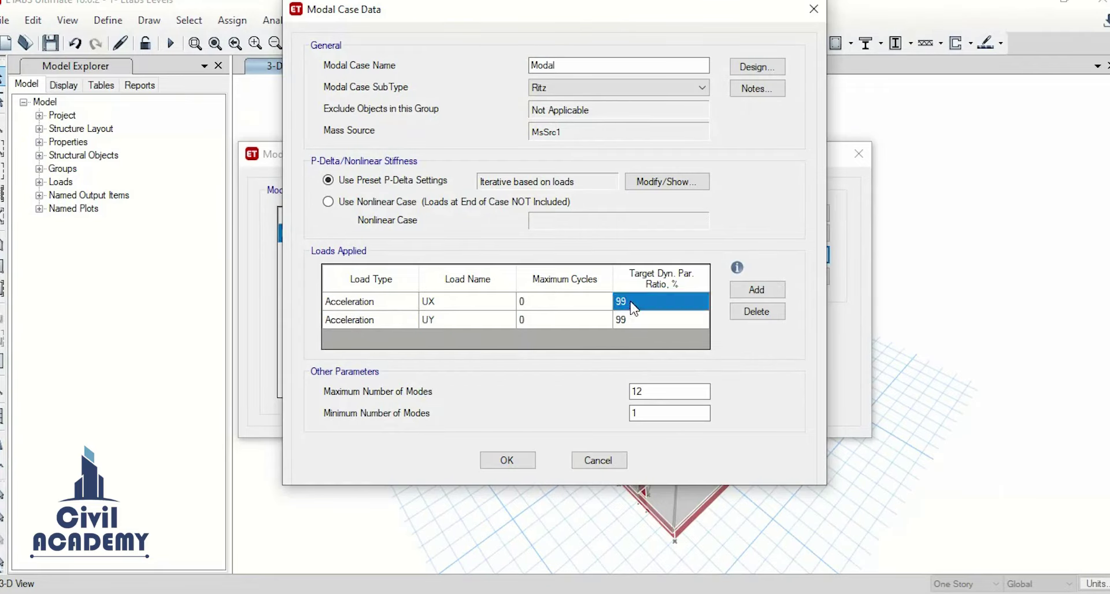
text(9)
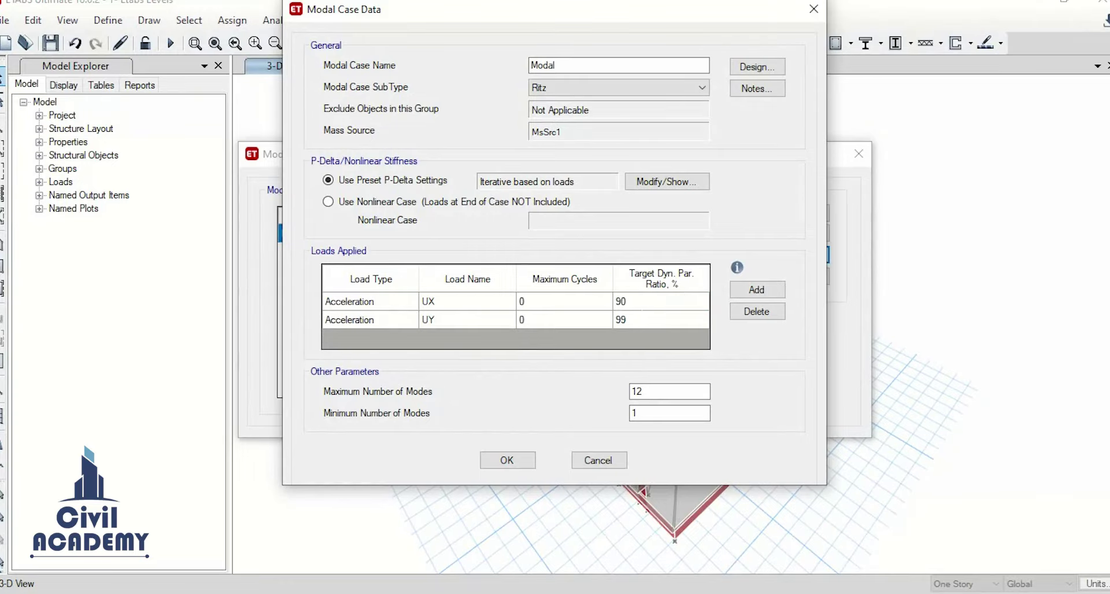
drag(649, 327, 554, 331)
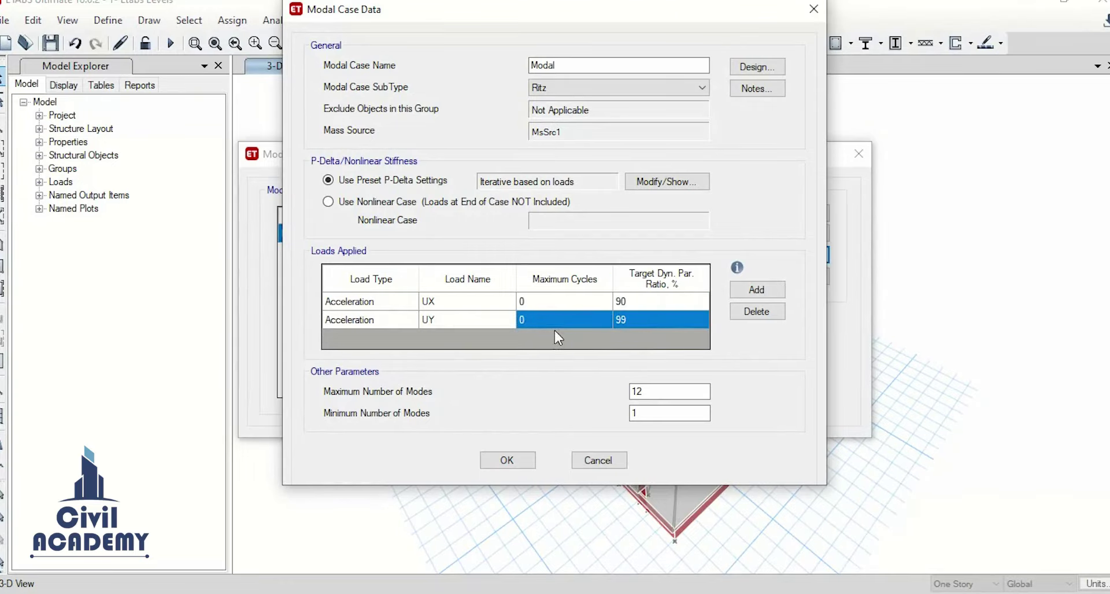
text(90)
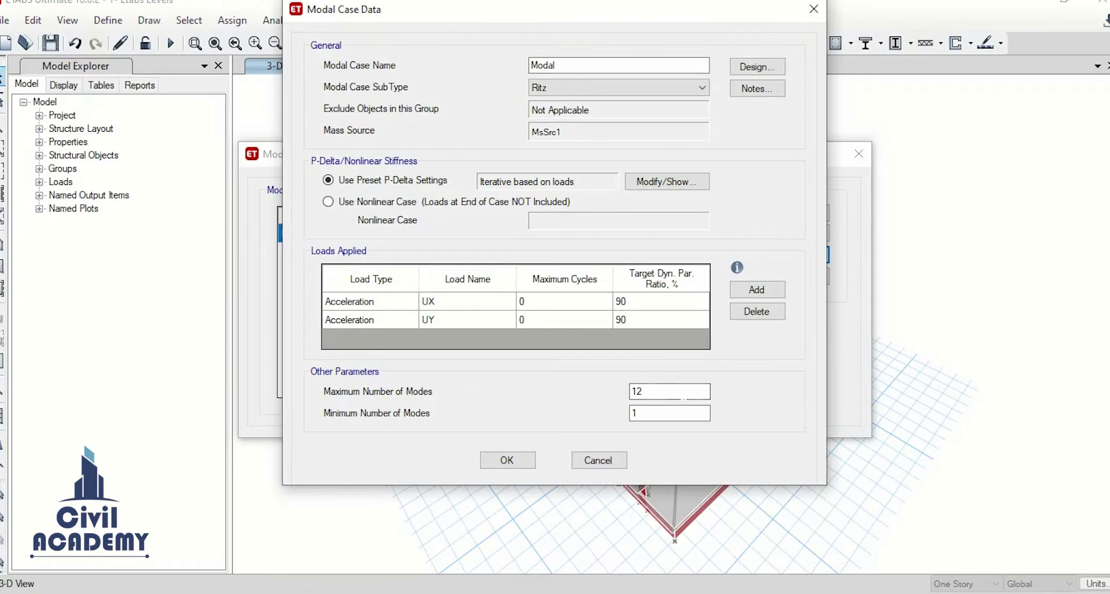
Save the Modal case and switch to the model 2 file to examine its Modal-Ritz loads and number of modes
click(507, 461)
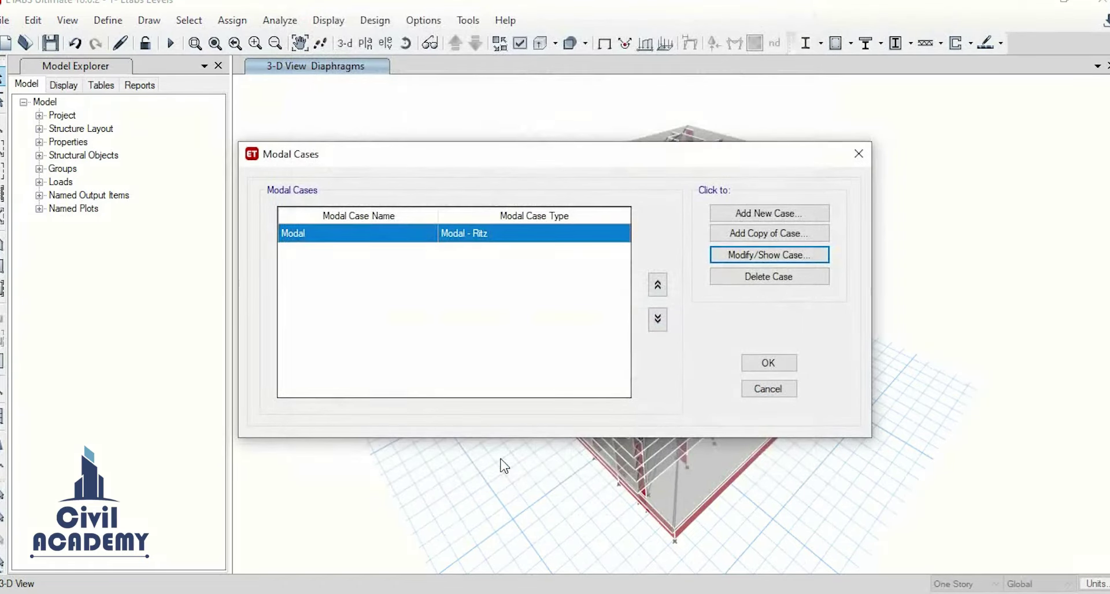
mouse_move(665, 592)
click(637, 559)
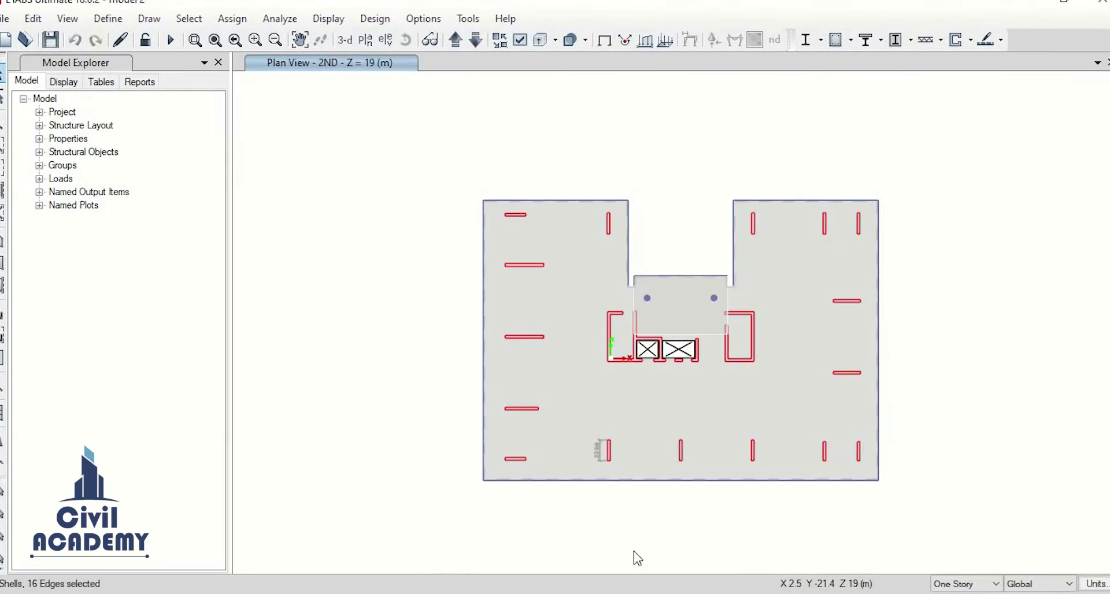
click(108, 18)
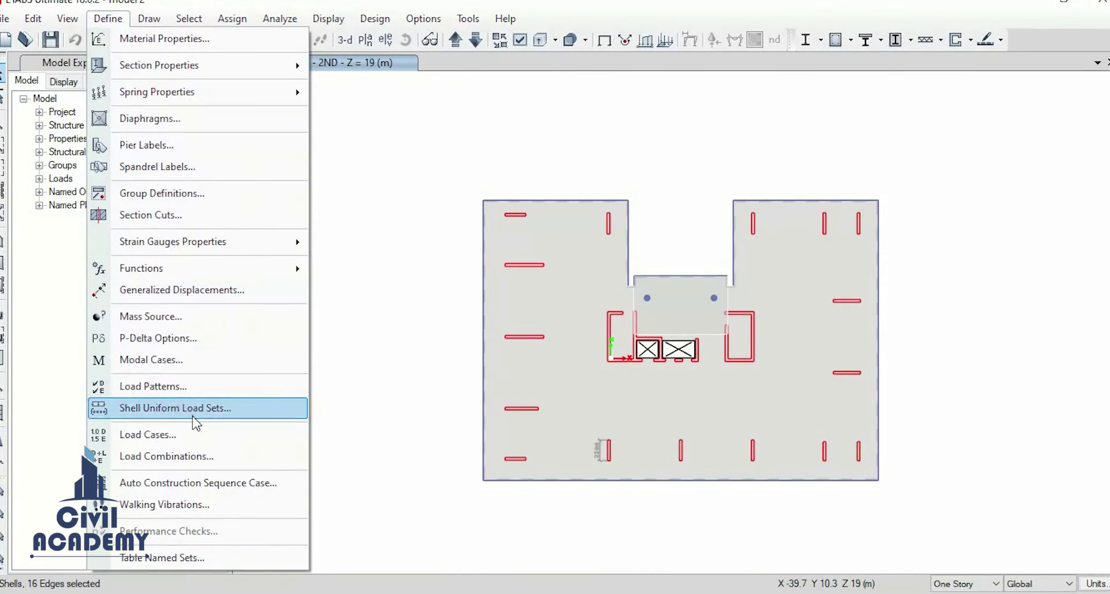
click(209, 360)
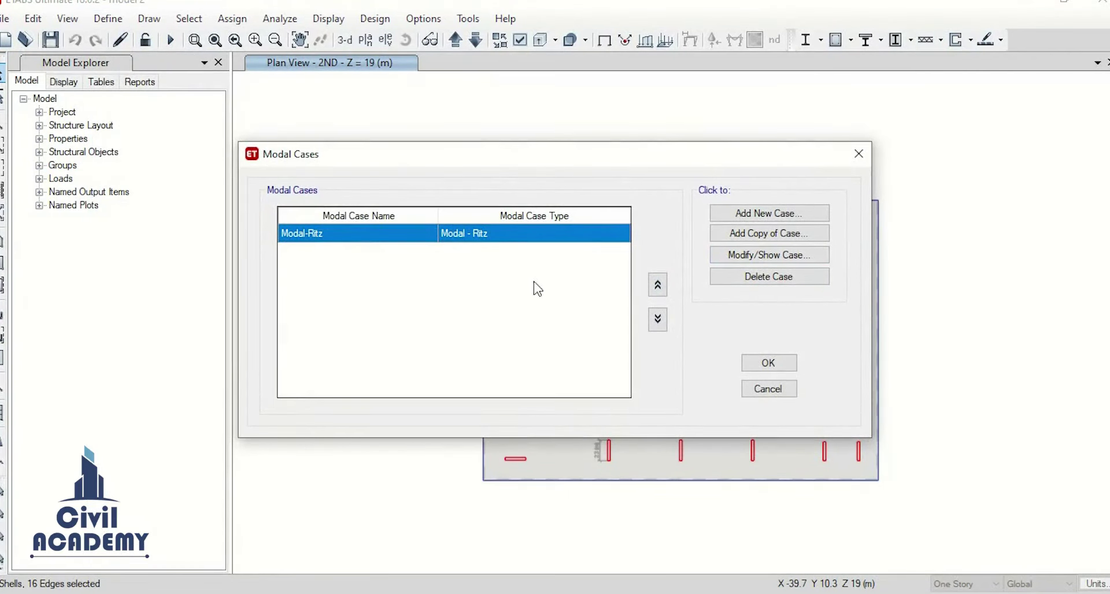
click(750, 264)
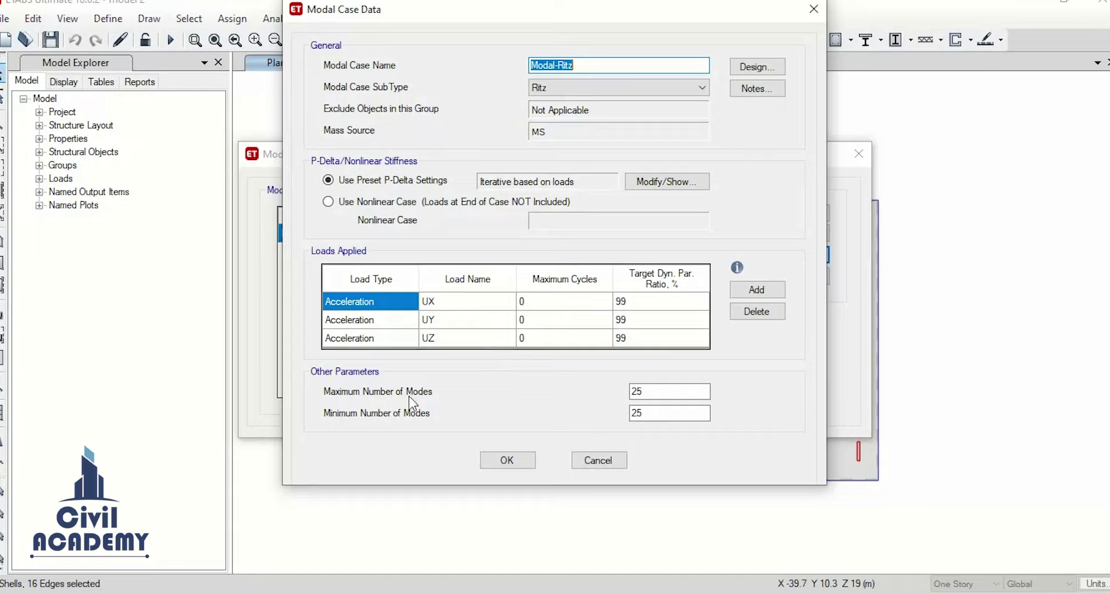
key(Tab)
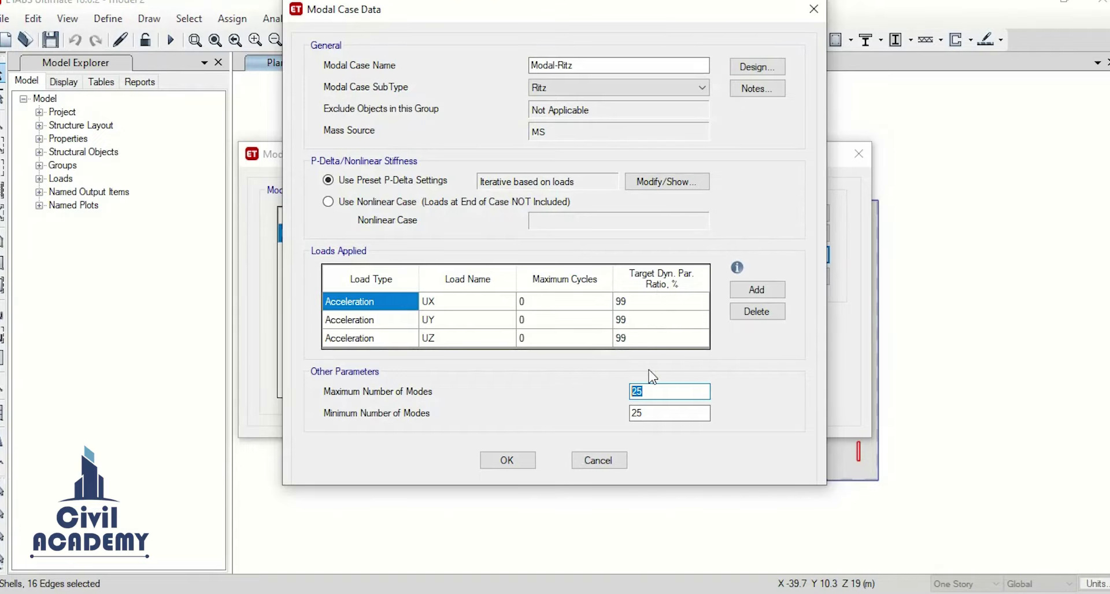
click(590, 461)
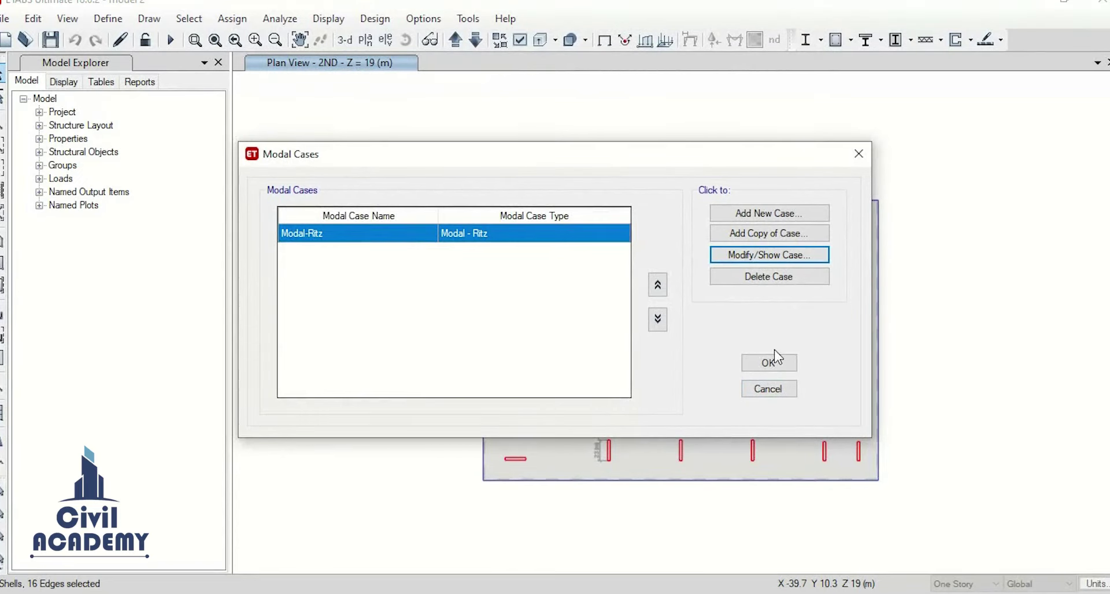
click(775, 361)
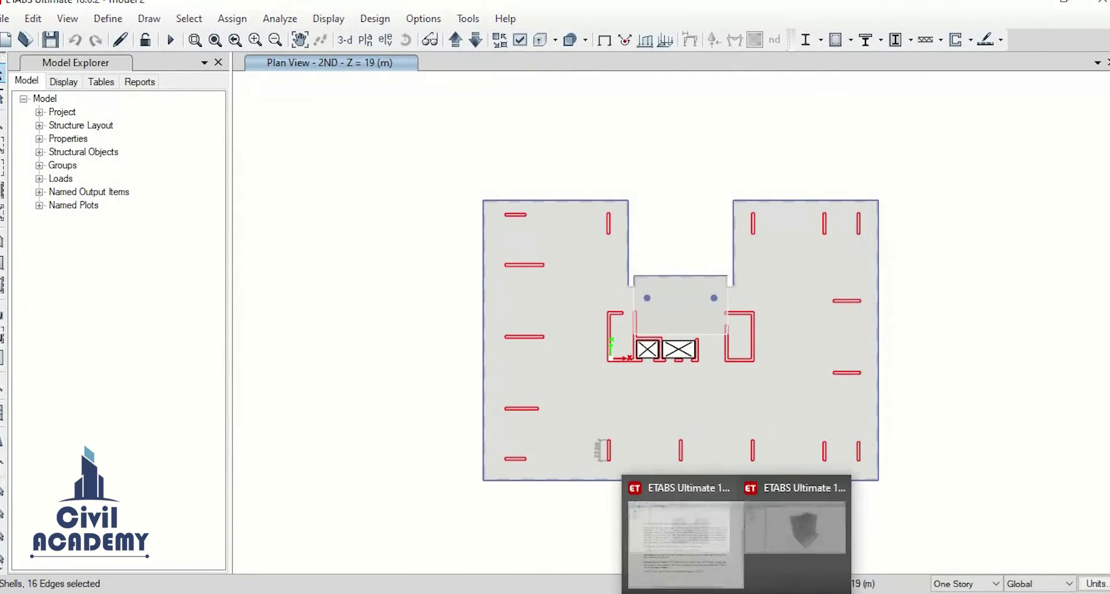
Return to the Etabs Levels model and set the Modal case's target participation ratio to 99% for UX and UY
click(733, 581)
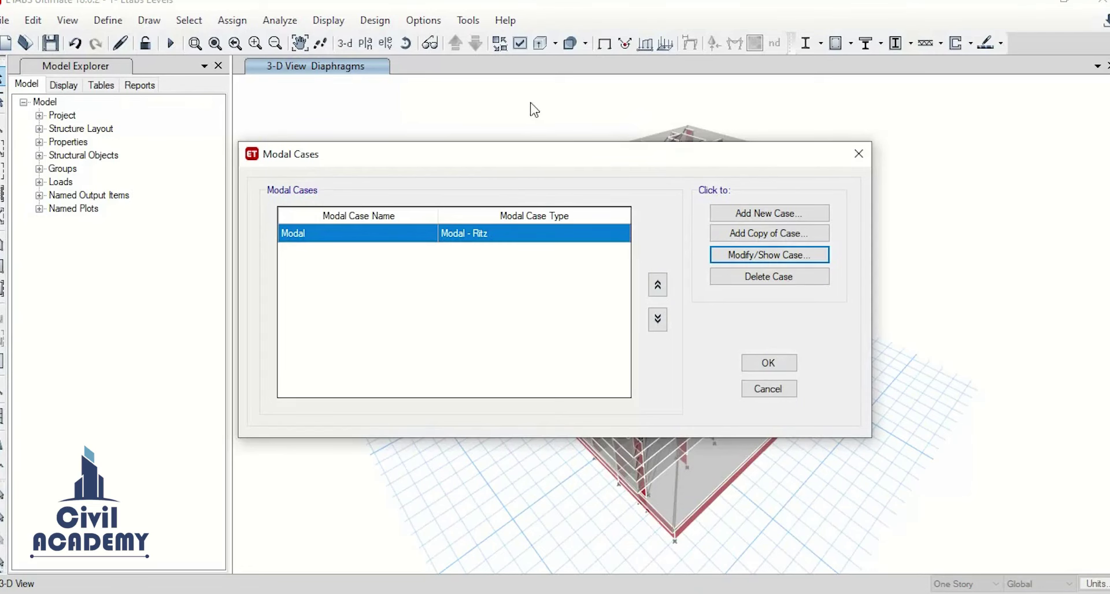
click(750, 252)
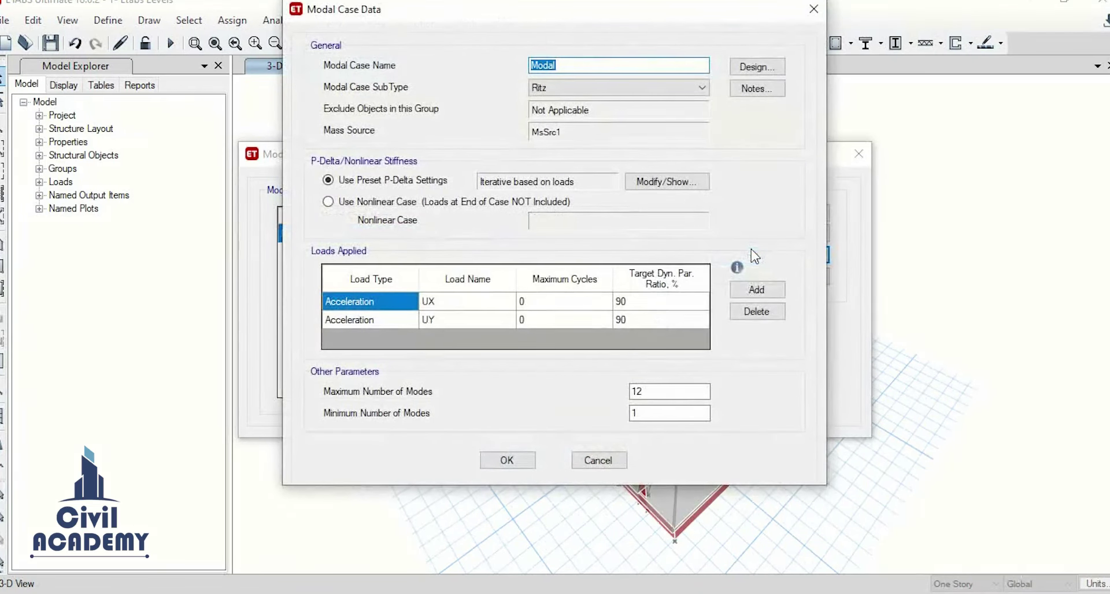
click(630, 301)
text(9)
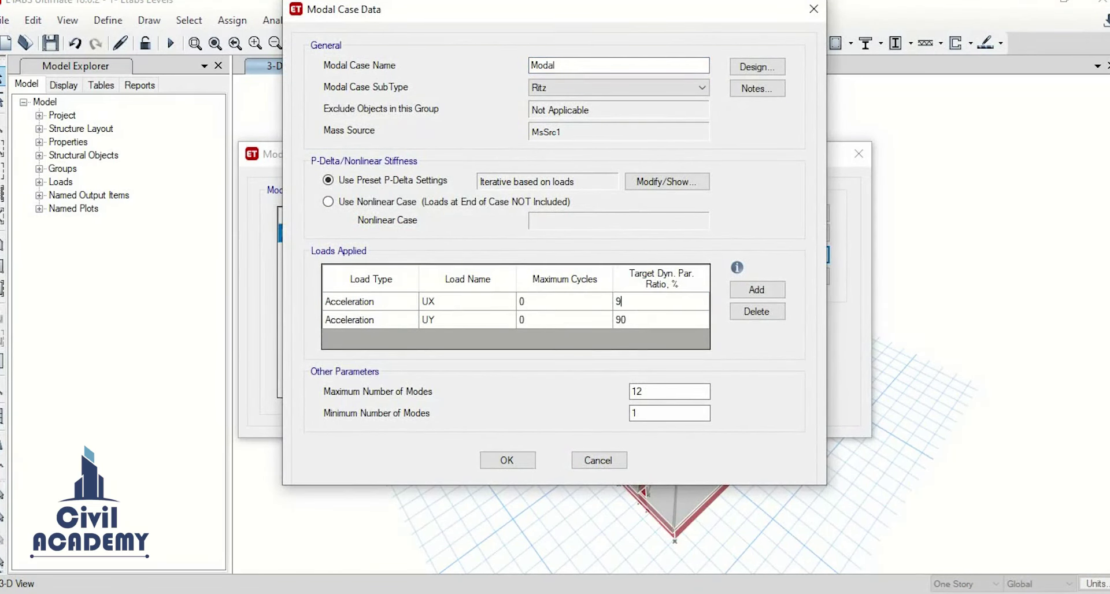
text(9)
click(643, 319)
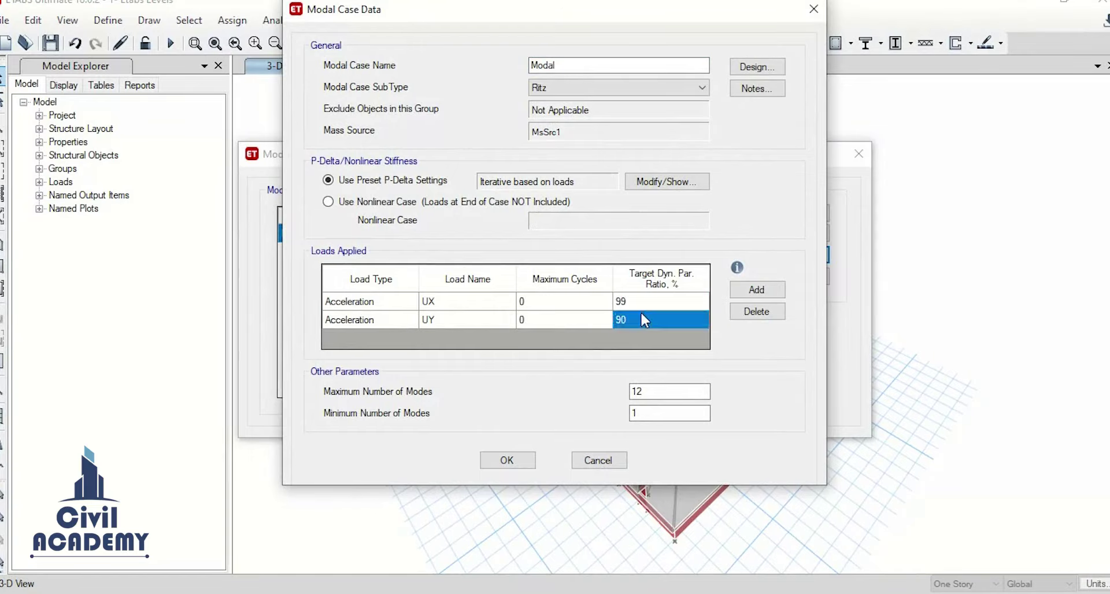
text(99)
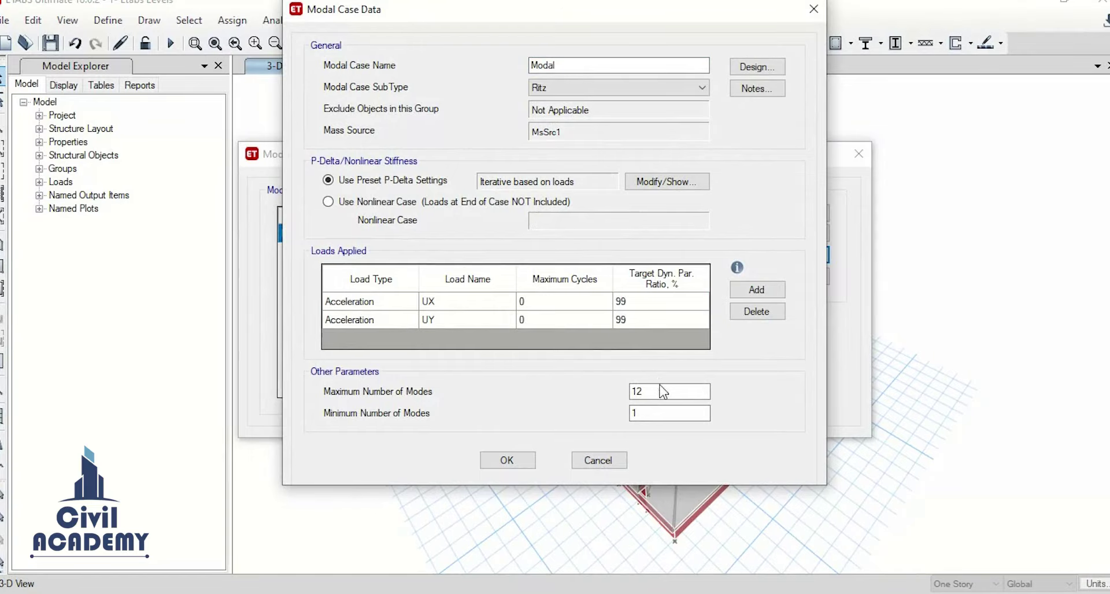
Set both the maximum and minimum number of modes to 25 for the Modal case
click(663, 392)
text(25)
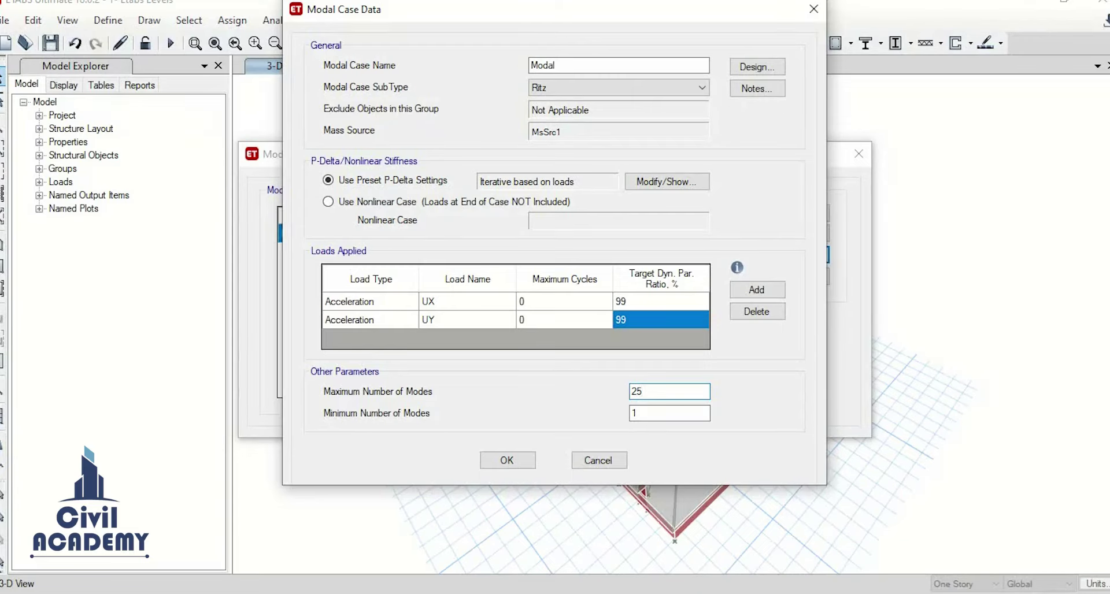
key(Tab)
text(25)
Check the Modal-Ritz case in the model 2 file again for comparison and close its modal case definitions
click(638, 576)
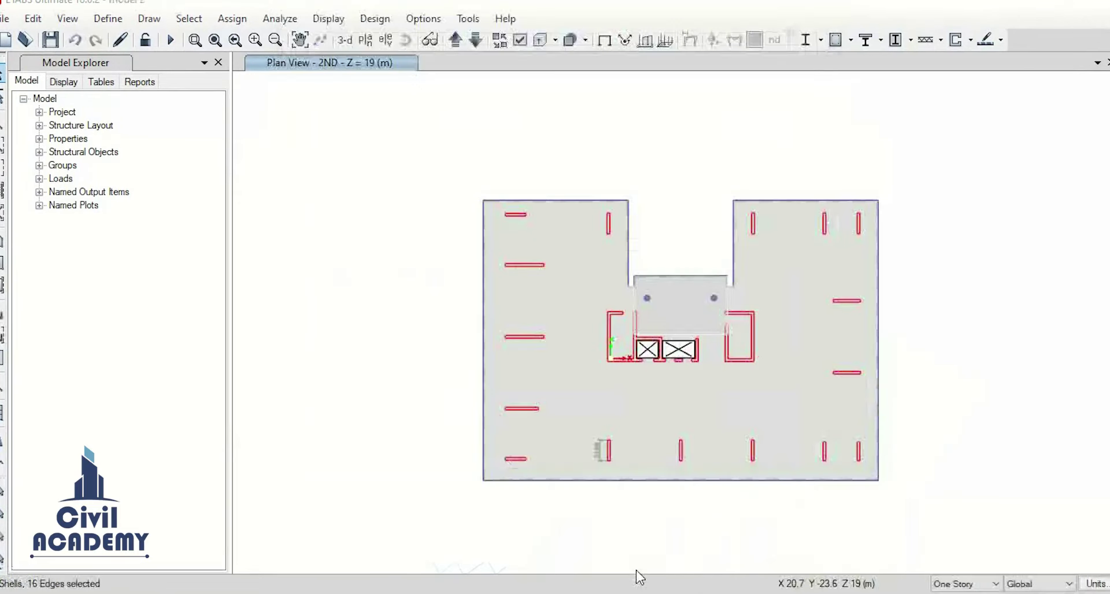
click(109, 18)
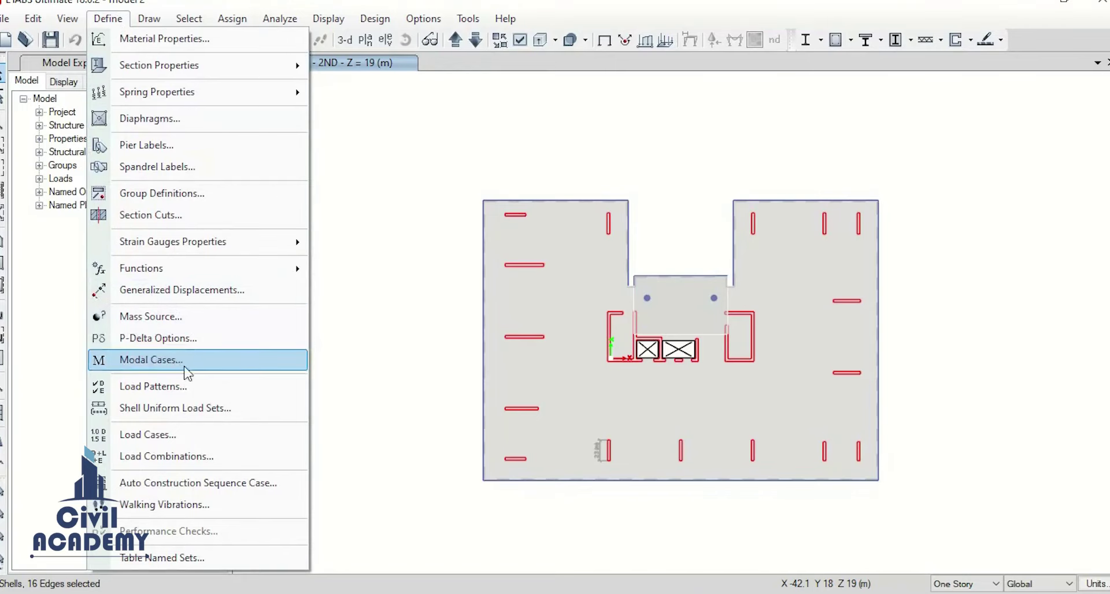
click(215, 362)
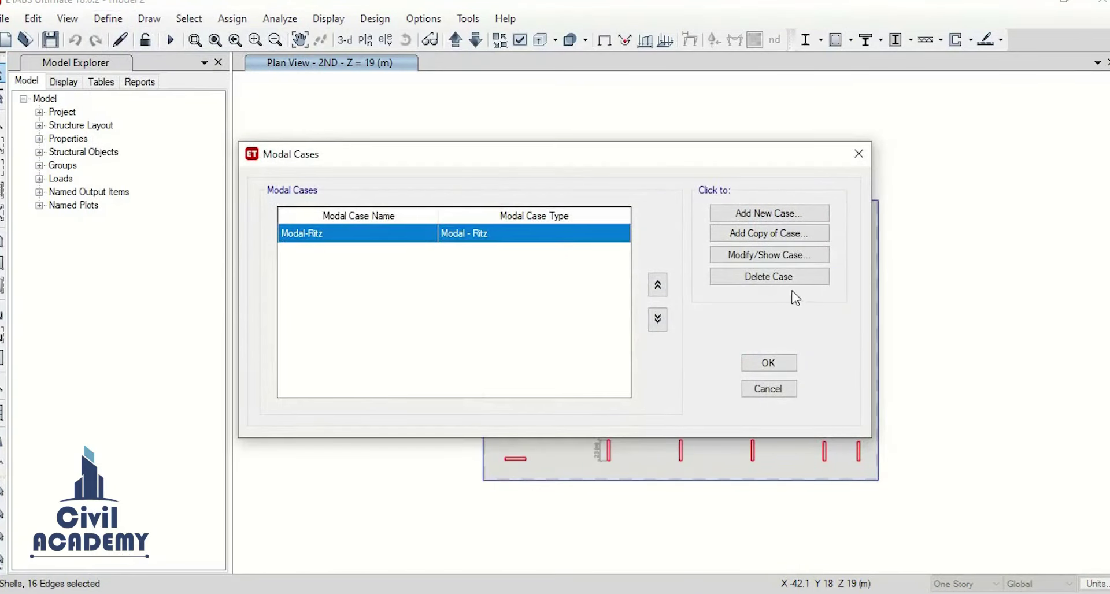
click(751, 255)
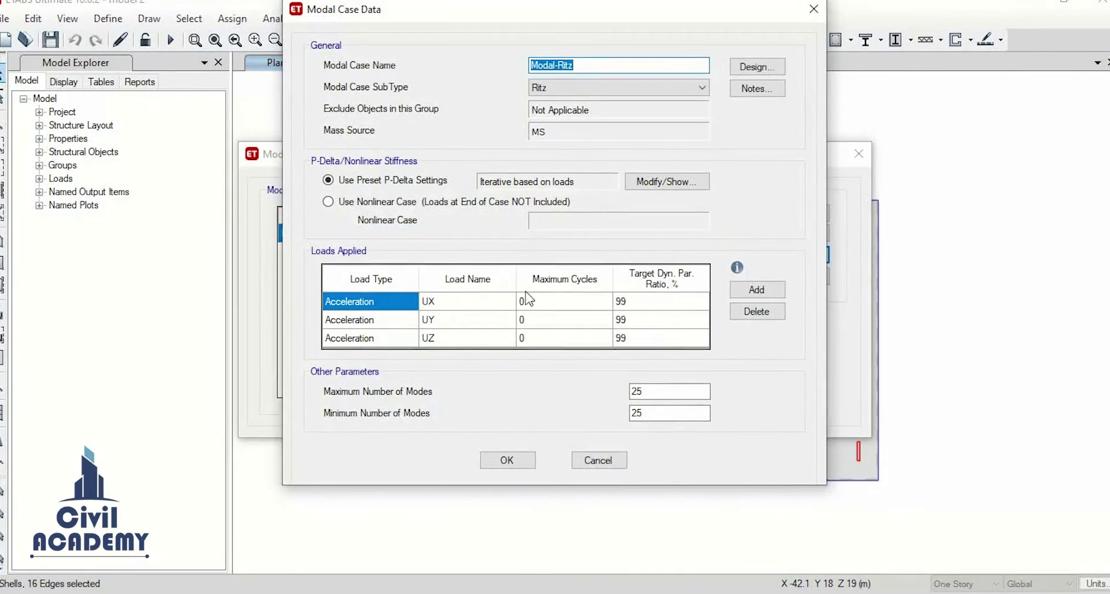
click(507, 460)
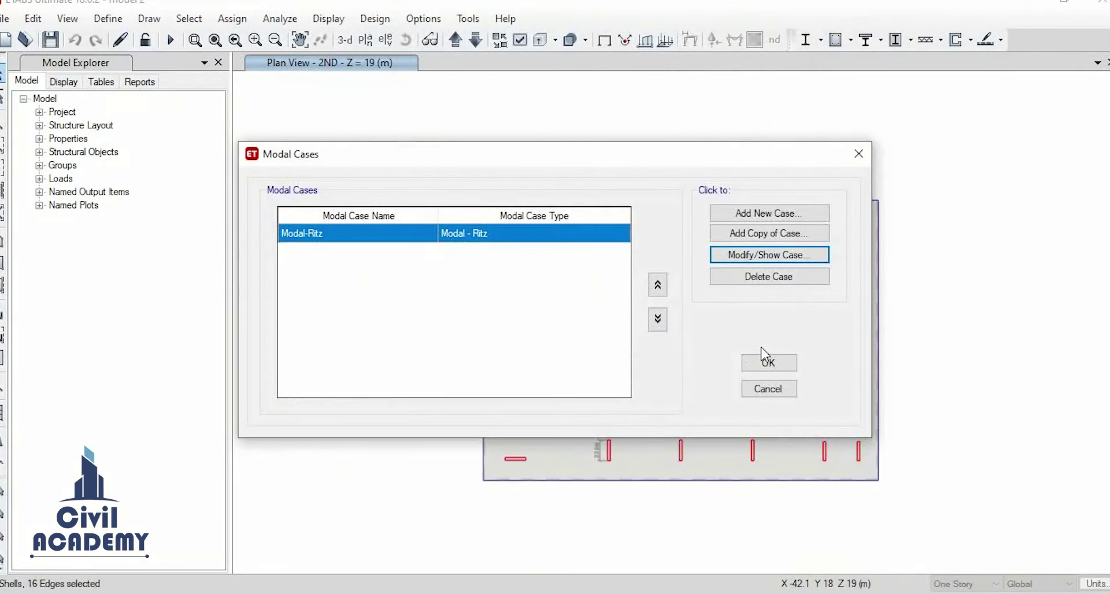
click(769, 363)
Return to the Etabs Levels model, save the Modal case changes and close the modal case definitions
mouse_move(766, 592)
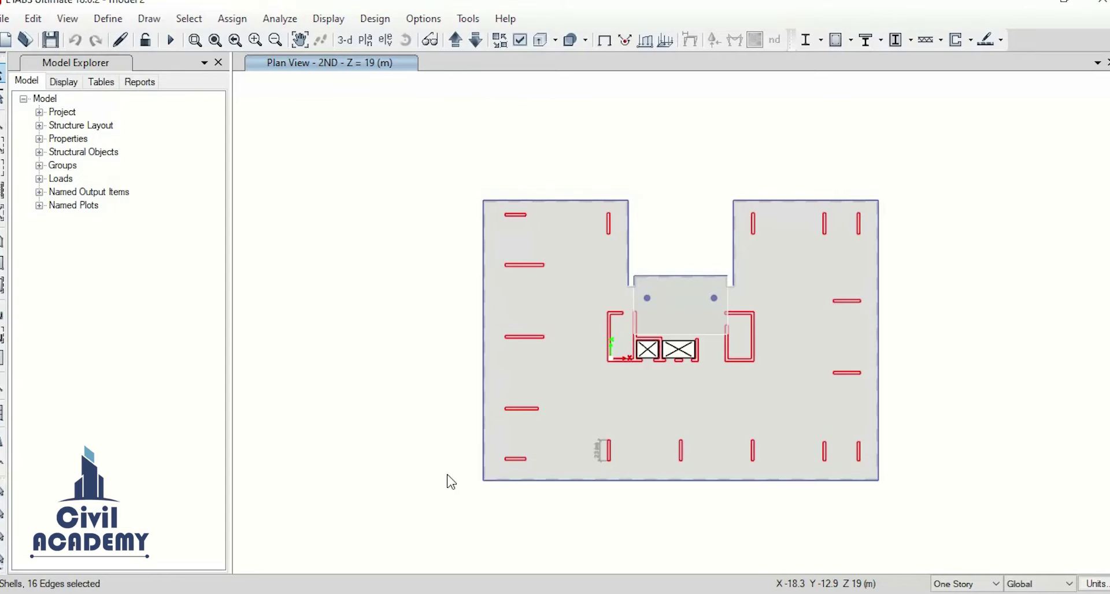
click(748, 584)
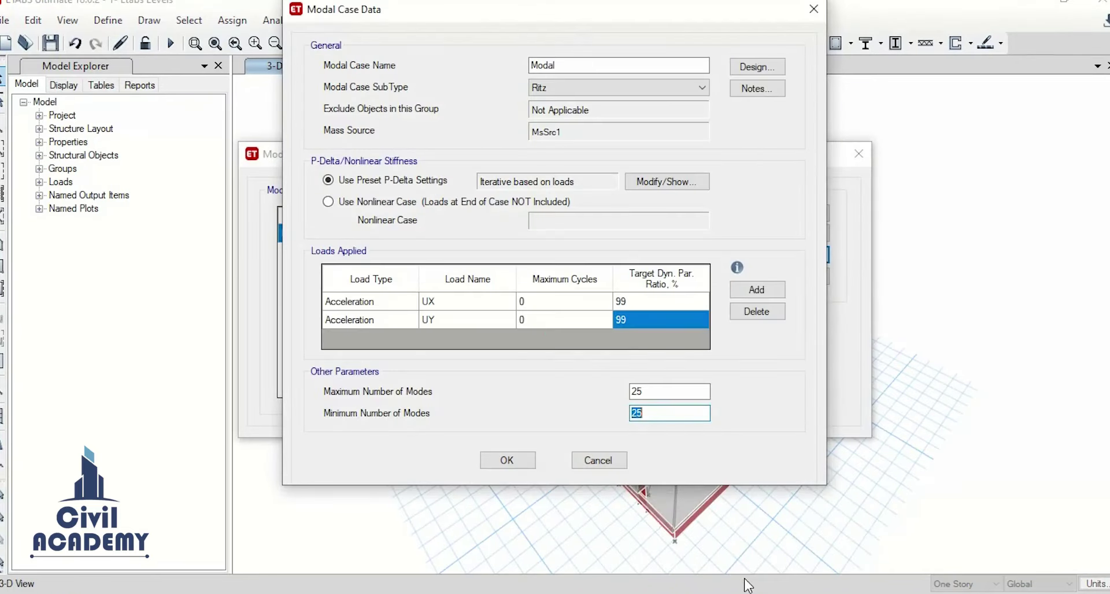
click(507, 461)
key(Return)
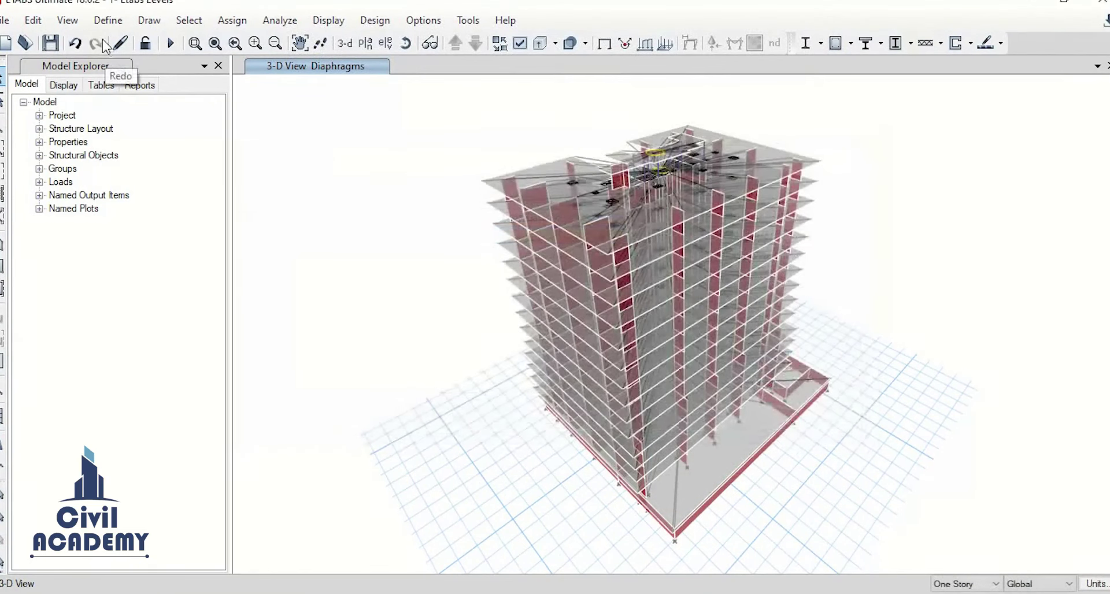
Add a new load case named SX with the Response Spectrum type
click(108, 20)
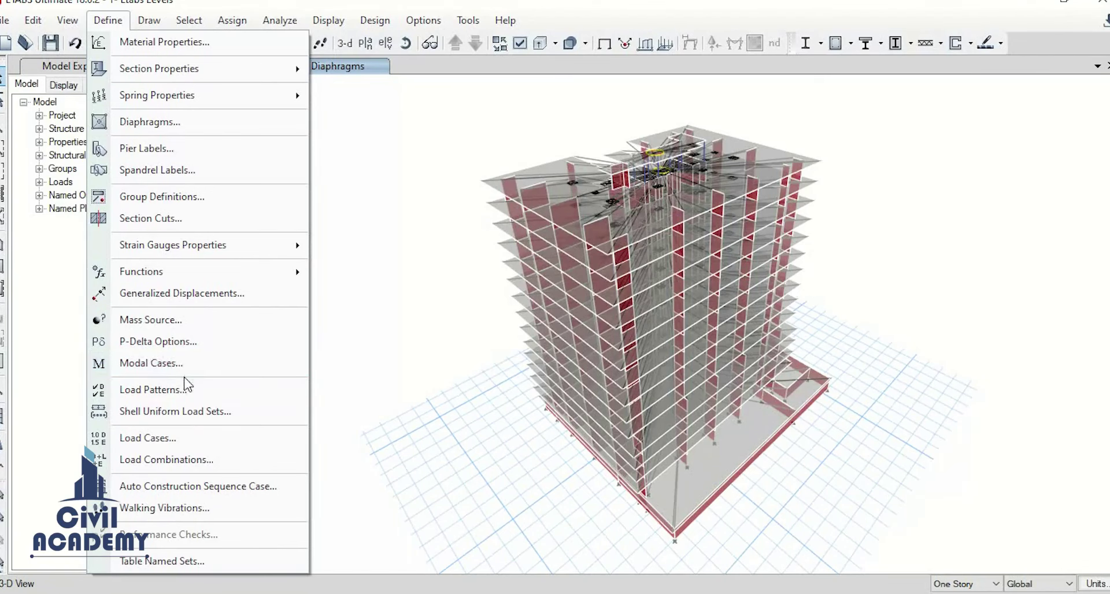
click(181, 444)
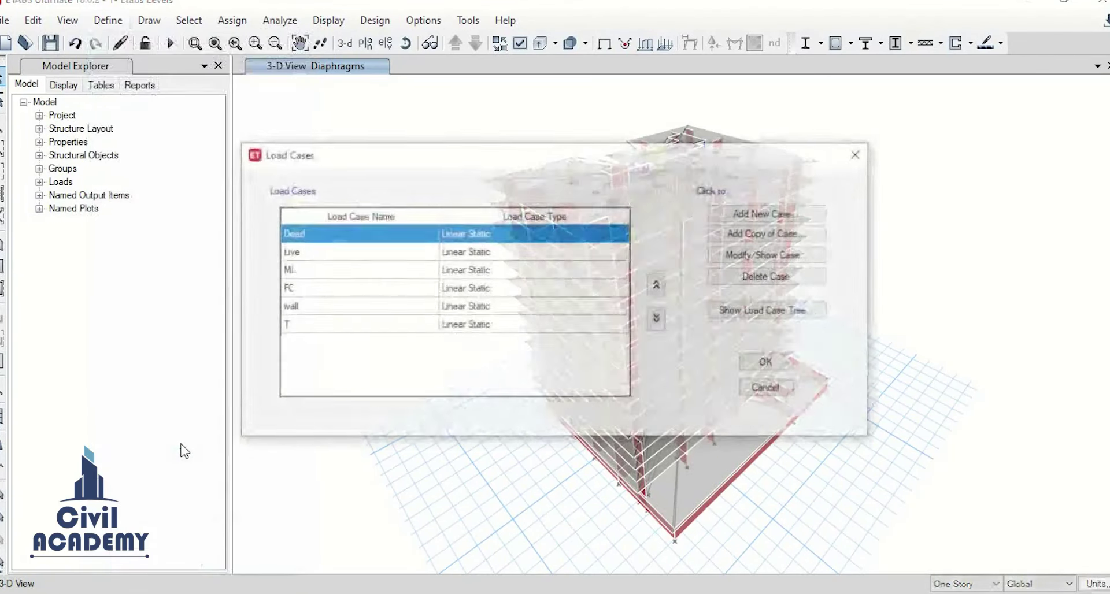
click(806, 213)
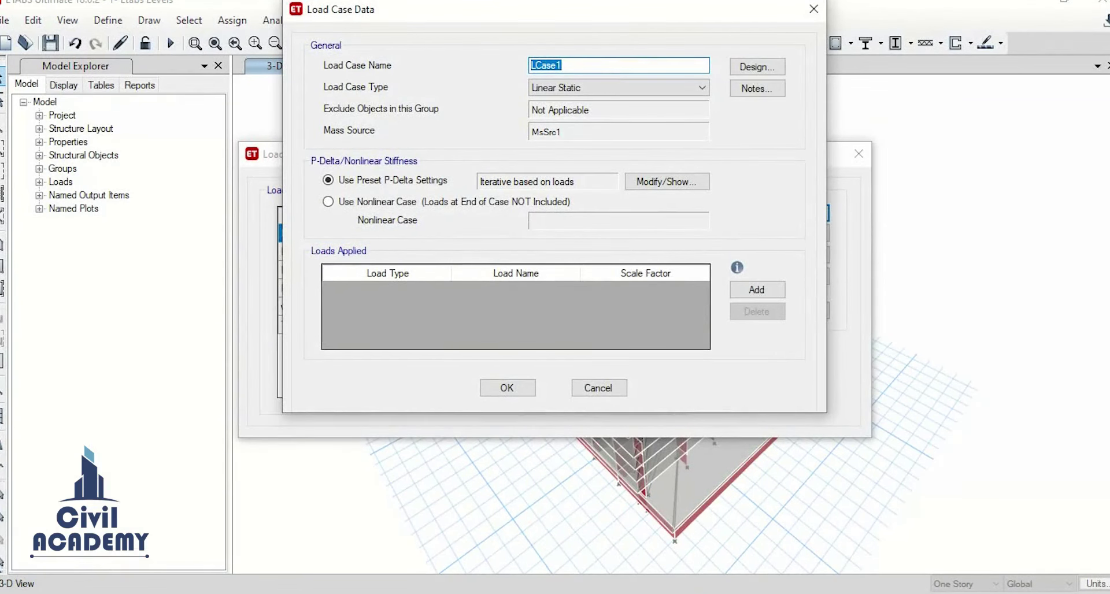
text(SX)
click(611, 89)
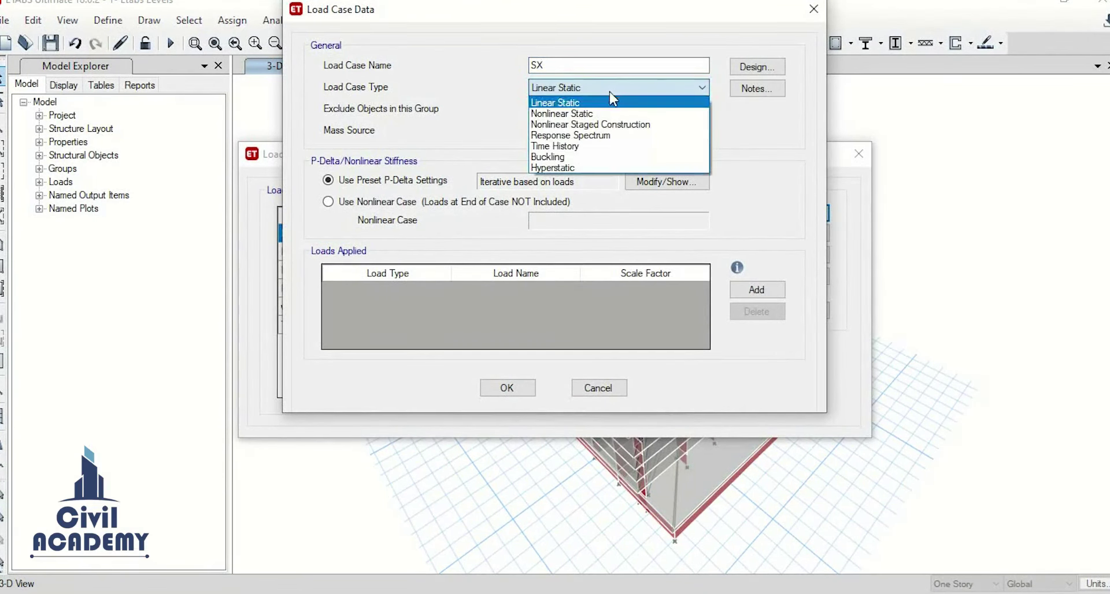
click(609, 136)
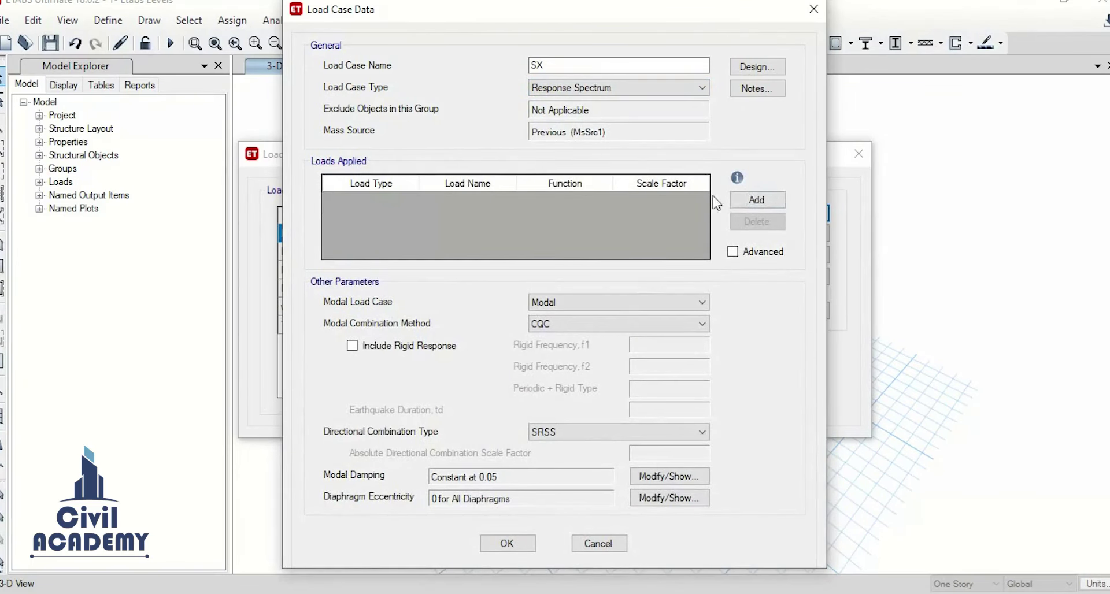
Add a U1 Acceleration load to SX using the RS function with a scale factor of 9.81/5
click(771, 205)
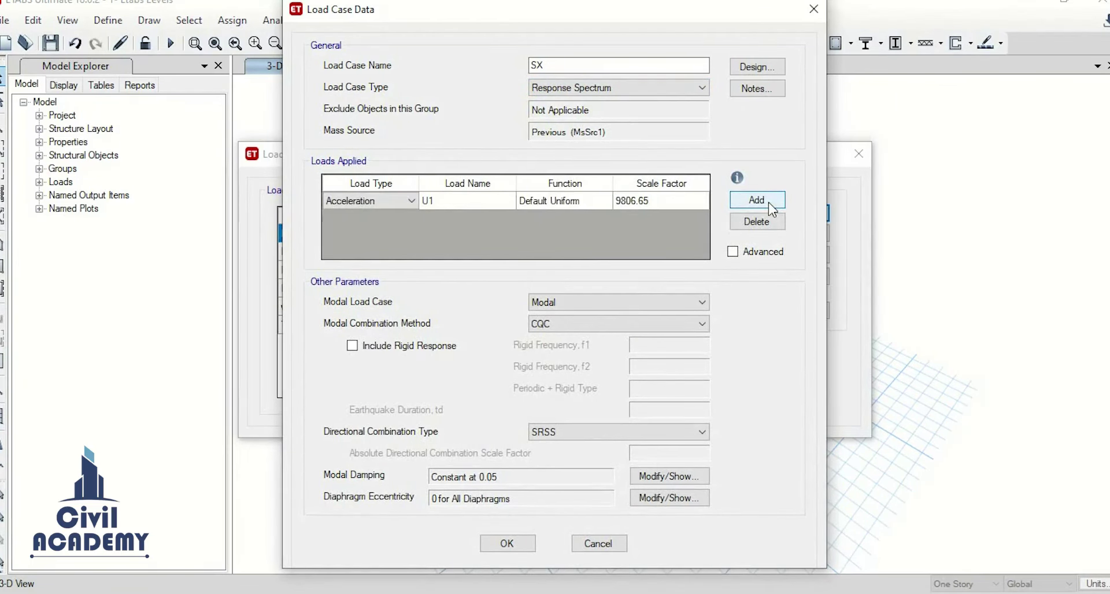
click(568, 202)
click(552, 236)
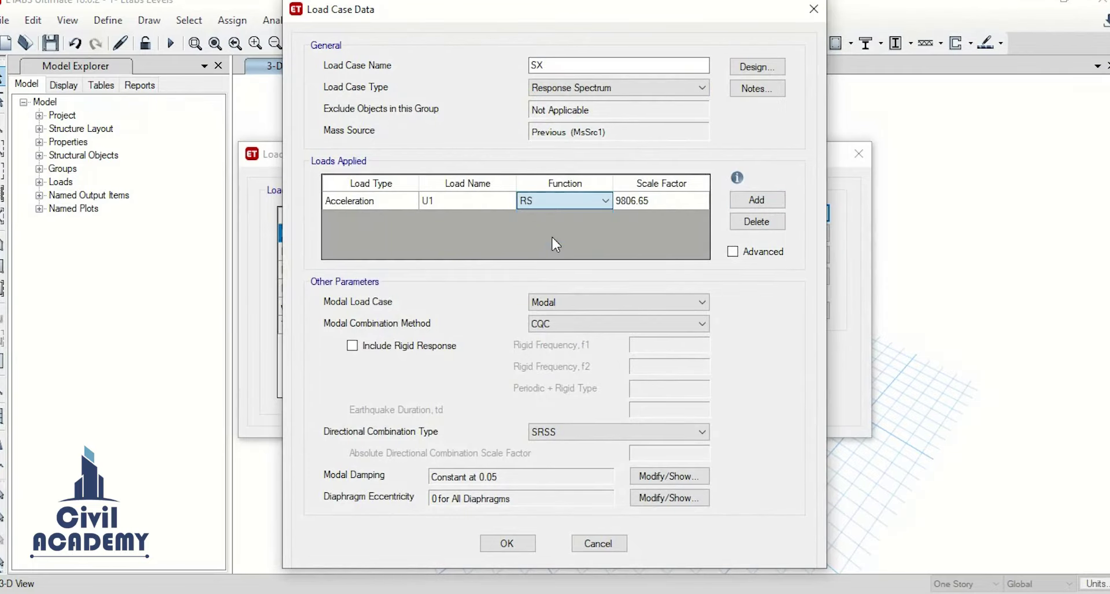
click(653, 202)
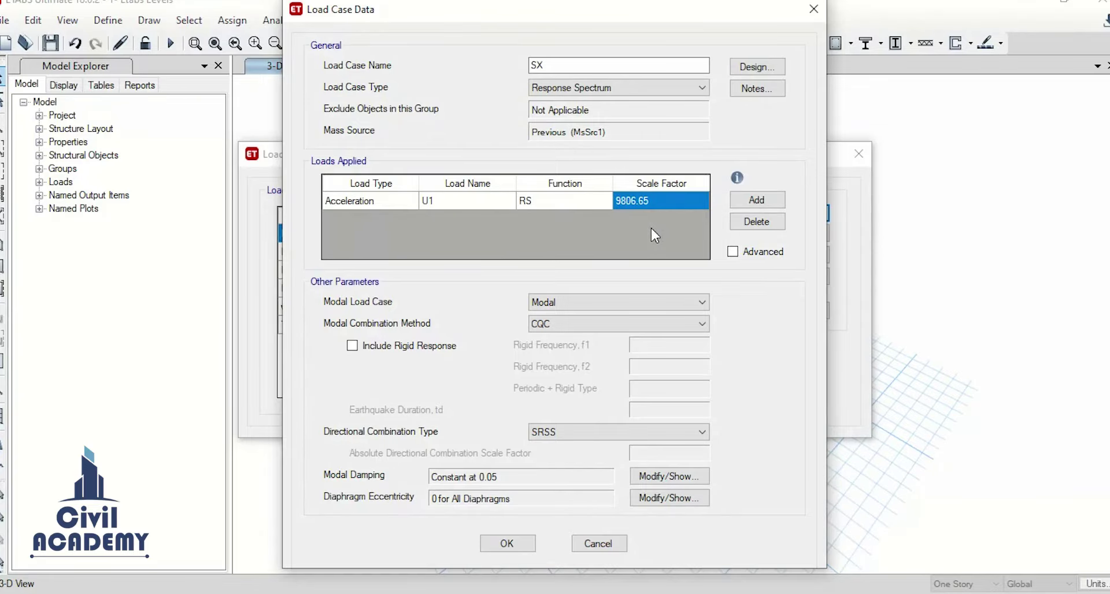
text(9.81/5)
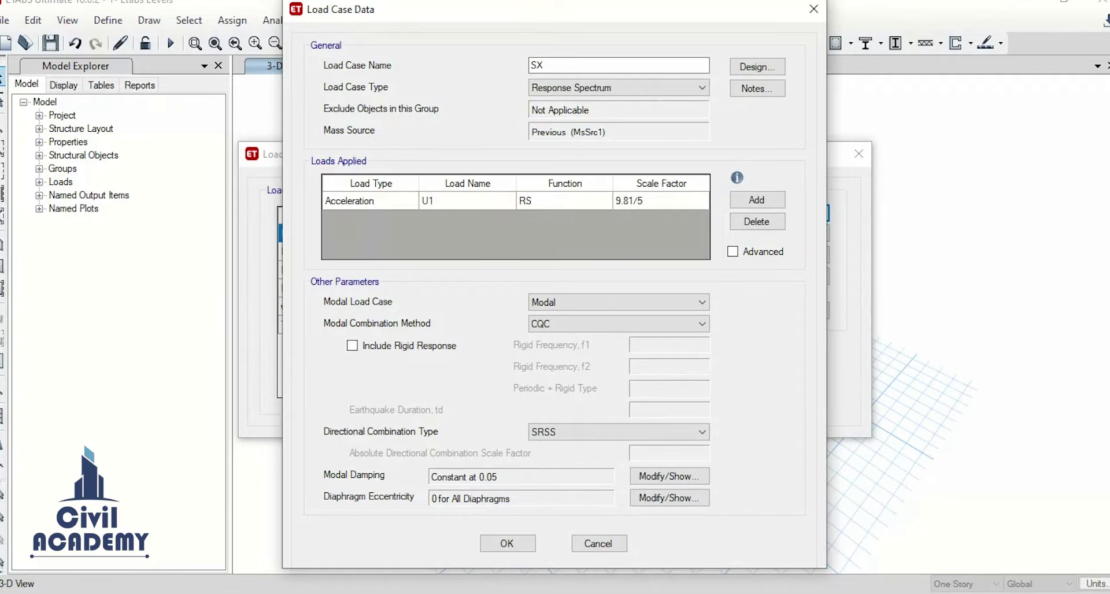
click(581, 64)
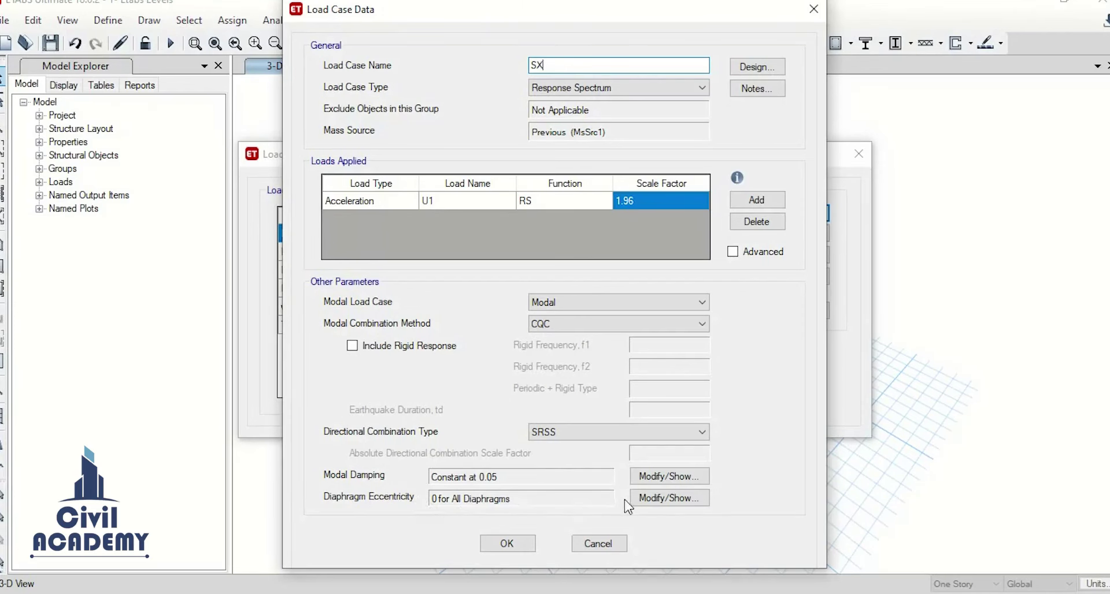
Set the diaphragm eccentricity ratio of load case SX to 0.05 for all diaphragms
click(669, 498)
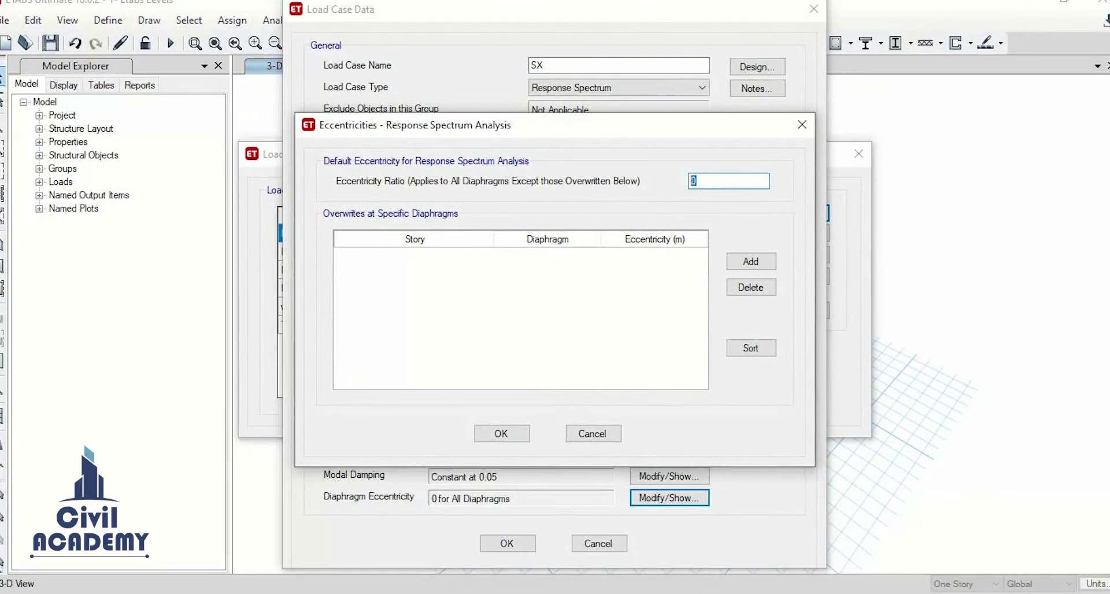
click(501, 434)
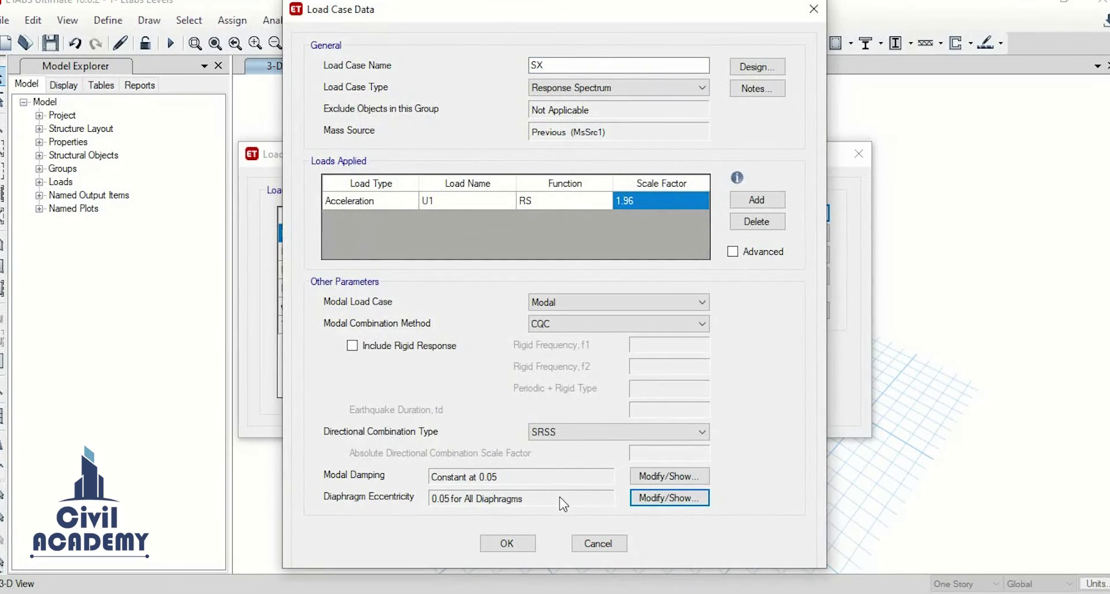
Switch to the model 2 file, open its load case definitions and review the SPECX and SPECY response spectrum cases with their plus and minus variants
click(658, 555)
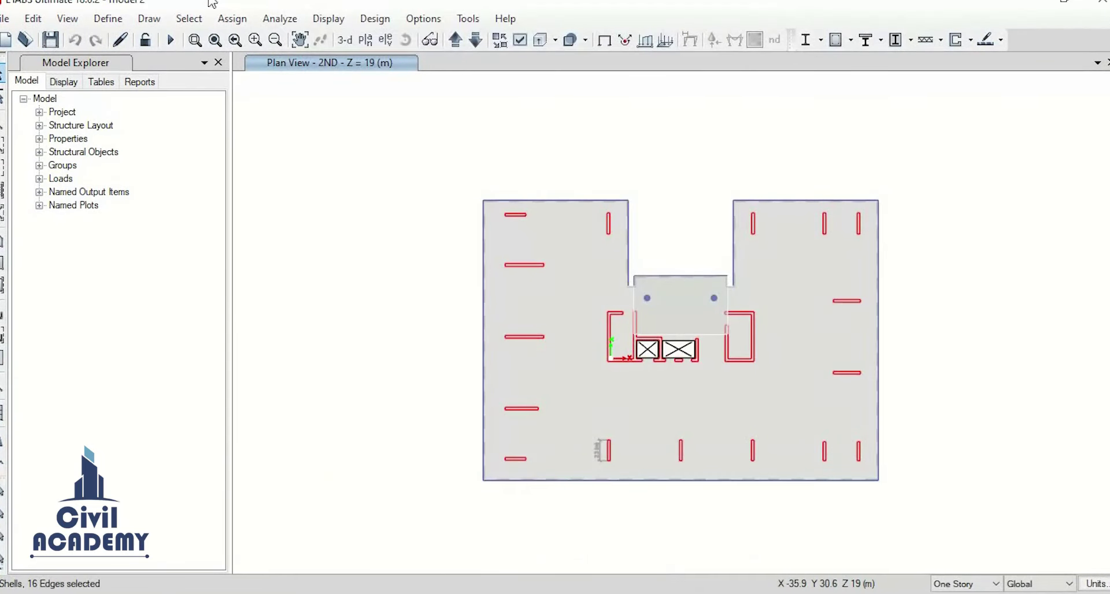
click(108, 19)
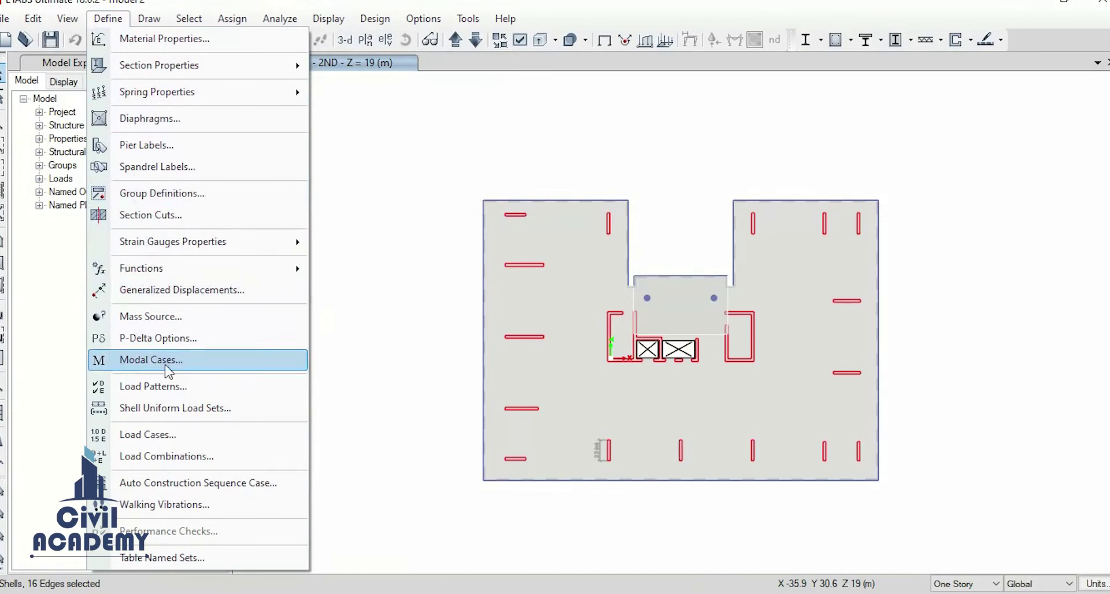
click(177, 438)
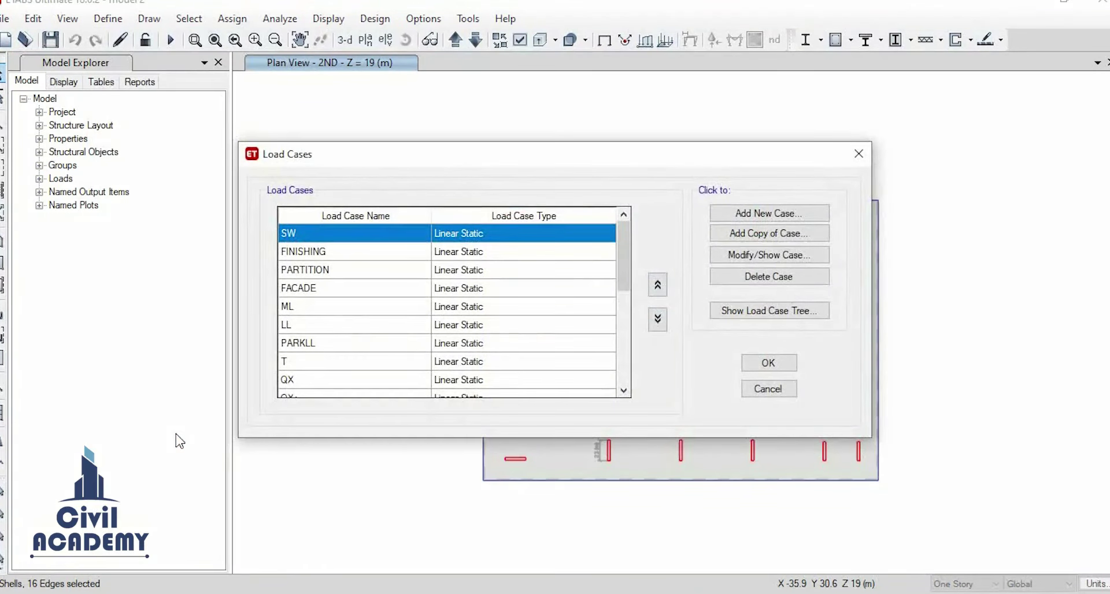
scroll(540, 336, down, 5)
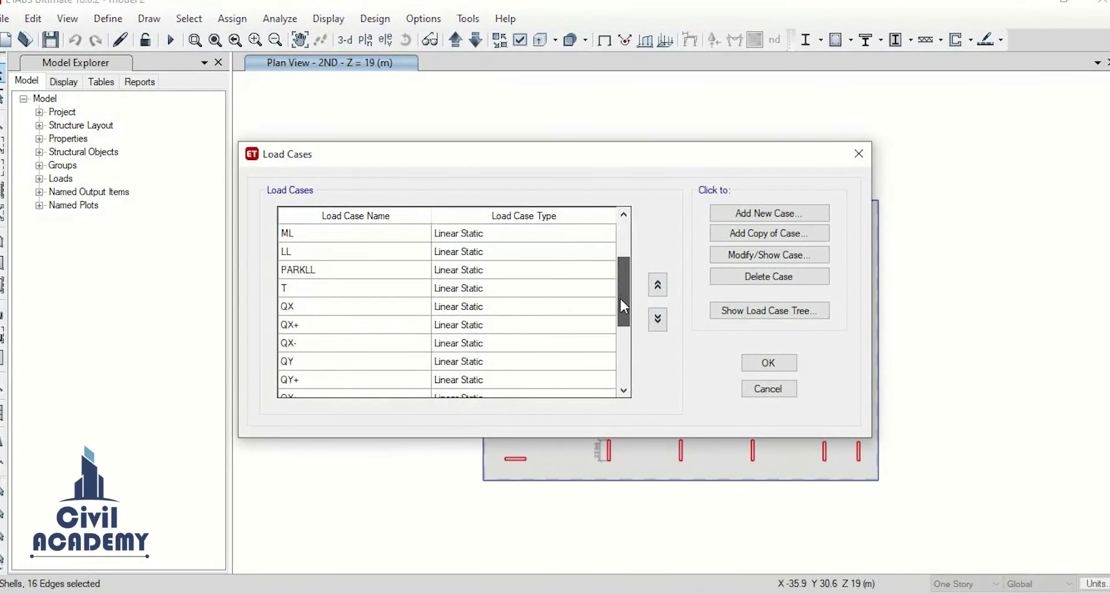
click(307, 255)
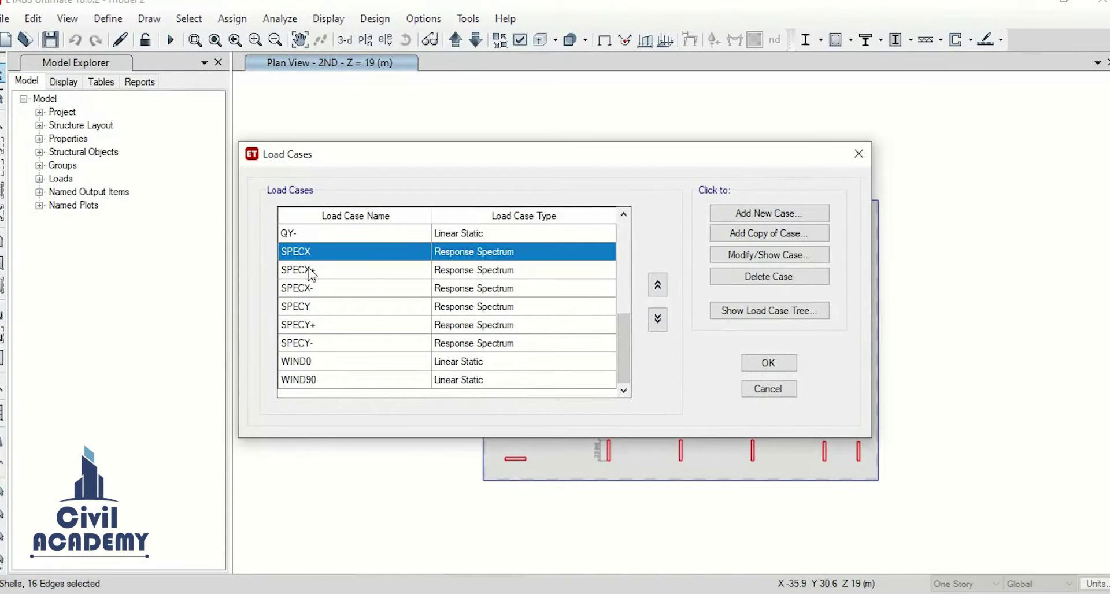
click(308, 270)
click(312, 290)
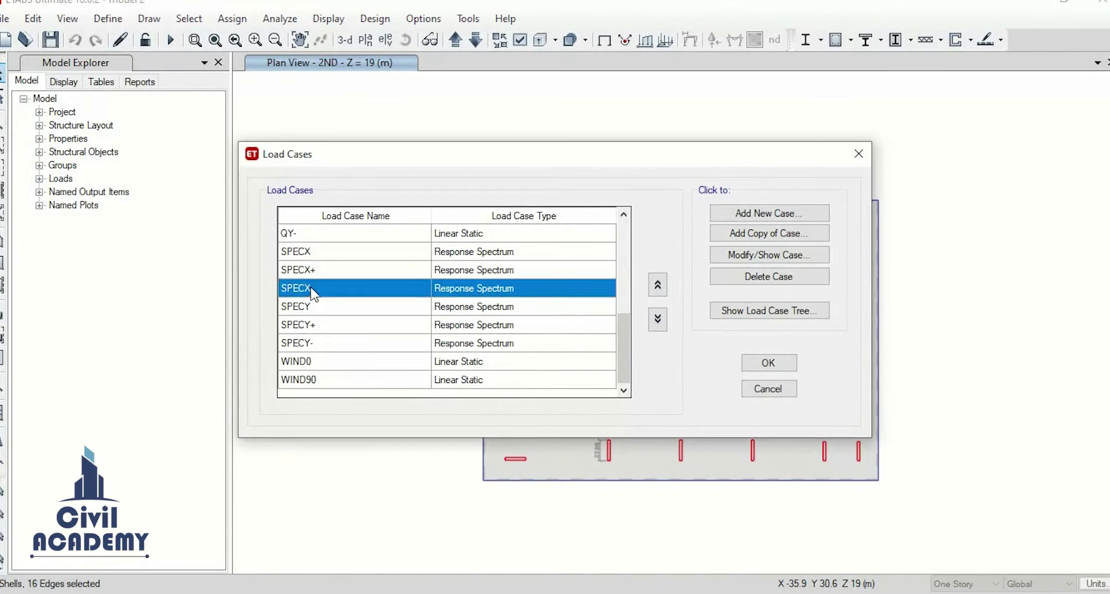
click(313, 301)
click(317, 328)
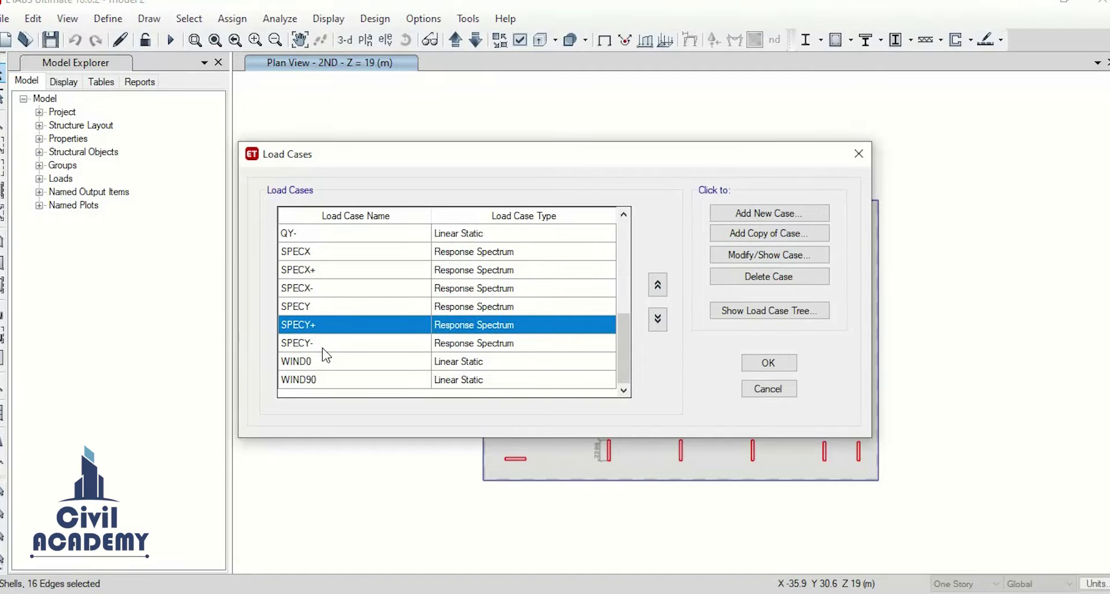
click(323, 348)
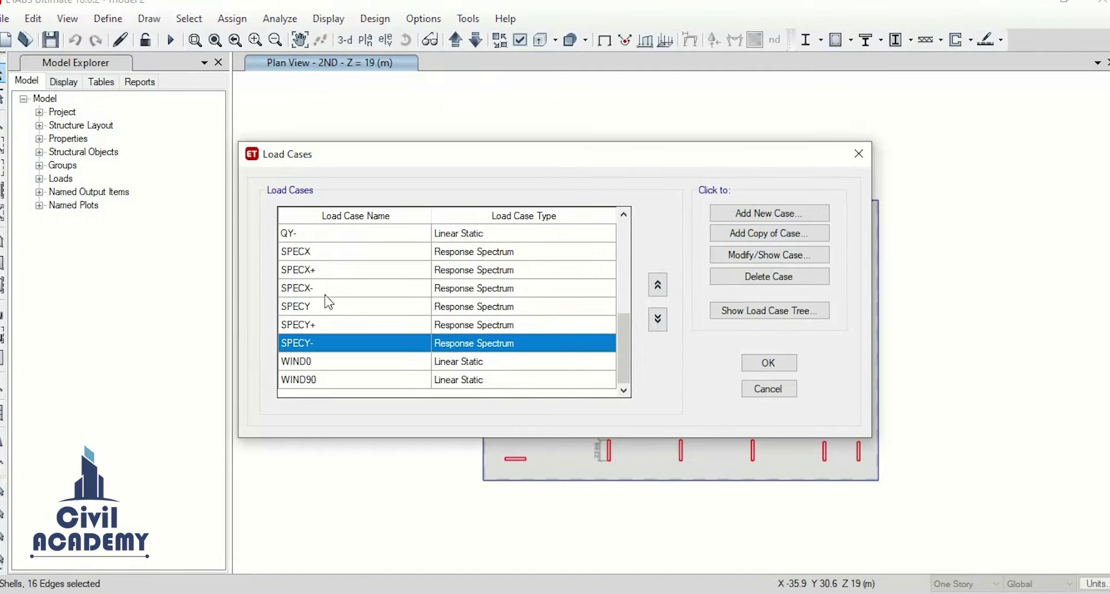
Inspect the SPECX load case's function, scale factor and diaphragm eccentricity without changing them, and close the load case definitions
click(317, 253)
click(737, 259)
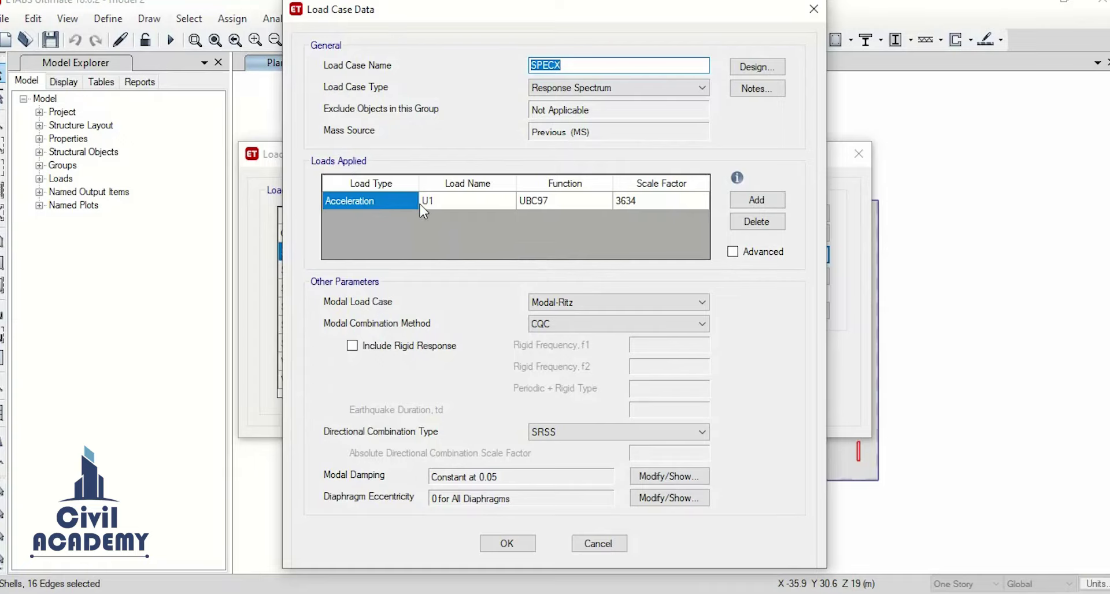
click(557, 200)
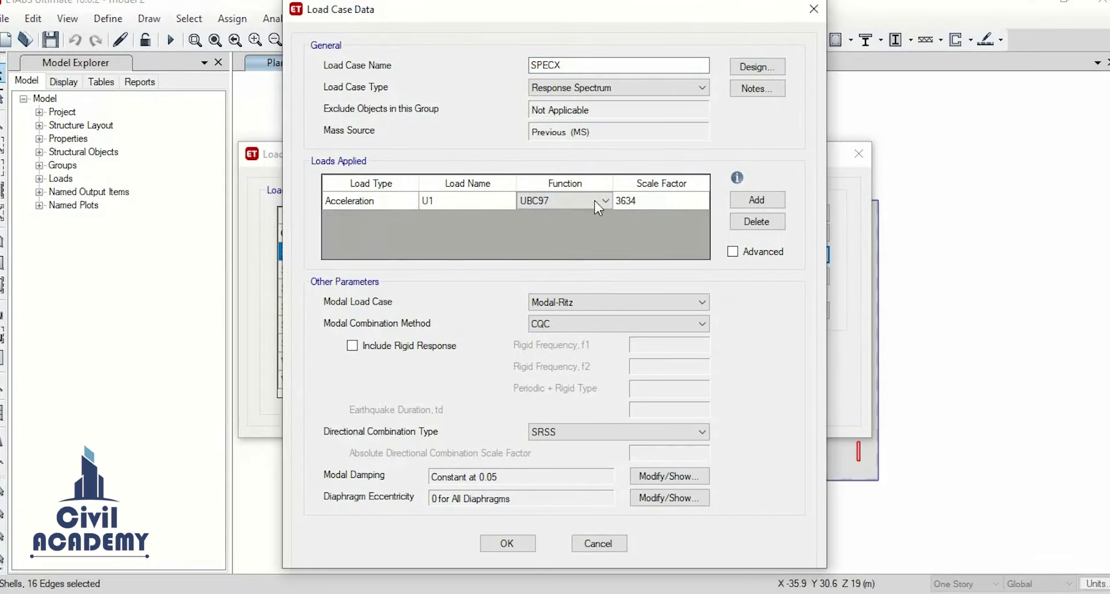
click(574, 200)
click(575, 199)
click(598, 543)
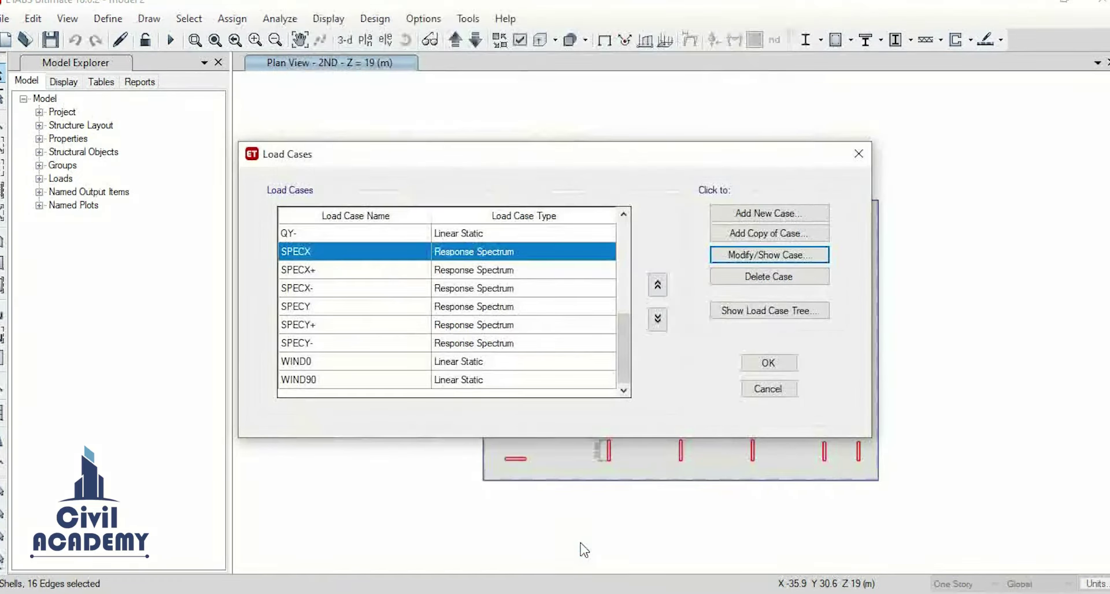
click(769, 363)
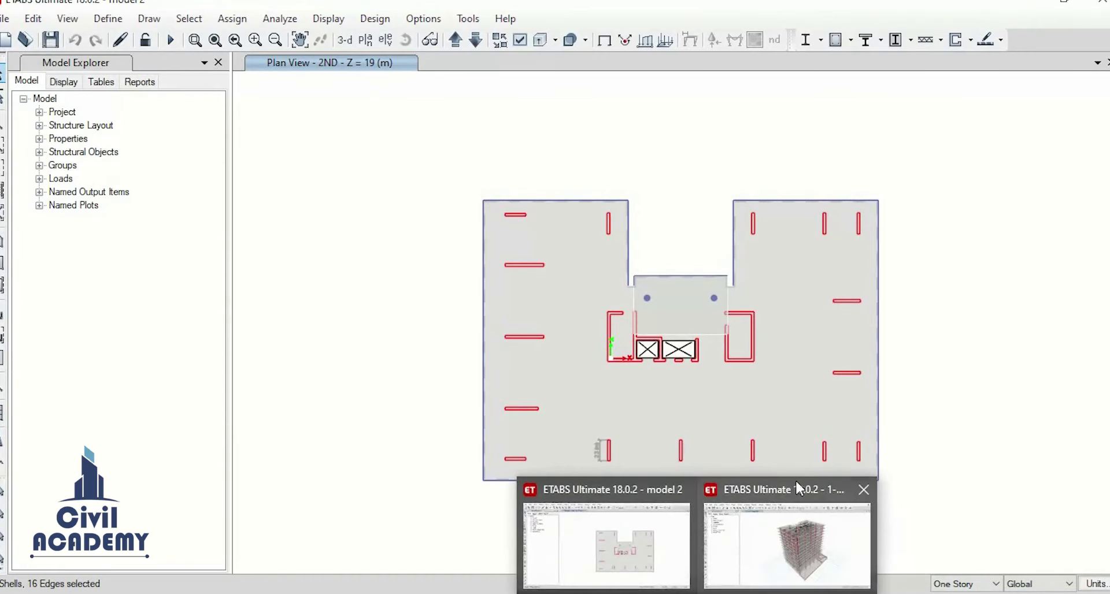
Return to the Etabs Levels model, save SX and add a copy of it named SY with the acceleration load in U2
click(797, 484)
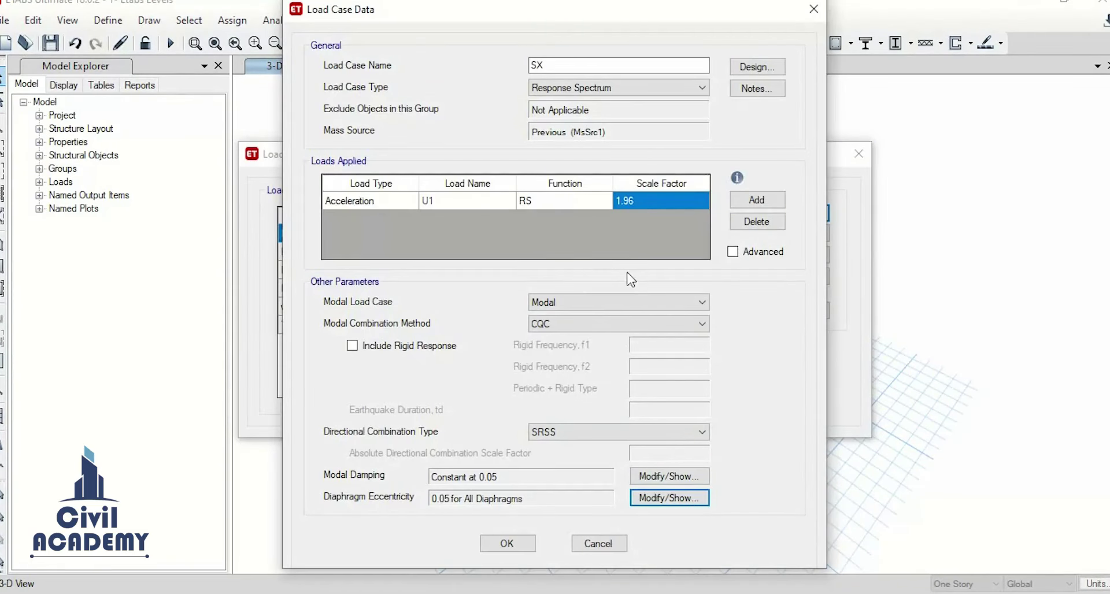
click(511, 543)
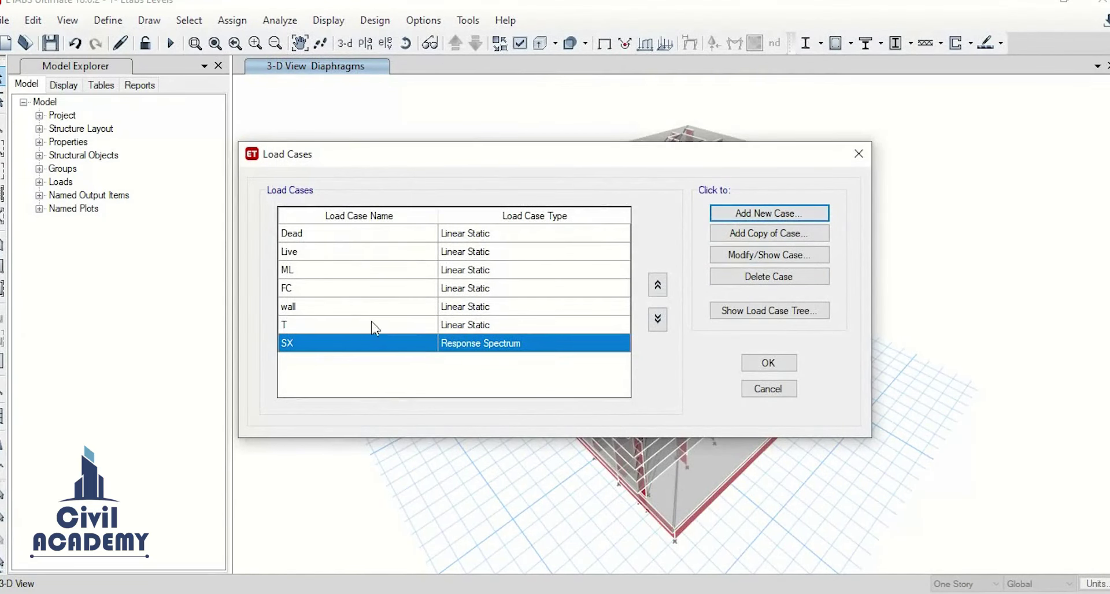
click(750, 234)
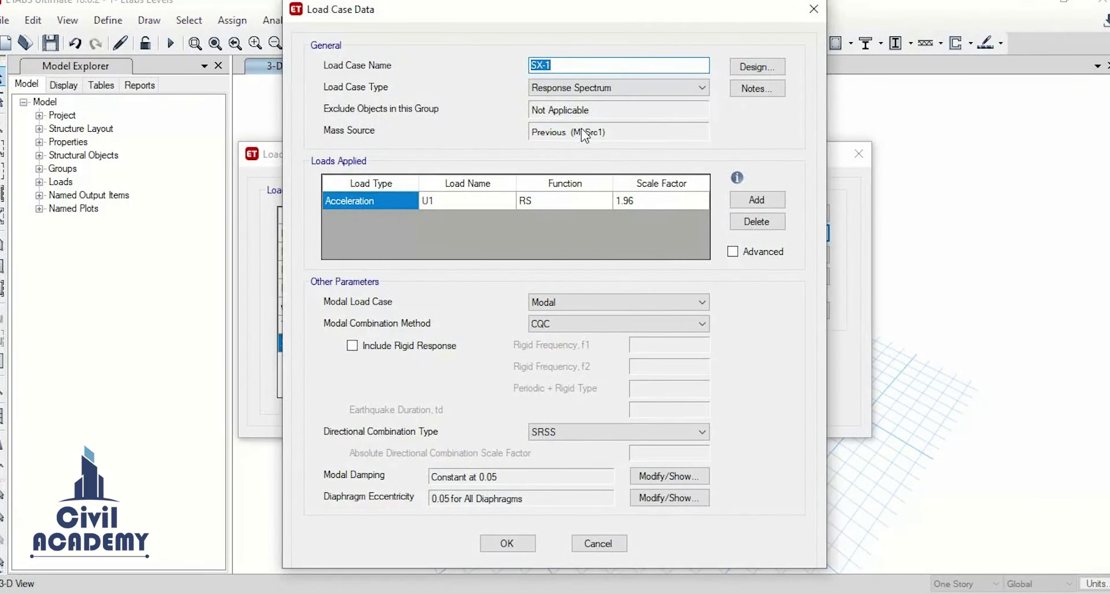
text(SY)
click(488, 199)
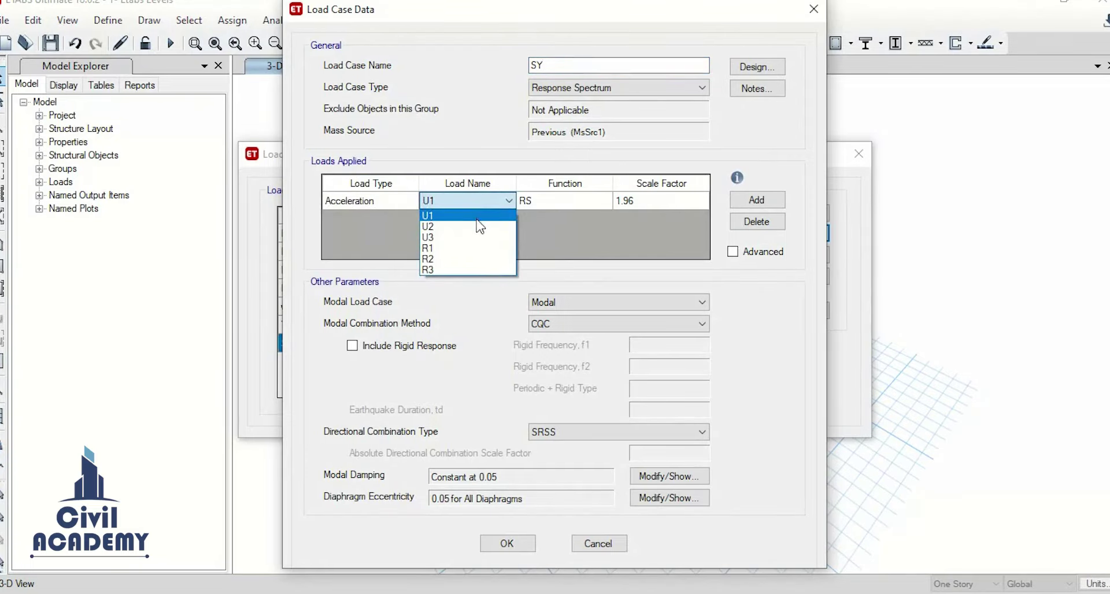
click(480, 225)
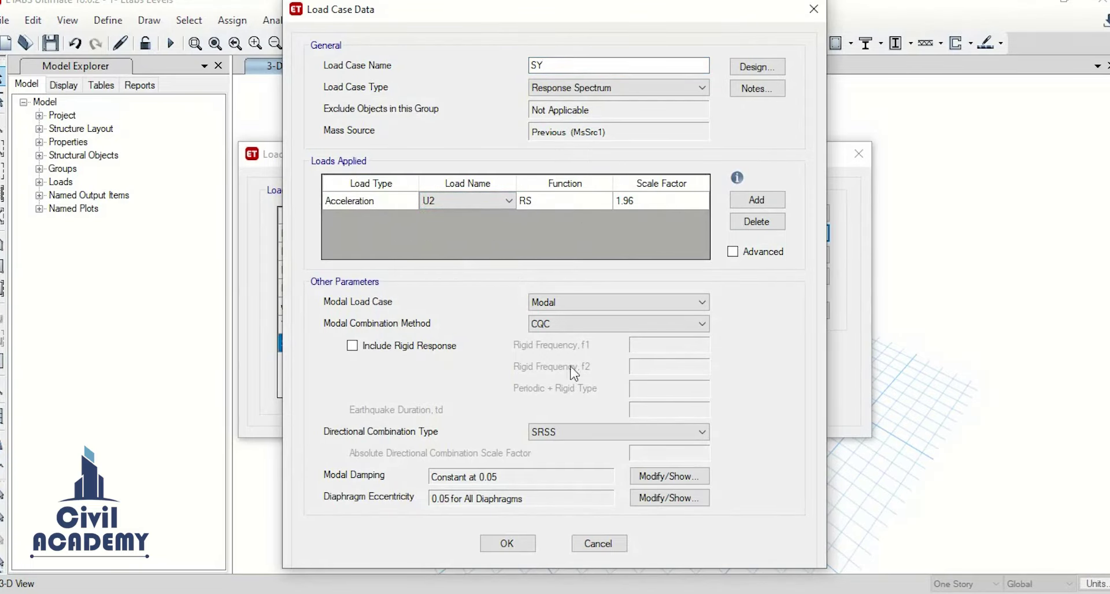
click(522, 545)
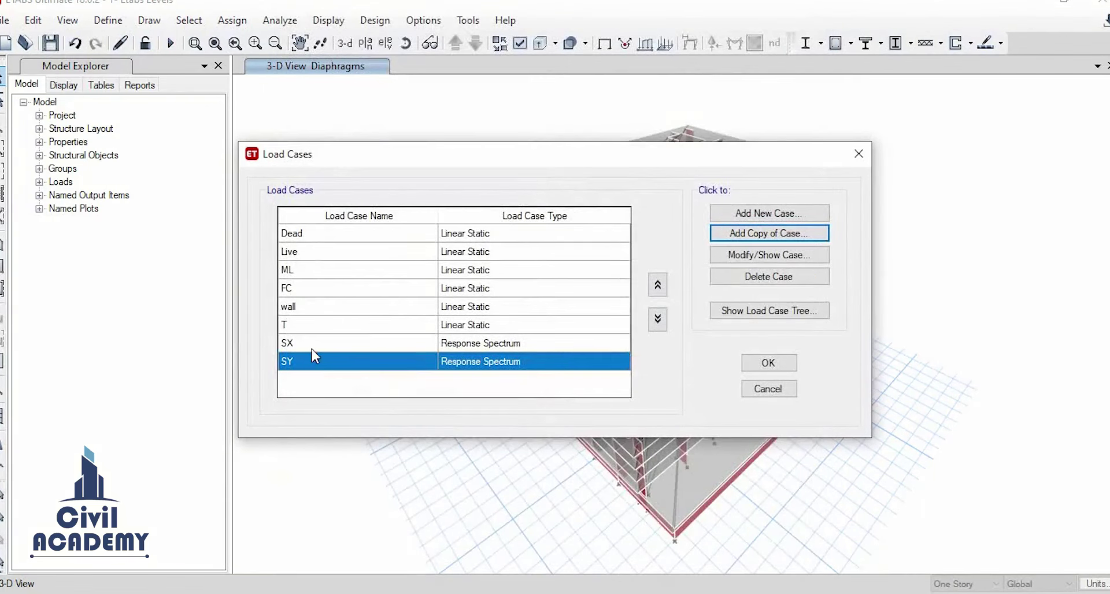
click(771, 361)
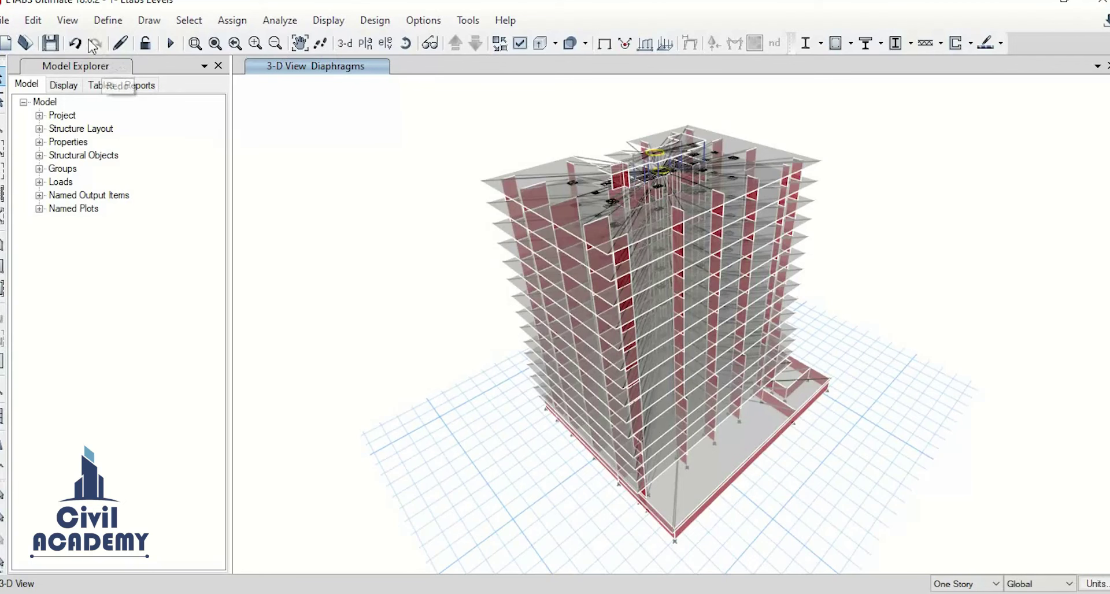
Add a load pattern named Qx + e of type Seismic with ASCE 7-16 as its auto lateral load
click(107, 21)
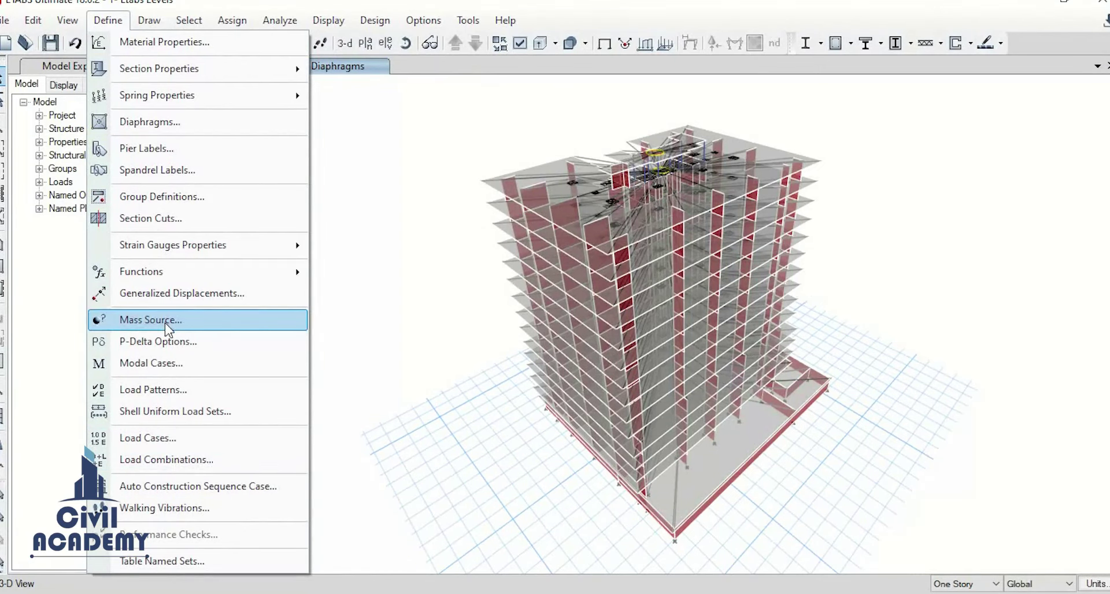
click(182, 388)
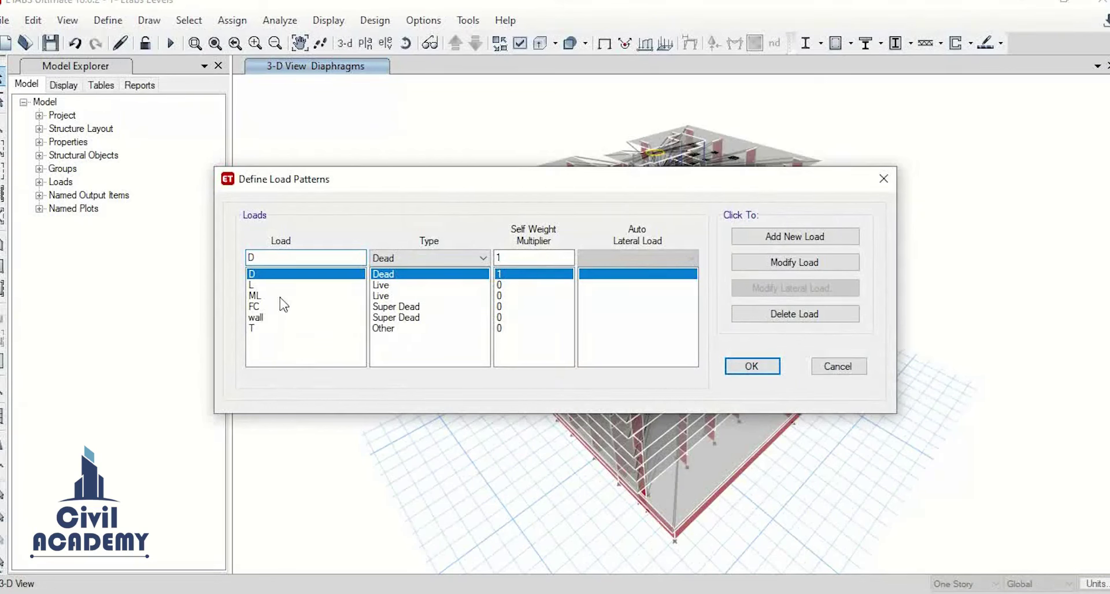
double_click(252, 258)
click(388, 258)
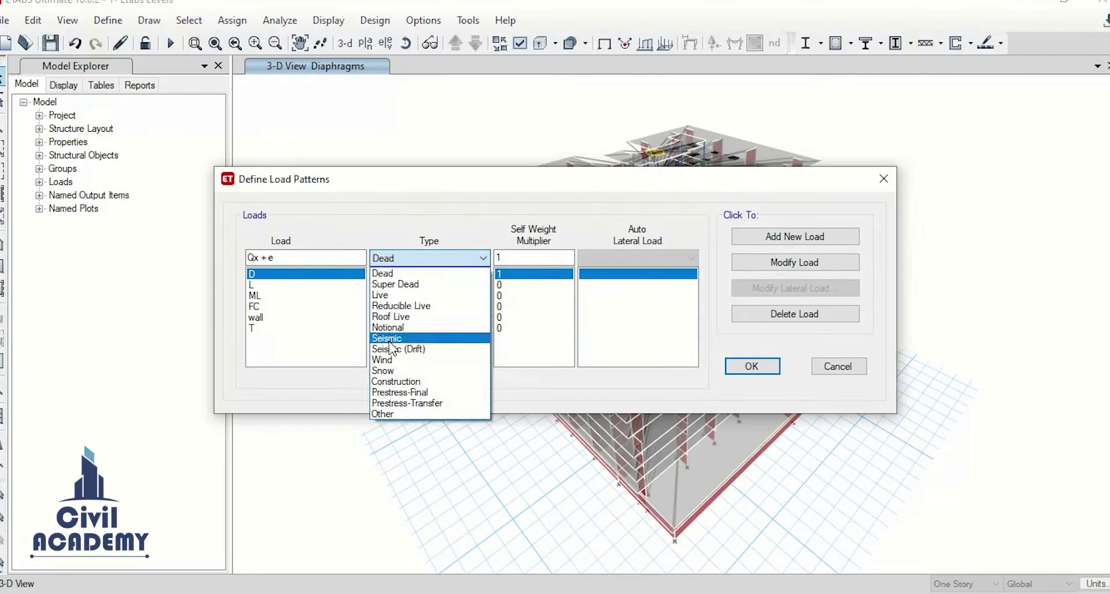
click(390, 340)
click(664, 258)
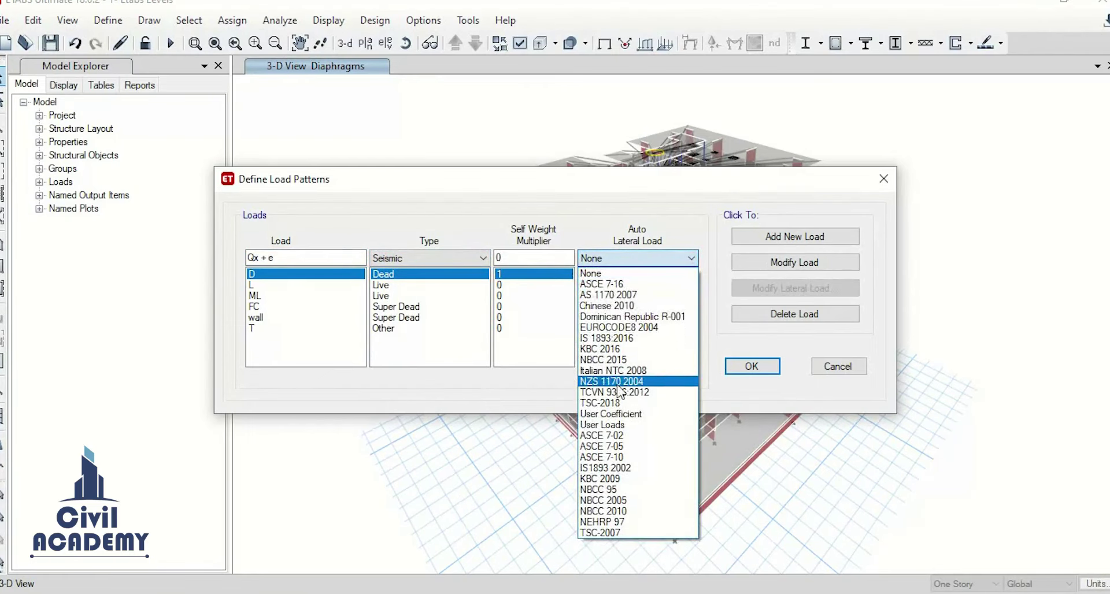
click(690, 284)
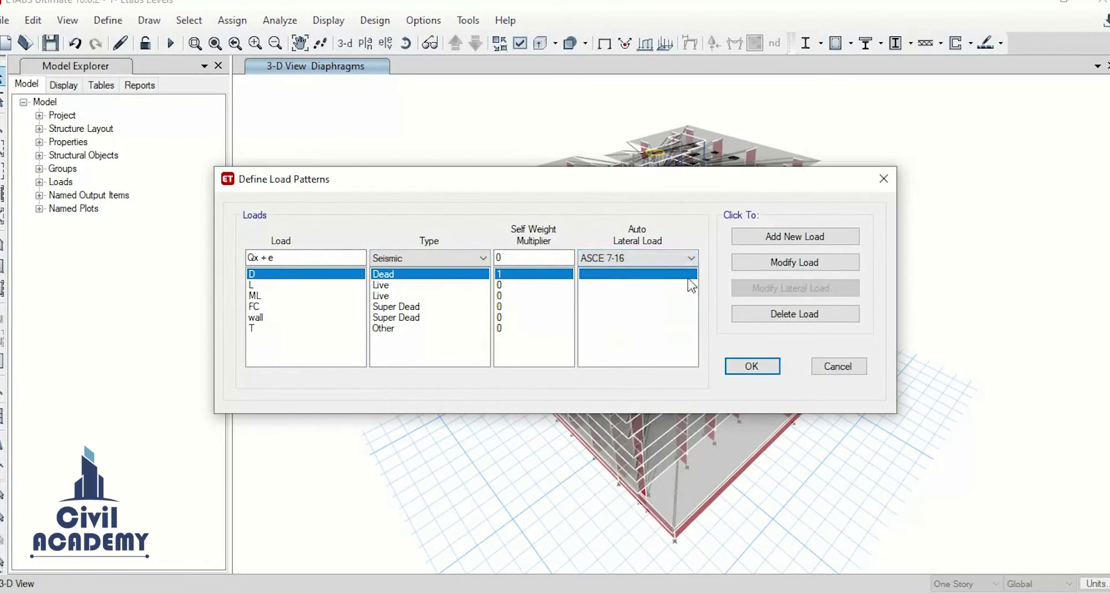
click(796, 237)
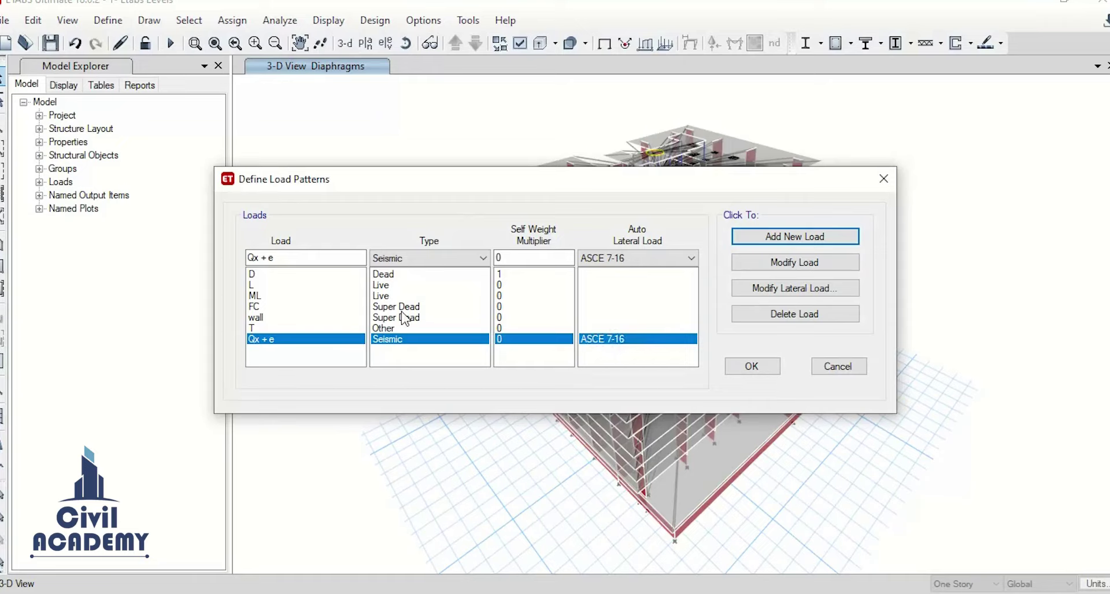
Add a second Seismic load pattern named Qx - e with the ASCE 7-16 auto lateral load
click(266, 257)
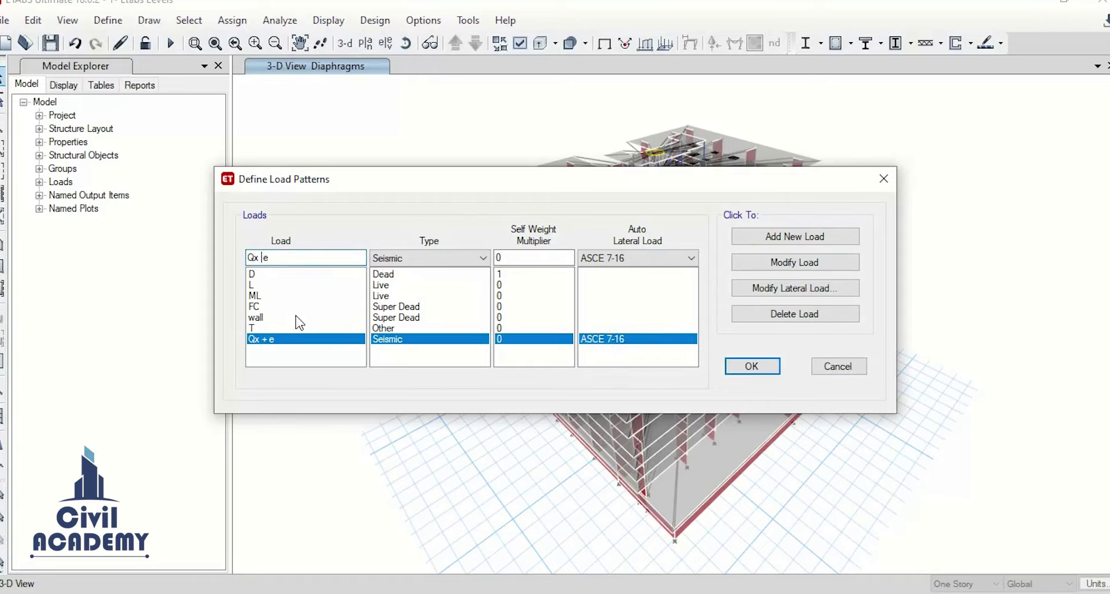
text(*)
click(832, 238)
Add a Seismic load pattern for the Y direction named QY + e with the ASCE 7-16 auto lateral load
click(266, 258)
key(BackSpace)
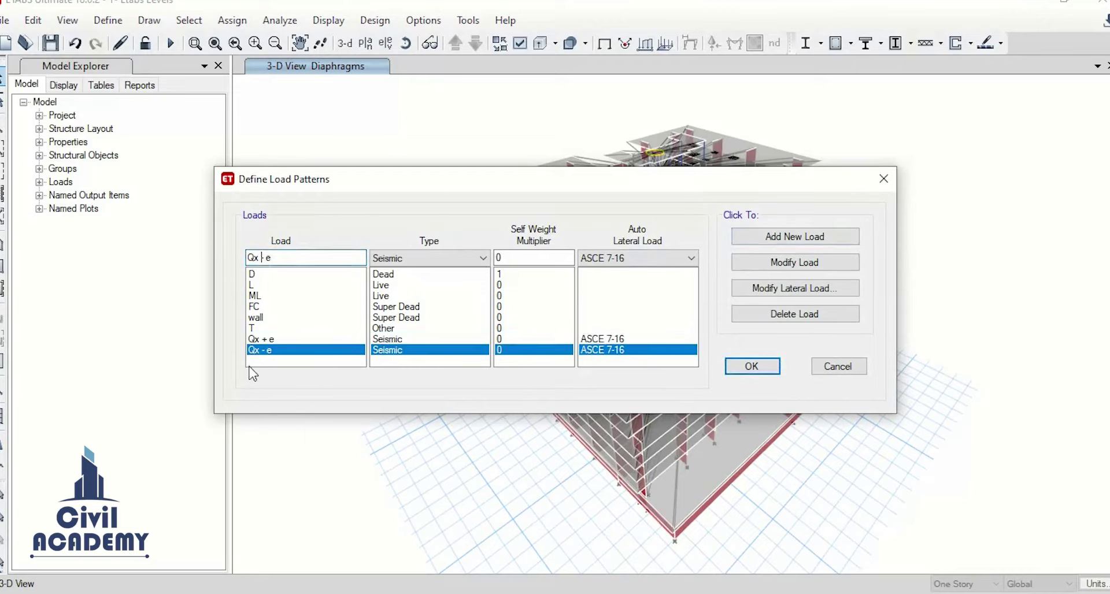
text(Y)
click(795, 237)
Add the Seismic load pattern QY - e with the ASCE 7-16 auto lateral load
click(264, 258)
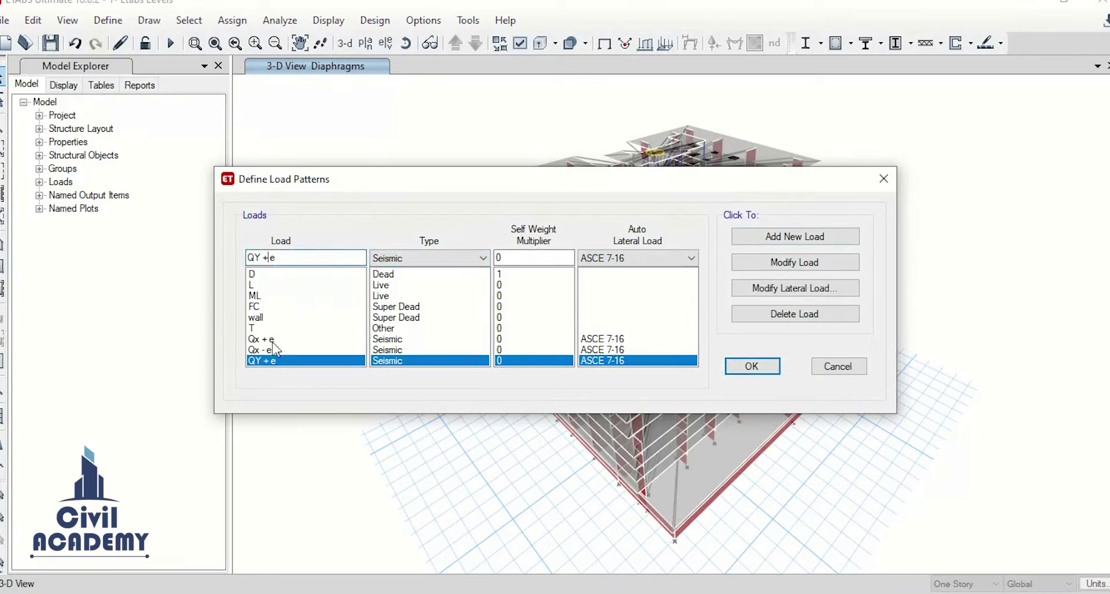
text(-)
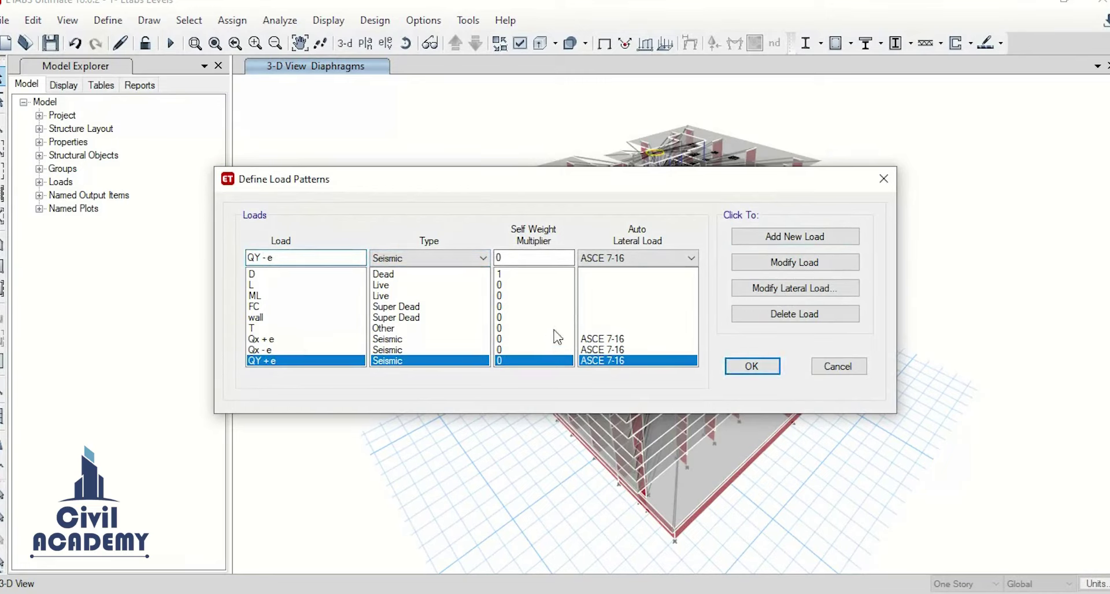
click(795, 237)
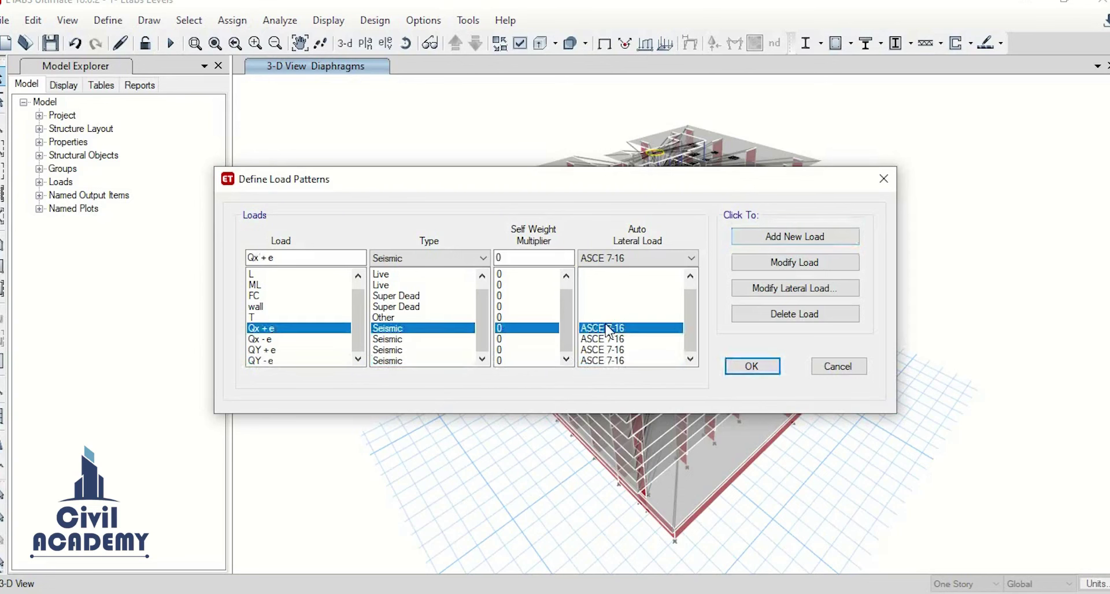
Open the ASCE 7-16 lateral load settings of the Qx + e load pattern
click(773, 290)
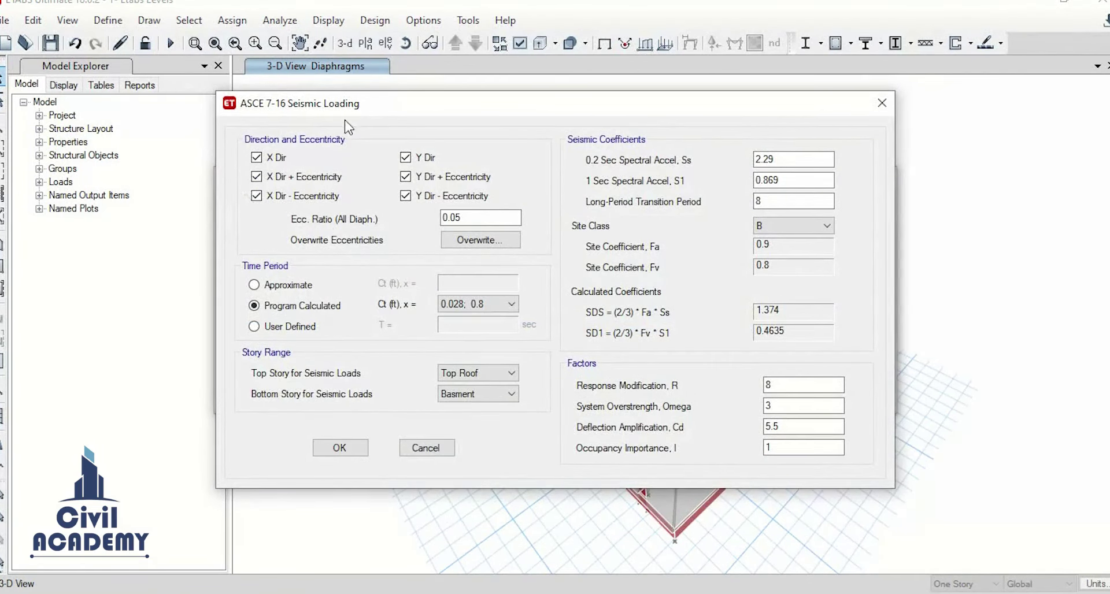
Limit the ASCE 7-16 seismic load to X Dir + Eccentricity by clearing all other direction and eccentricity options
drag(347, 119, 347, 173)
click(233, 216)
click(233, 253)
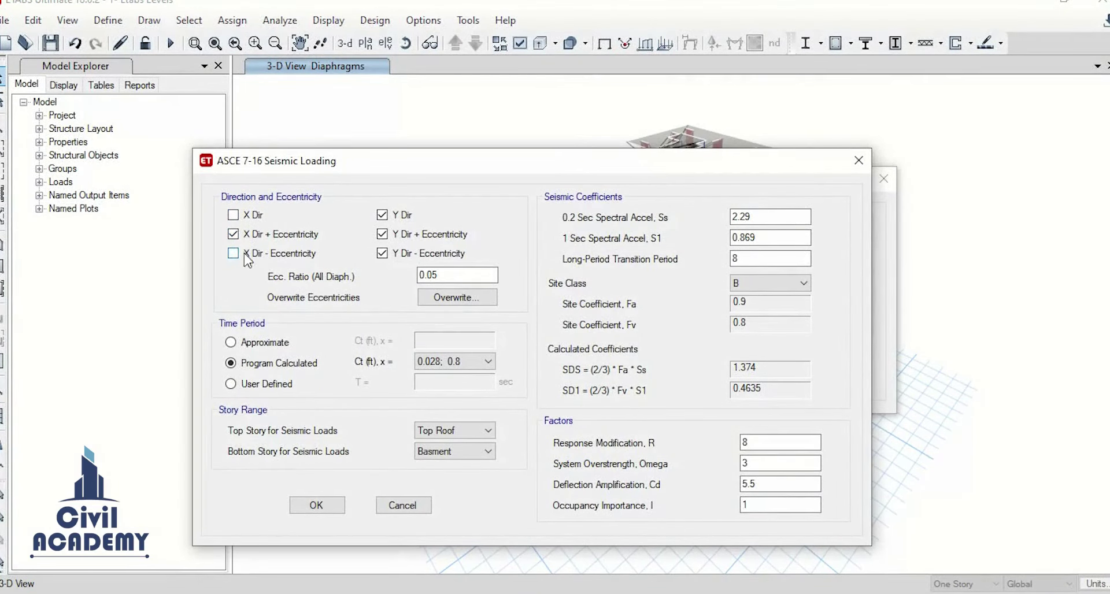
click(382, 253)
click(385, 214)
click(382, 234)
click(442, 450)
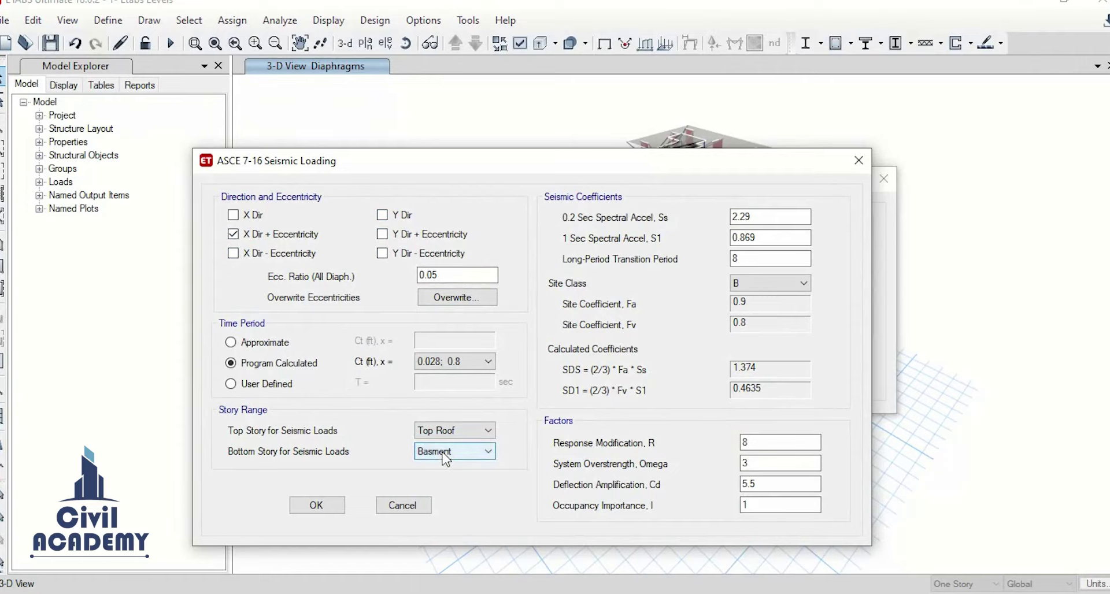
Set Ss to 0.823*9.81, S1 to 0.25*9.81 and the site class to C in the seismic coefficients
key(Tab)
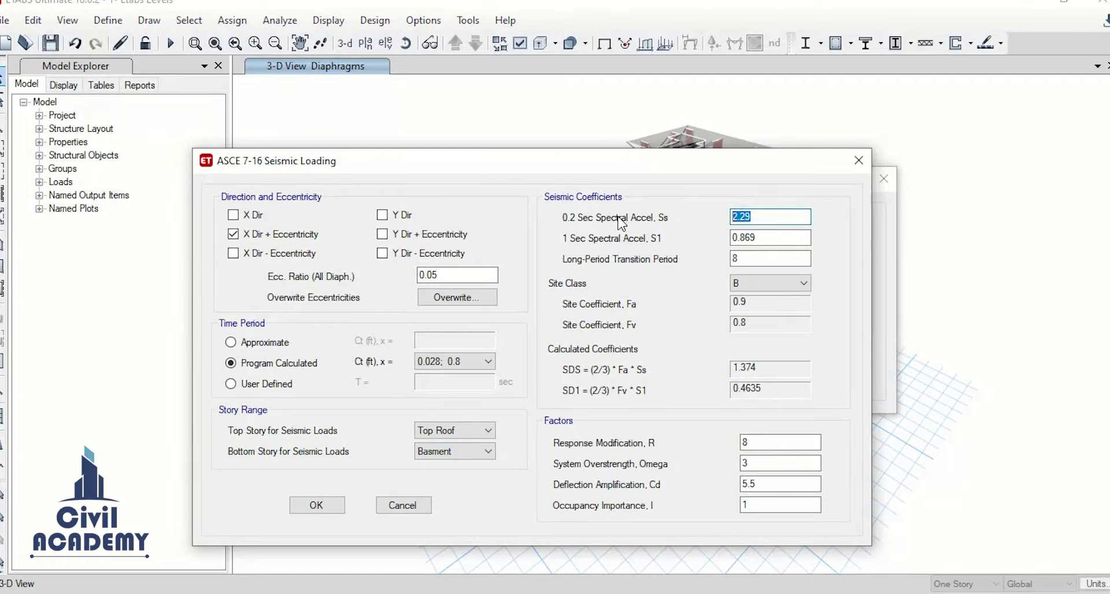
text(0.823-9.81*)
click(790, 237)
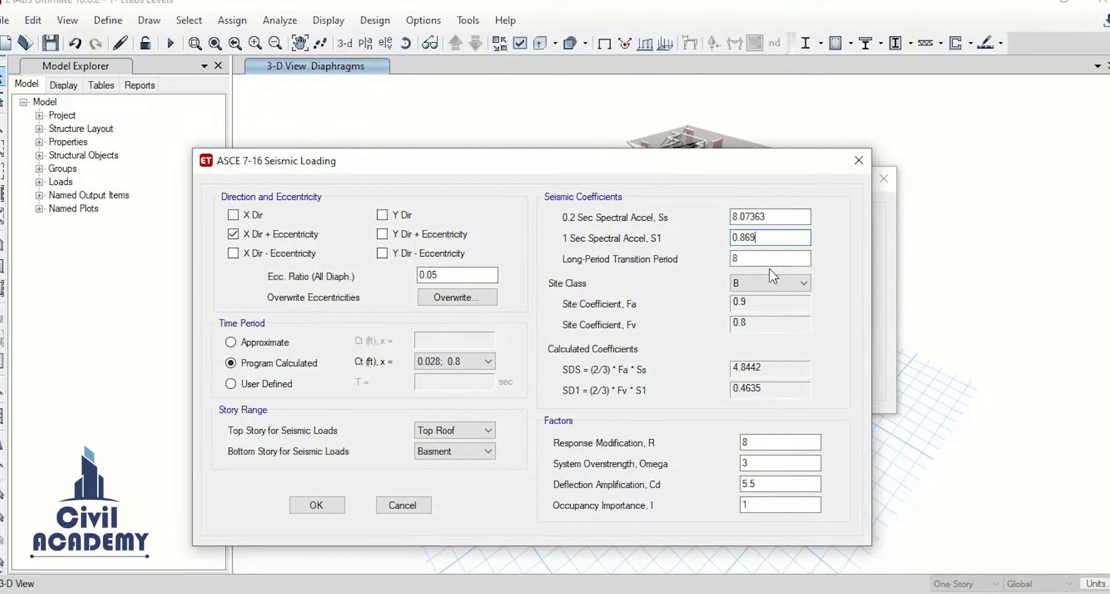
text(0.25*9.81)
click(809, 217)
click(777, 289)
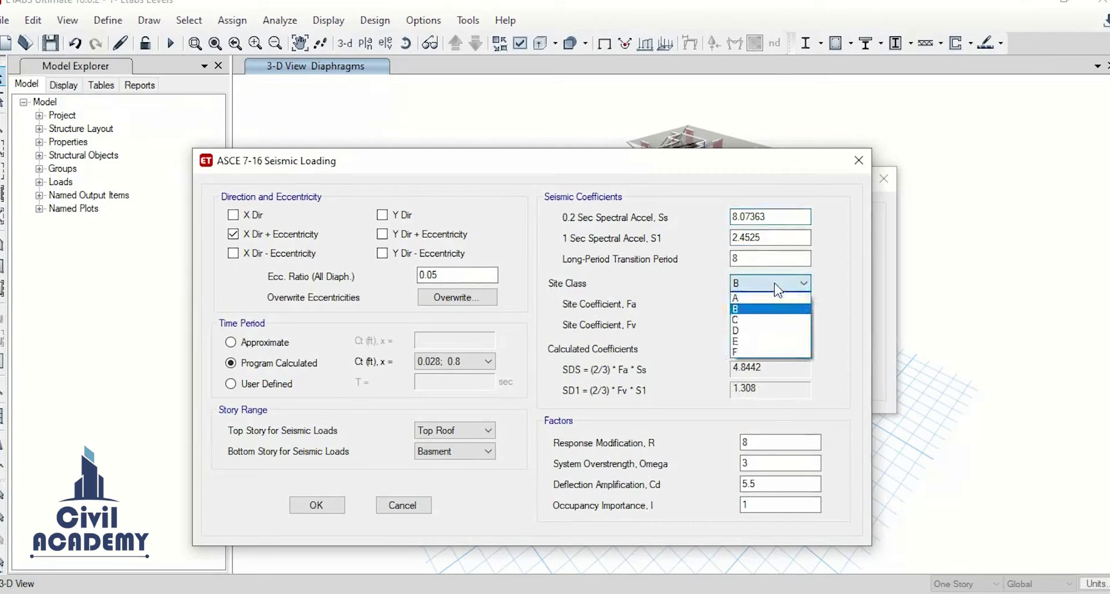
click(772, 322)
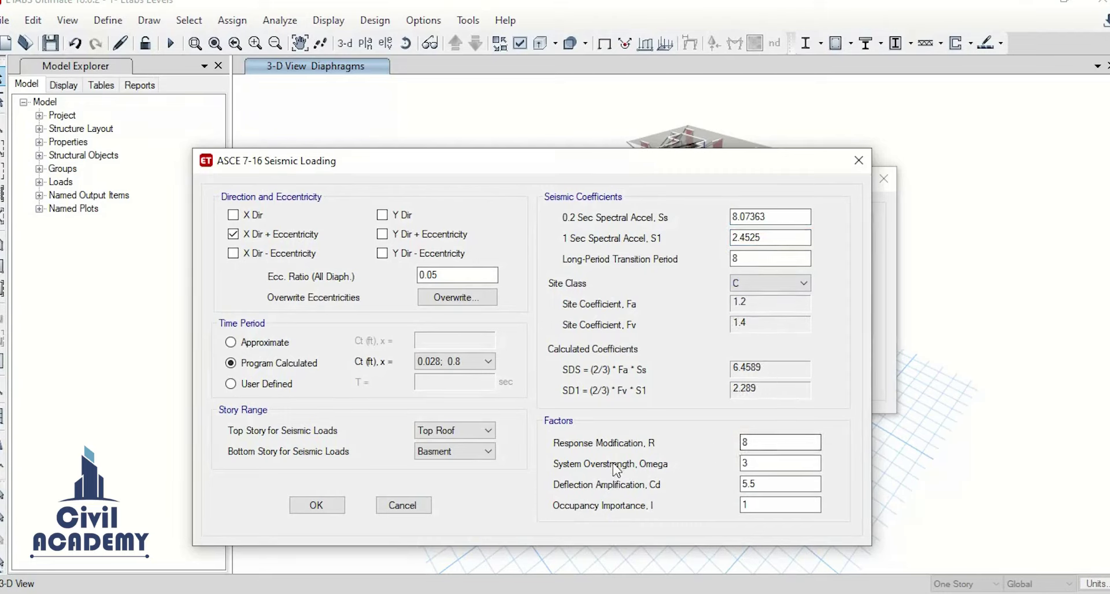
Set the occupancy importance I to 1 and the response modification factor R to 5
click(746, 504)
text(1)
double_click(745, 443)
text(5)
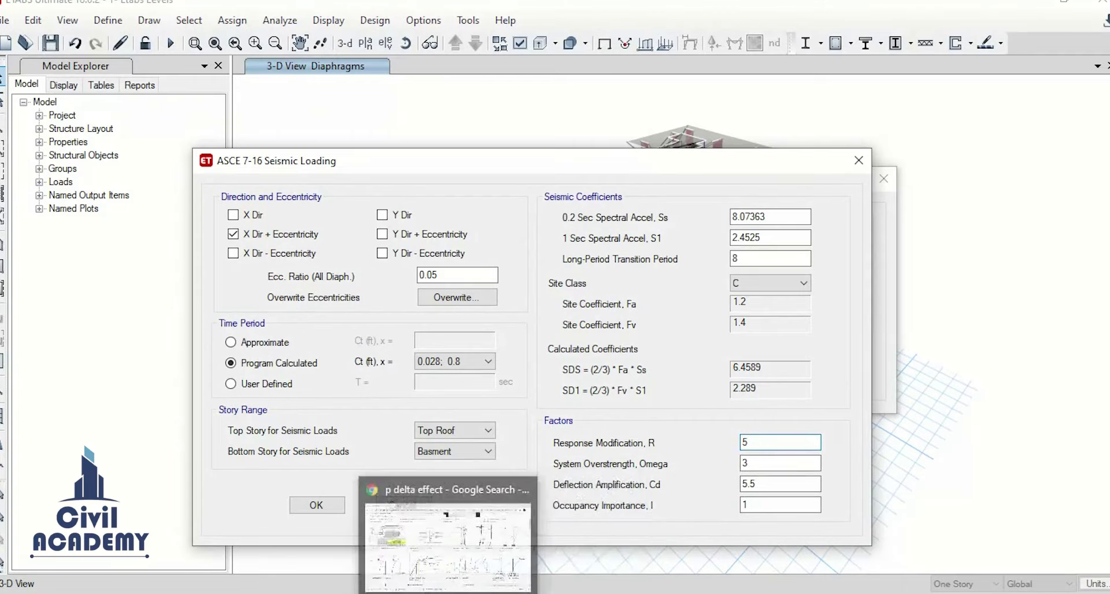
Switch to the SEISMIC-ASCE 7-16-v1.1 workbook in Excel and examine its contour maps and site classification and coefficient tables
mouse_move(591, 593)
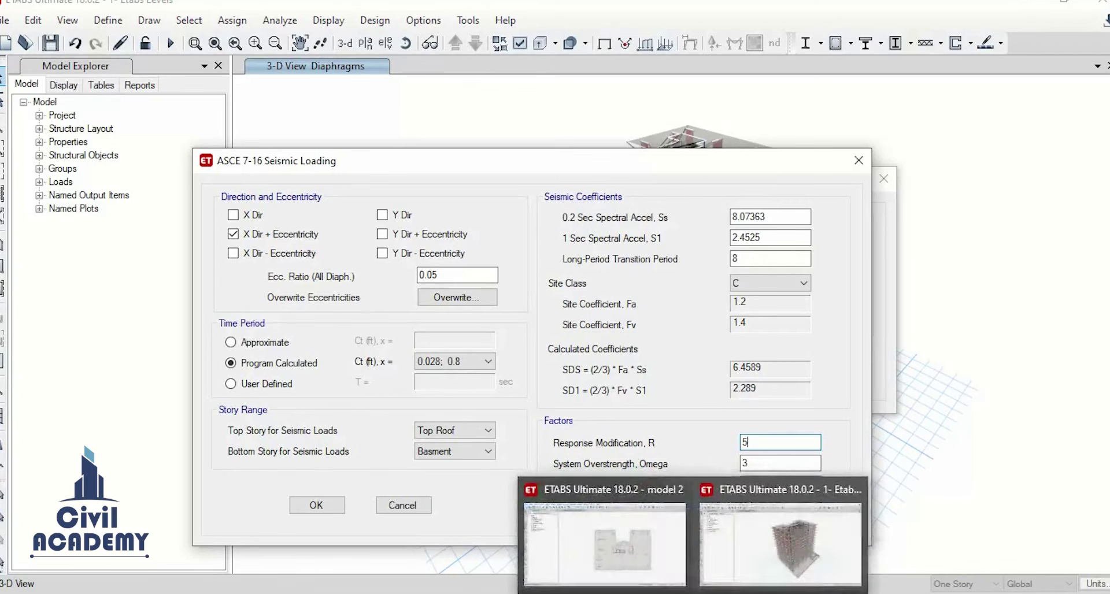
click(723, 593)
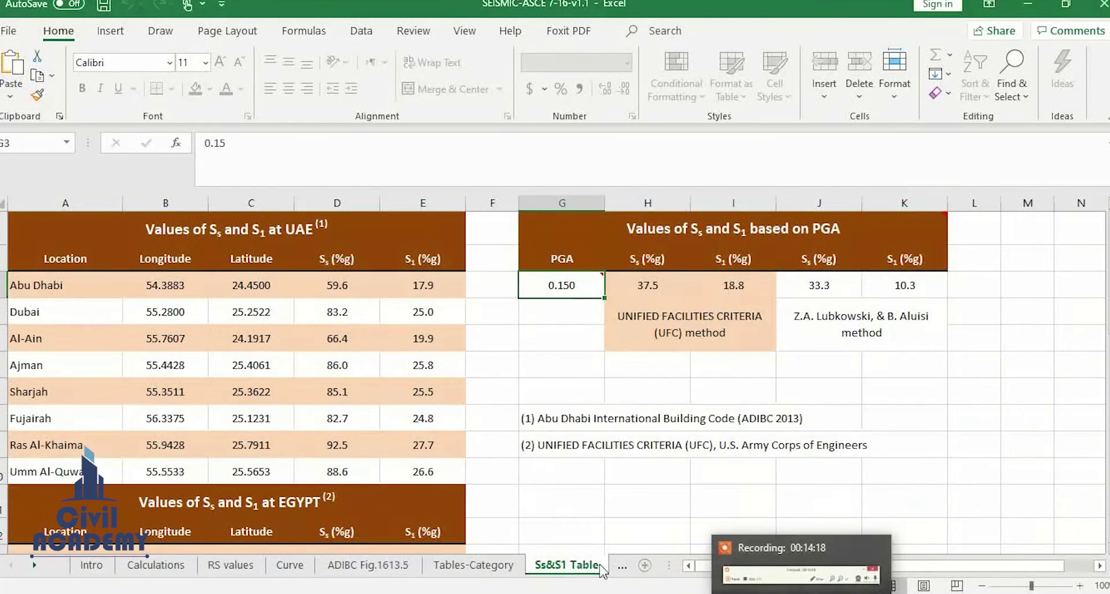
click(488, 567)
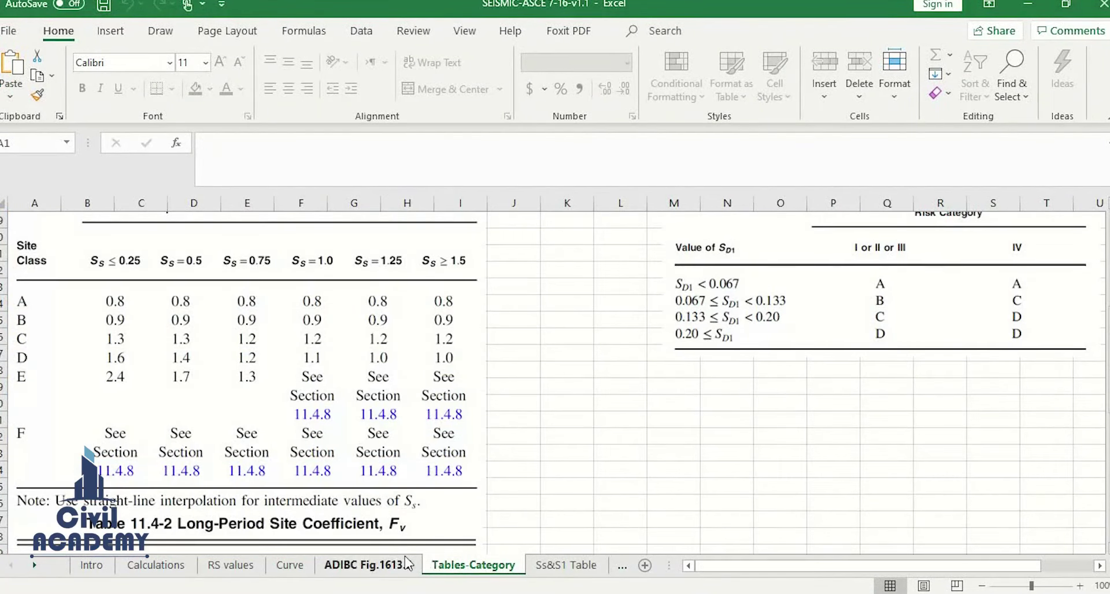
scroll(389, 541, up, 5)
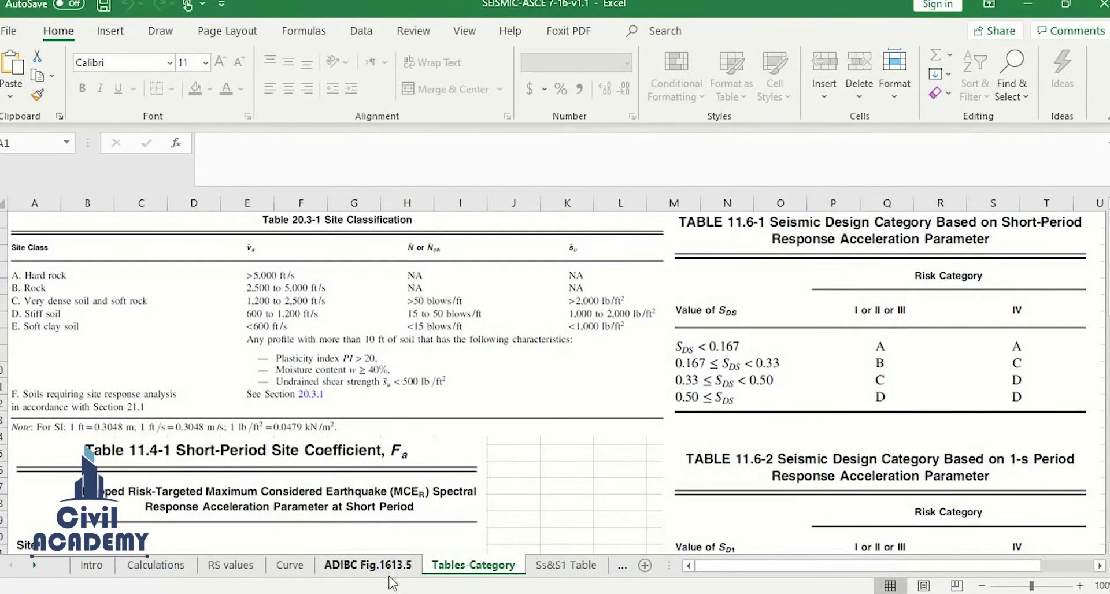
click(368, 566)
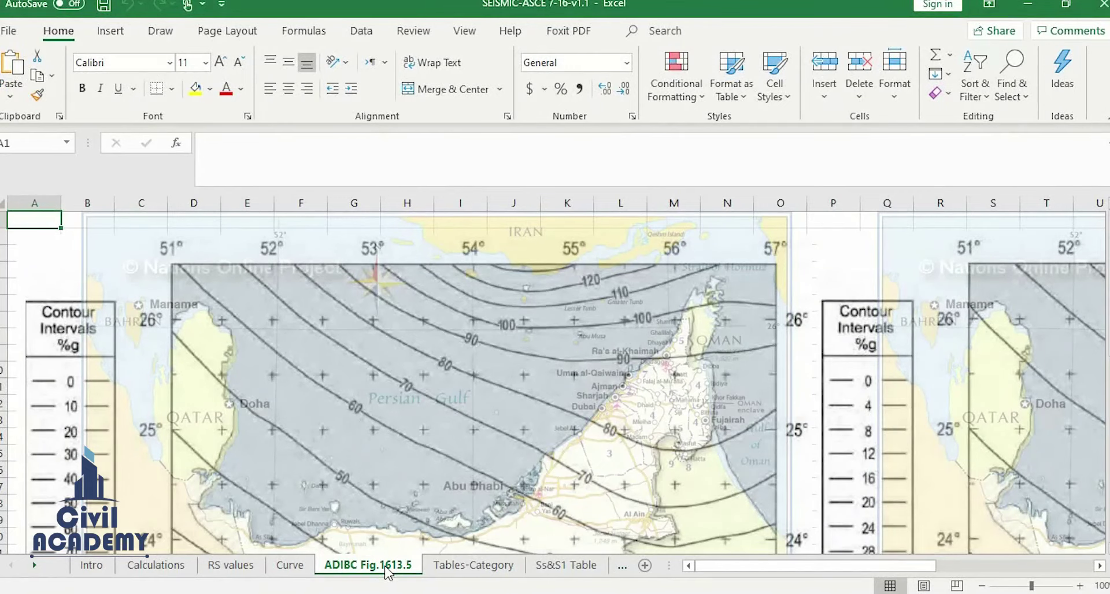
click(448, 569)
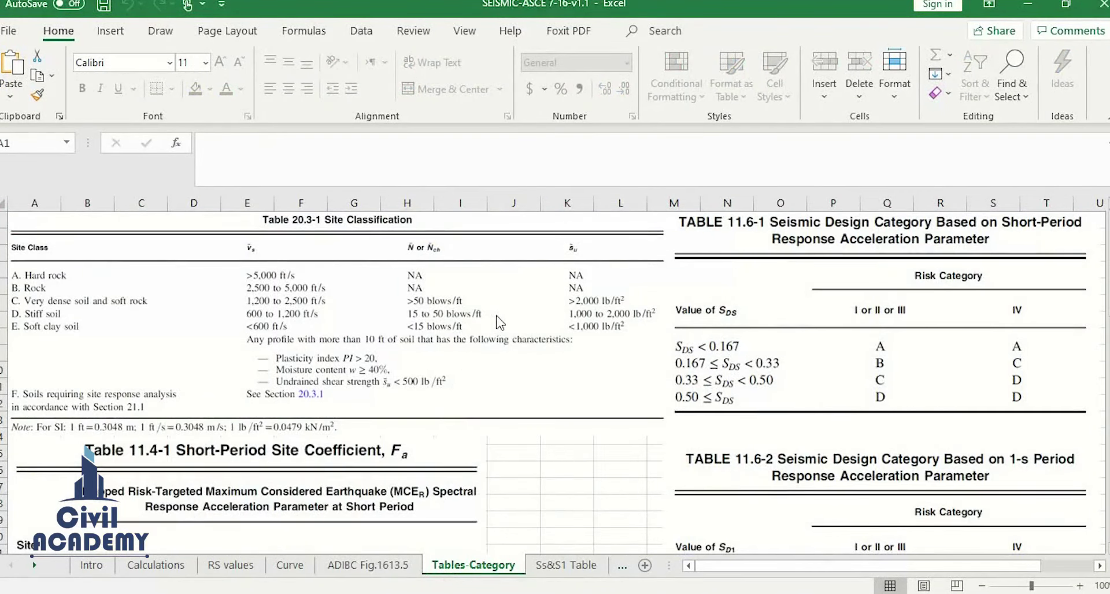
scroll(498, 322, down, 12)
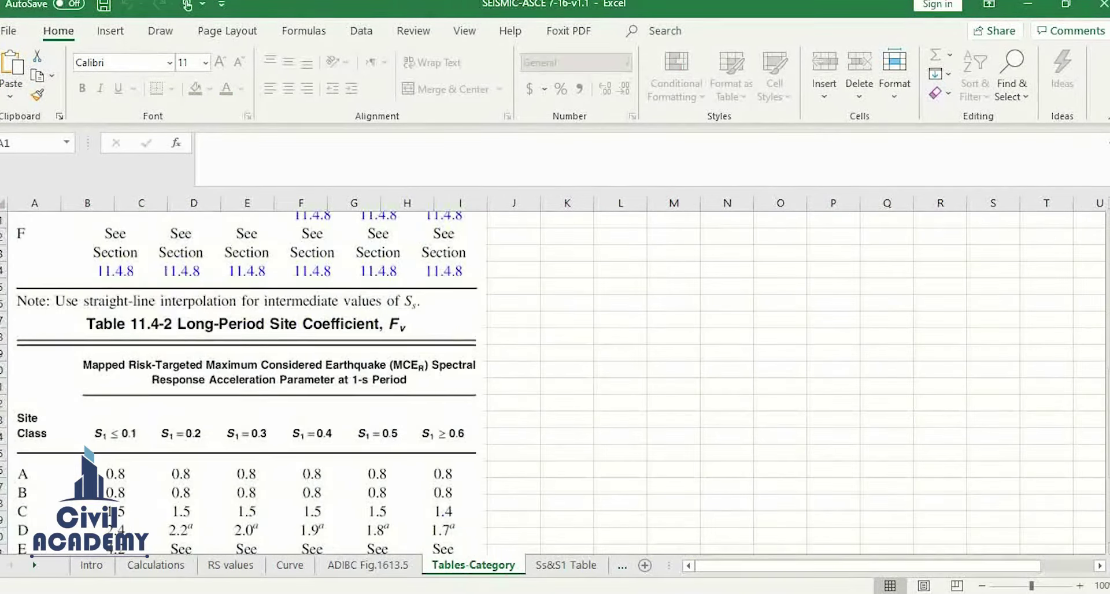
scroll(247, 415, down, 3)
scroll(247, 416, up, 15)
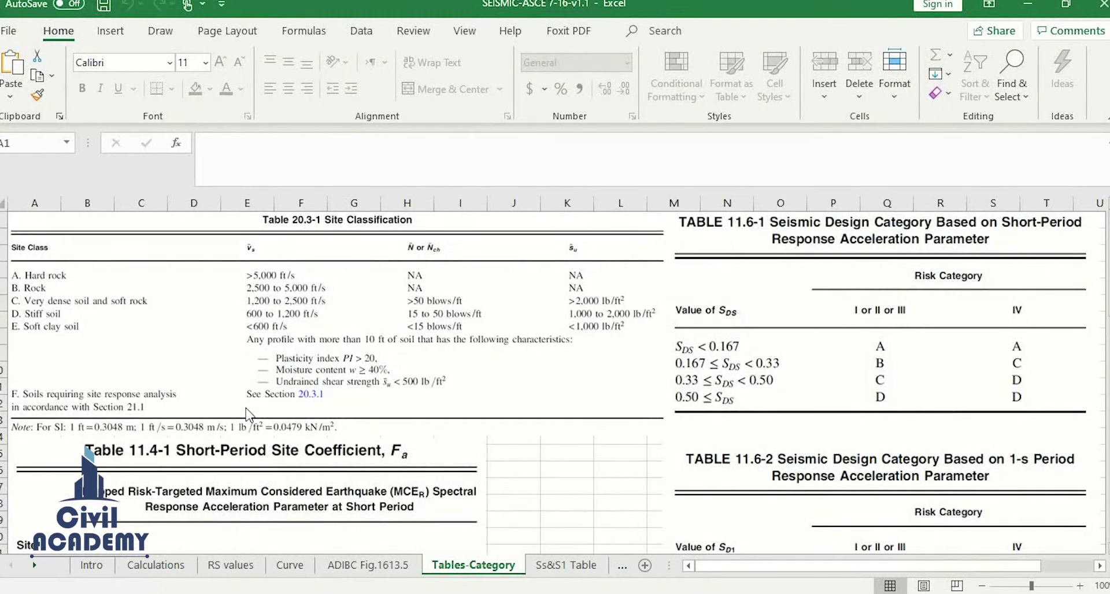
scroll(247, 415, down, 3)
View the response spectrum curve and RS values, ending on the Calculations sheet
click(368, 565)
click(292, 566)
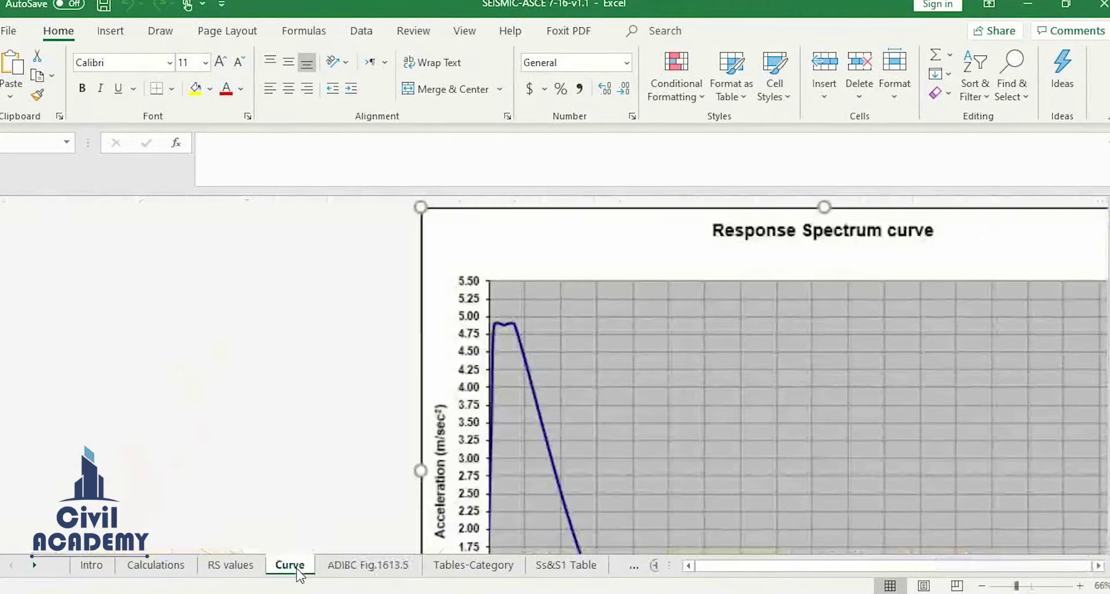
click(230, 567)
click(178, 570)
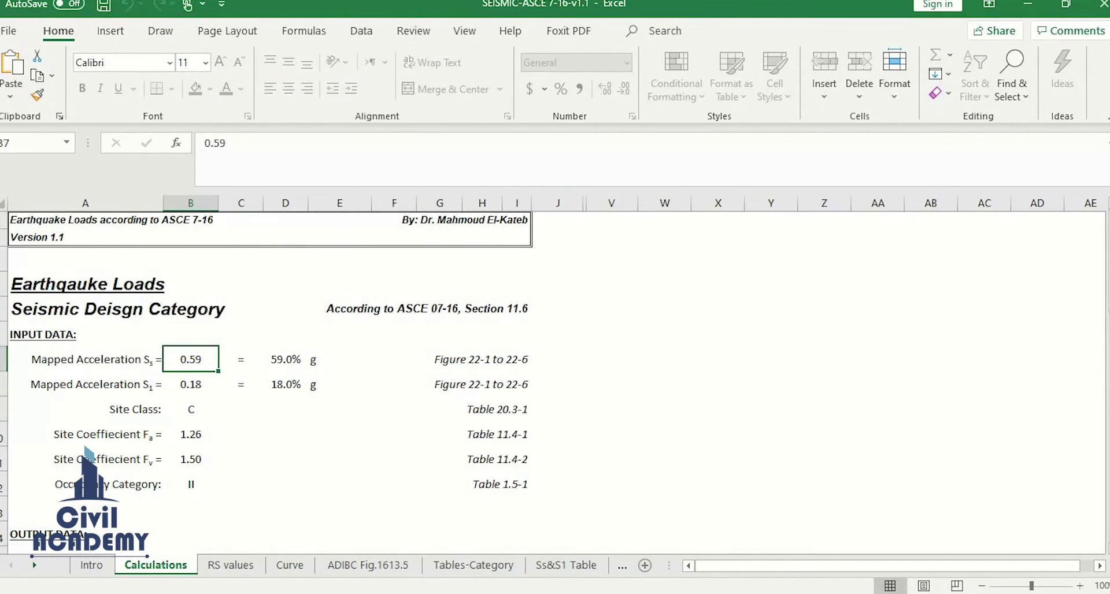
Consult the Ss&S1 Table for Dubai and enter 83.2 as the mapped acceleration Ss on the Calculations sheet
text(5)
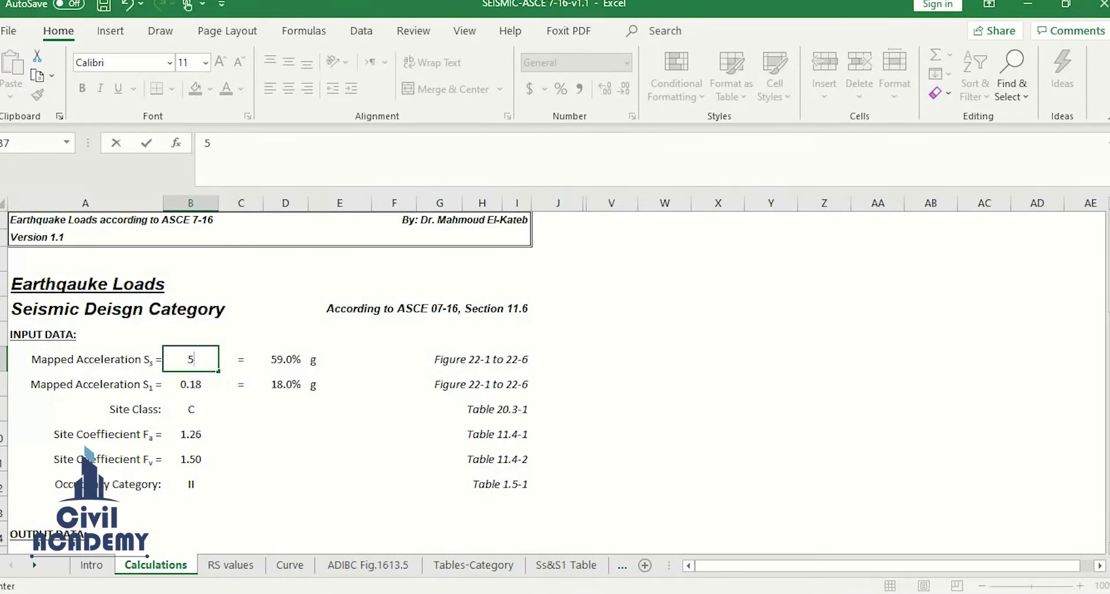
click(486, 566)
click(550, 566)
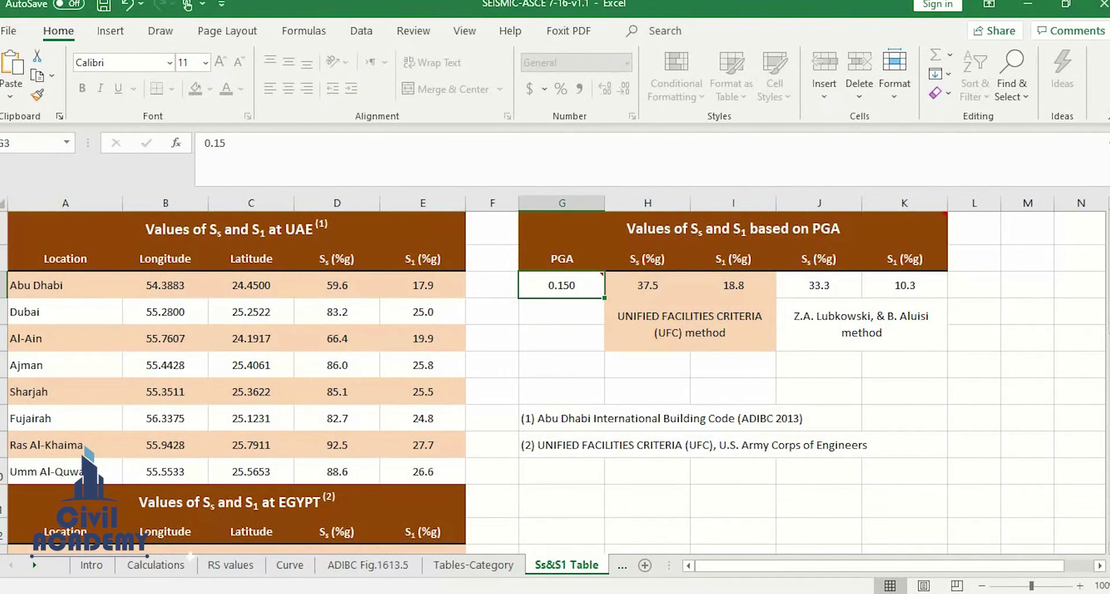
click(142, 567)
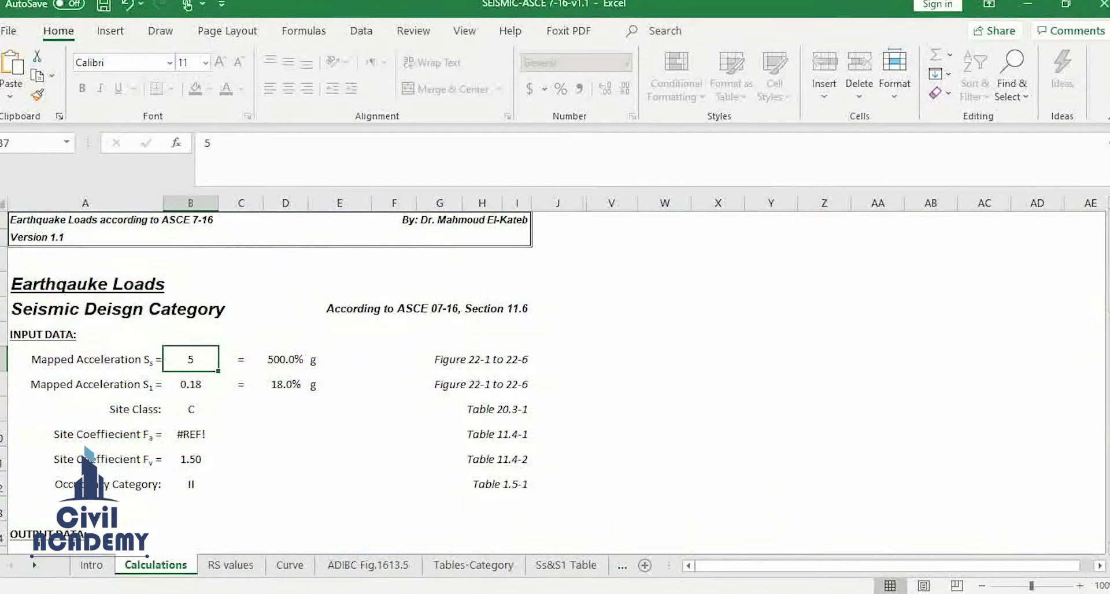
text(58)
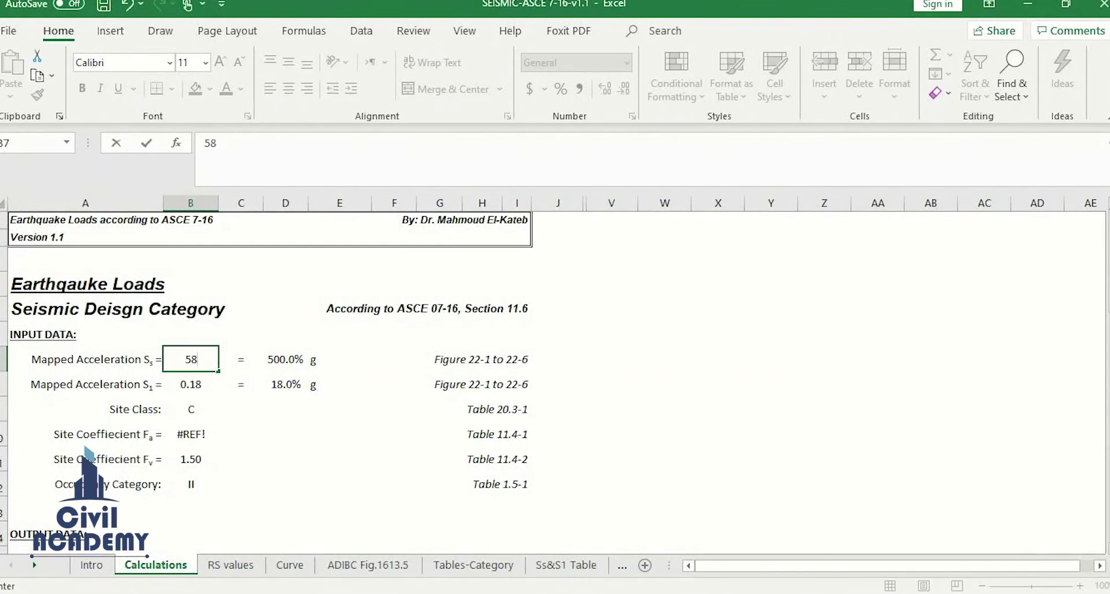
key(BackSpace)
key(BackSpace)
text(83.2)
key(Return)
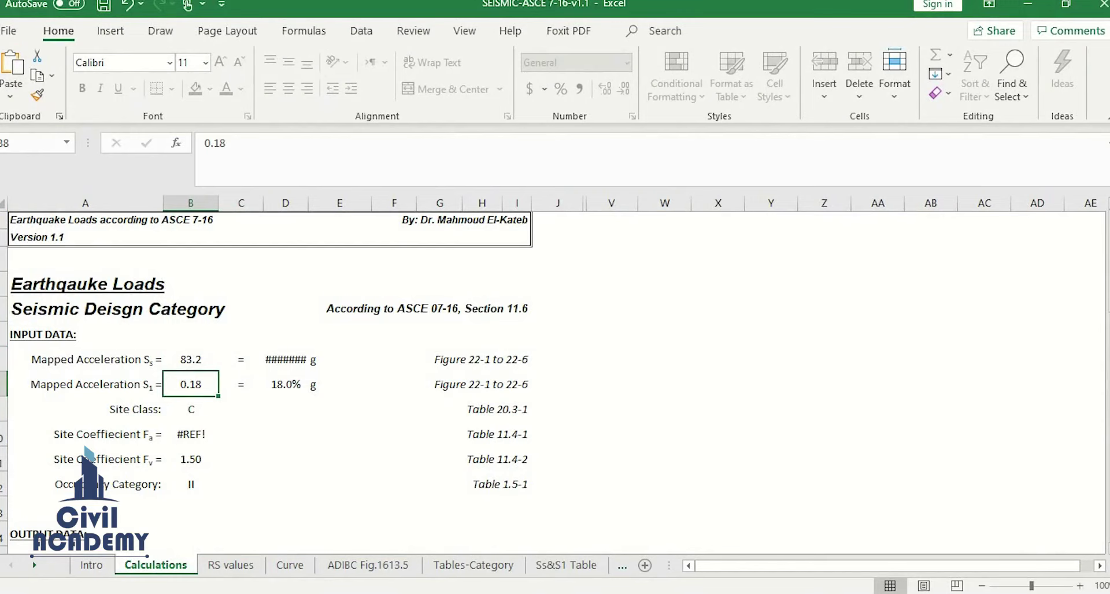
Set the mapped acceleration S1 to 0.25 and Ss to 0.832
text(0.25)
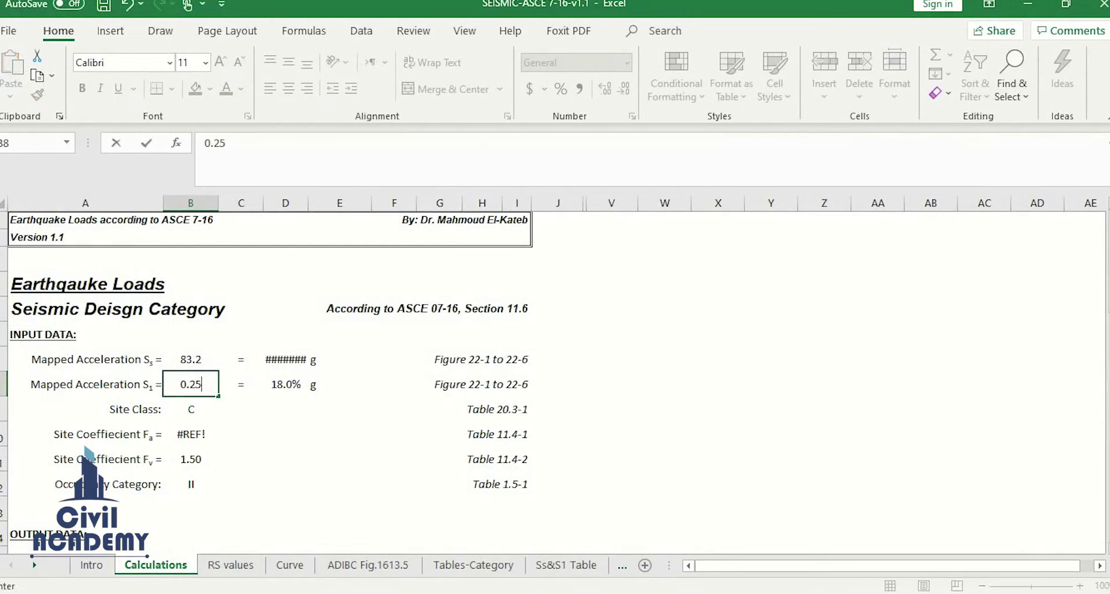
key(Return)
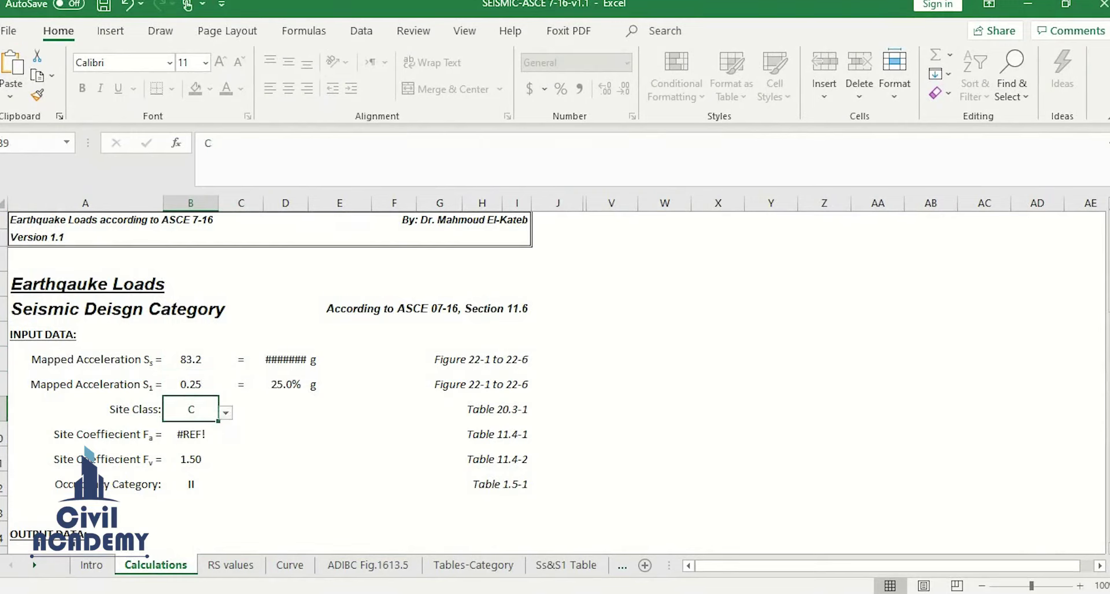
key(Up)
key(Up)
text(0.832)
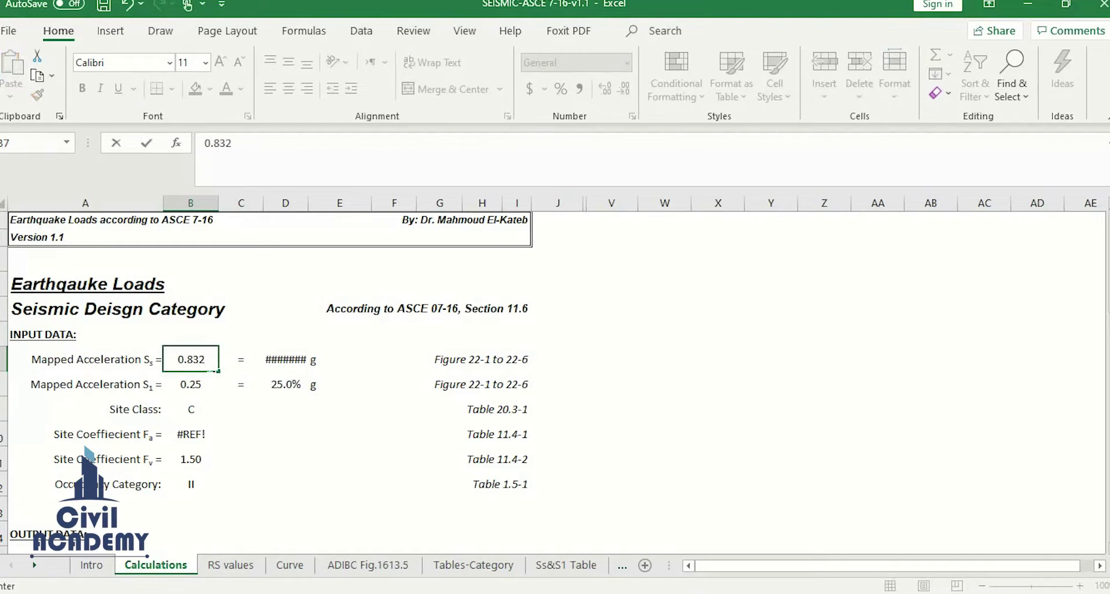
key(Return)
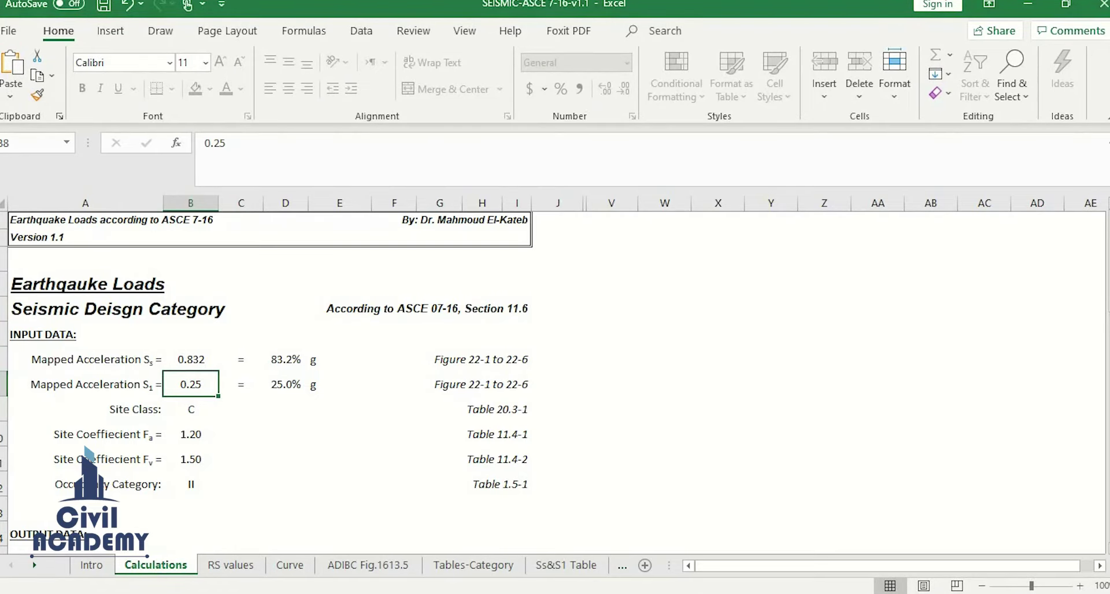
Change the occupancy category in the seismic design inputs to III
scroll(266, 381, down, 2)
key(Down)
key(Down)
key(Down)
key(Down)
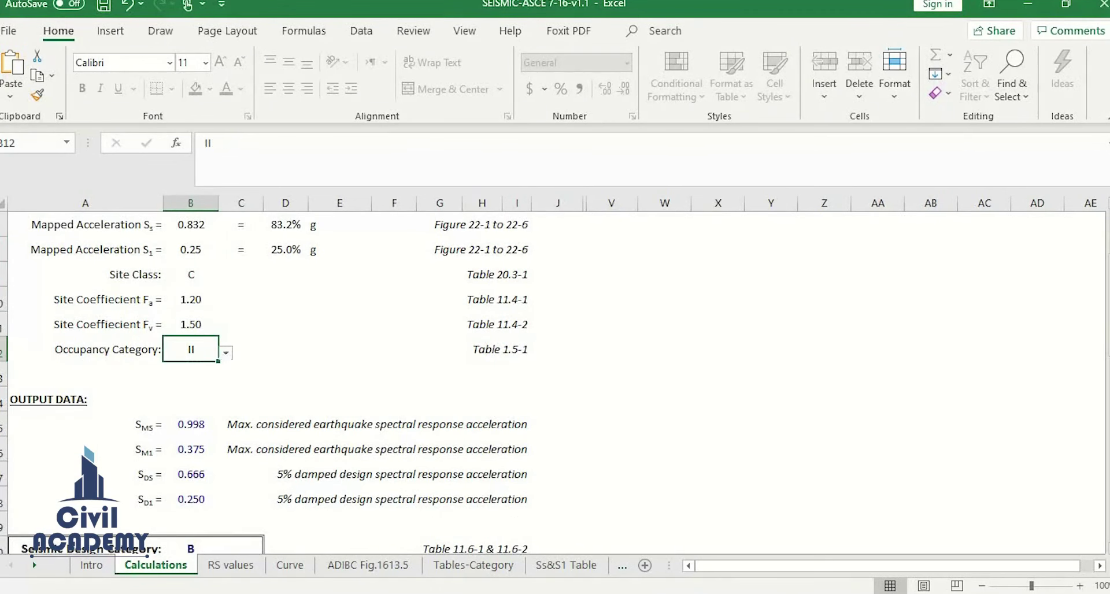
click(226, 352)
click(195, 386)
Review the equivalent lateral force inputs and outputs down to the seismic base shear
scroll(194, 392, down, 4)
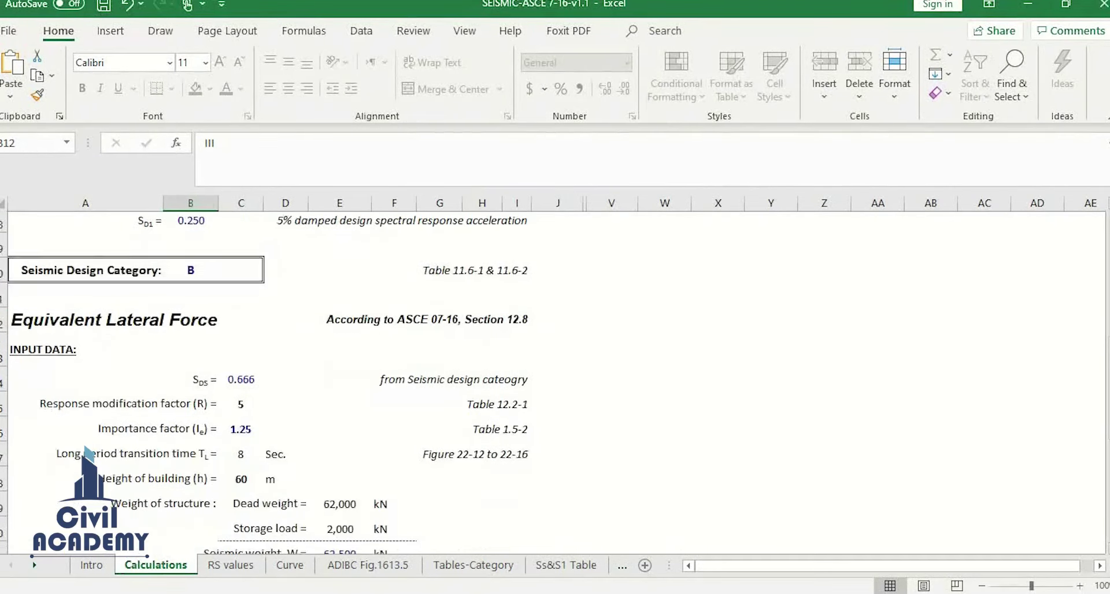
scroll(195, 392, down, 3)
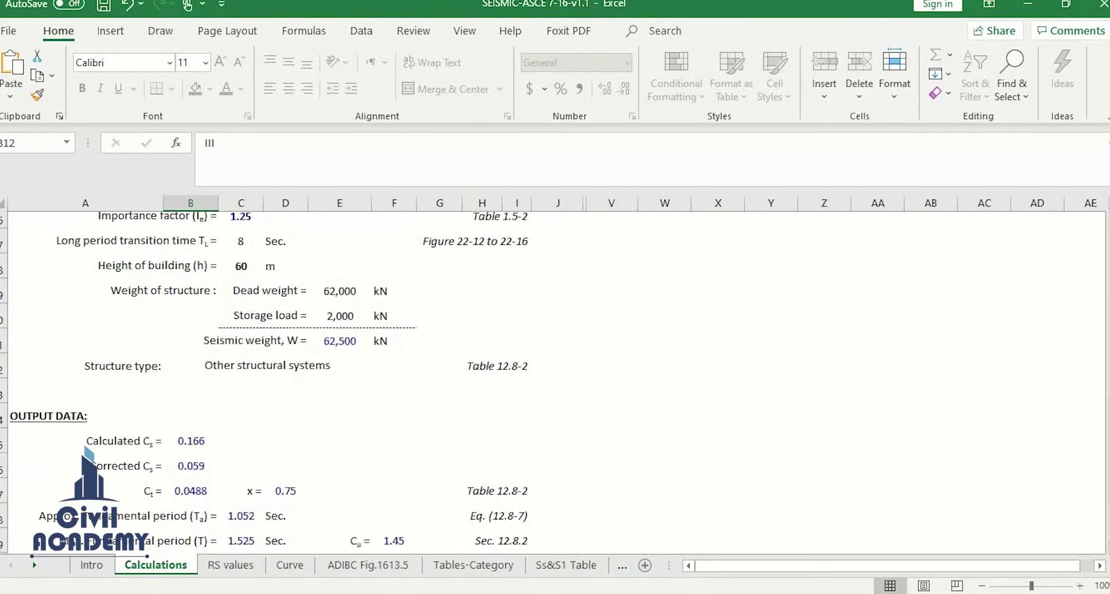
scroll(264, 382, down, 4)
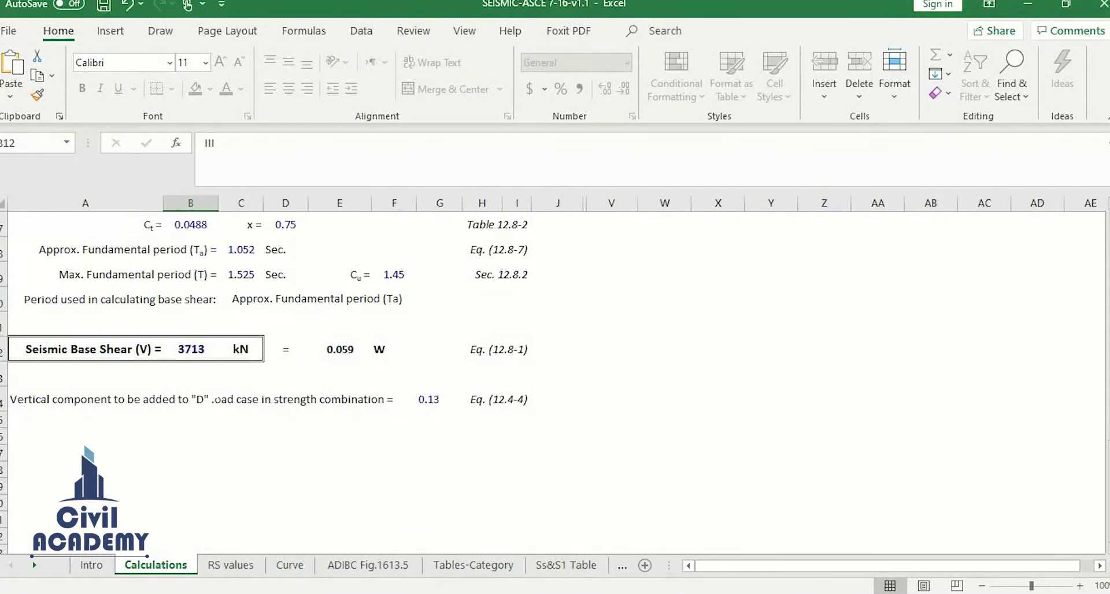
scroll(265, 382, up, 2)
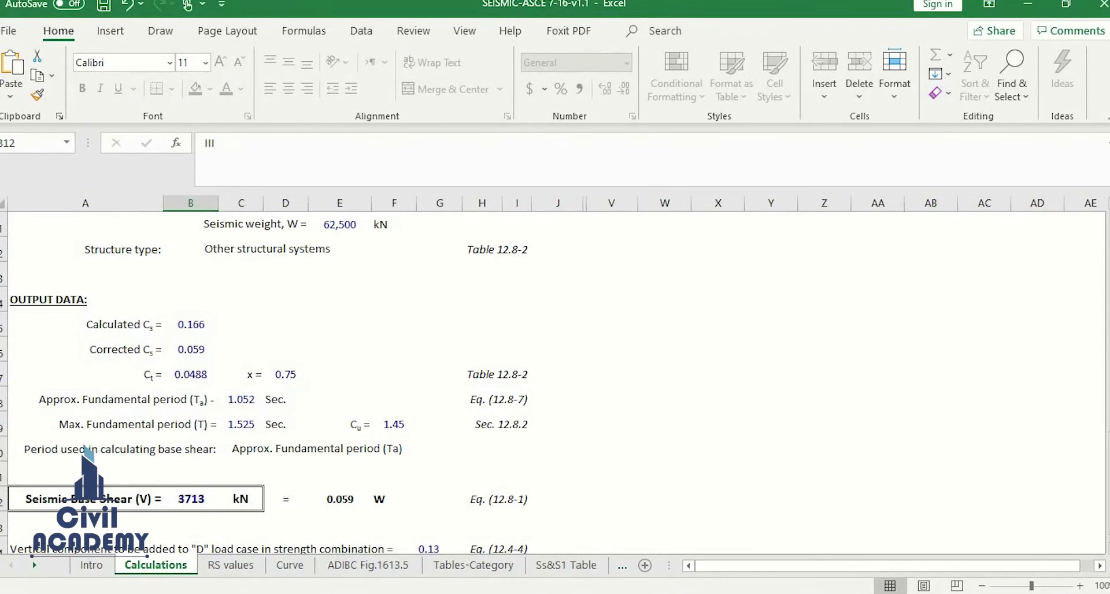
scroll(555, 381, up, 5)
scroll(555, 381, up, 4)
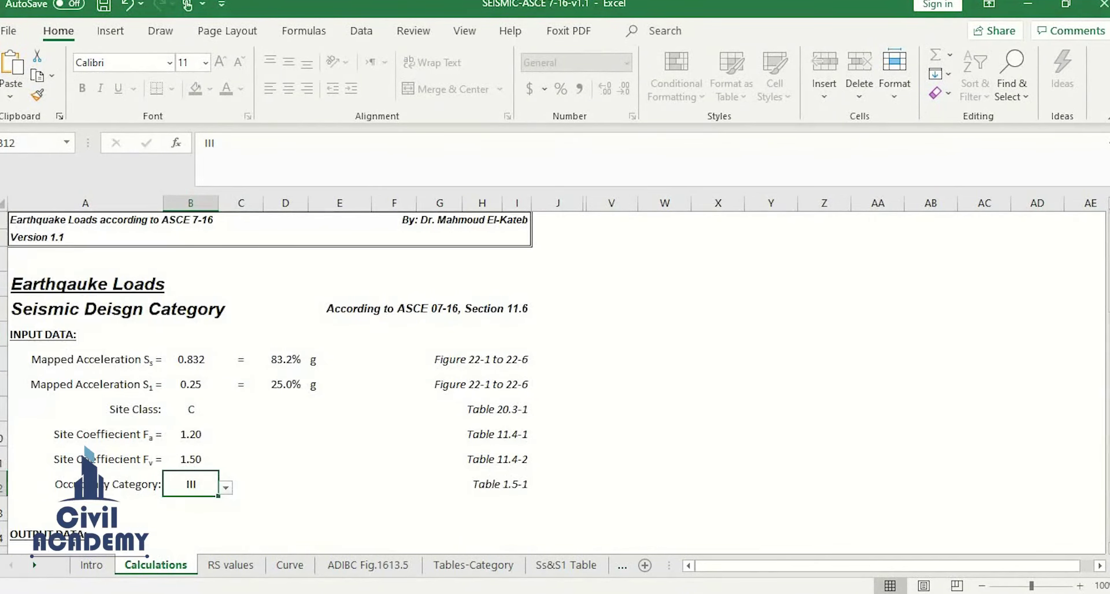
Overwrite the Seismic Design Category result on the Calculations sheet with C
scroll(555, 382, down, 3)
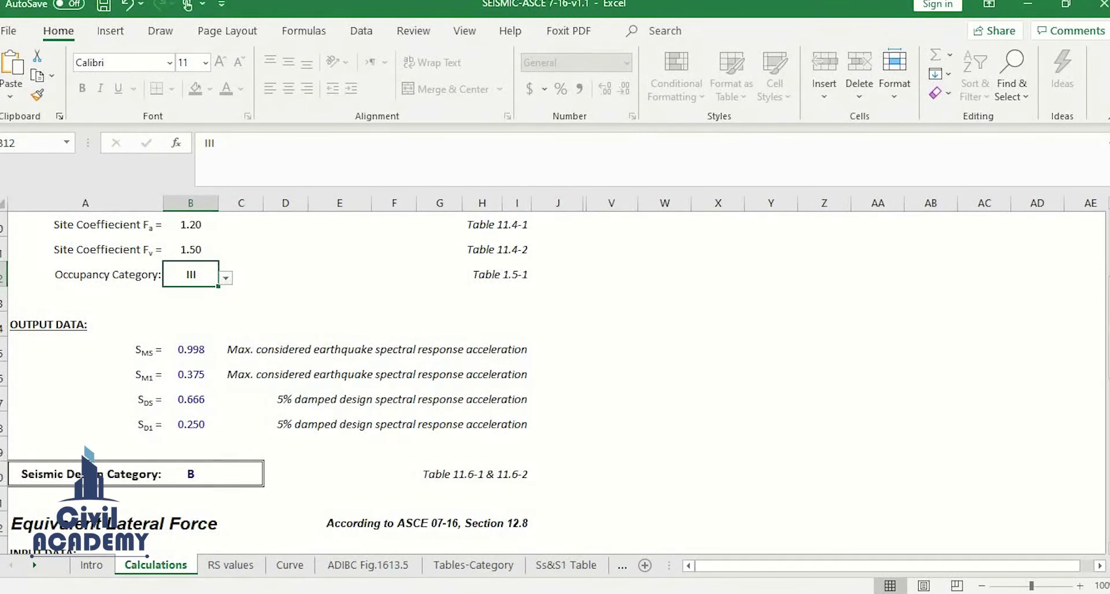
scroll(555, 382, down, 1)
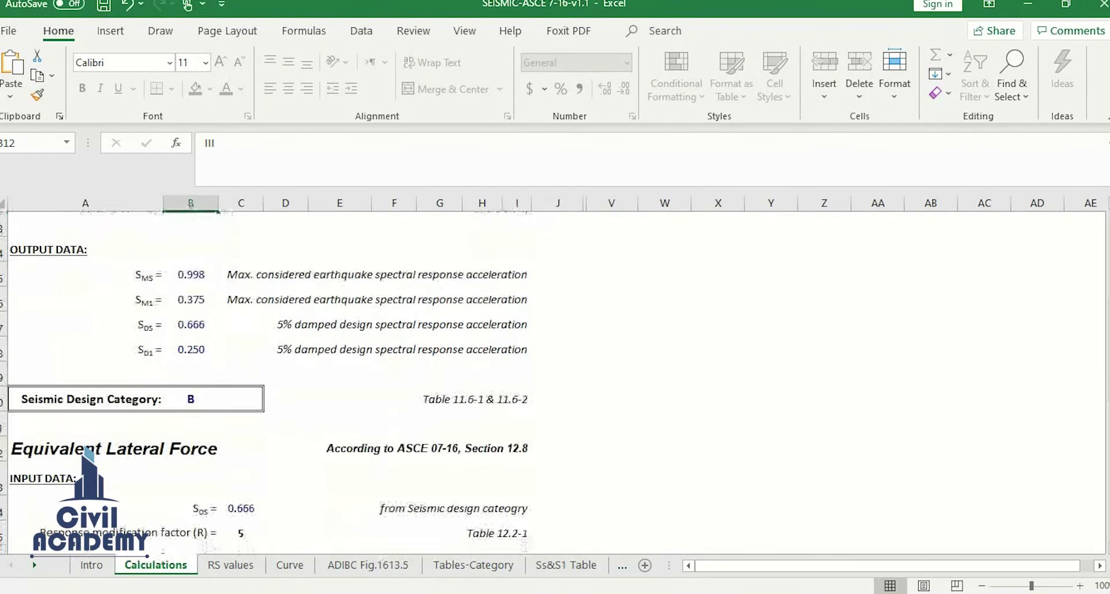
key(Down)
key(Down)
key(Down)
key(Down)
key(Down)
key(Down)
key(Down)
key(Down)
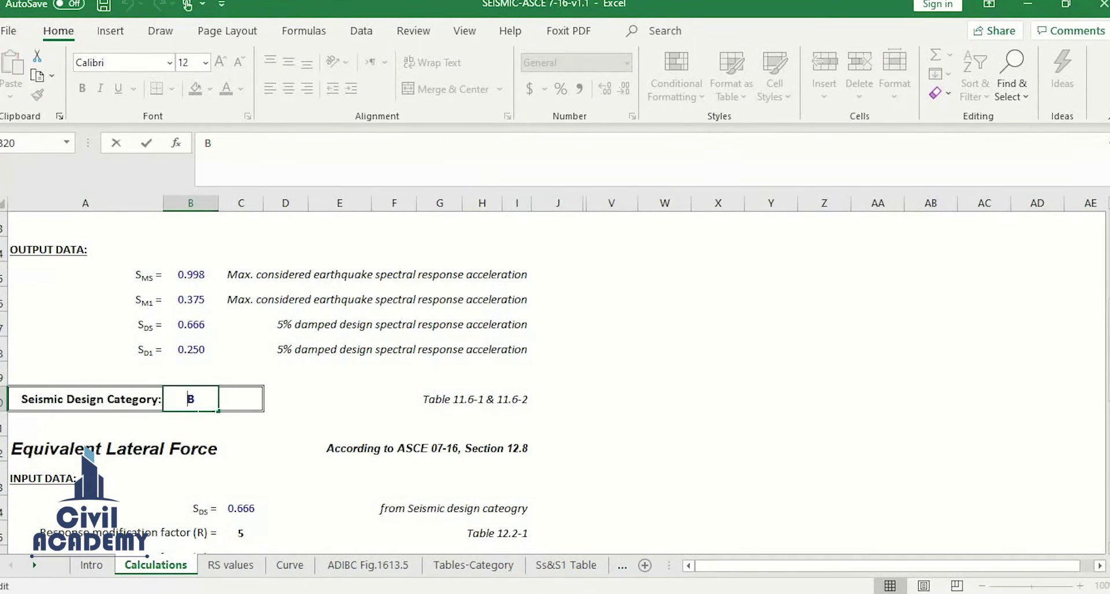
key(F2)
key(shift+Left)
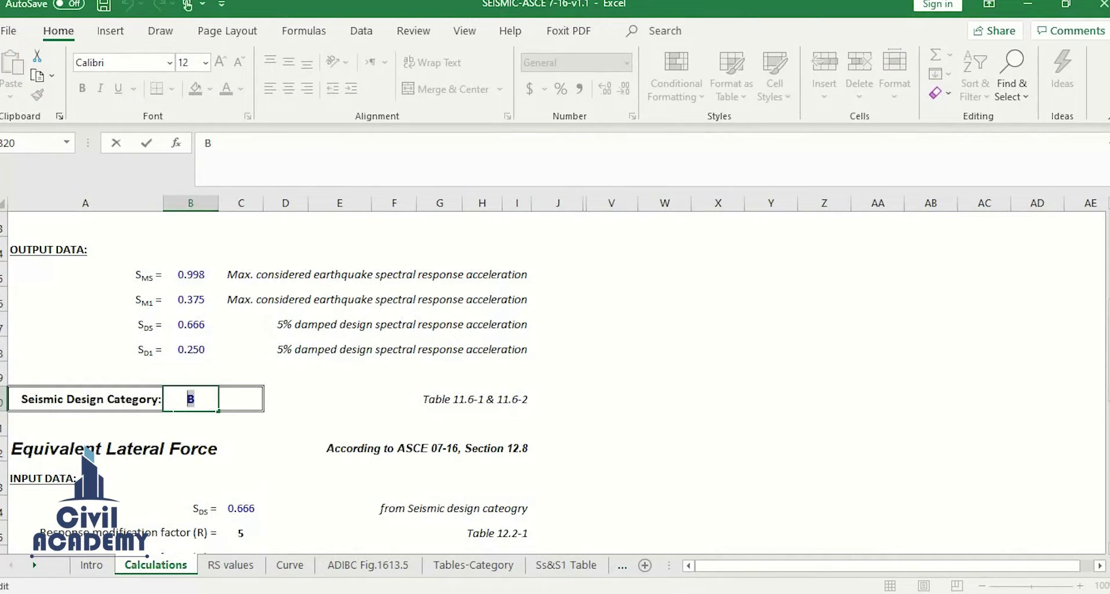
text(c)
text(C)
key(Return)
Review the equivalent lateral force inputs from the response modification factor down to the structure type
key(Down)
key(Down)
key(Down)
key(Down)
key(Down)
key(Down)
key(Down)
key(Down)
key(Down)
key(Down)
key(Down)
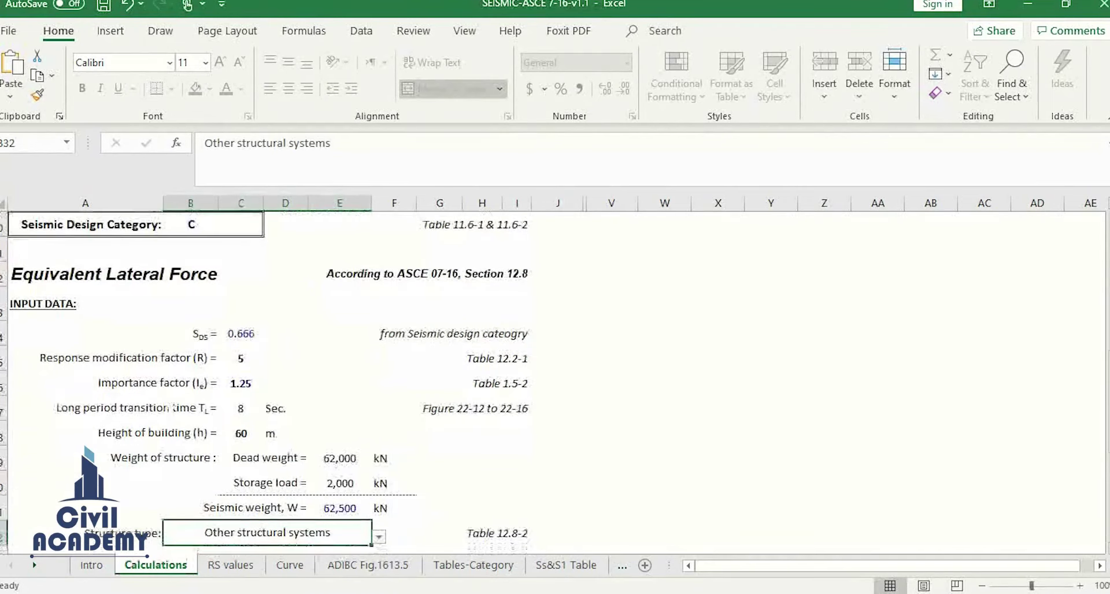
key(Up)
key(Up)
key(Up)
key(Up)
key(Up)
key(Up)
key(Up)
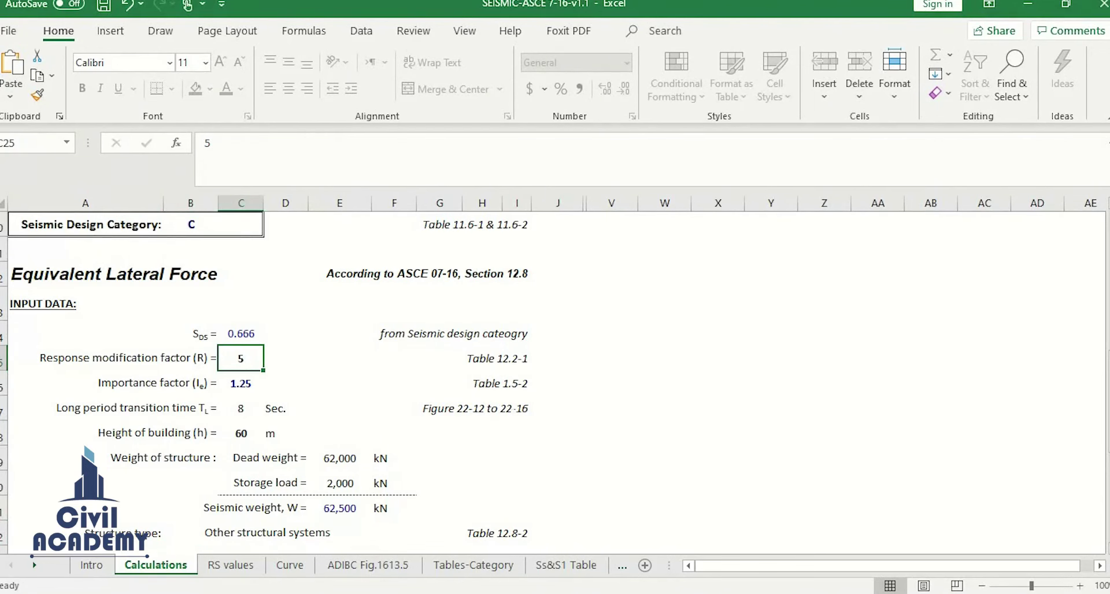
Consult Table 12.2-1 for the design coefficients and factors of bearing wall systems
click(590, 569)
click(617, 569)
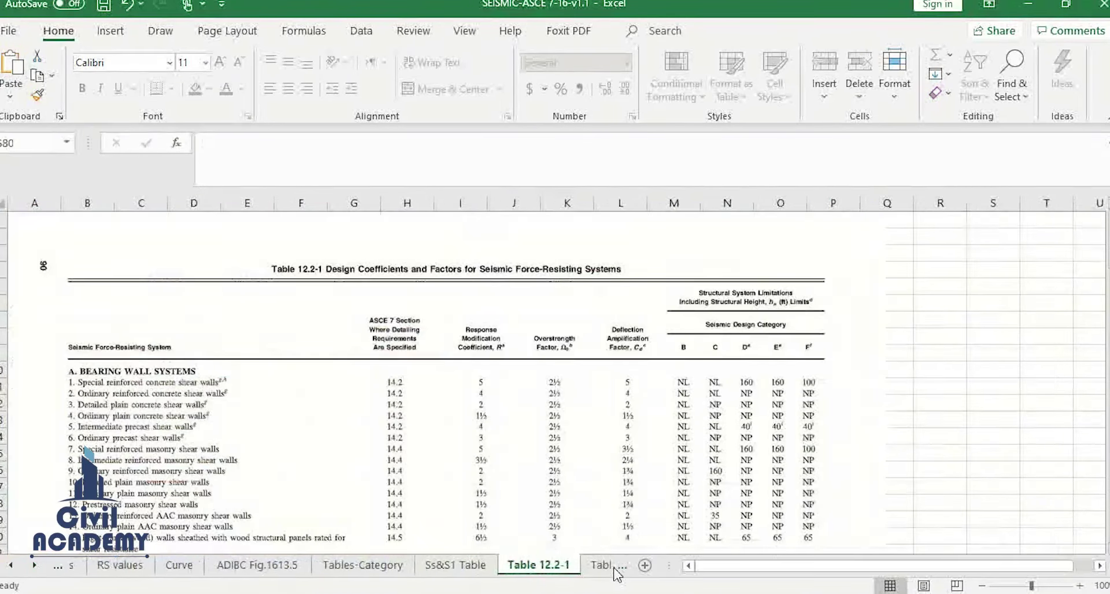
scroll(457, 411, down, 2)
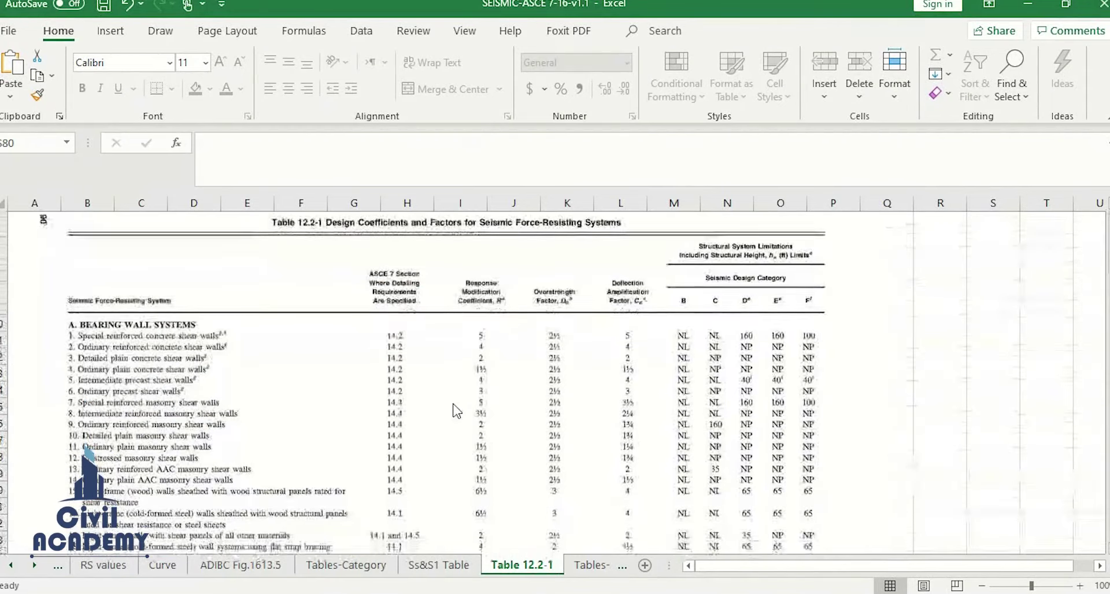
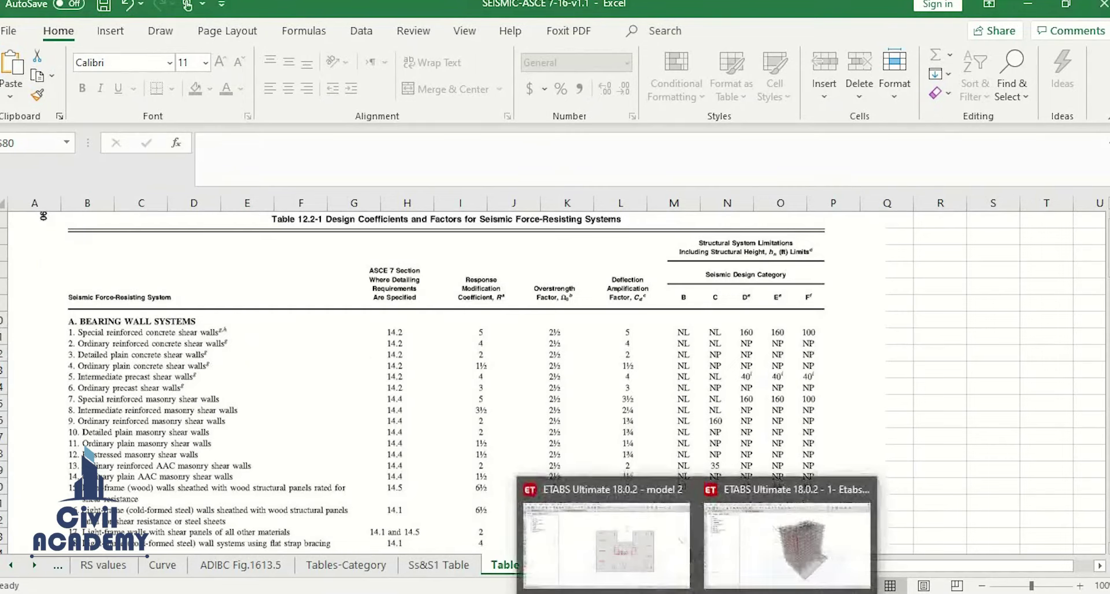
Switch to the ETABS building model and set R to 4, Omega to 2.5 and Cd to 4 for the Qx + e load, accepting the settings
mouse_move(697, 593)
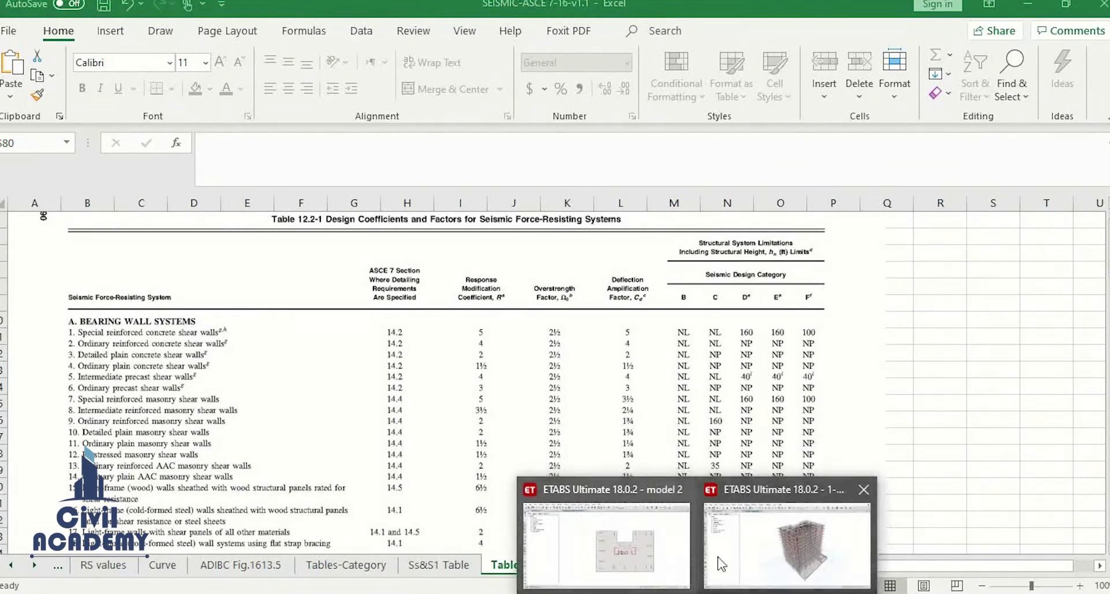
click(766, 552)
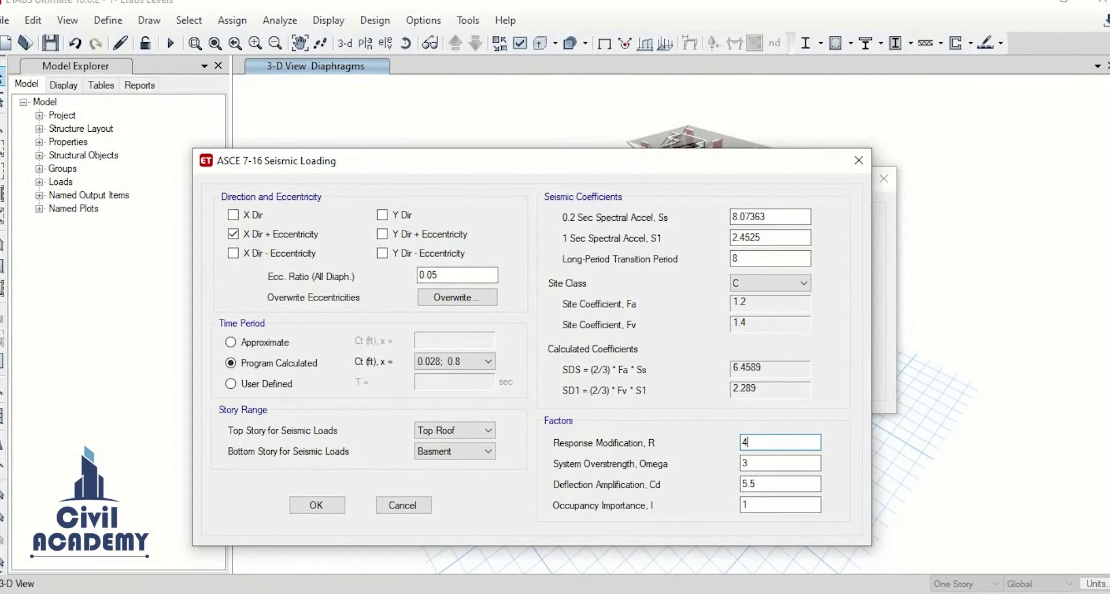
text(4)
key(Tab)
text(2.5)
key(Tab)
text(4)
key(Tab)
click(307, 511)
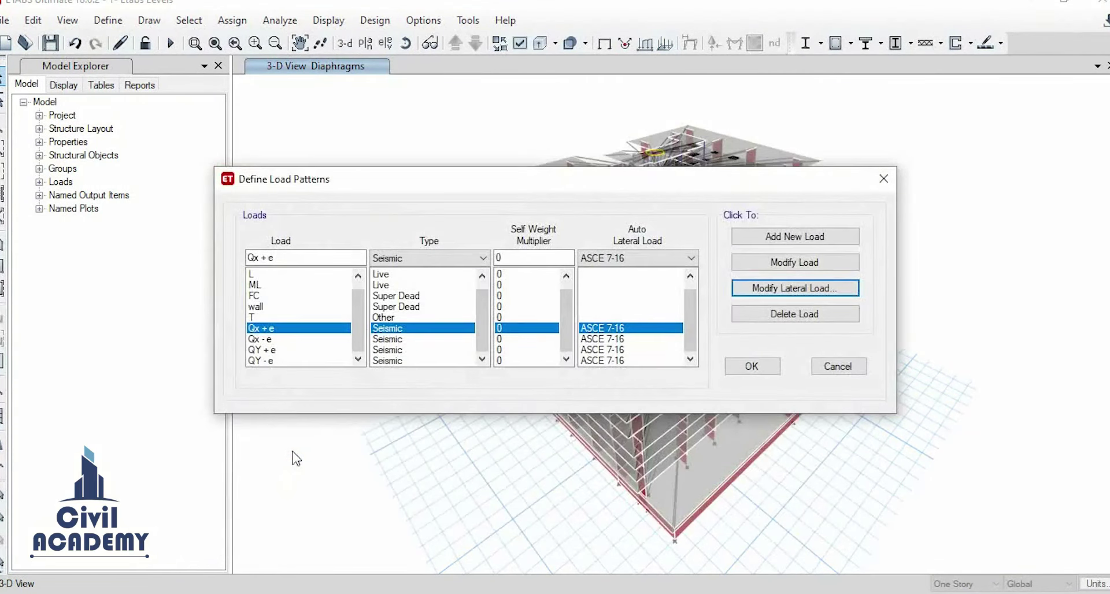
Open the Qx - e lateral load settings and leave only X Dir - Eccentricity enabled
click(268, 339)
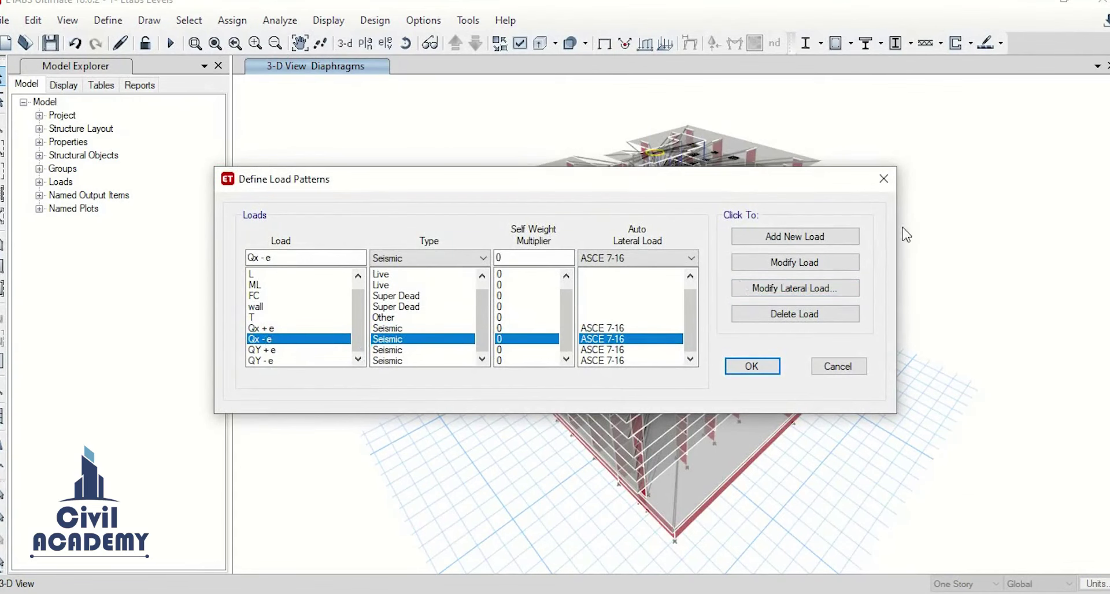
click(785, 292)
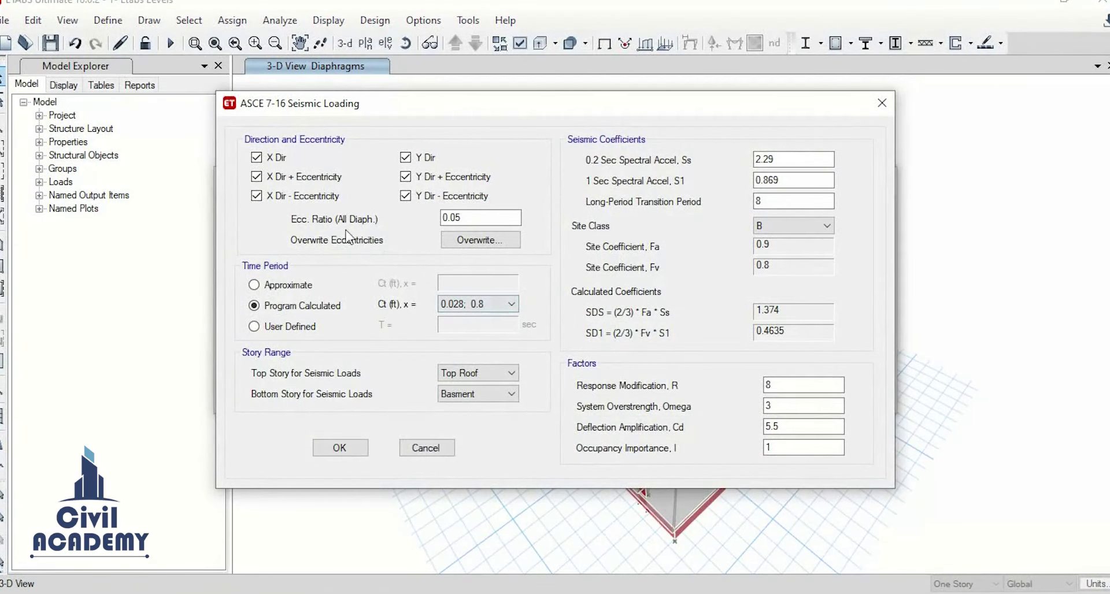
click(299, 200)
click(284, 176)
click(276, 160)
click(406, 158)
click(405, 177)
click(405, 196)
Set the Qx - e load's site class to C, response modification to 4, system overstrength to 2.5 and deflection amplification to 4
click(791, 222)
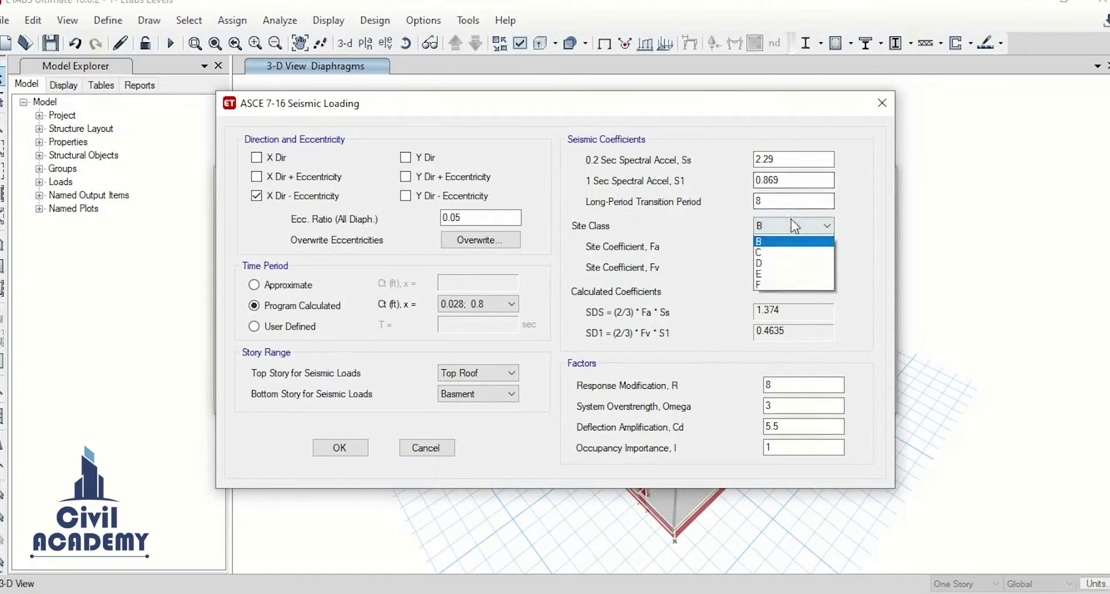
click(778, 252)
click(777, 384)
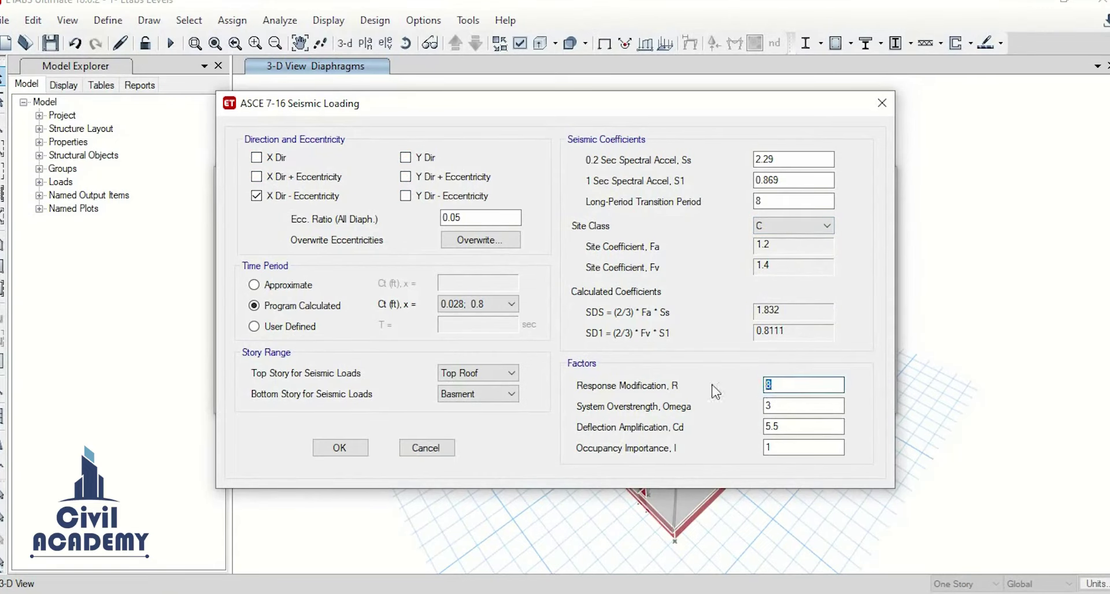
text(4)
key(Tab)
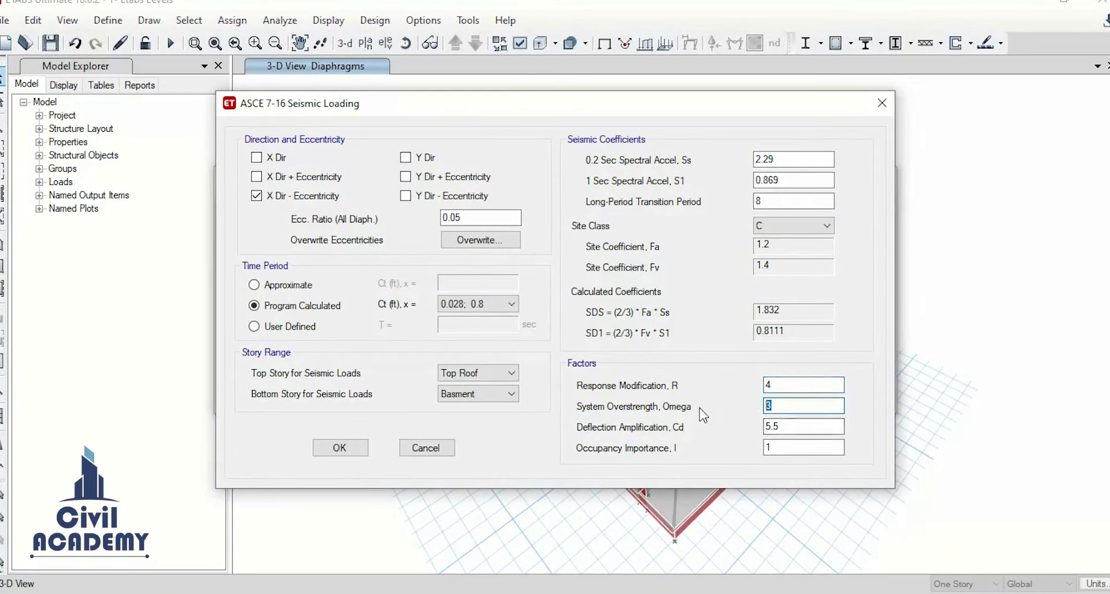
text(2.5)
key(Tab)
text(4)
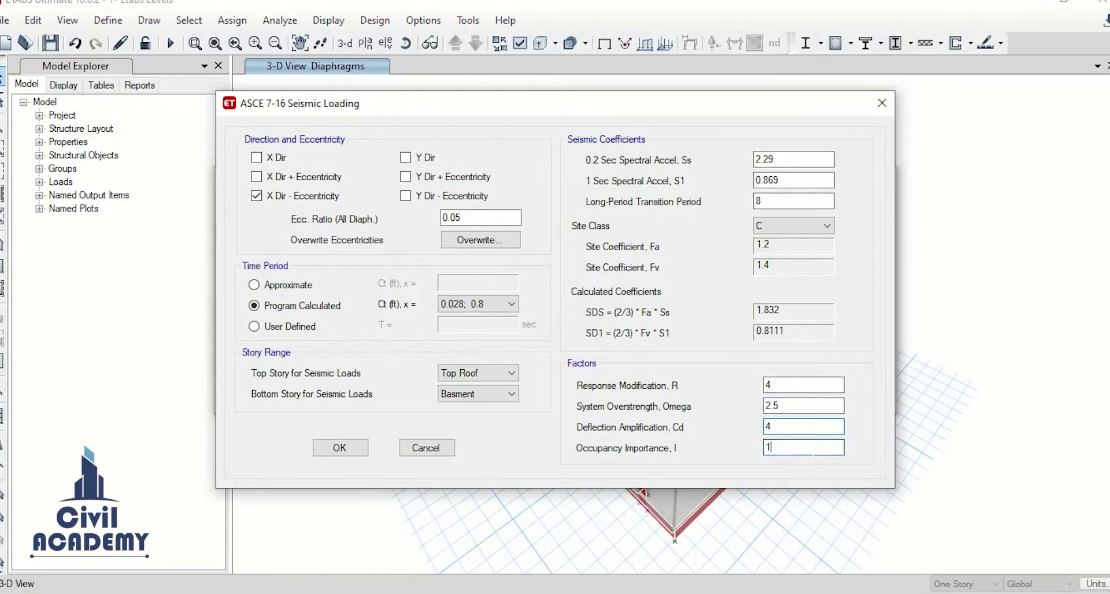
Switch to Excel and look up the mapped accelerations Ss and S1 on the Calculations sheet
double_click(765, 160)
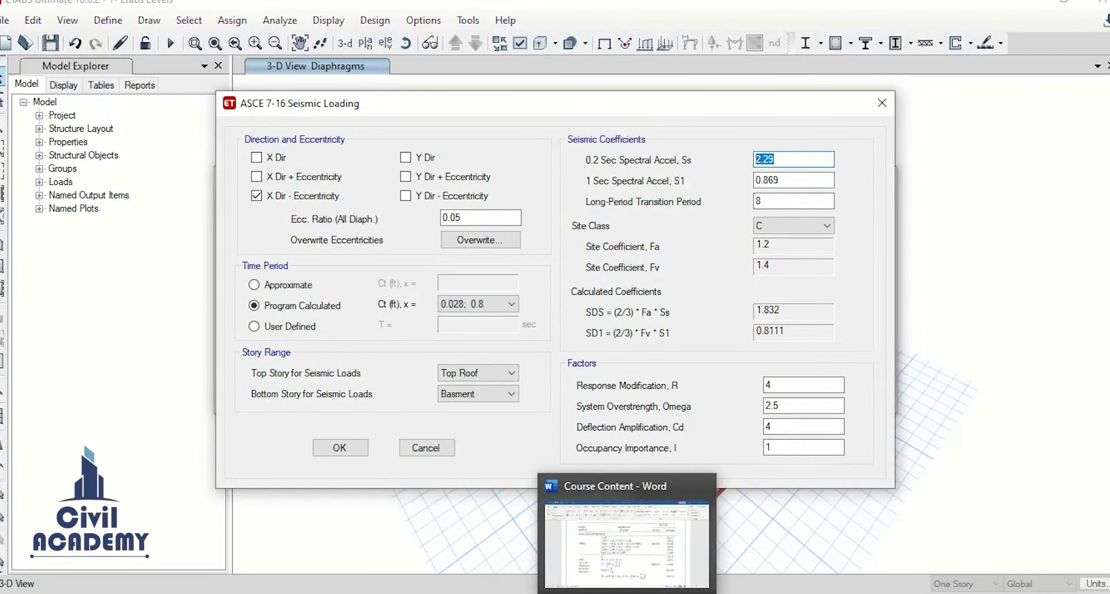
mouse_move(708, 593)
click(803, 589)
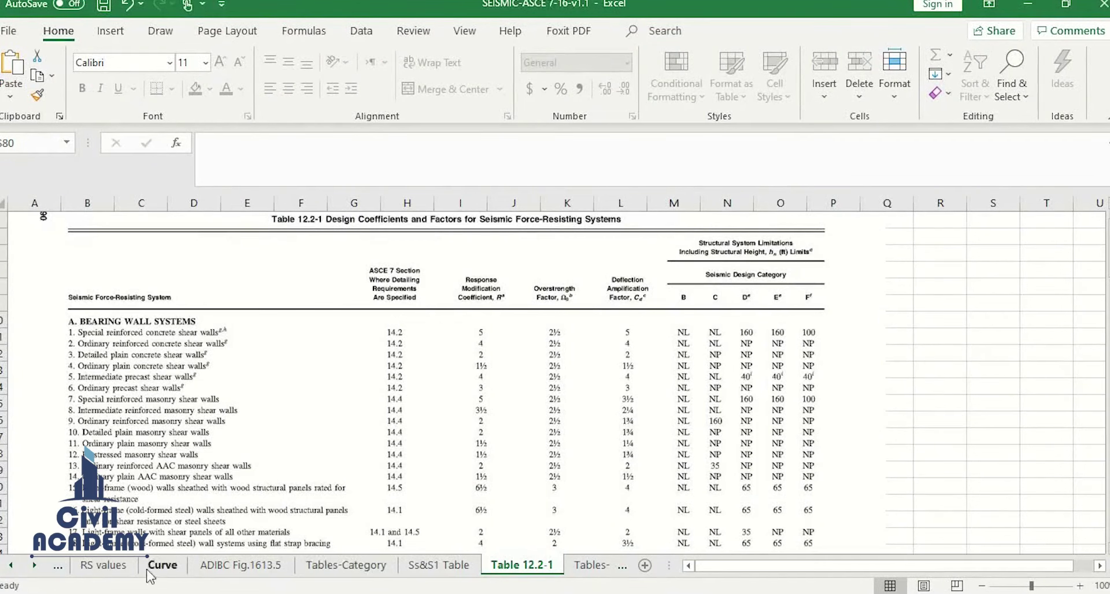
click(91, 566)
click(60, 567)
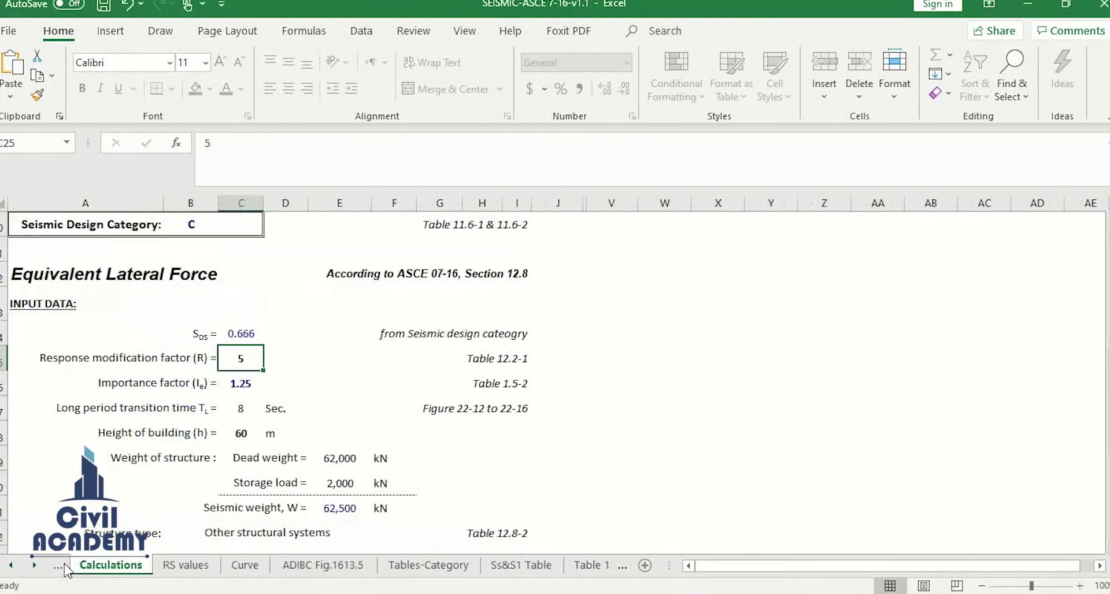
click(62, 569)
click(153, 569)
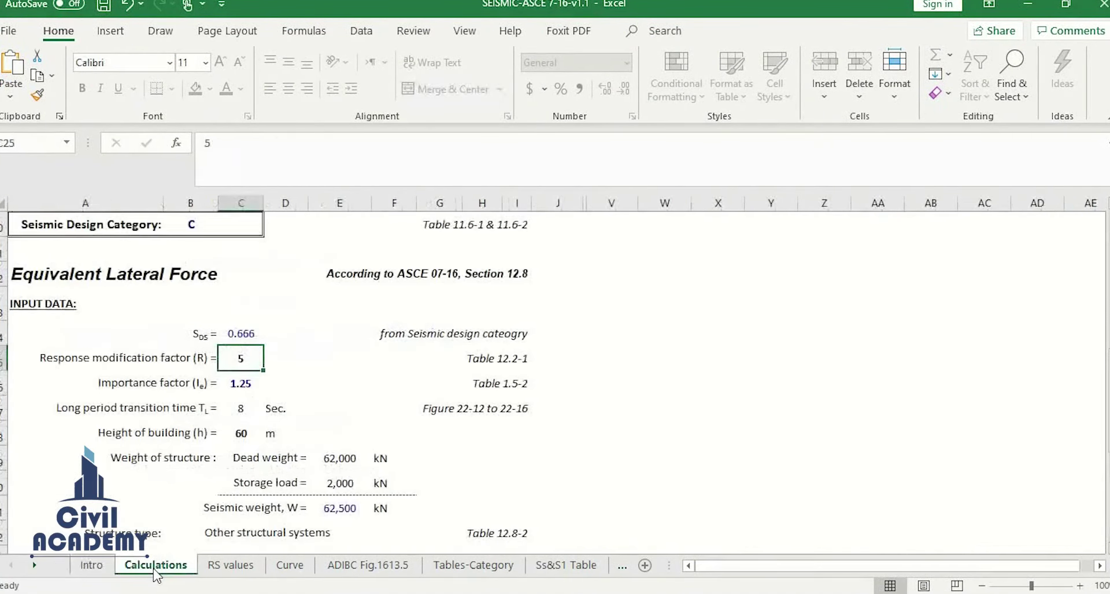
scroll(266, 376, up, 3)
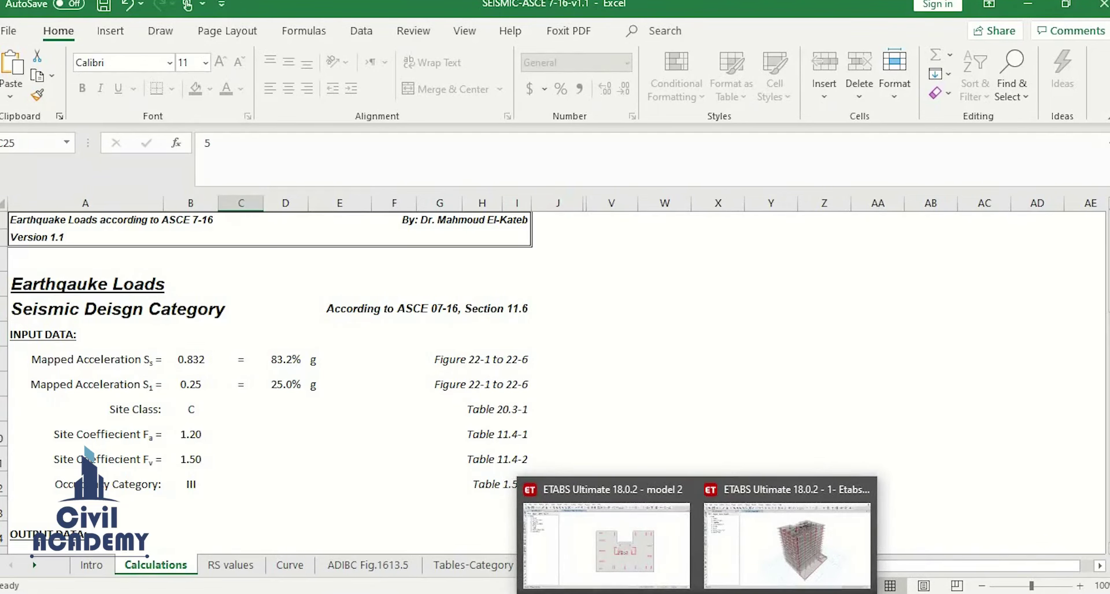
Switch back to ETABS, set the Qx - e load's Ss to 0.832*9.81 and S1 to 0.25*9.81, and accept the seismic loading
click(786, 544)
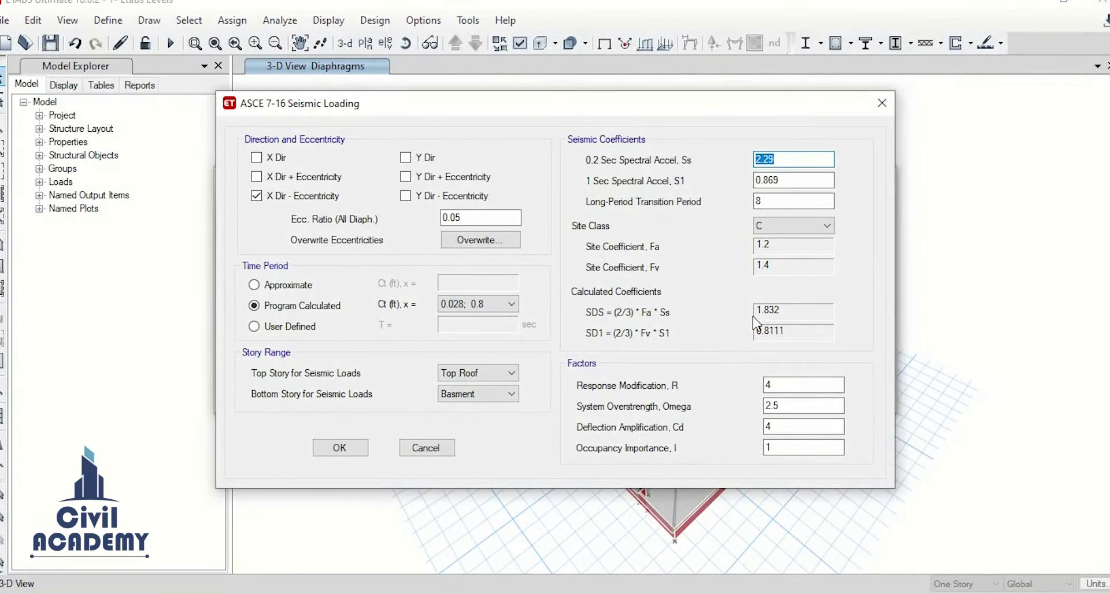
text(0)
click(810, 186)
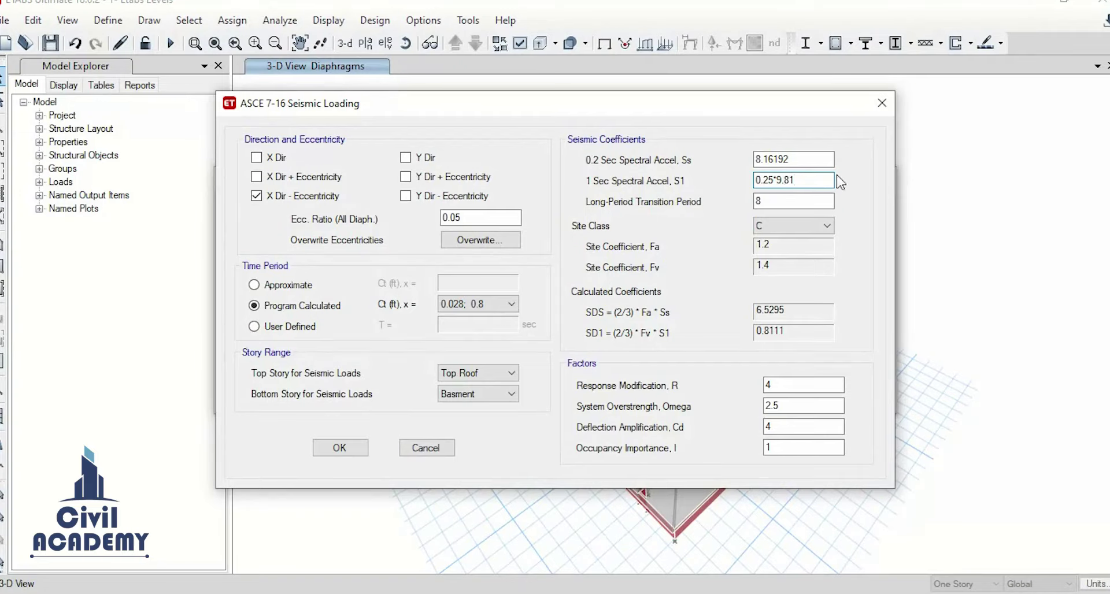
click(809, 165)
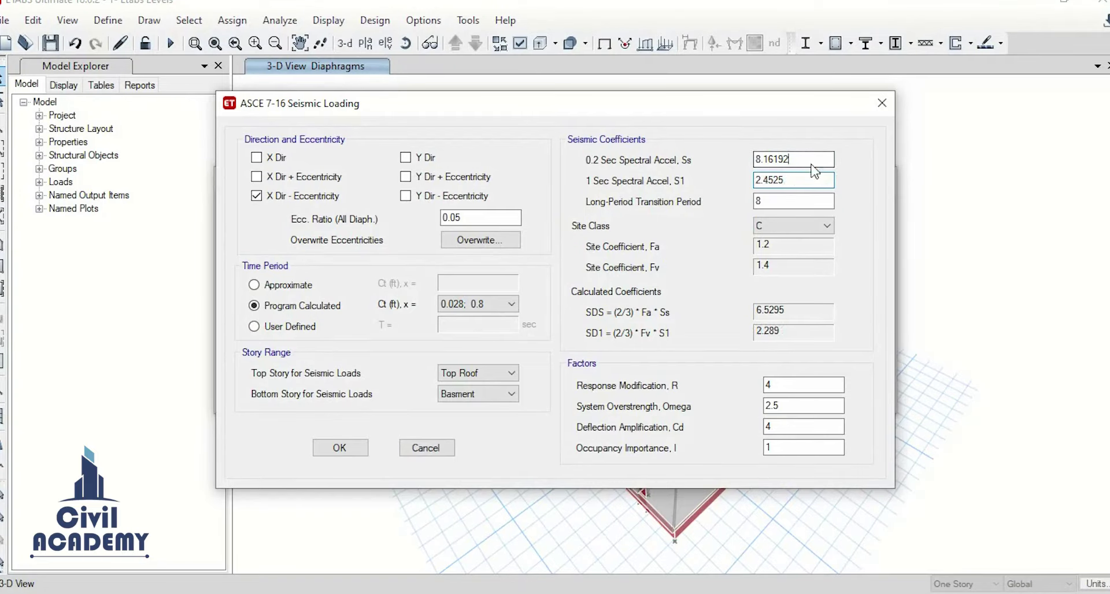
click(793, 201)
click(324, 444)
Open the QY + e lateral load settings and leave only Y Dir + Eccentricity enabled
click(287, 350)
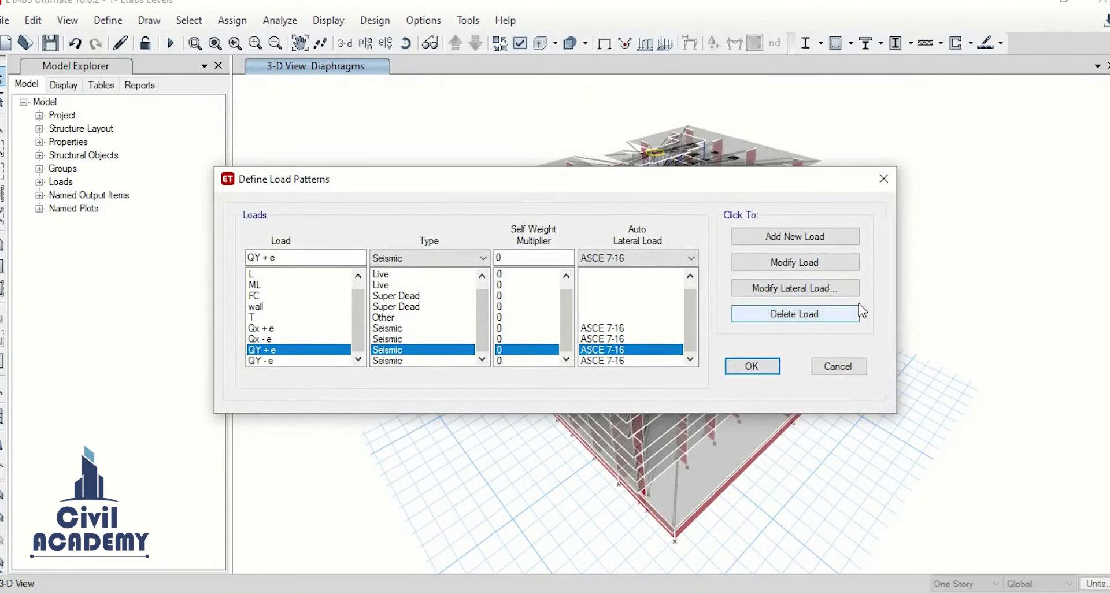
click(769, 288)
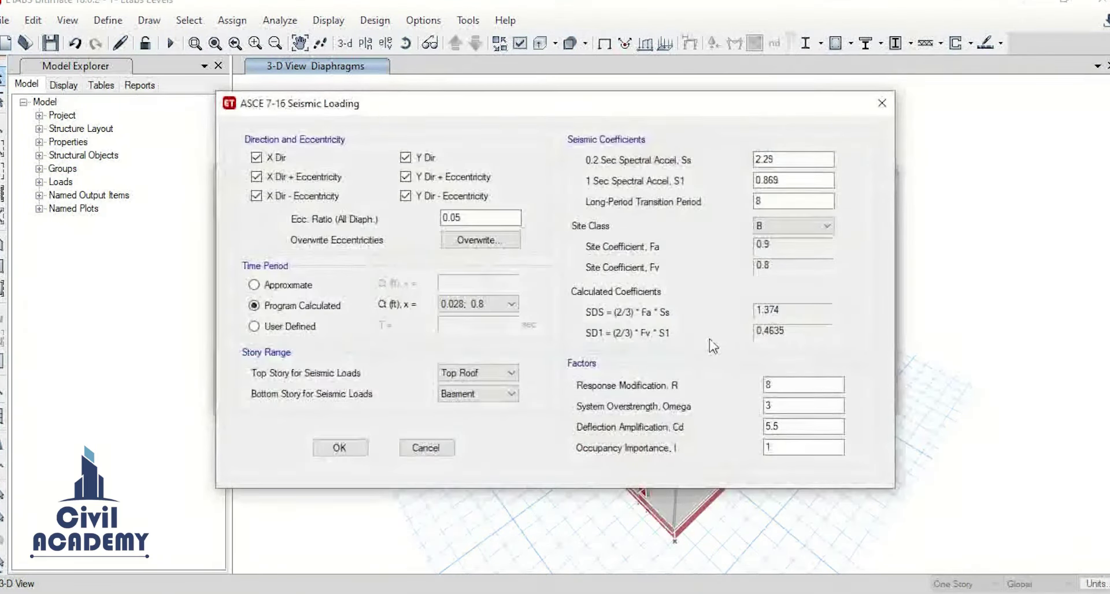
click(406, 159)
click(411, 196)
click(335, 198)
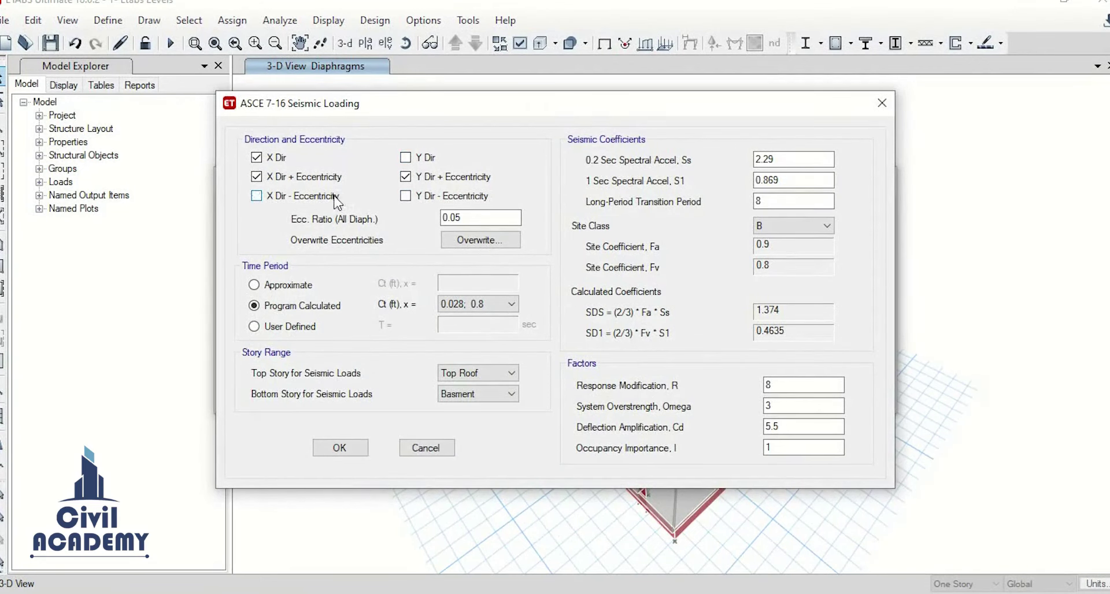
click(285, 157)
Set the QY + e load's Ss to 0.832*9.81 and S1 to 0.25*9.81
double_click(764, 159)
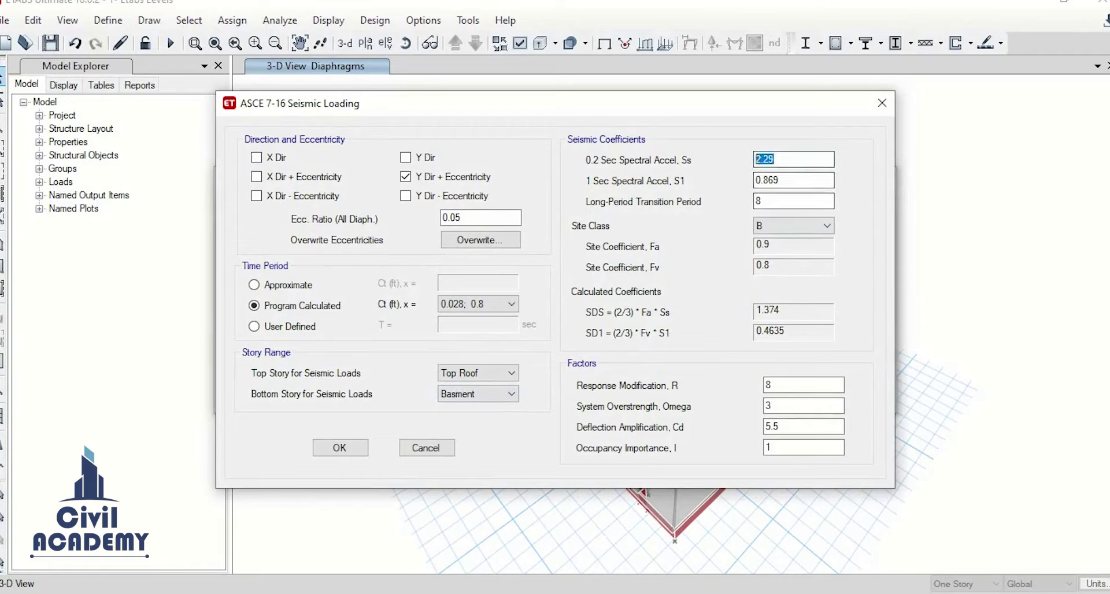
text(0.832*9)
click(801, 187)
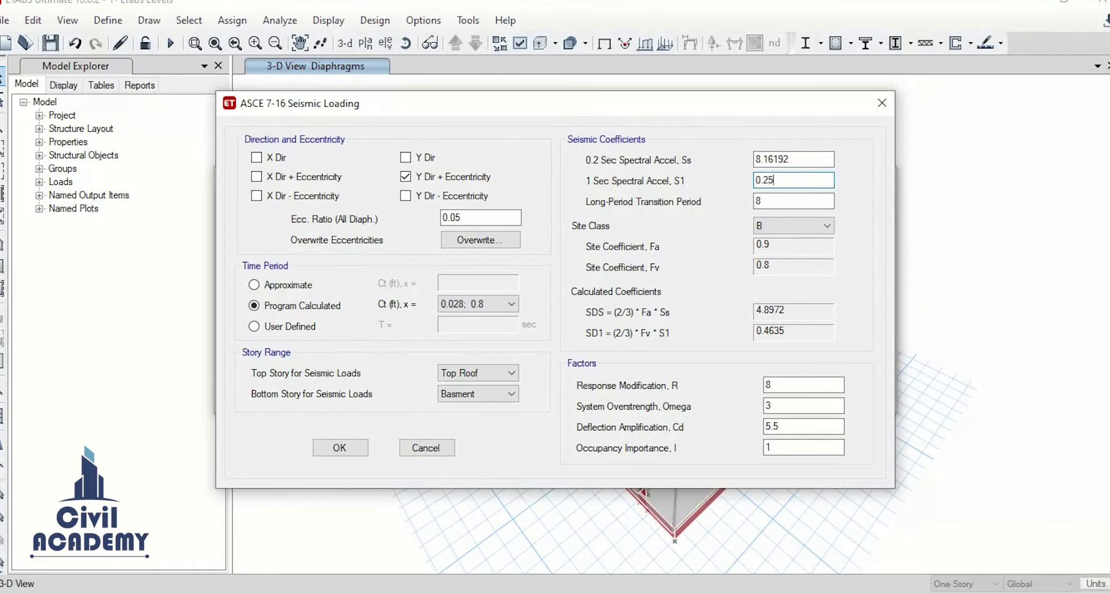
text(0.25*9.81)
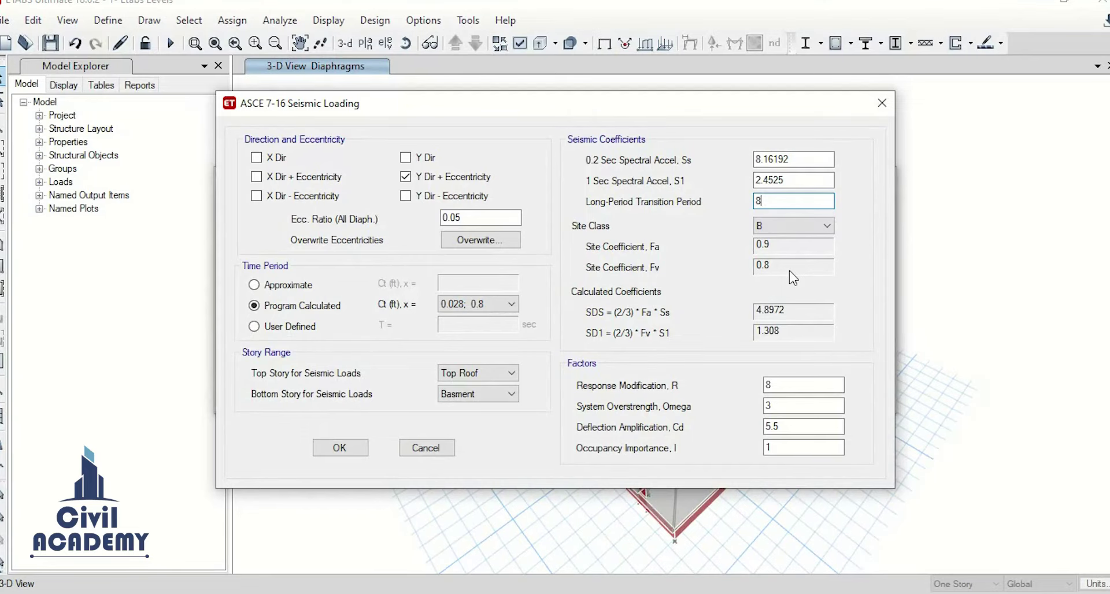
Set the QY + e load's site class to C, response modification to 4, system overstrength to 2.5 and deflection amplification to 4
click(772, 226)
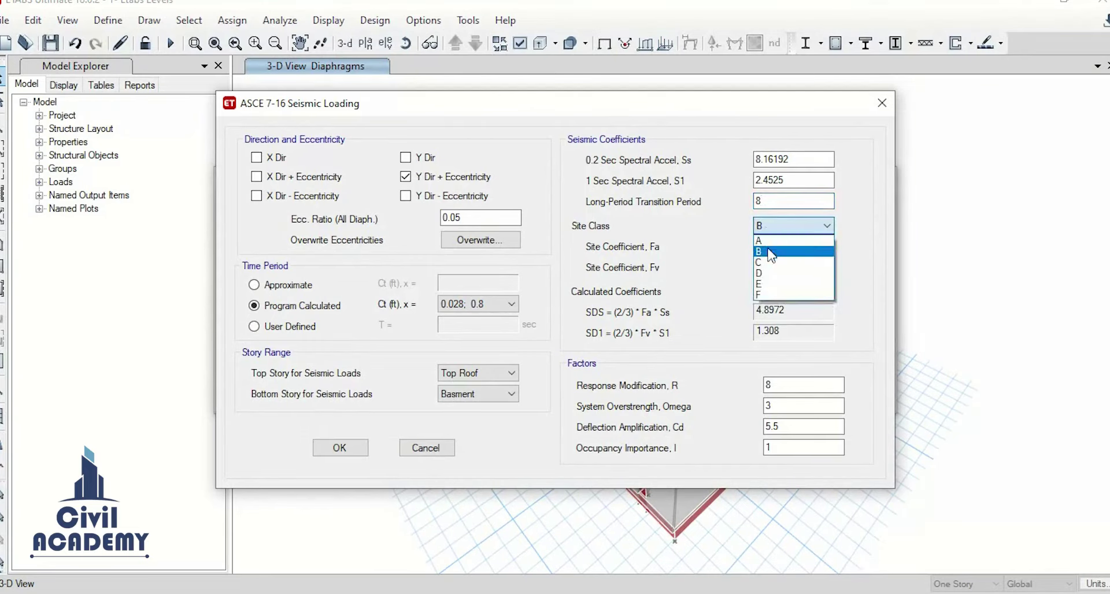
click(772, 262)
key(Tab)
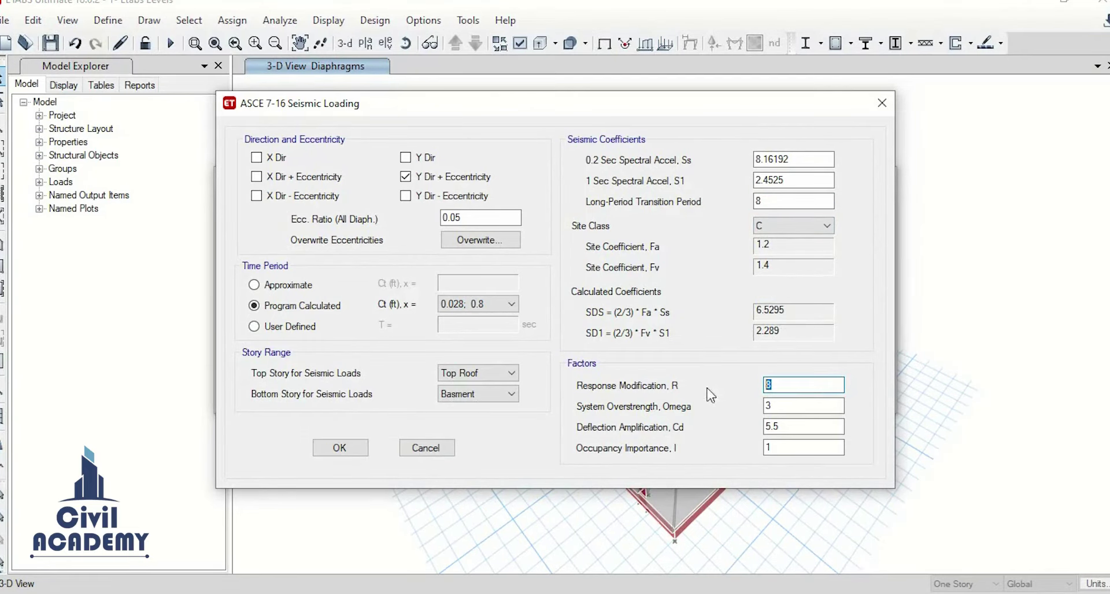
text(4)
key(Tab)
text(2.5)
key(Tab)
text(4)
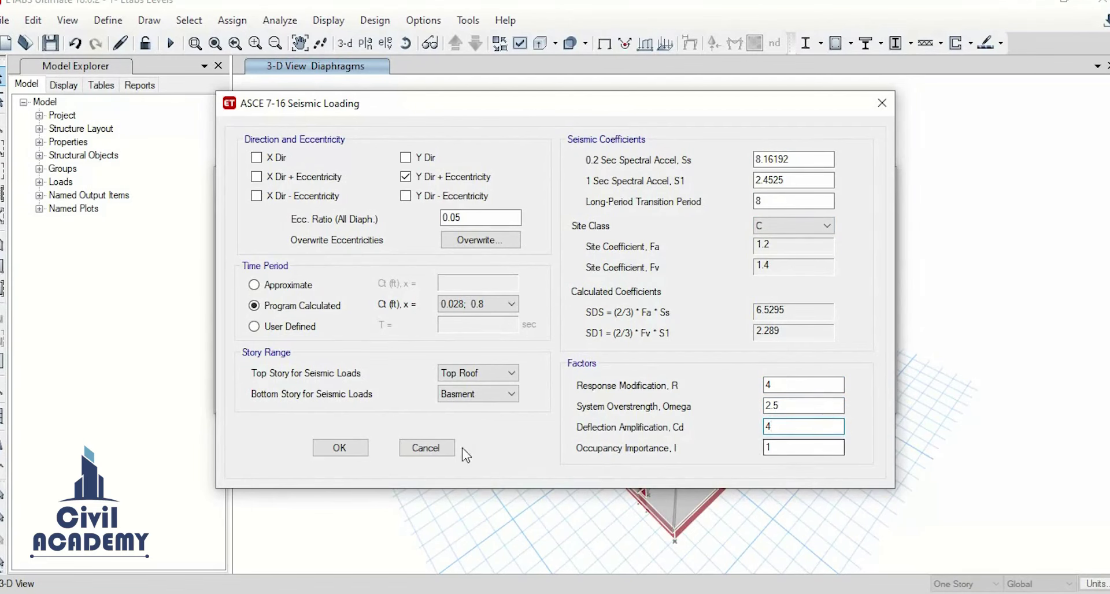
Accept the QY + e seismic loading, and in the QY - e lateral load settings leave only Y Dir - Eccentricity enabled
click(340, 448)
click(269, 360)
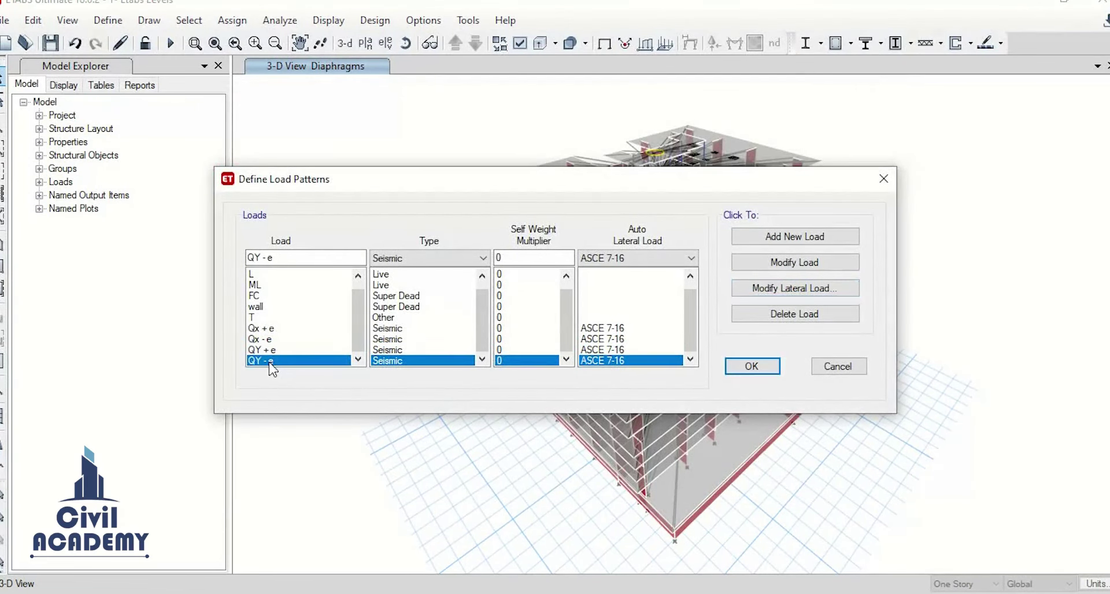
click(787, 288)
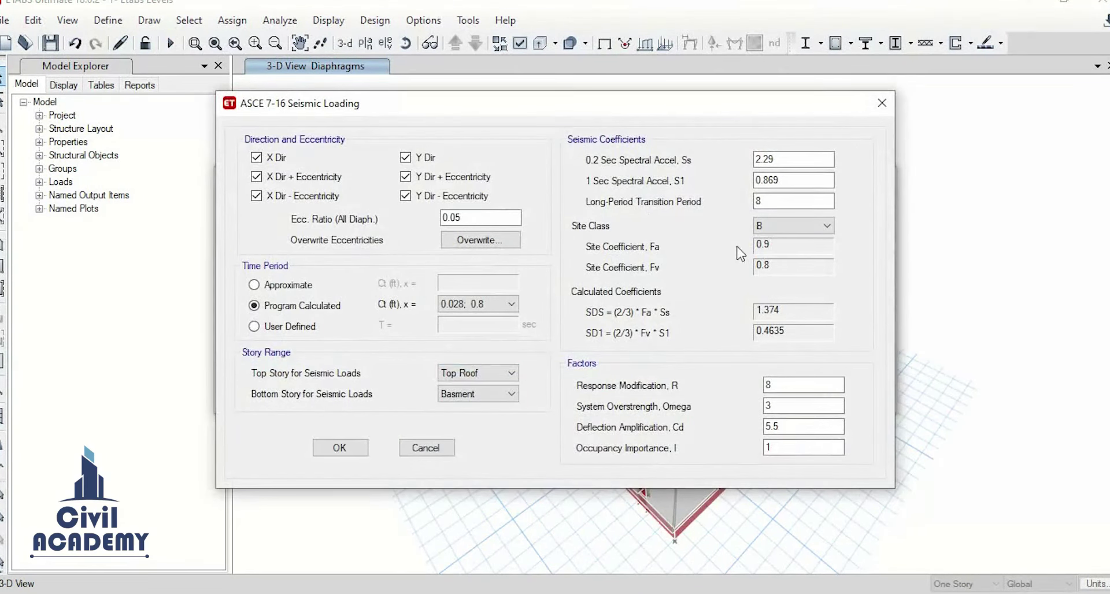
click(408, 158)
click(405, 177)
click(256, 196)
click(256, 176)
click(258, 158)
Set the QY - e load's Ss to 0.832*9.81 and S1 to 0.25*9.81
double_click(765, 159)
text(0.832*9)
double_click(808, 180)
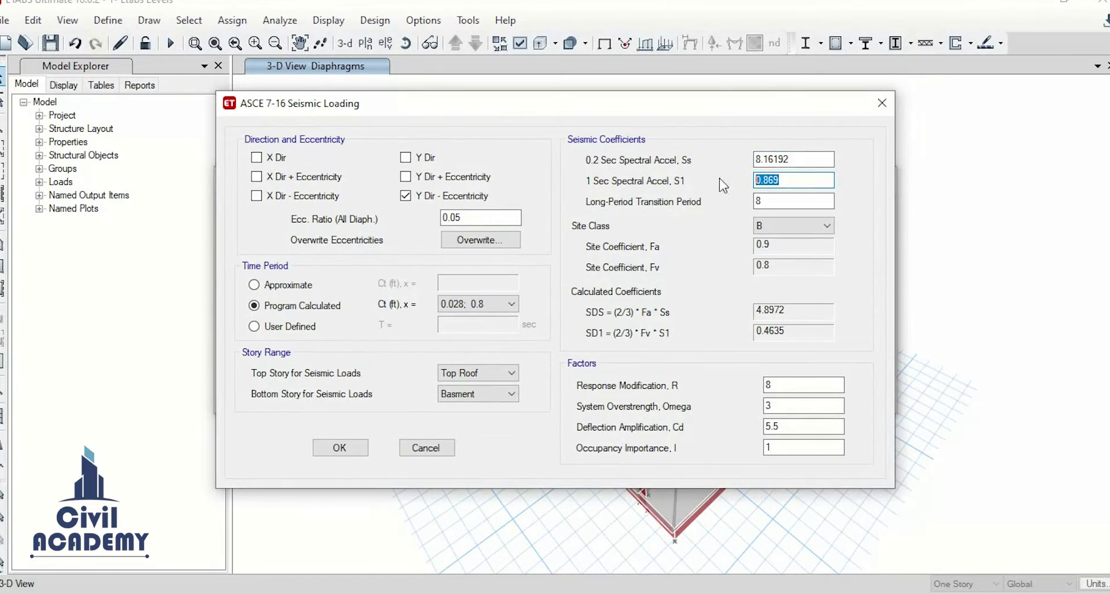
text(.25*9.81)
key(Tab)
Set the QY - e load's site class to C, response modification to 4, system overstrength to 2.5 and deflection amplification to 4, and accept
click(801, 226)
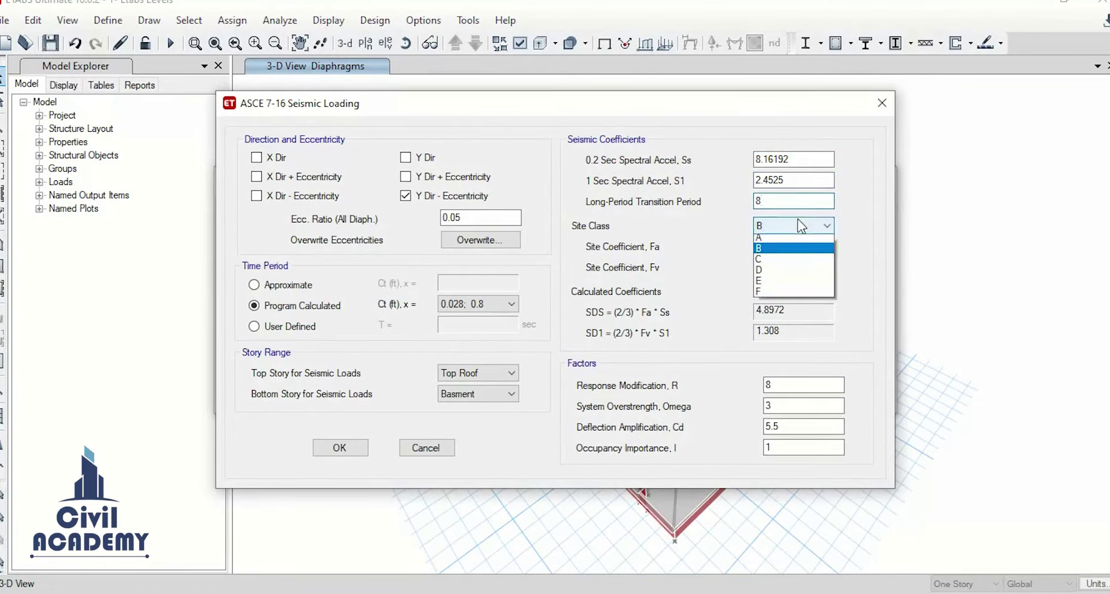
click(794, 260)
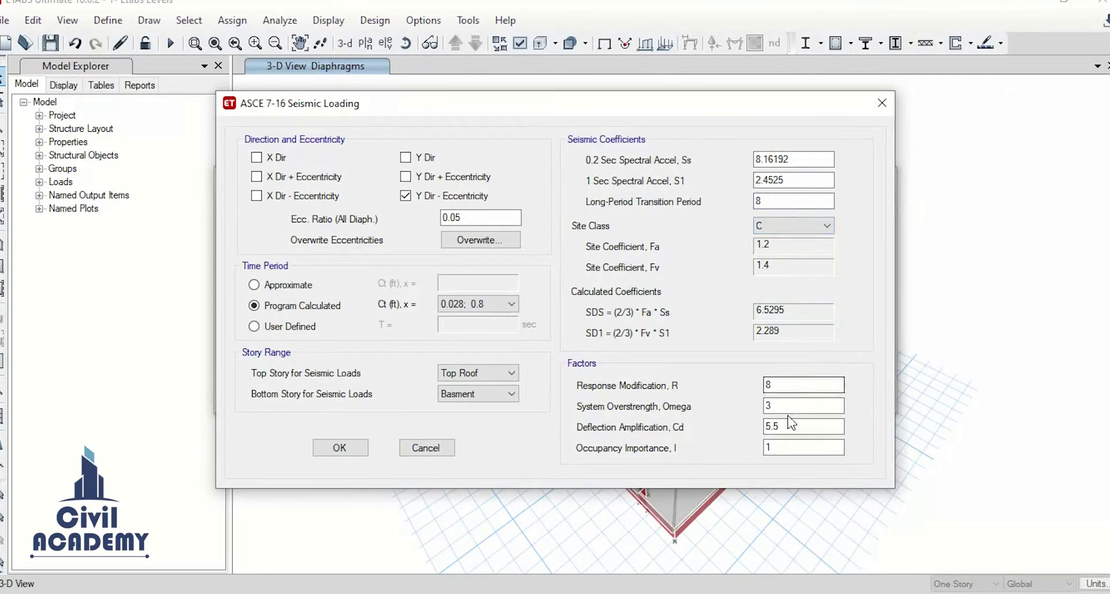
double_click(768, 385)
text(4)
double_click(775, 407)
text(2.5)
double_click(803, 428)
text(4)
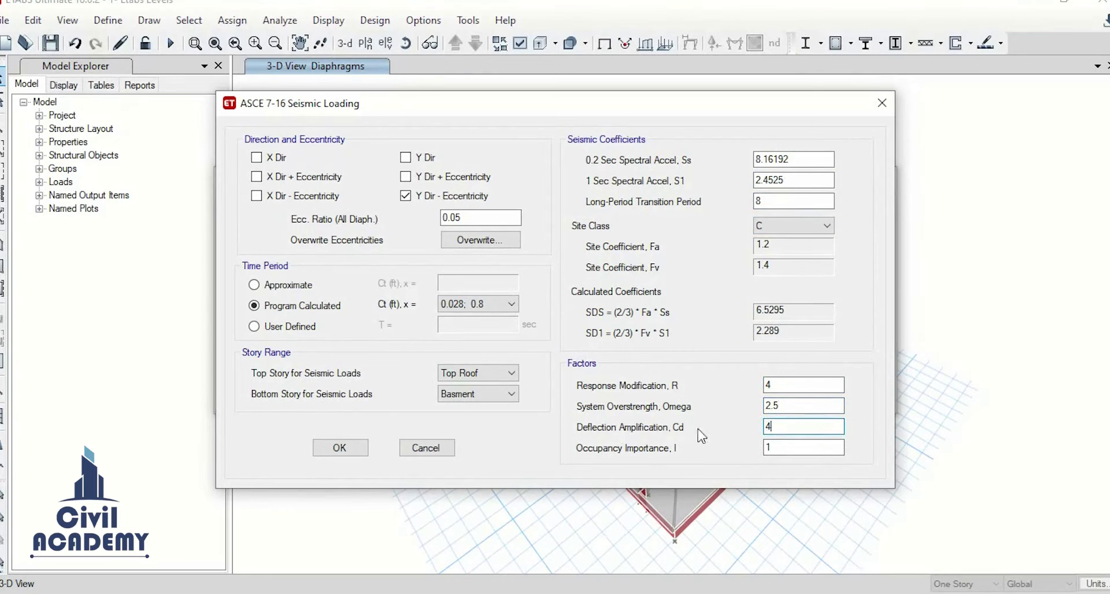
double_click(801, 449)
click(340, 448)
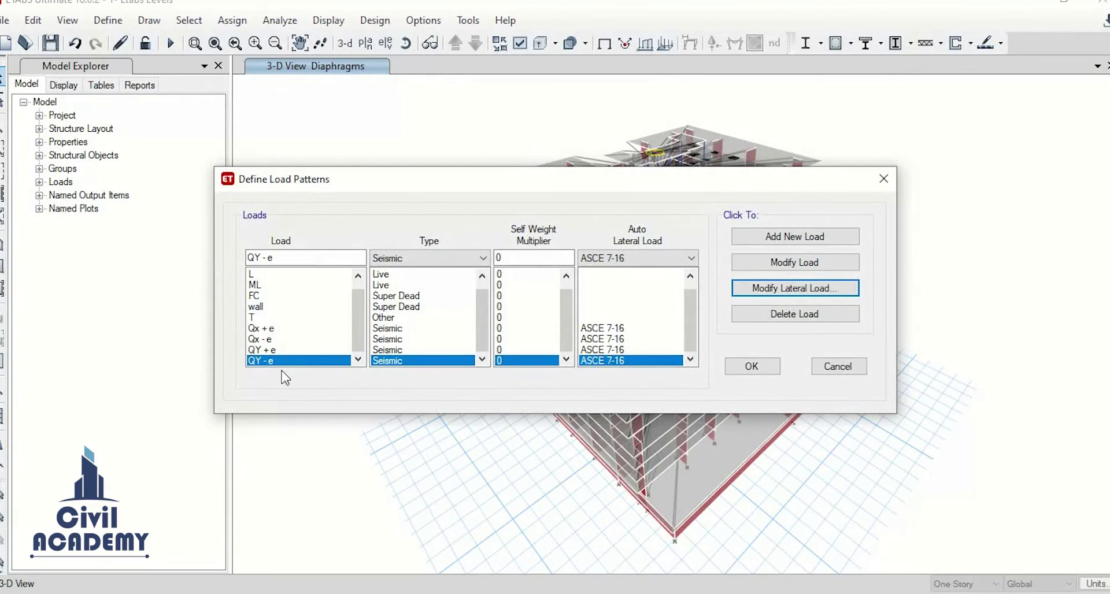
Review the seismic loading settings of the QY + e load pattern
click(624, 350)
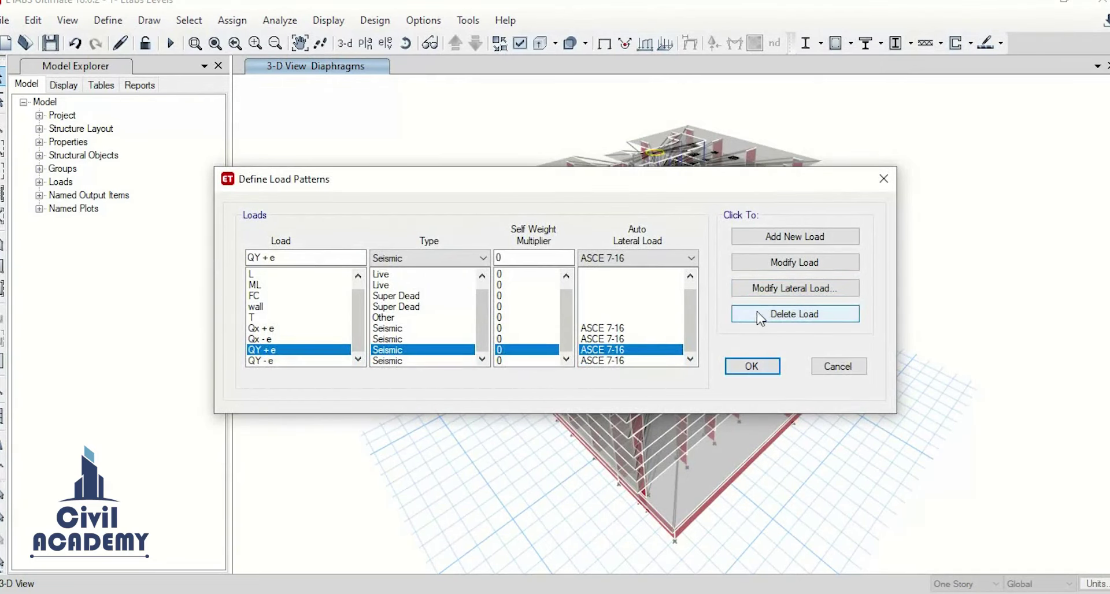
click(777, 289)
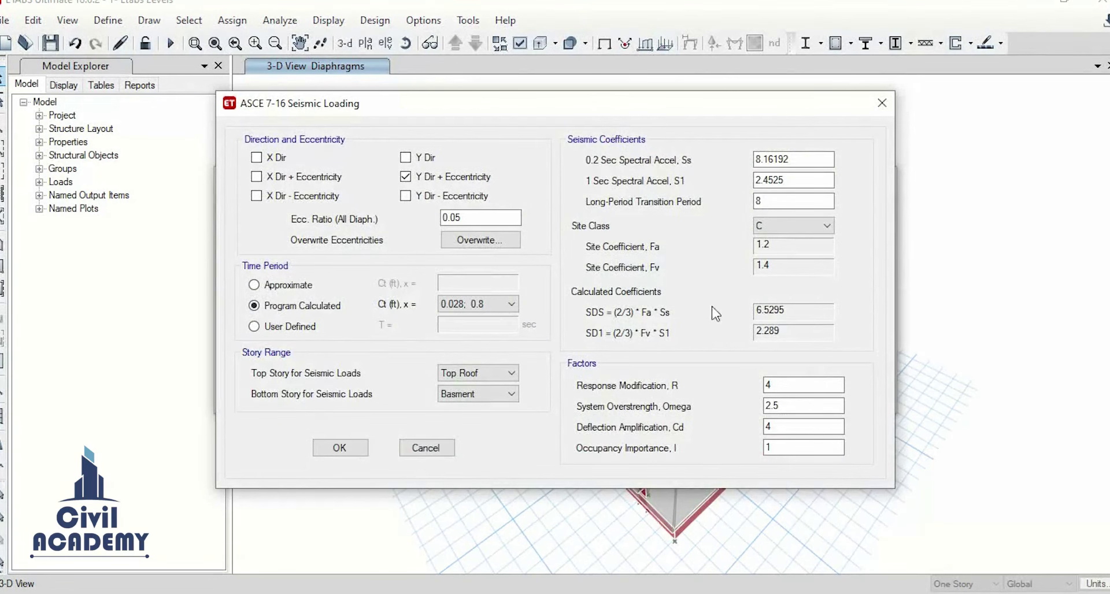
click(349, 441)
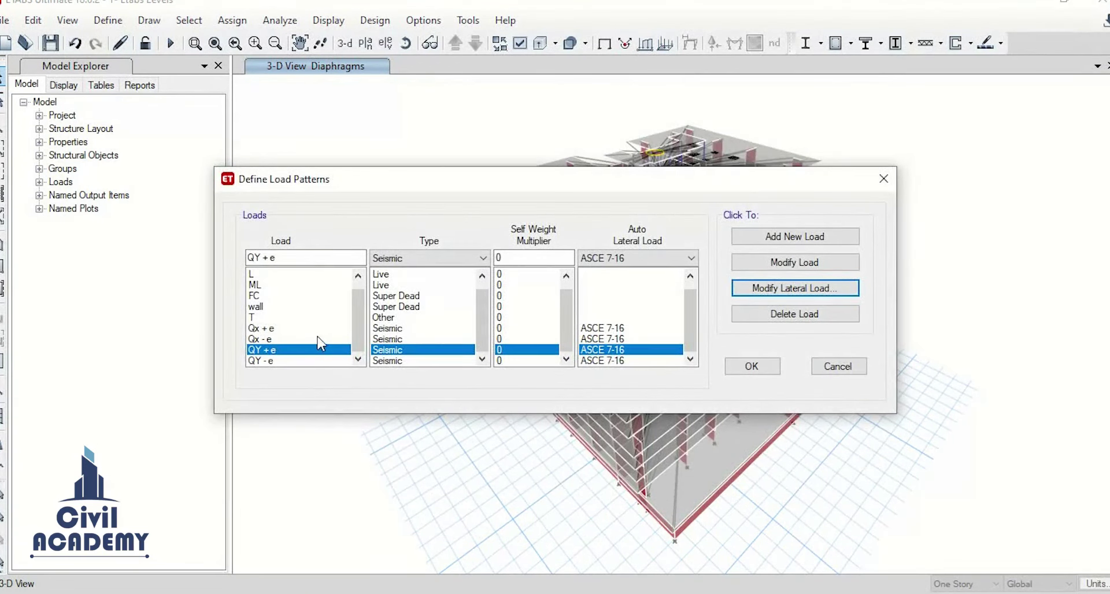
Add two wind load patterns, W 0 and W 90, with ASCE 7-16 as the auto lateral load
drag(278, 258, 174, 260)
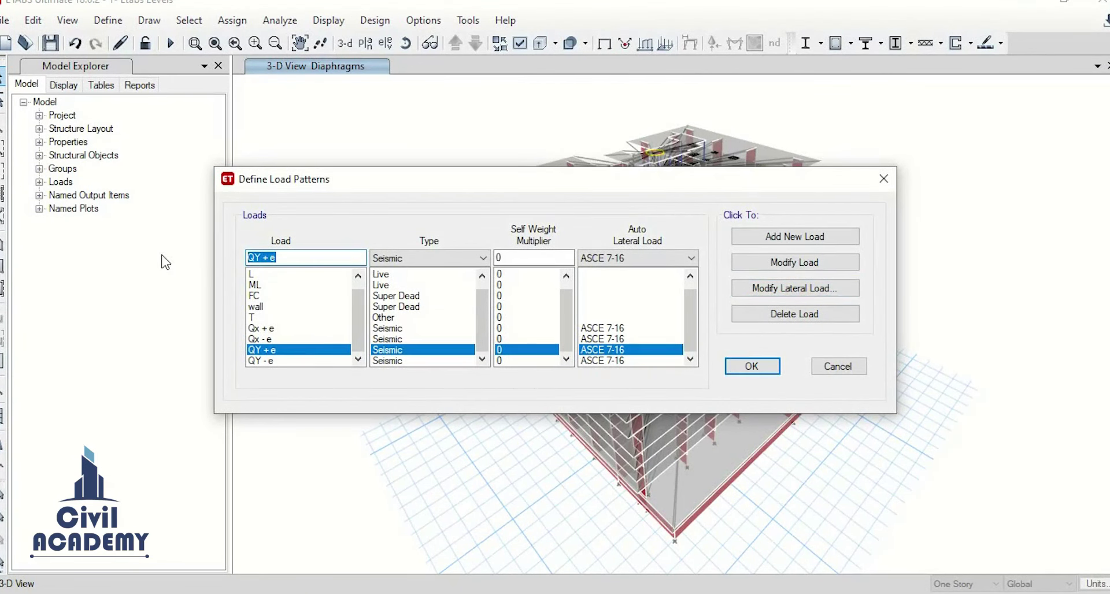
text(W 0)
click(439, 258)
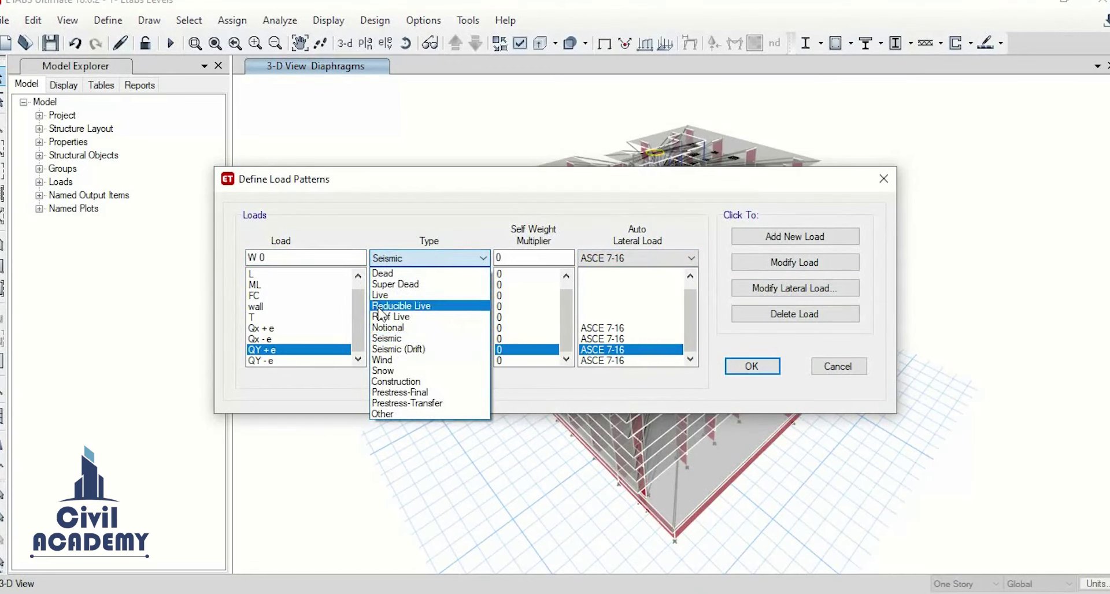
click(398, 360)
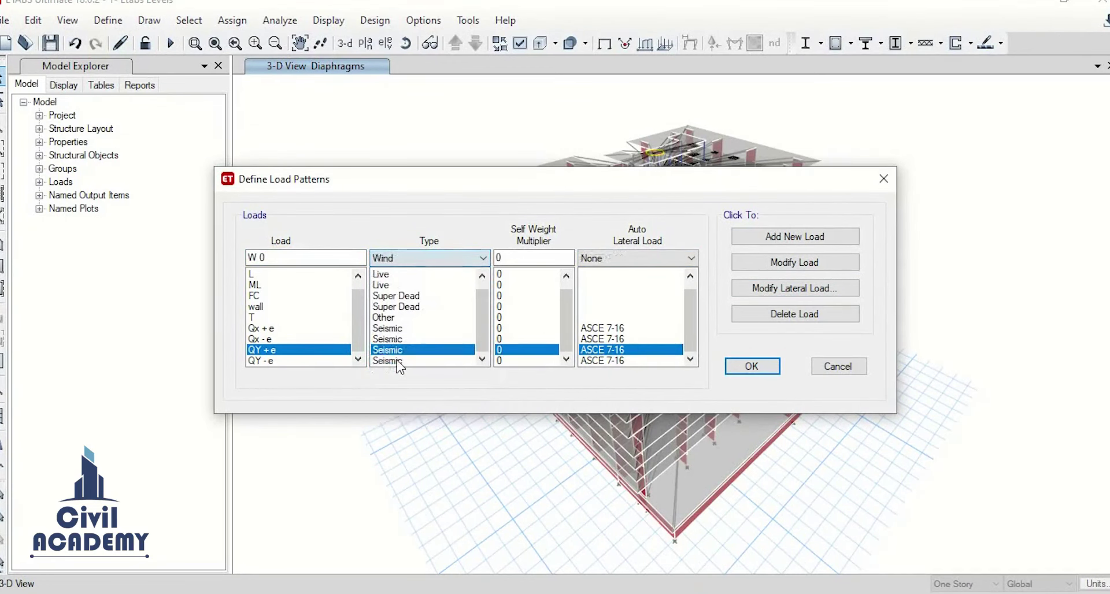
click(618, 258)
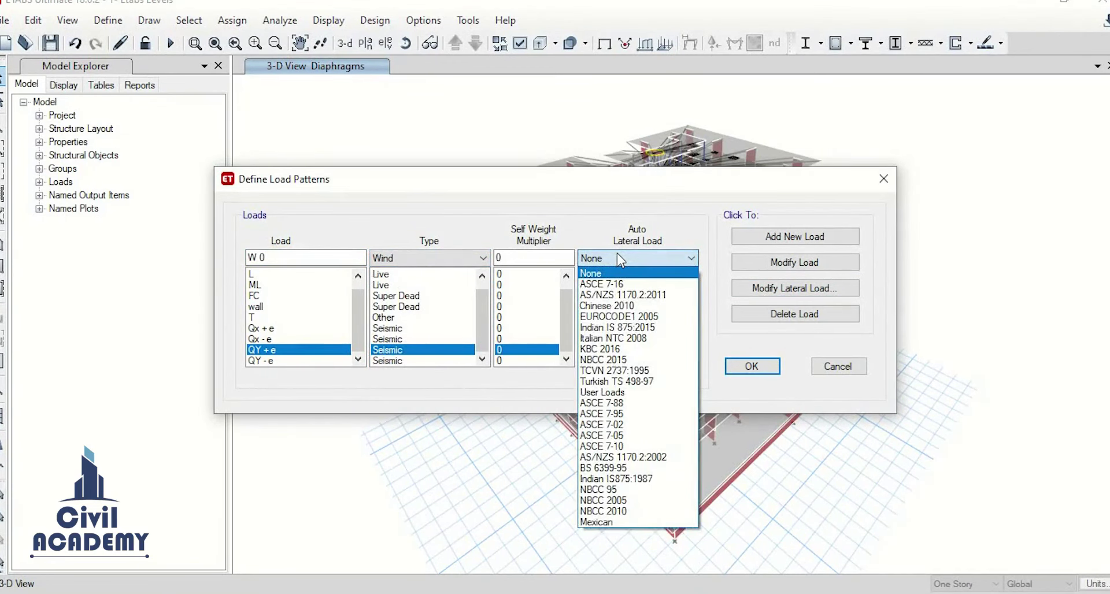
click(628, 285)
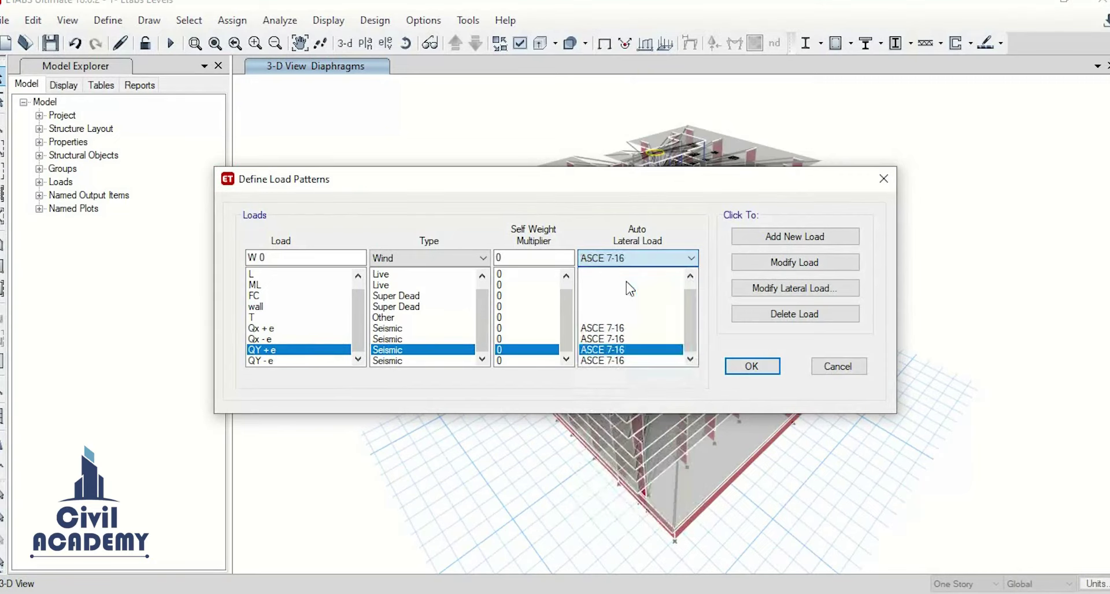
click(775, 238)
click(280, 259)
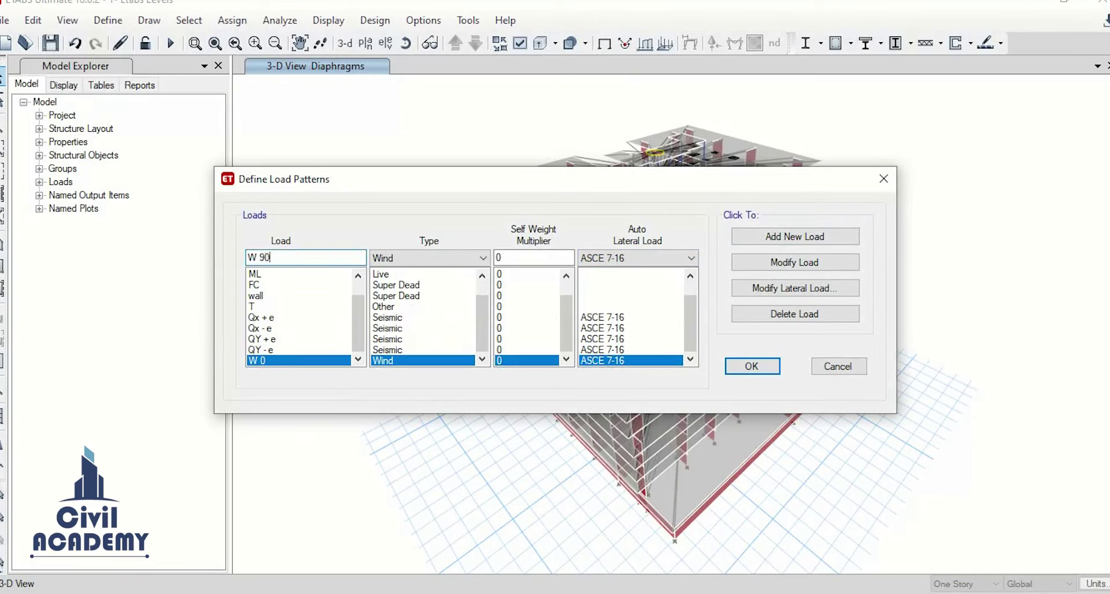
click(809, 237)
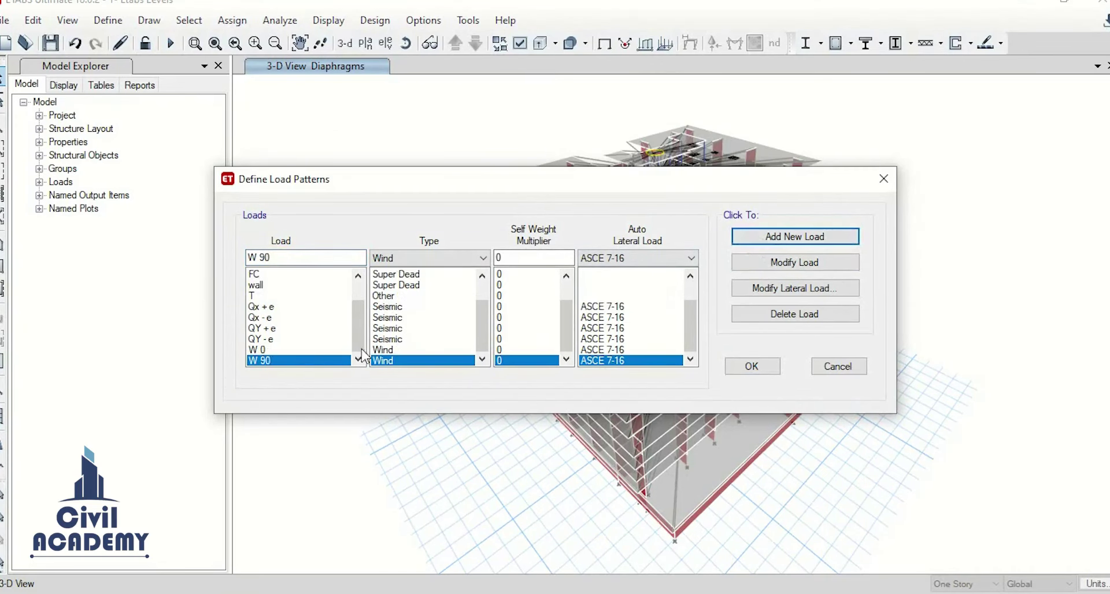
Open the W 0 pattern's lateral load settings and select the wind speed value for editing
click(265, 353)
click(795, 288)
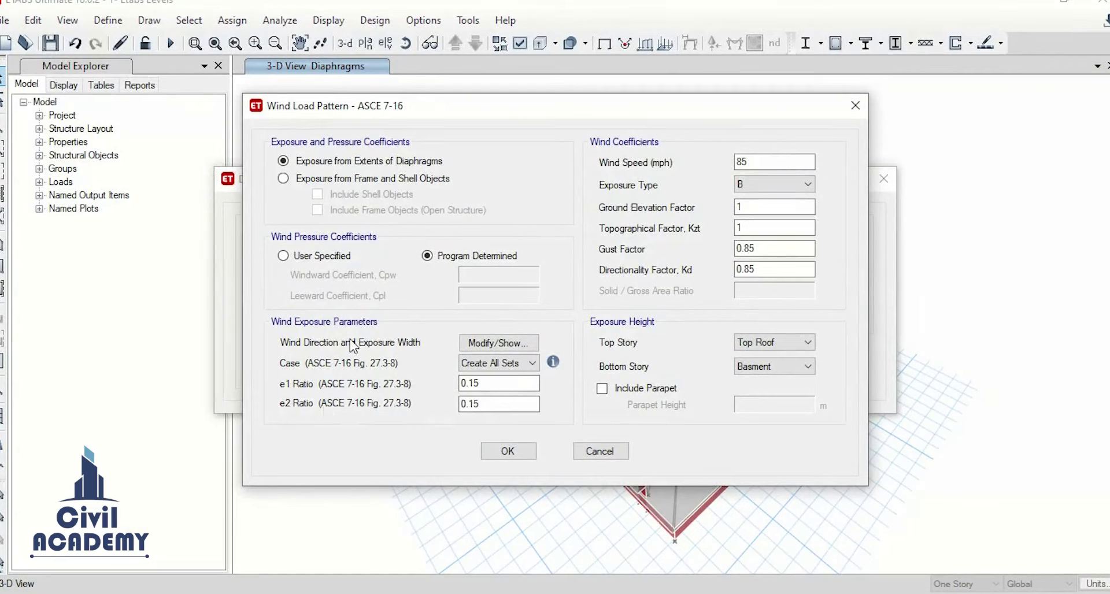
click(759, 164)
drag(751, 162, 710, 168)
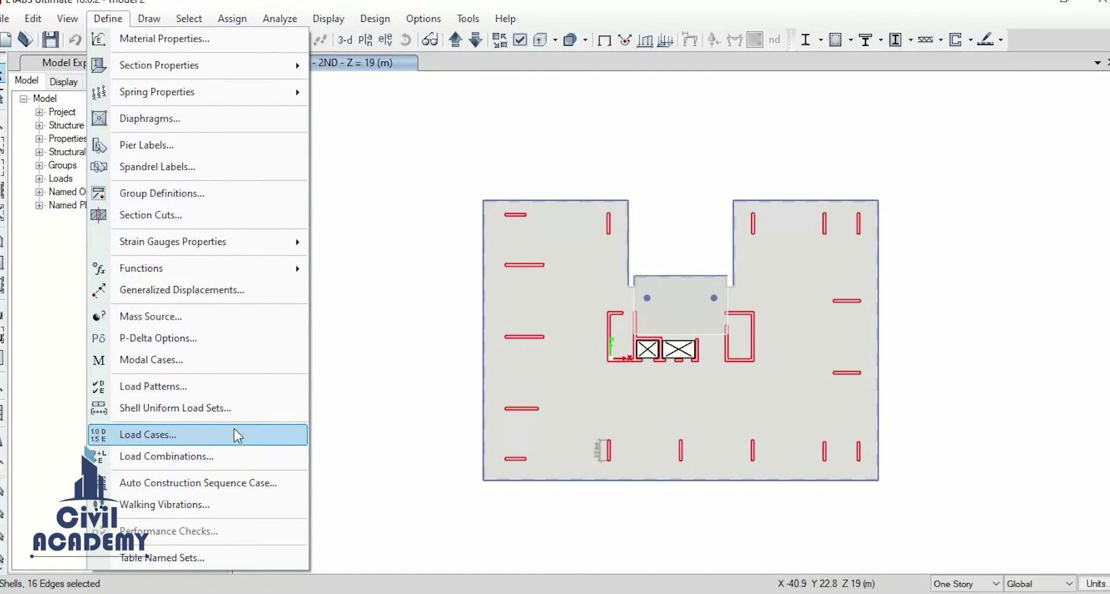
In the model 2 ETABS window, open the Wind-00 pattern's lateral load settings to examine its wind coefficients and exposure height
click(238, 386)
scroll(281, 351, down, 3)
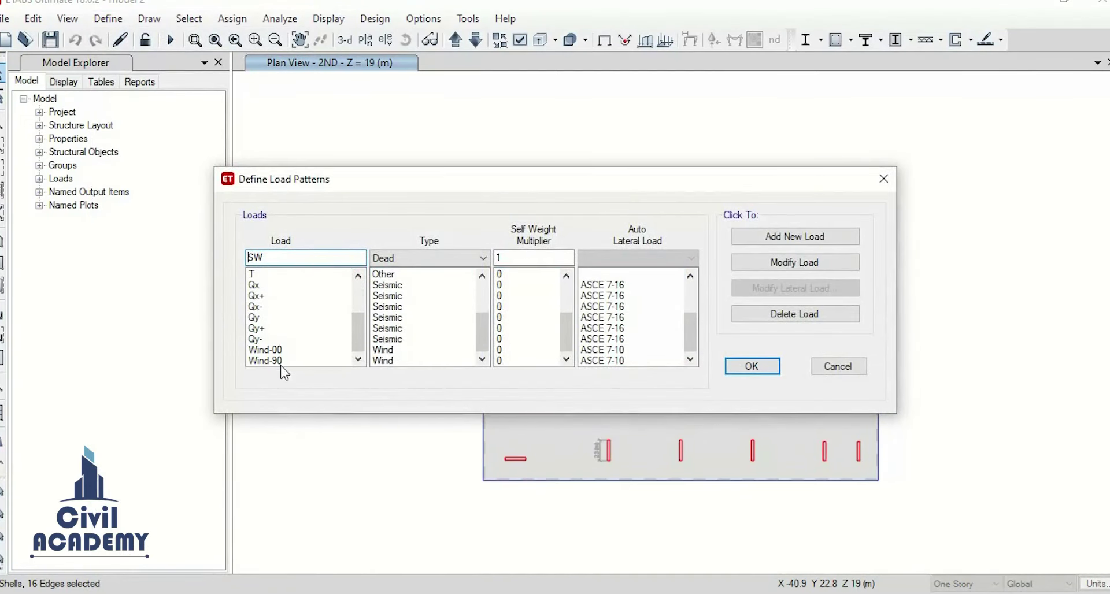
click(282, 350)
click(813, 288)
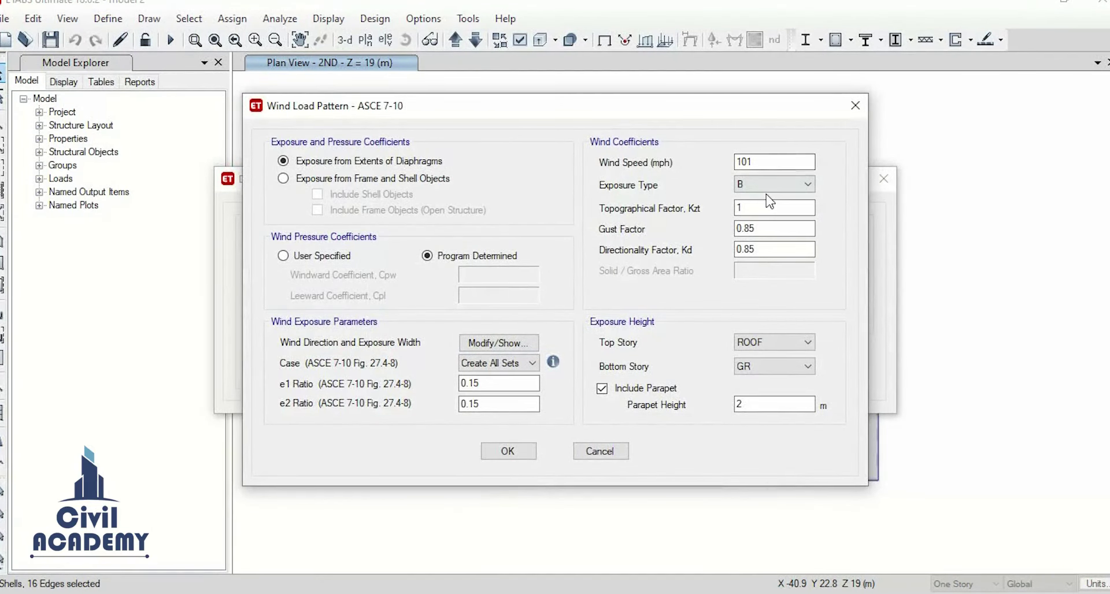
Switch back to the Etabs Levels model and set the W 0 load's wind speed to 101 mph
mouse_move(837, 593)
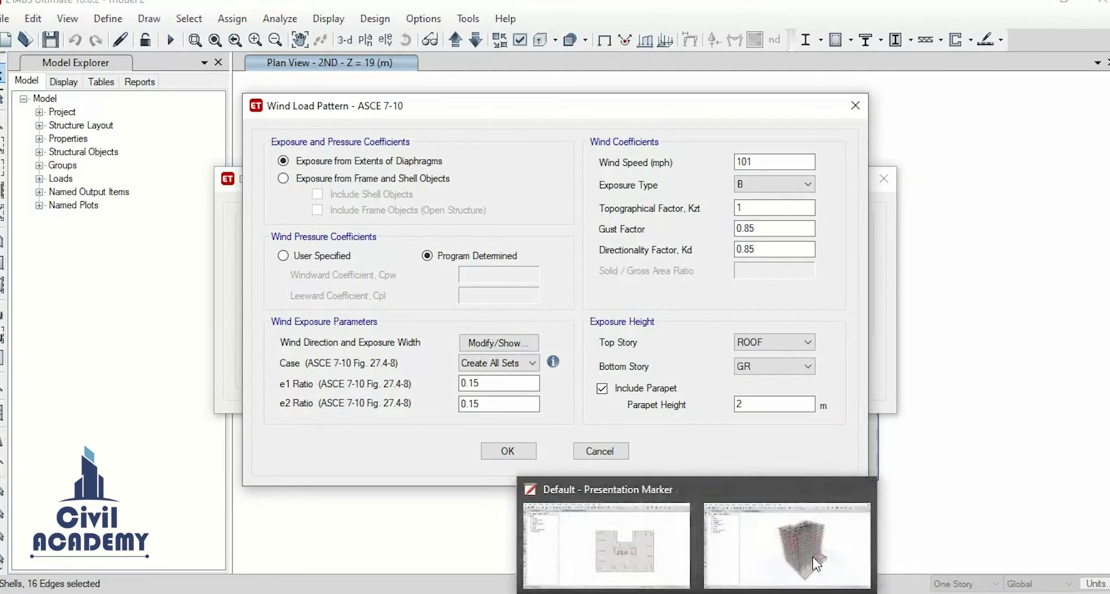
mouse_move(731, 593)
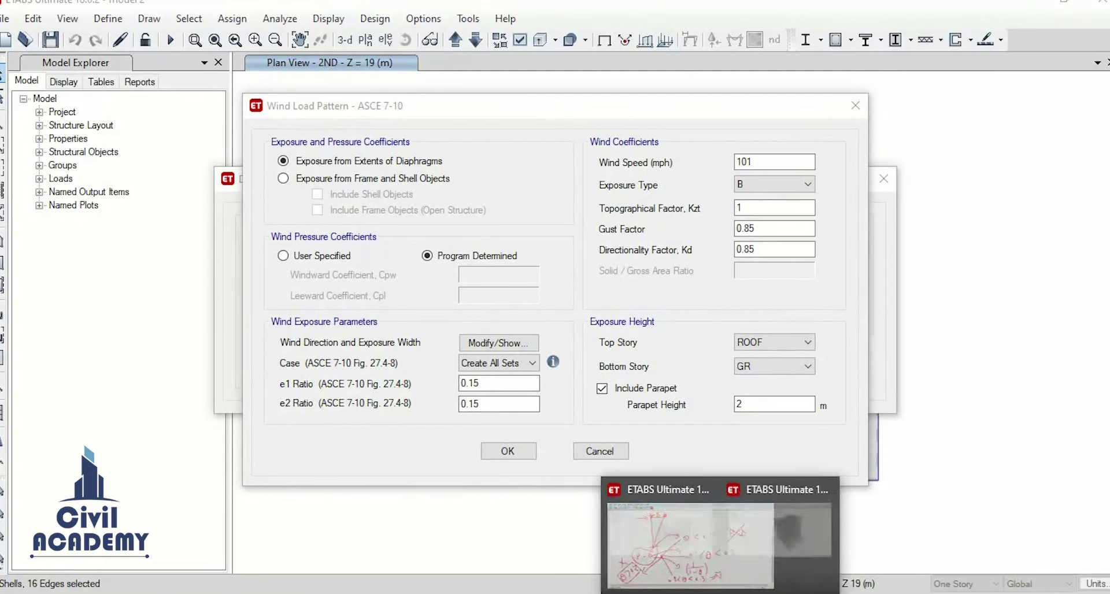
click(855, 538)
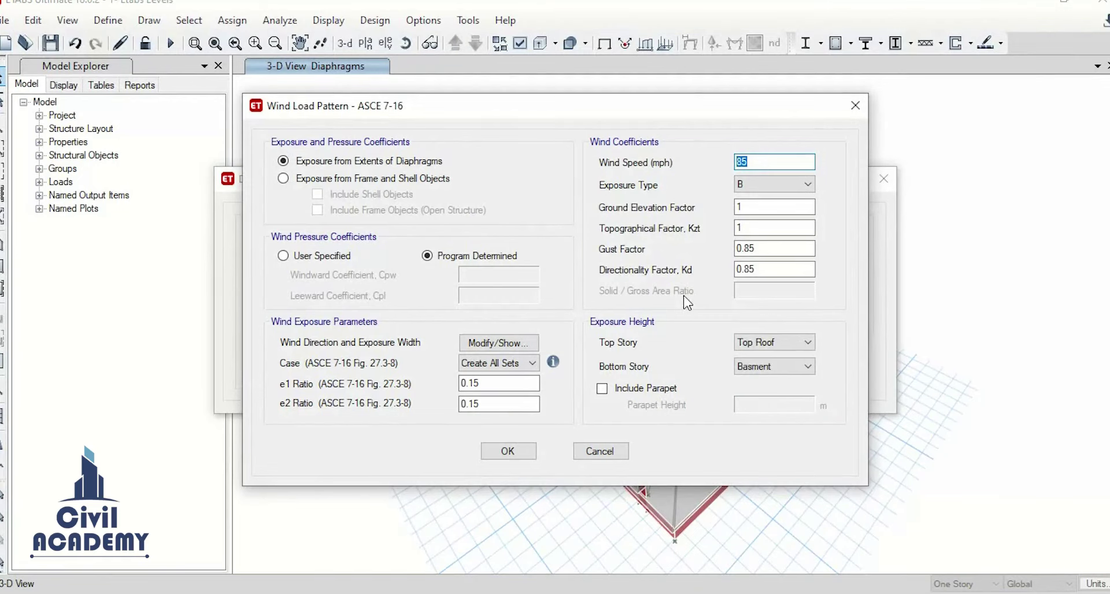
text(101)
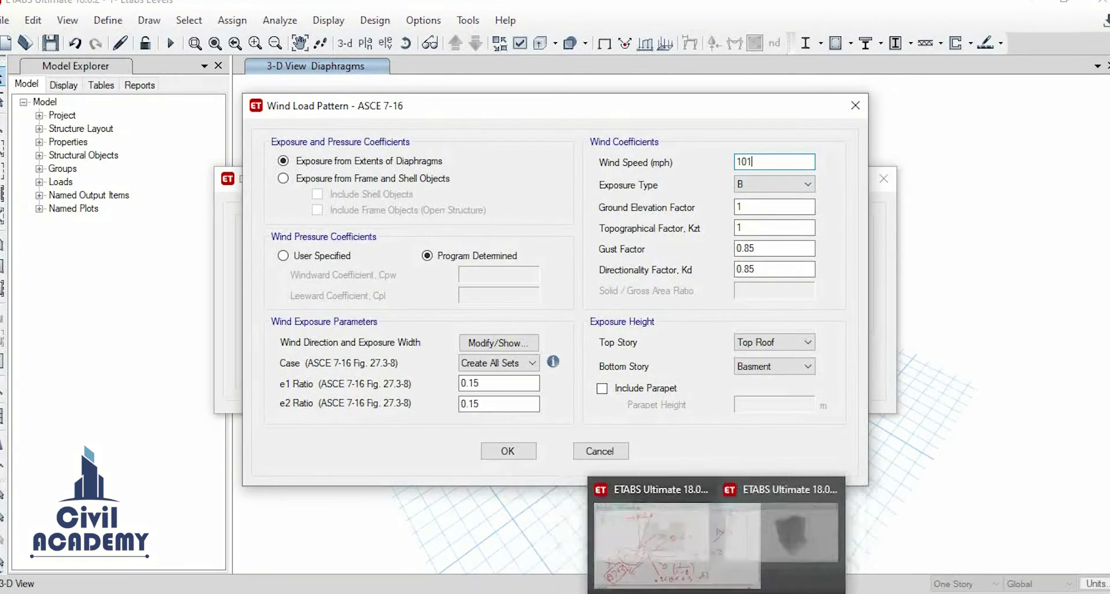
Check the remaining wind parameters of the Wind-00 pattern in model 2, and return to the Etabs Levels model
mouse_move(629, 577)
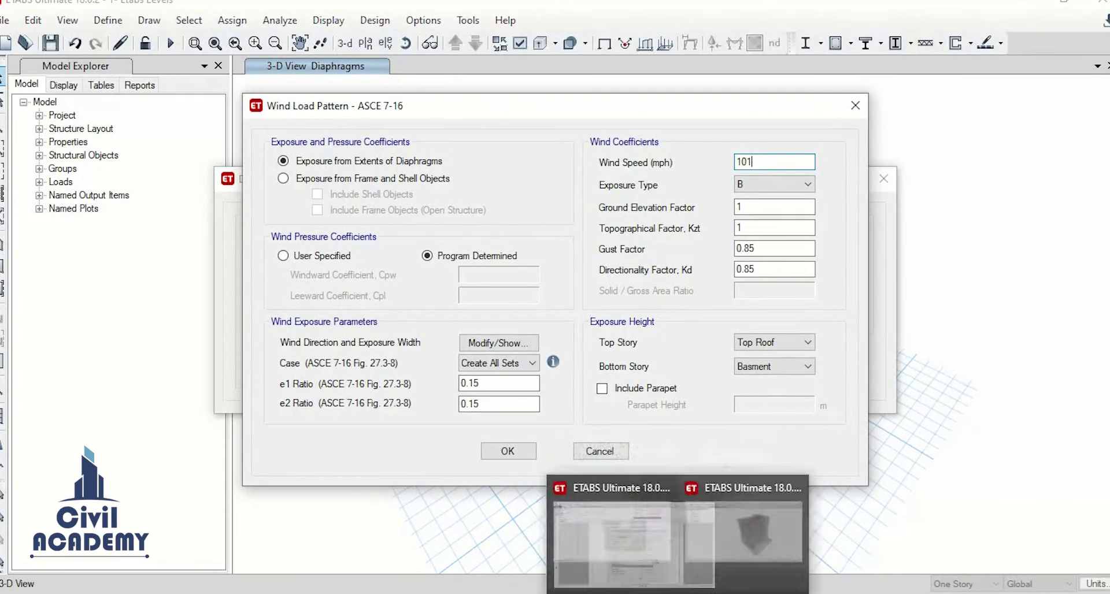
click(646, 572)
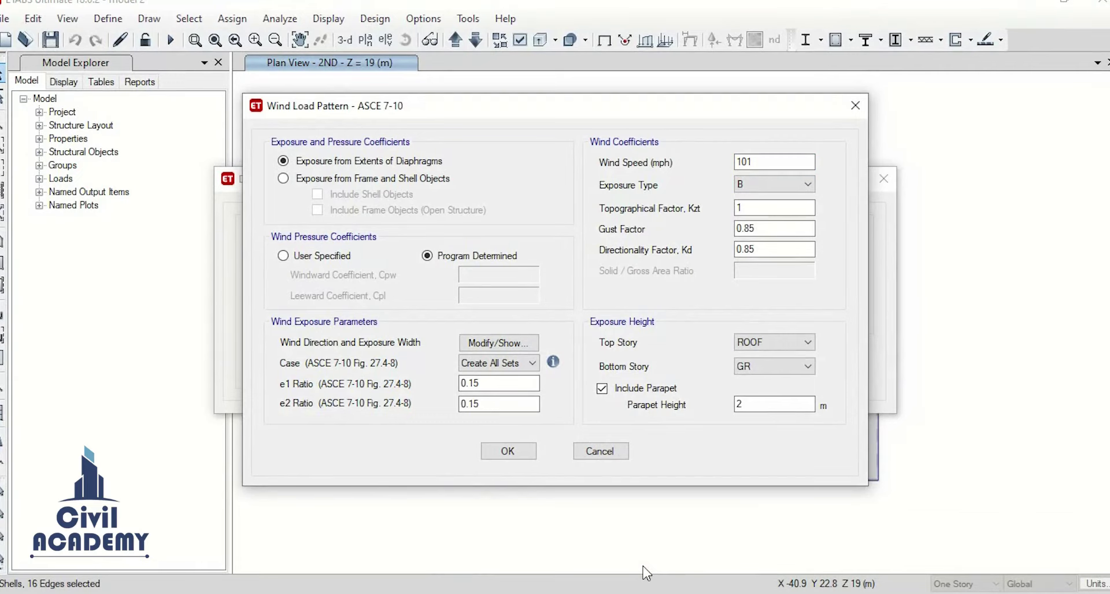
mouse_move(696, 593)
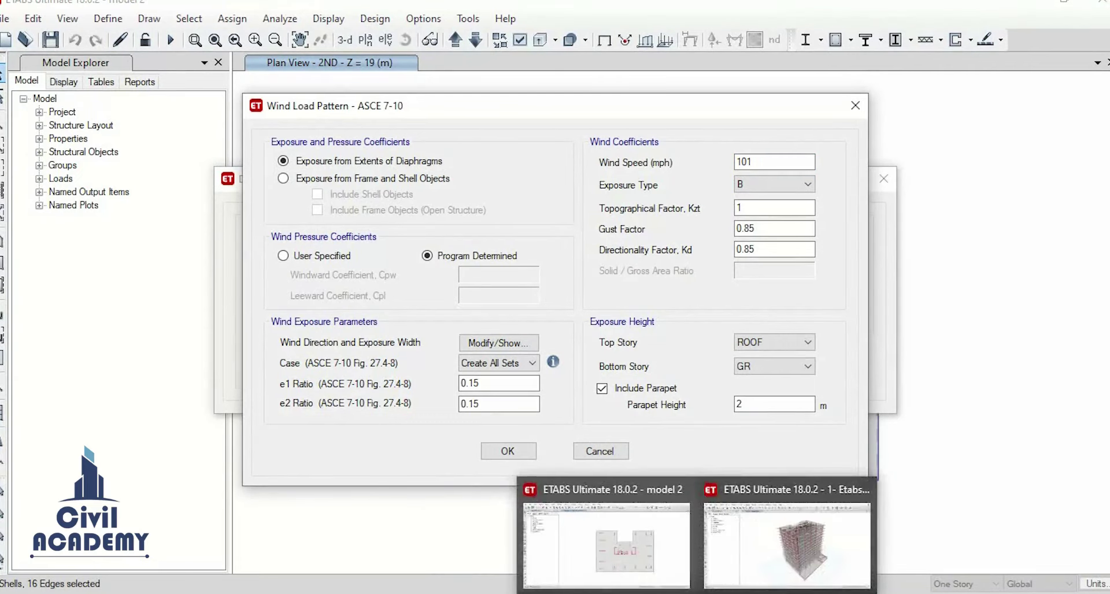
click(774, 567)
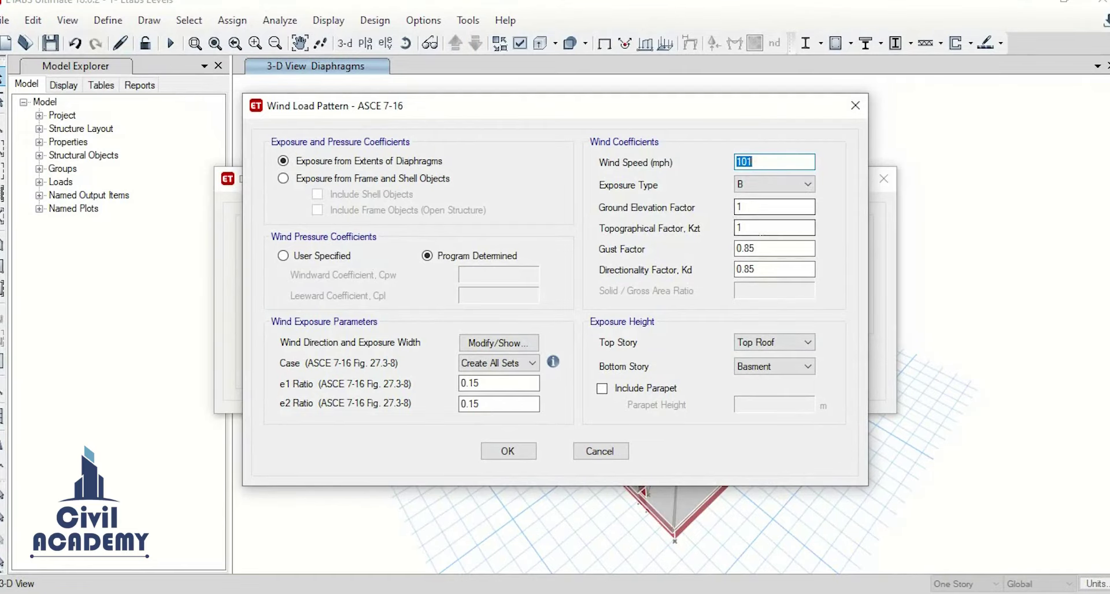
Select exposure type B for the W 0 load and check its topographical, gust and directionality factors
click(760, 231)
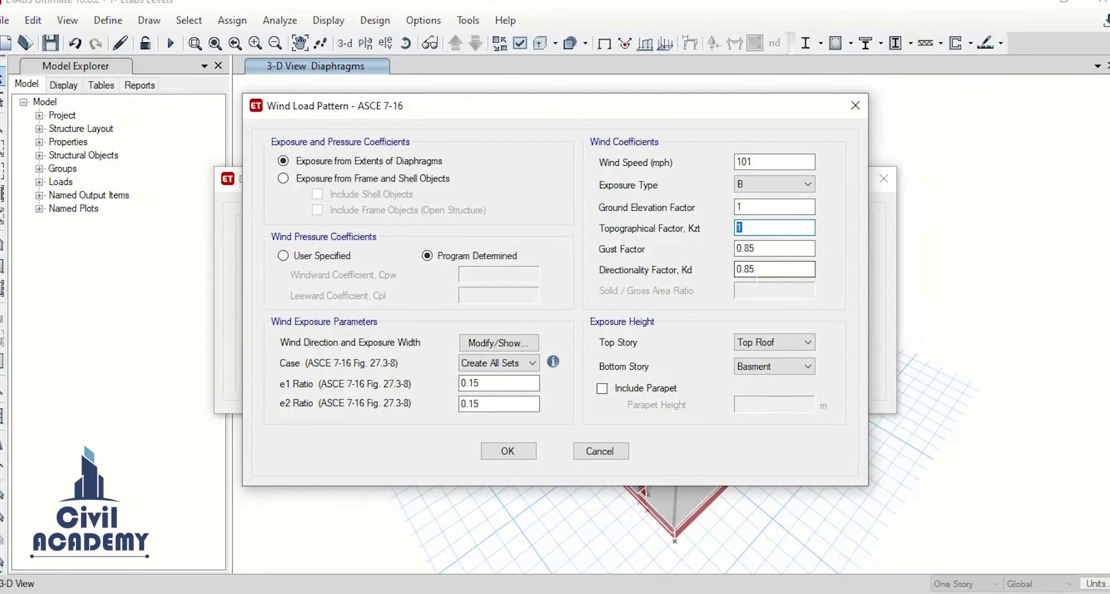
click(744, 191)
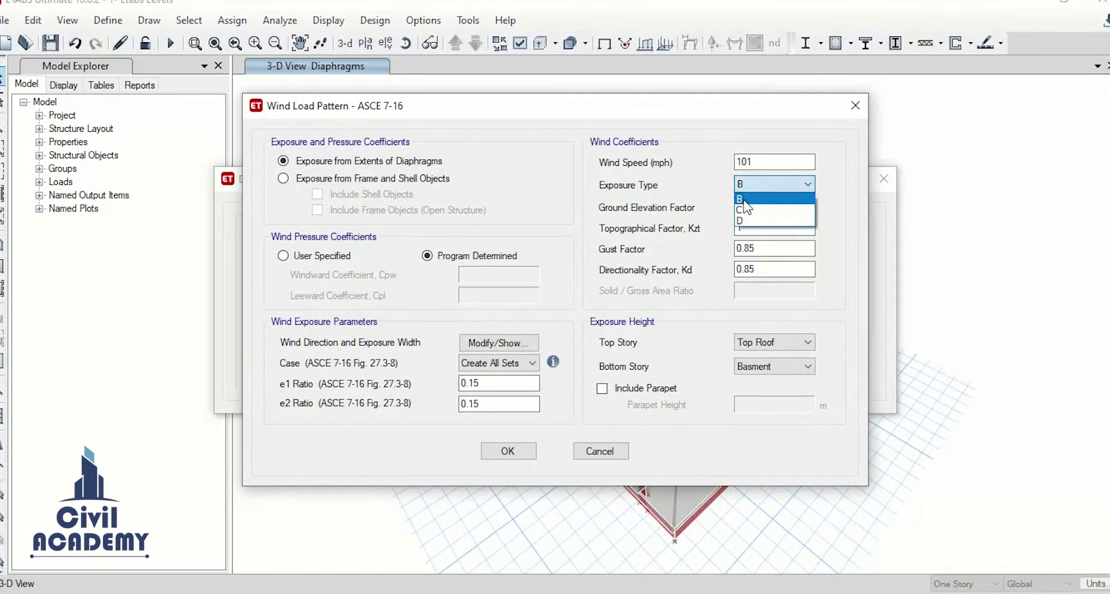
click(744, 201)
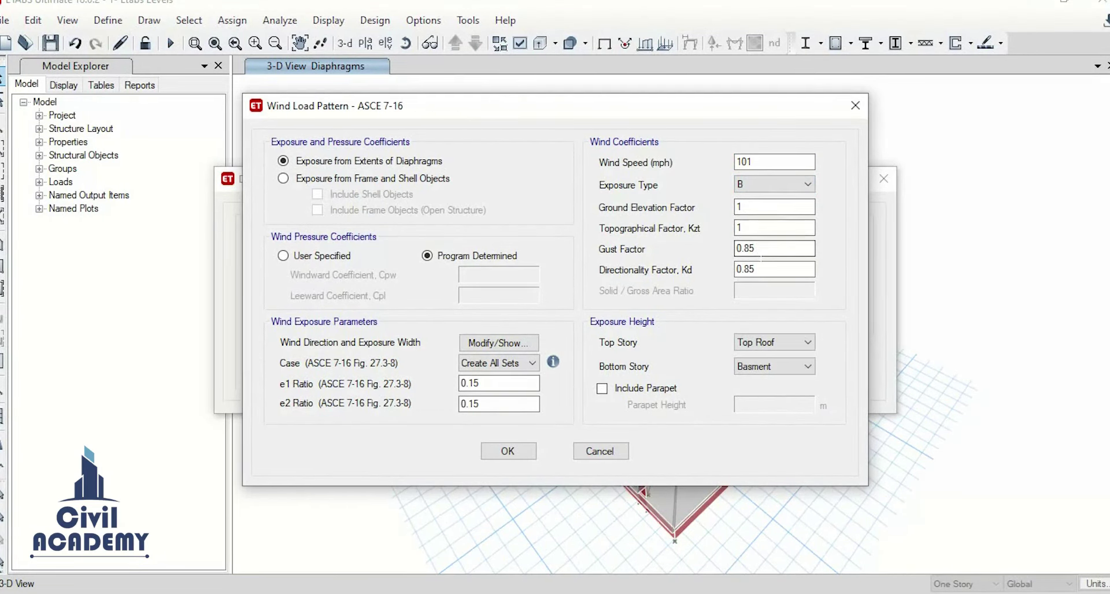
double_click(751, 248)
key(Tab)
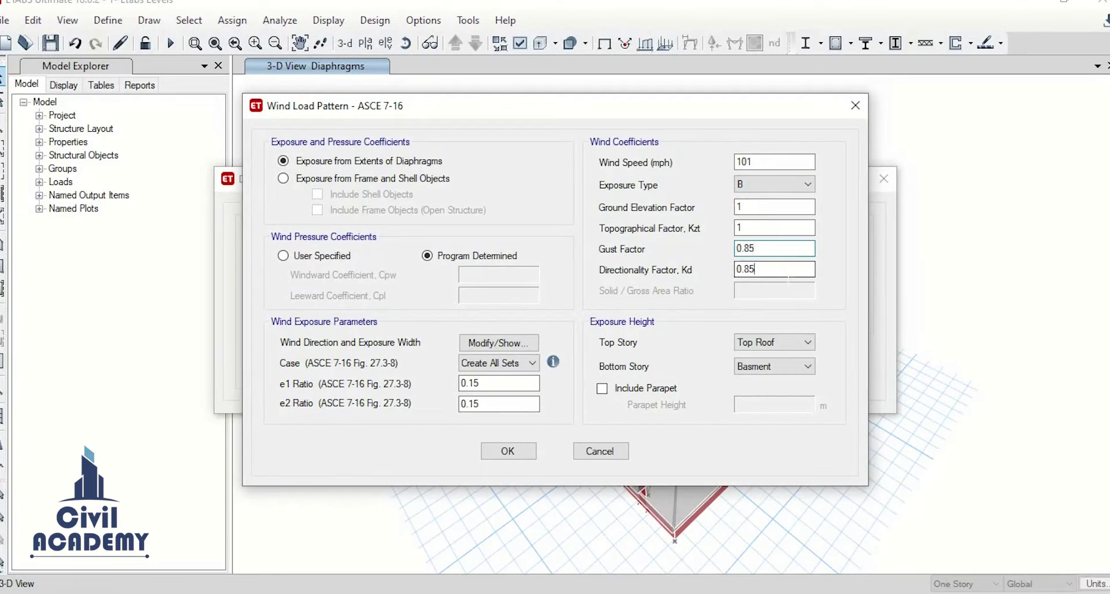
Set the W 0 load's exposure height from Top Roof down to GR and include a parapet 2 m high
click(775, 342)
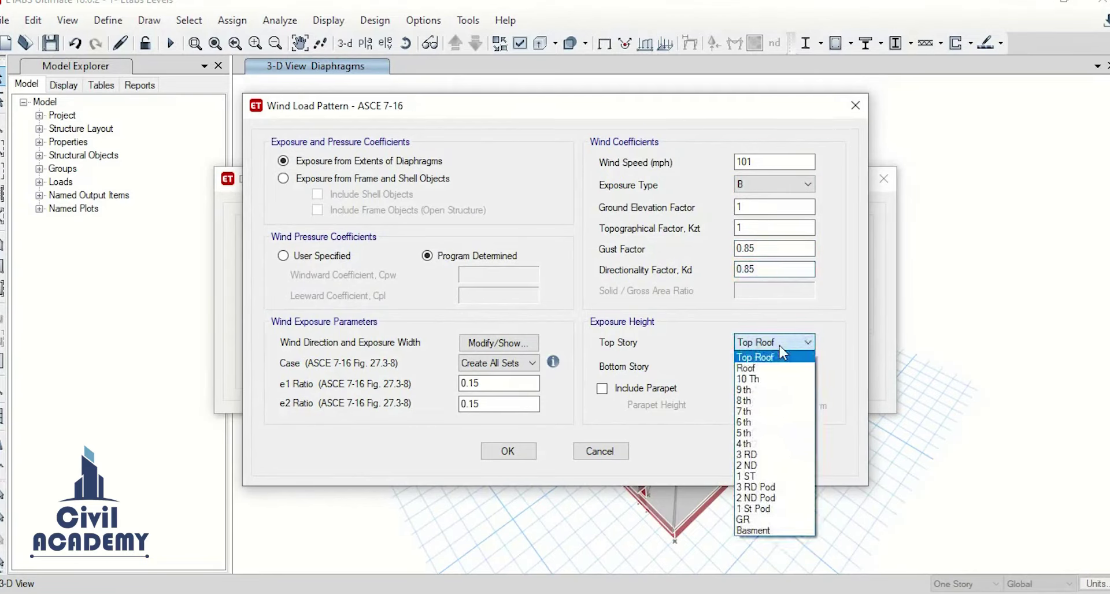
click(761, 520)
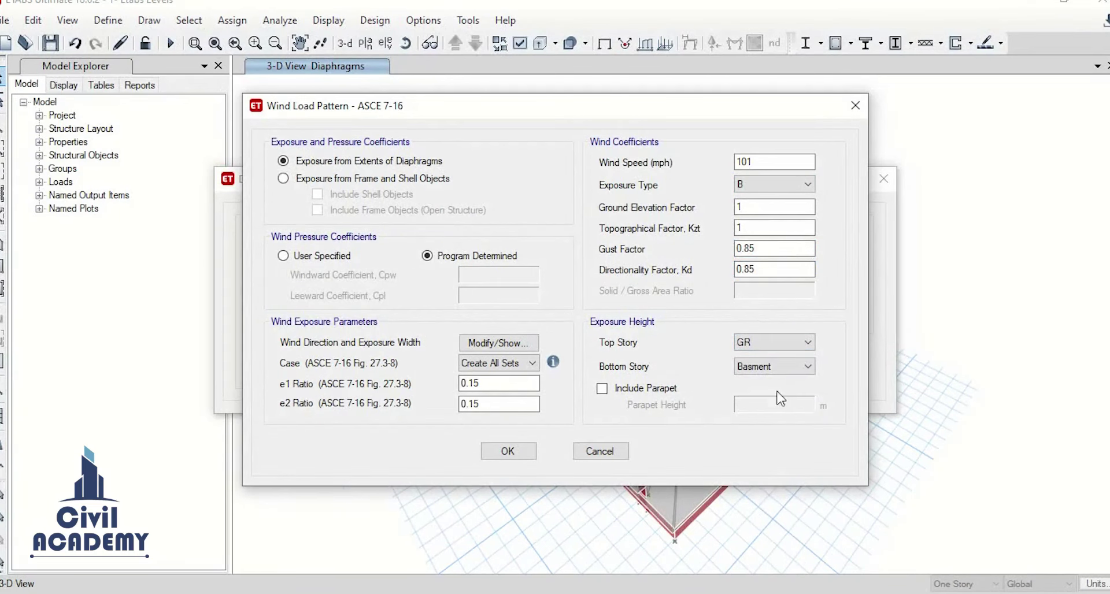
click(766, 343)
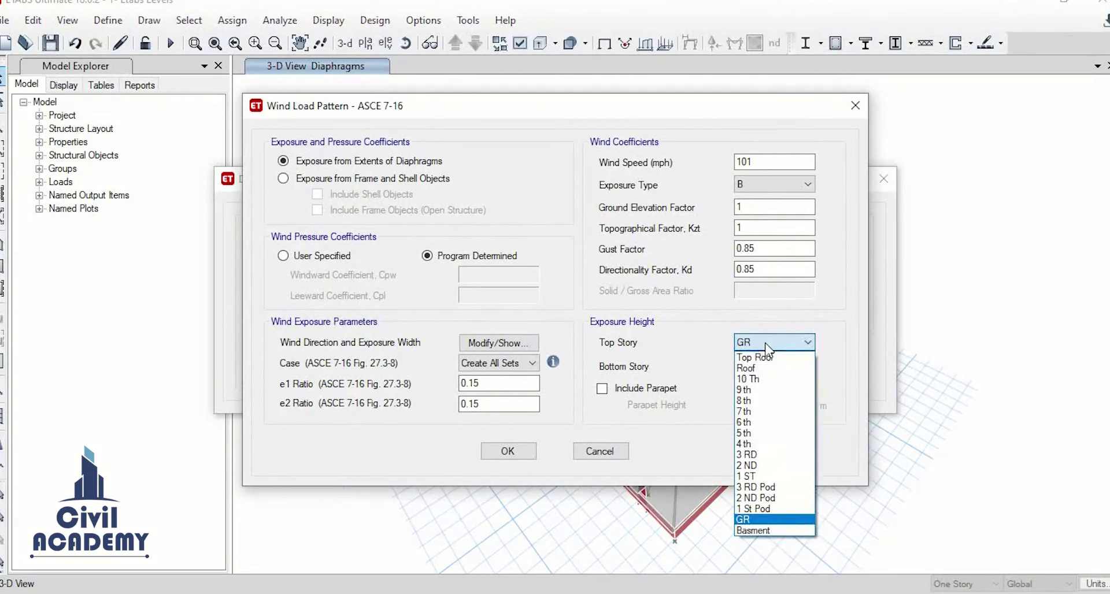
click(763, 355)
click(763, 366)
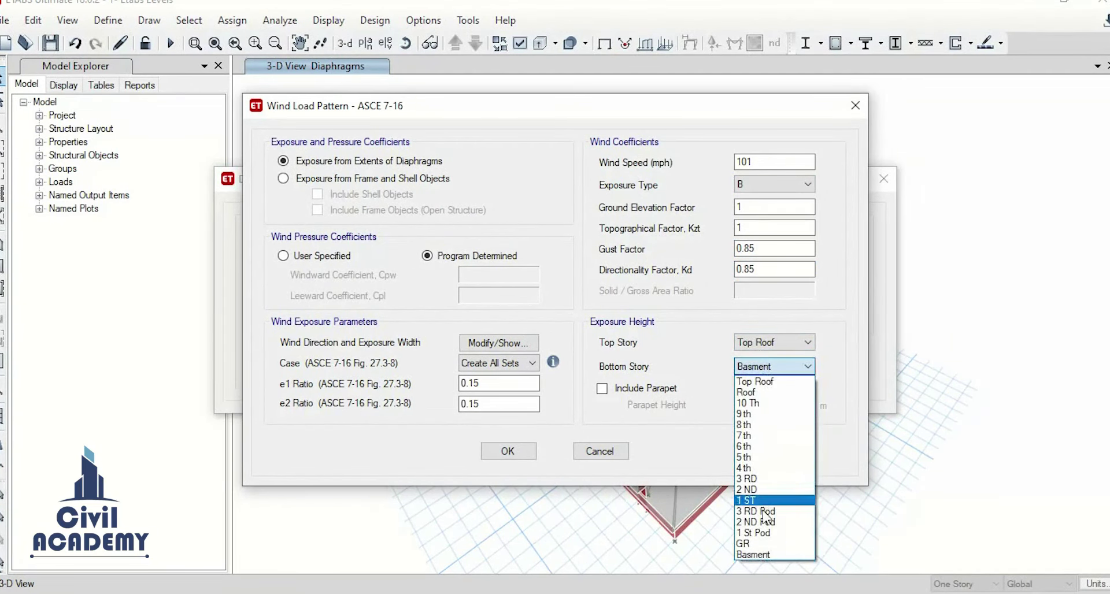
click(751, 534)
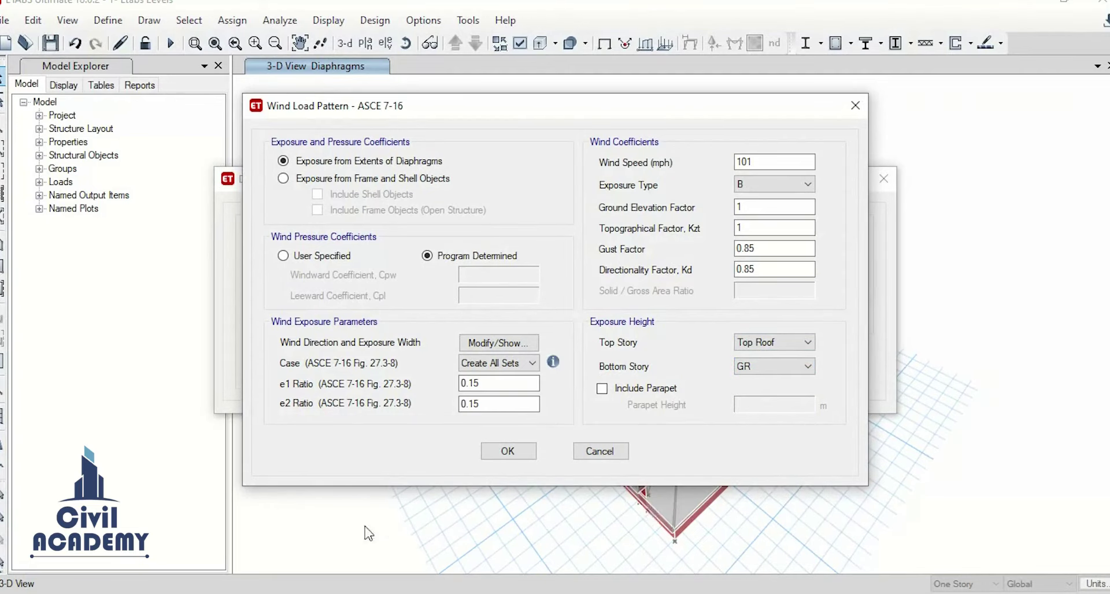
click(602, 389)
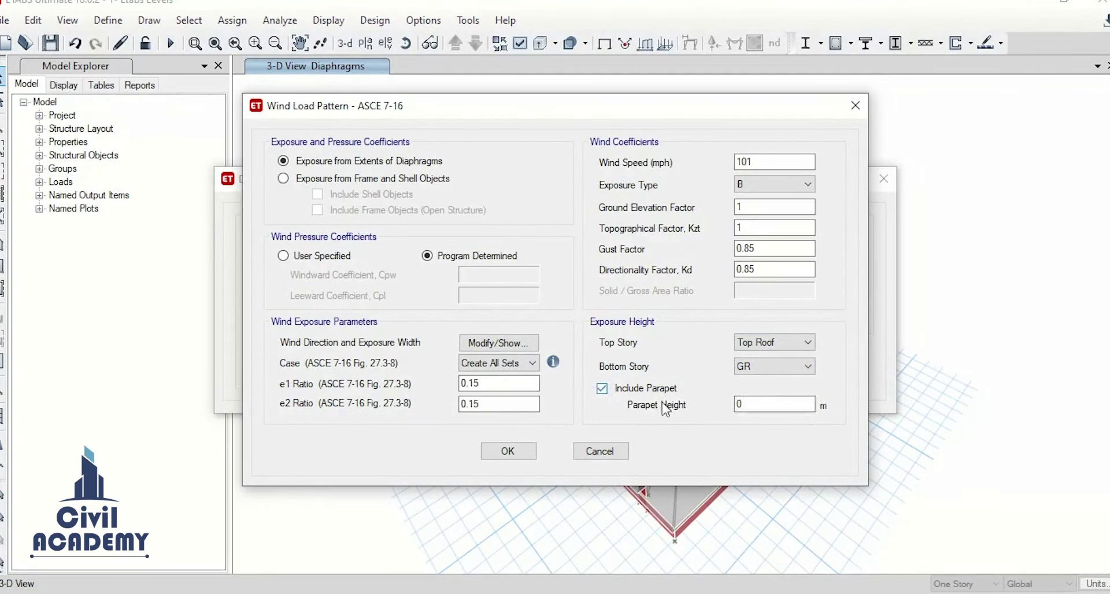
double_click(740, 404)
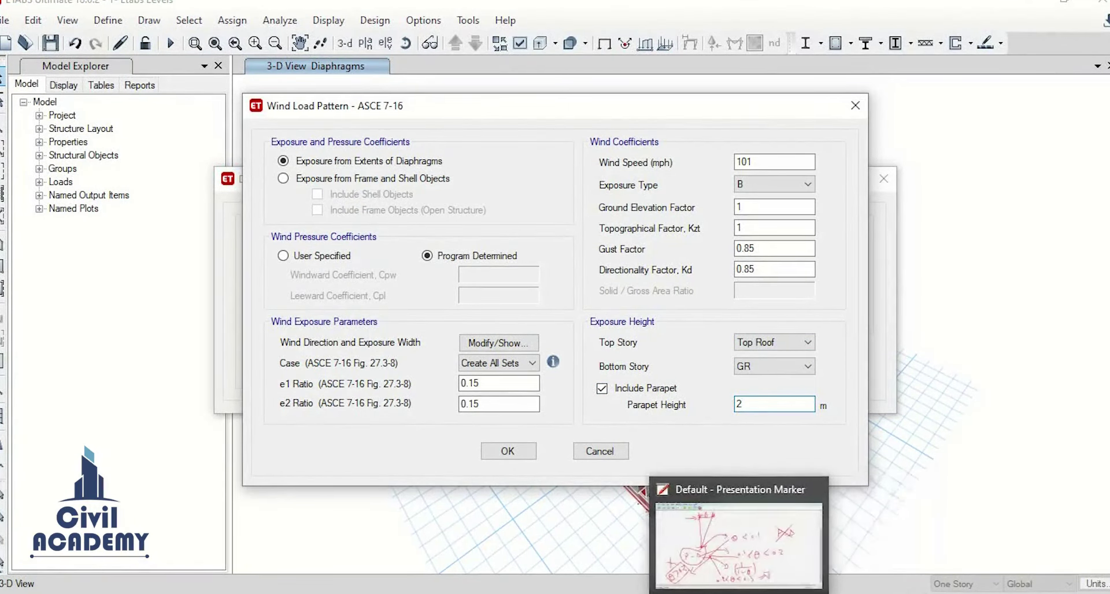
Capture a screen snip of the W 0 wind load settings with the Snipping Tool
click(772, 546)
click(246, 83)
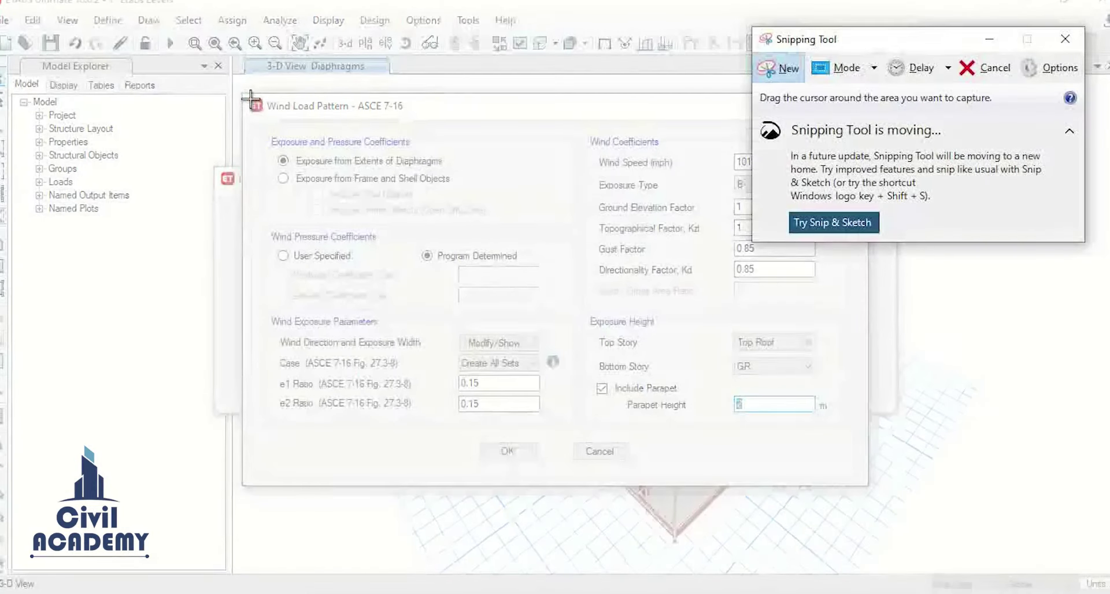
drag(256, 106, 893, 498)
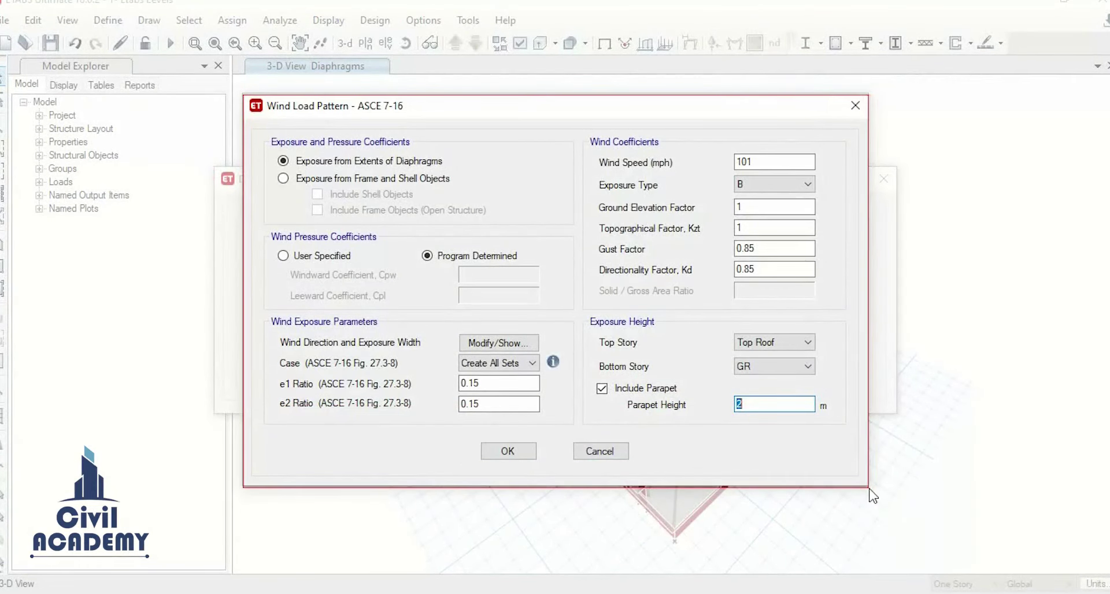
Switch to the model 2 window and compare its Wind-00 settings side by side with the captured W 0 settings
click(617, 497)
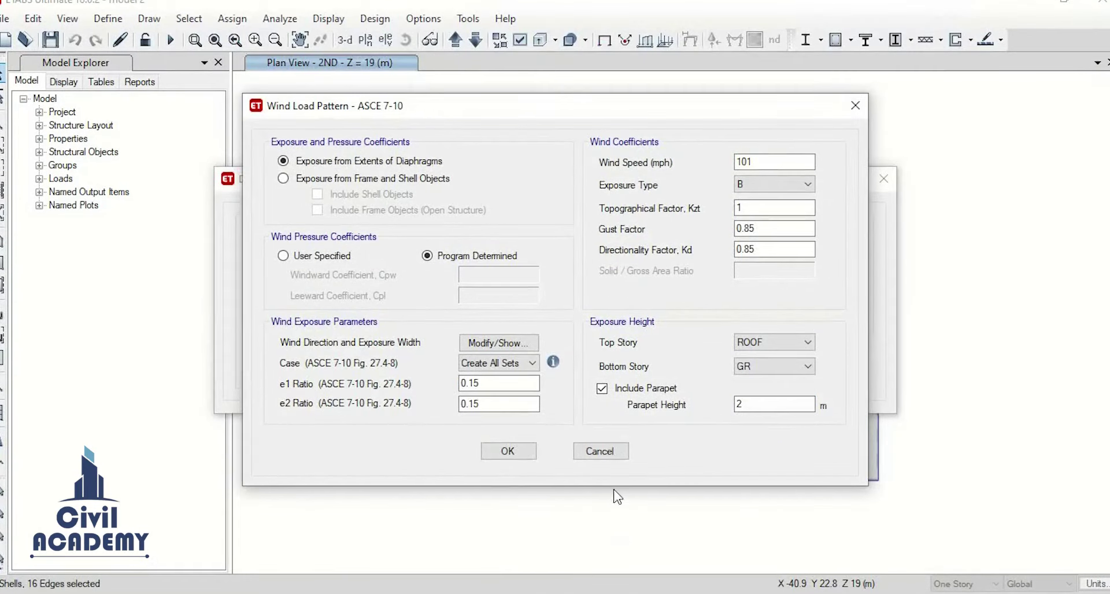
click(821, 590)
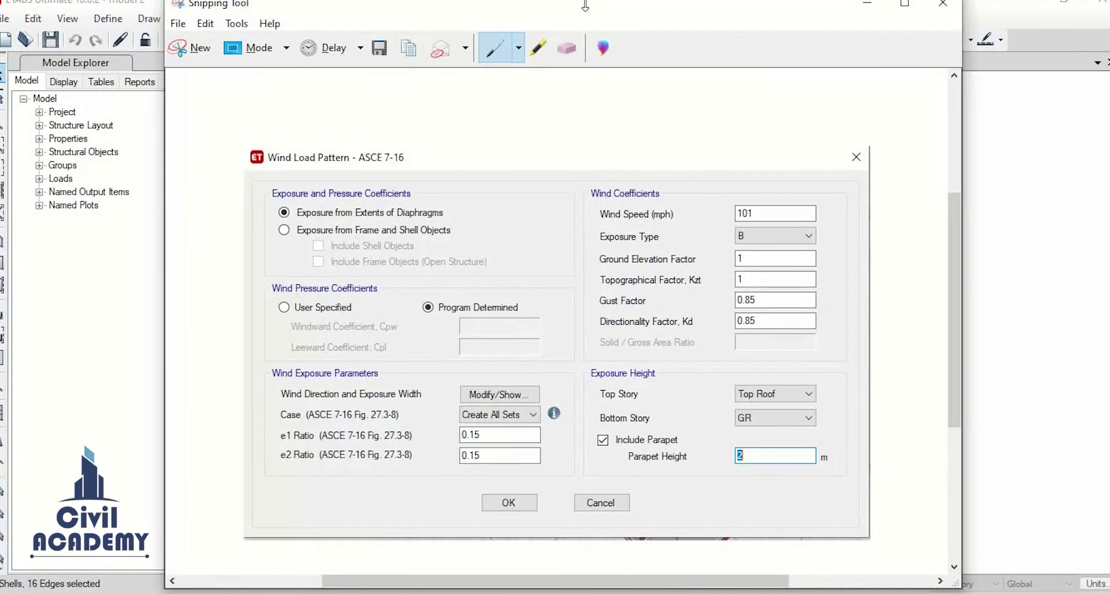
drag(599, 17, 153, 123)
drag(664, 111, 873, 124)
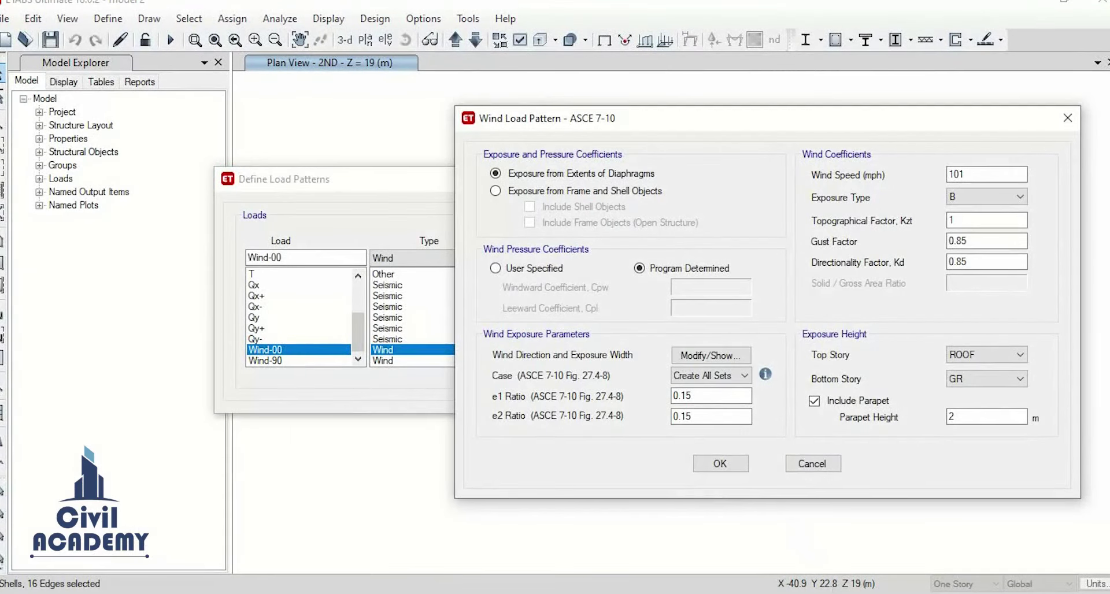
click(742, 593)
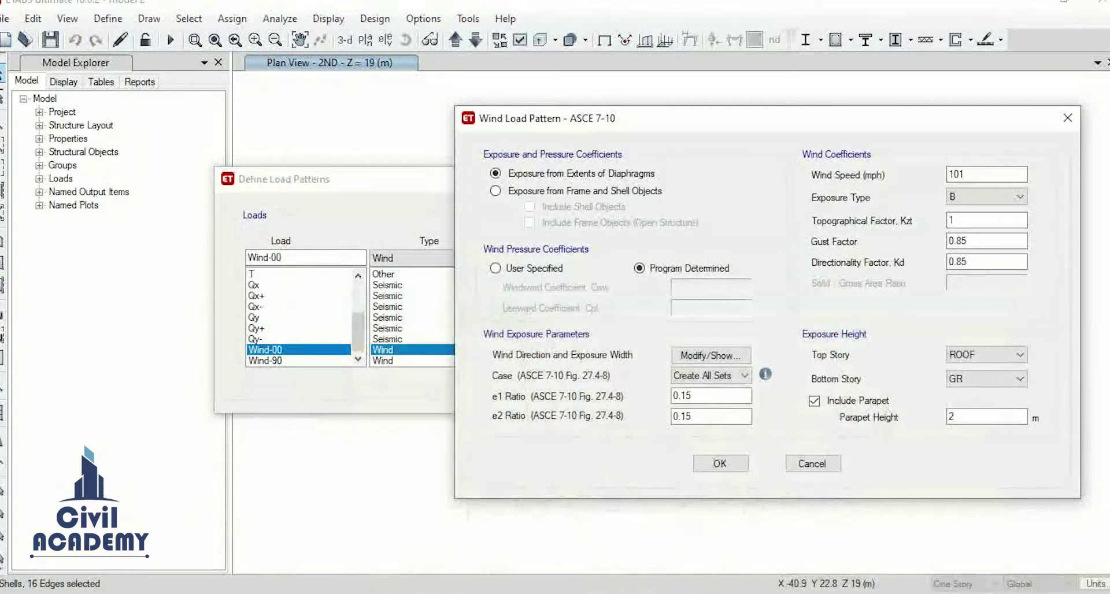
mouse_move(816, 591)
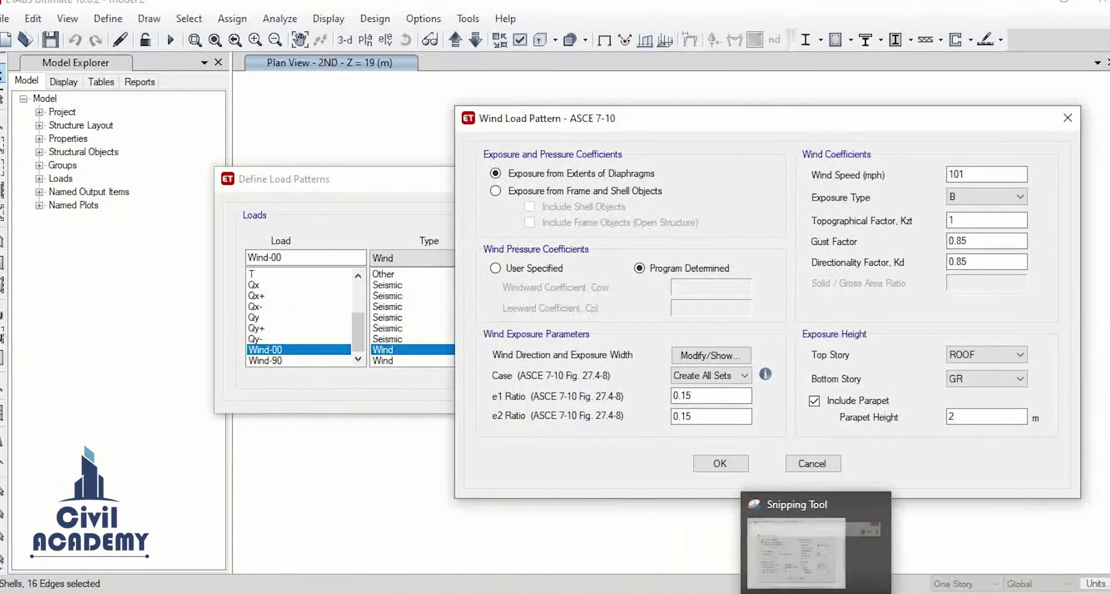
click(796, 552)
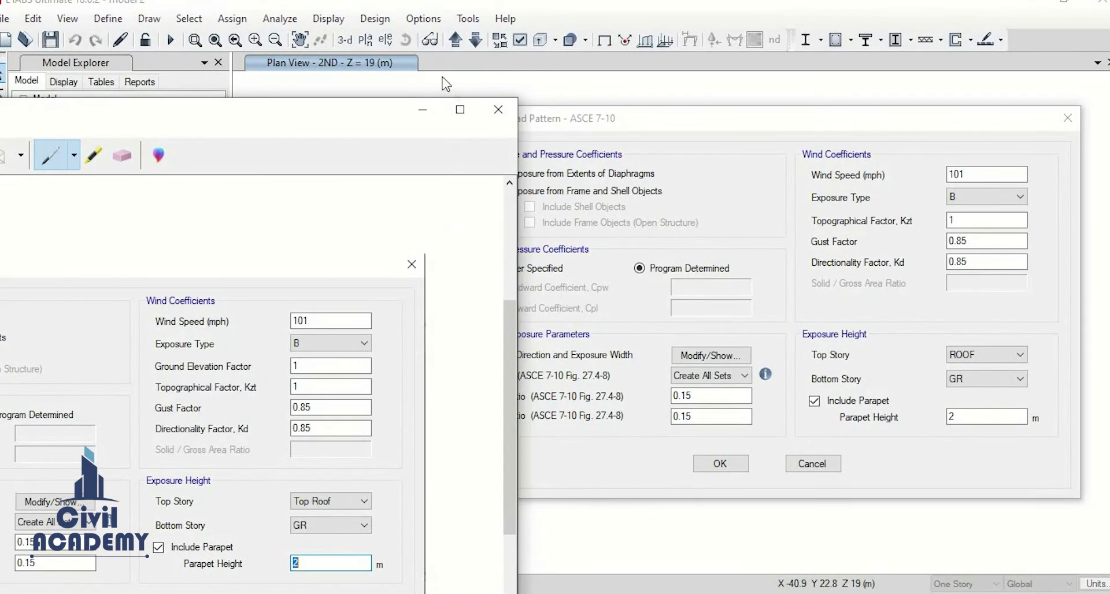
click(411, 114)
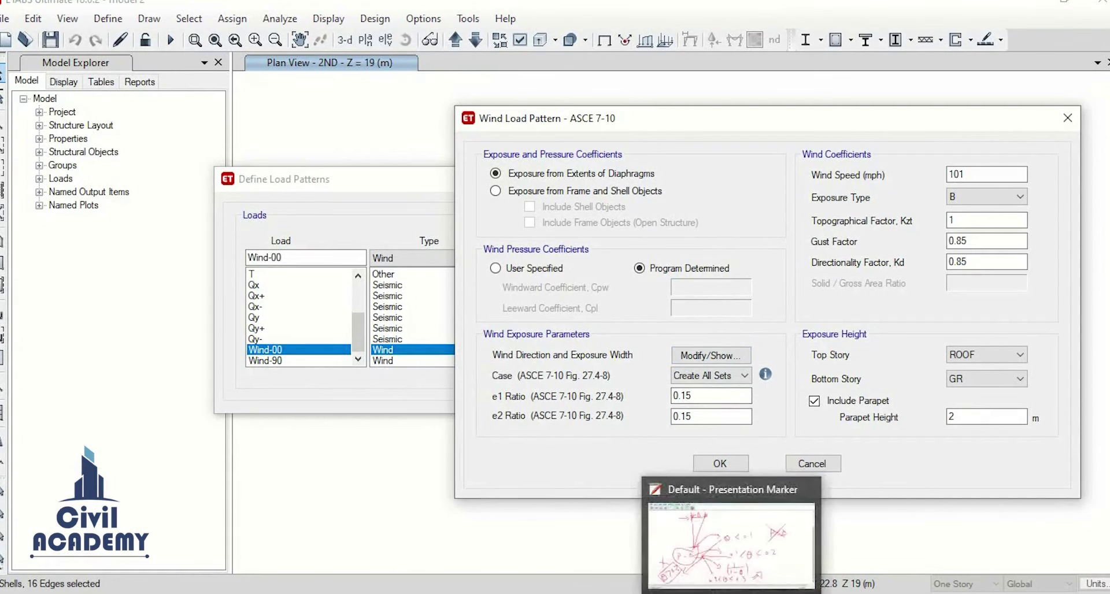
Return to the Etabs Levels model, check the W 0 load's wind direction and exposure widths, and accept its settings
mouse_move(697, 593)
click(806, 536)
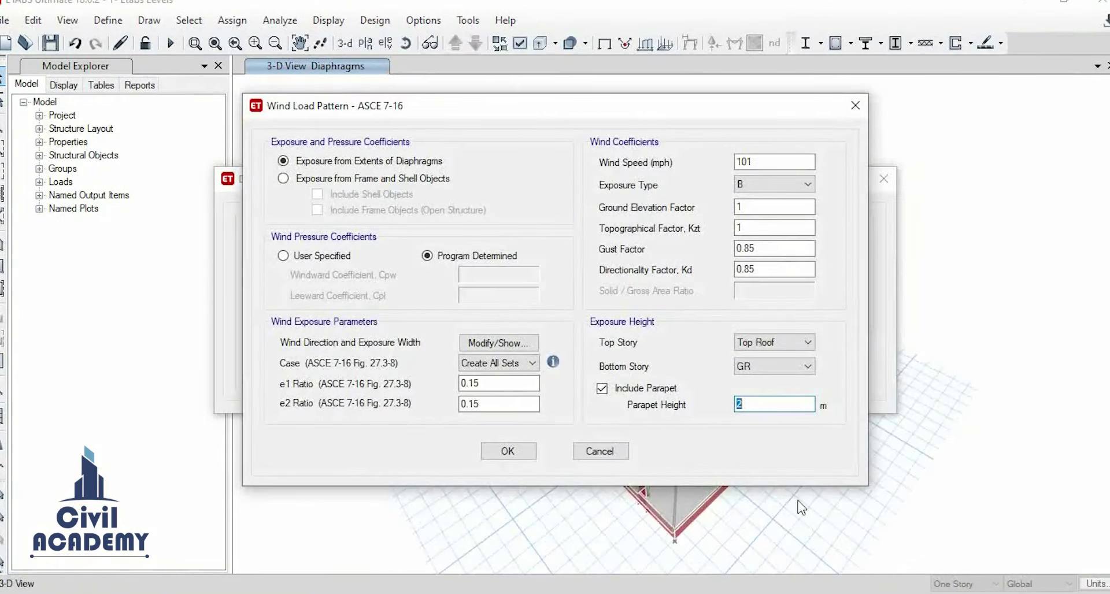
click(498, 343)
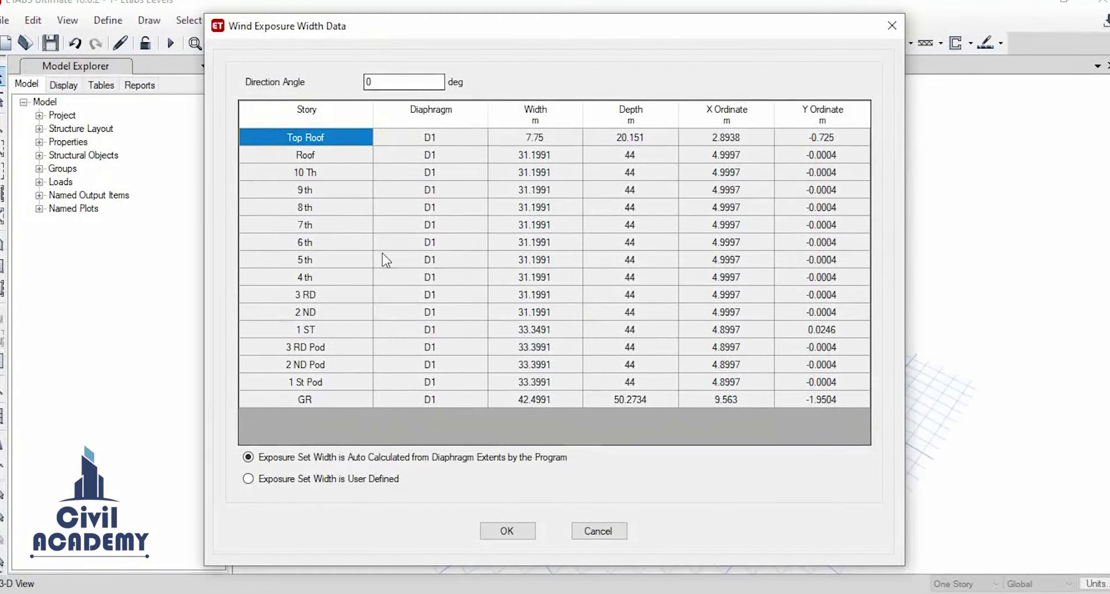
click(508, 524)
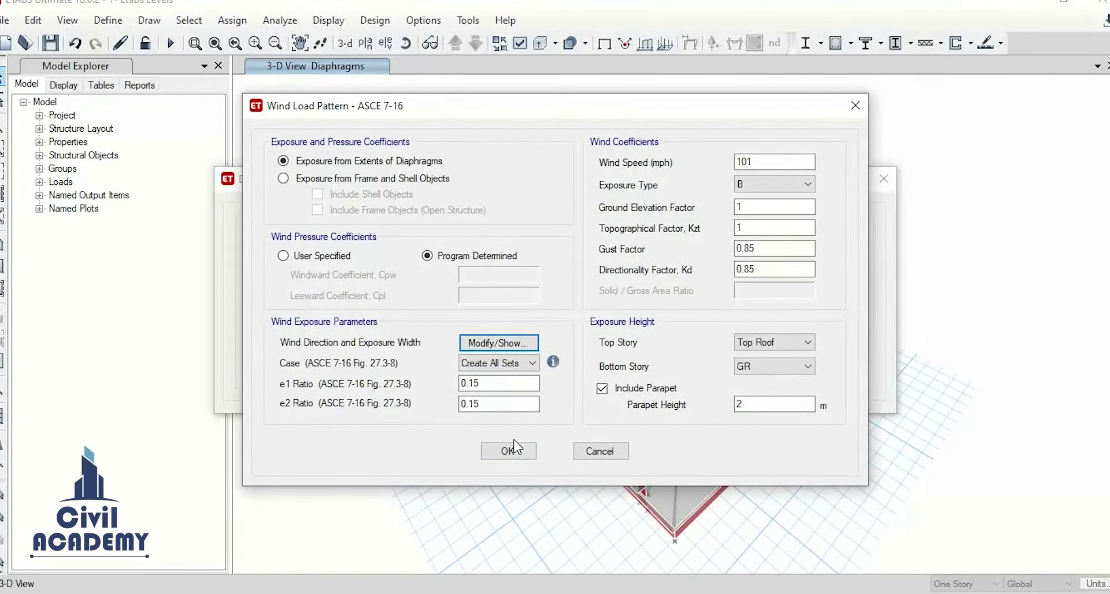
click(512, 449)
Set the W 90 load's wind direction angle to 90 degrees and its wind speed to 101 mph
click(294, 362)
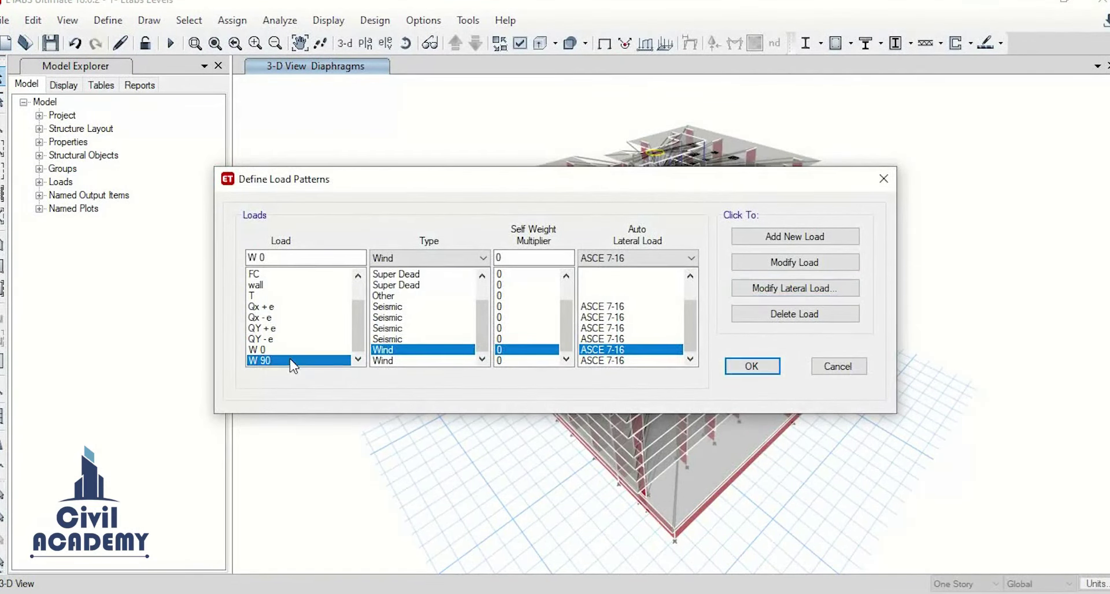
click(769, 289)
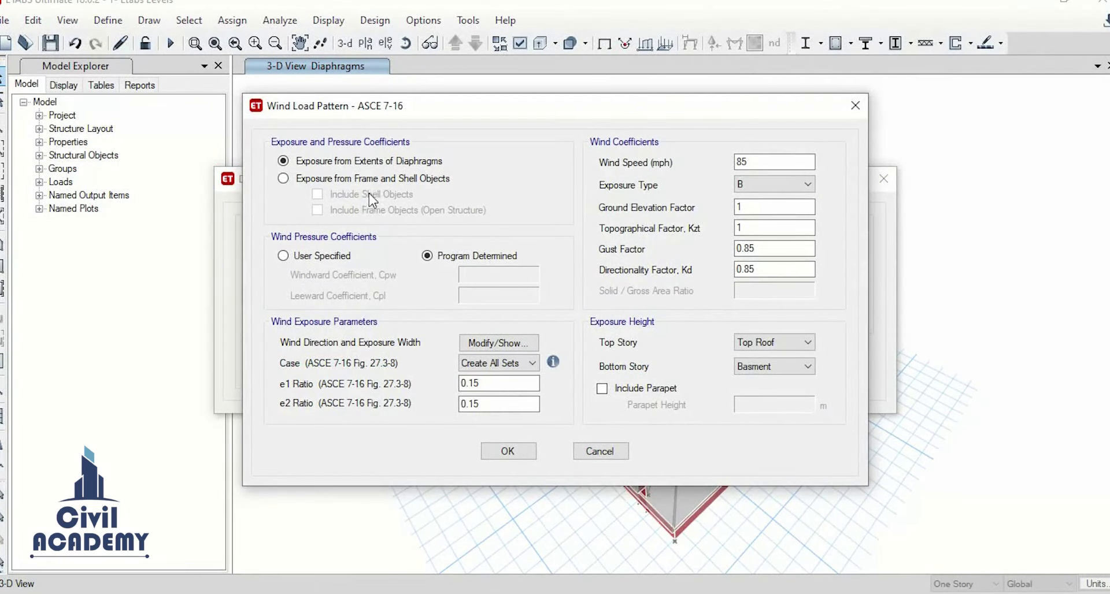
click(500, 343)
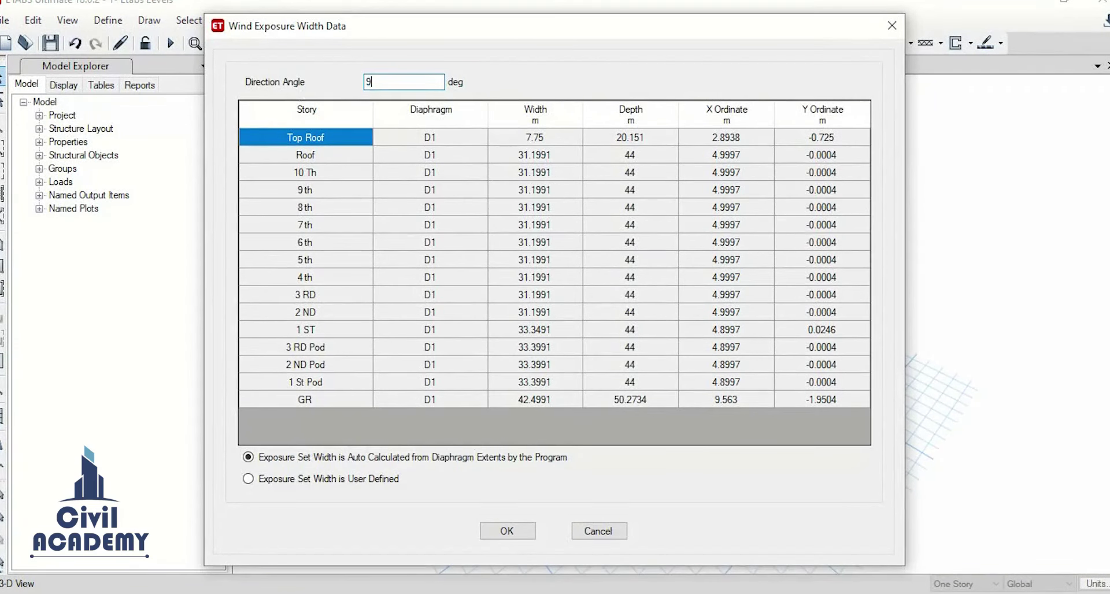
click(507, 530)
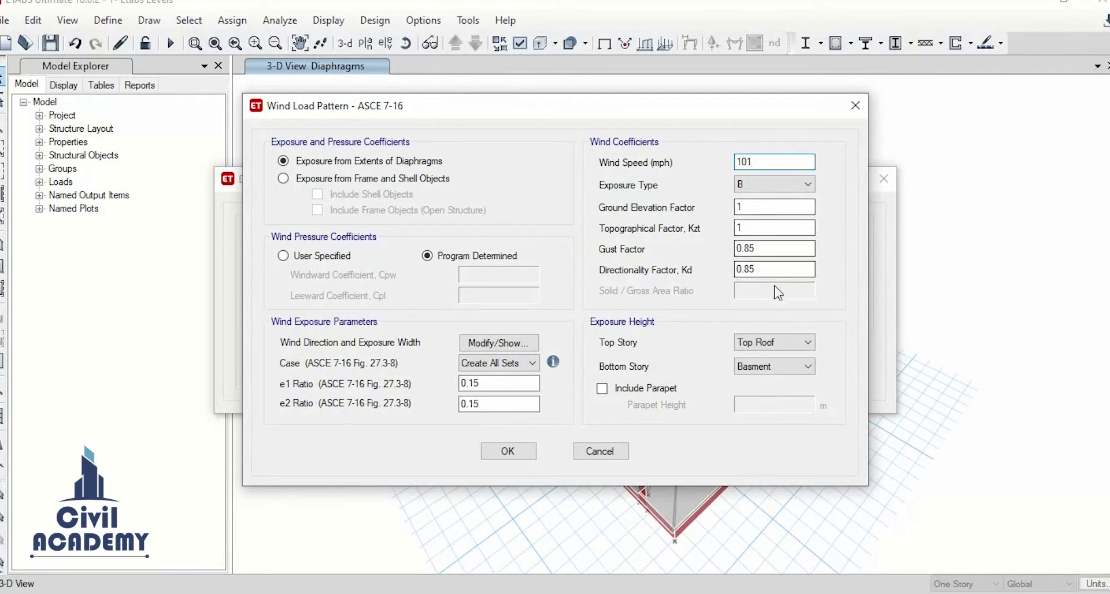
Set the W 90 load's bottom story to GR with a 2 m parapet, and accept the load pattern definitions
click(775, 367)
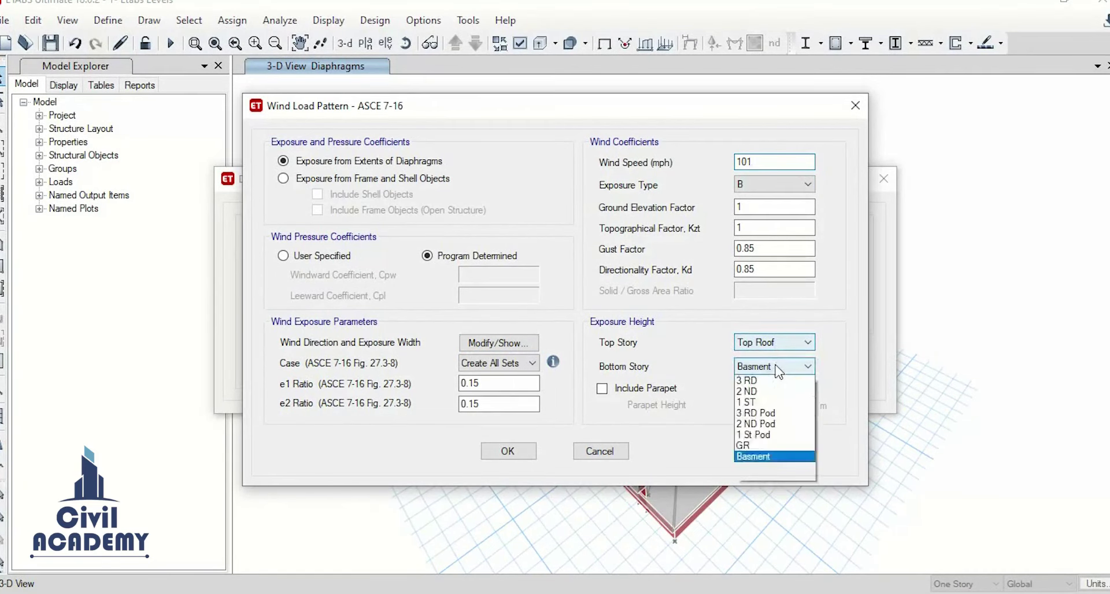
click(769, 546)
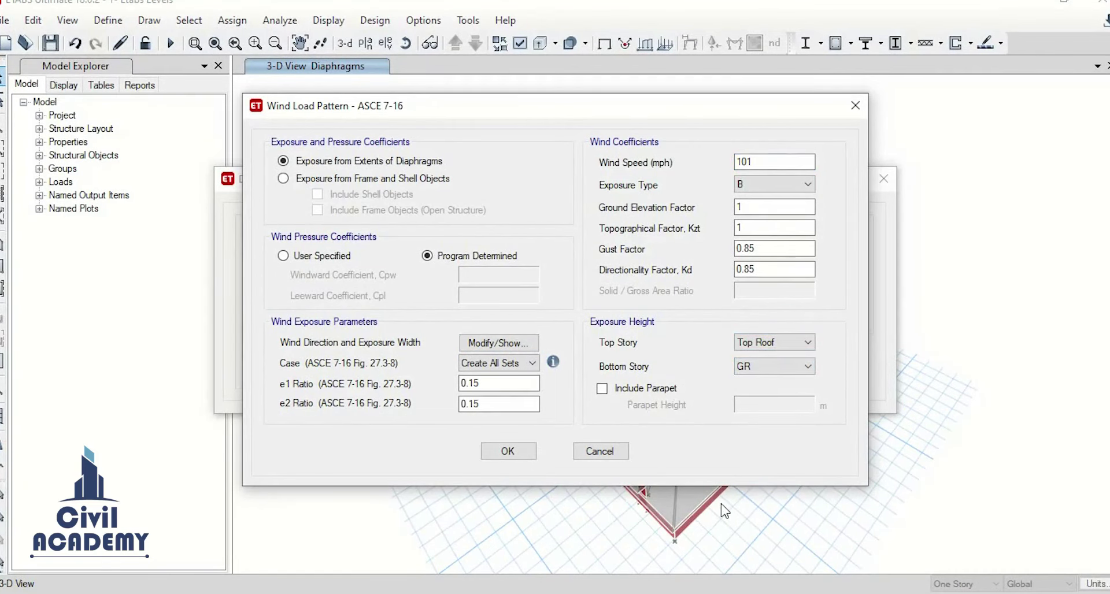
click(619, 392)
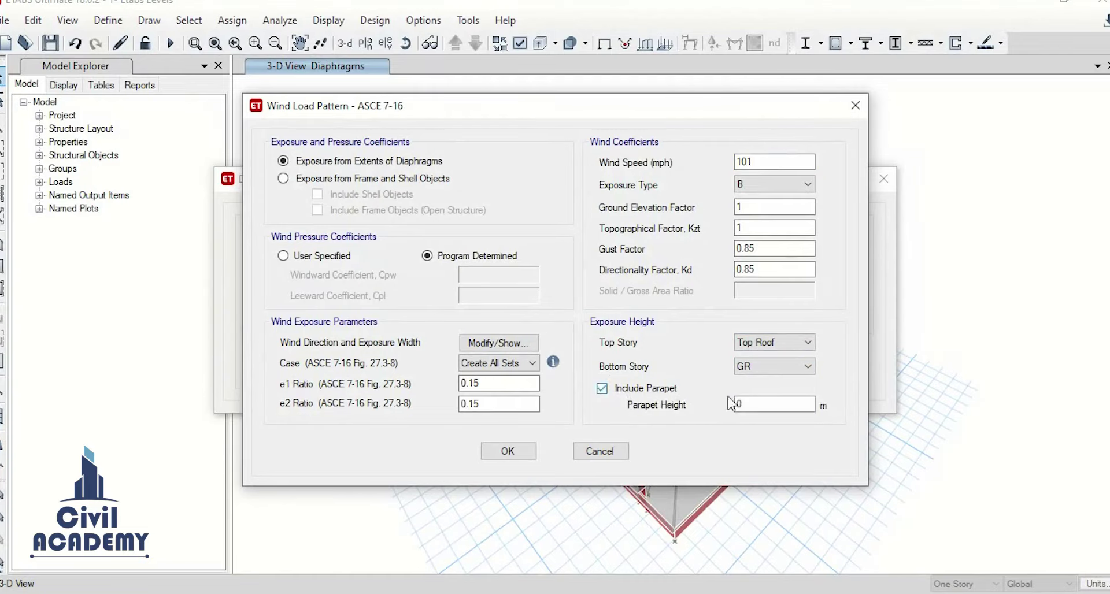
key(Tab)
text(2)
click(508, 452)
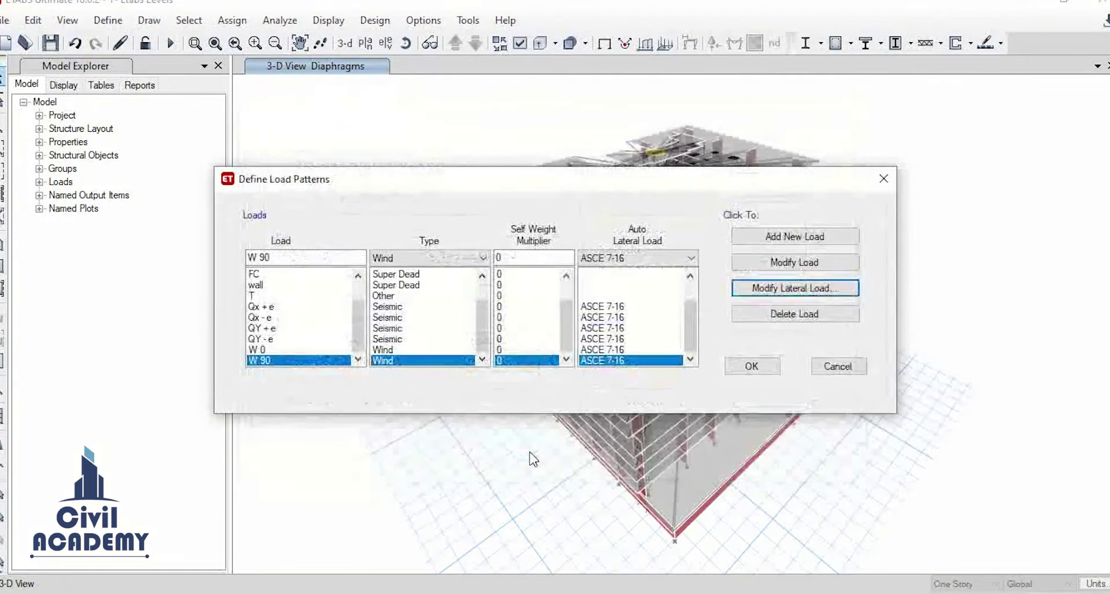
scroll(334, 358, up, 1)
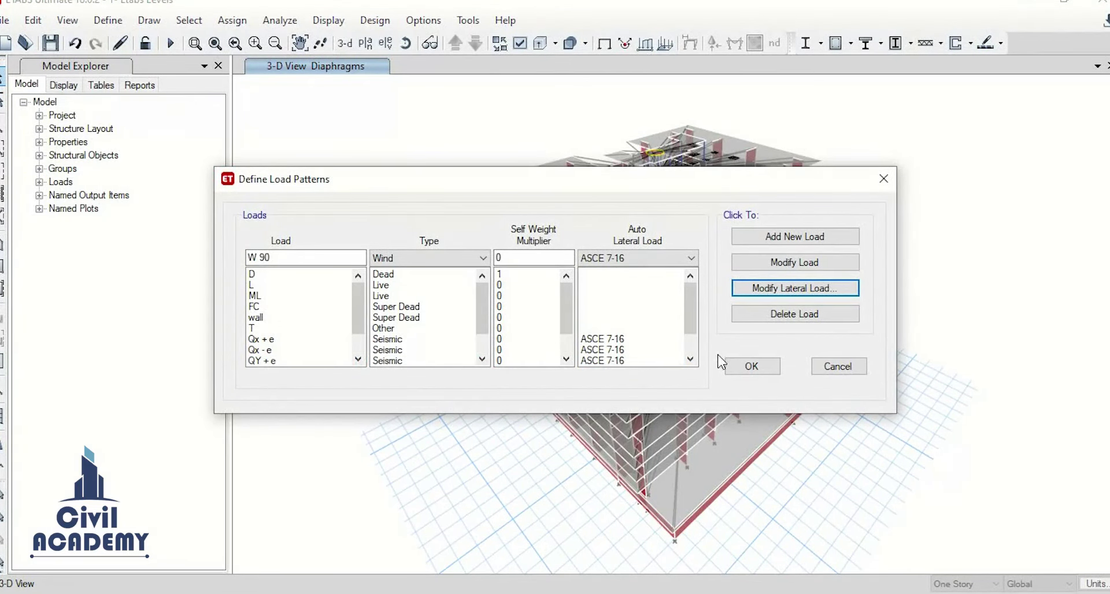
click(752, 370)
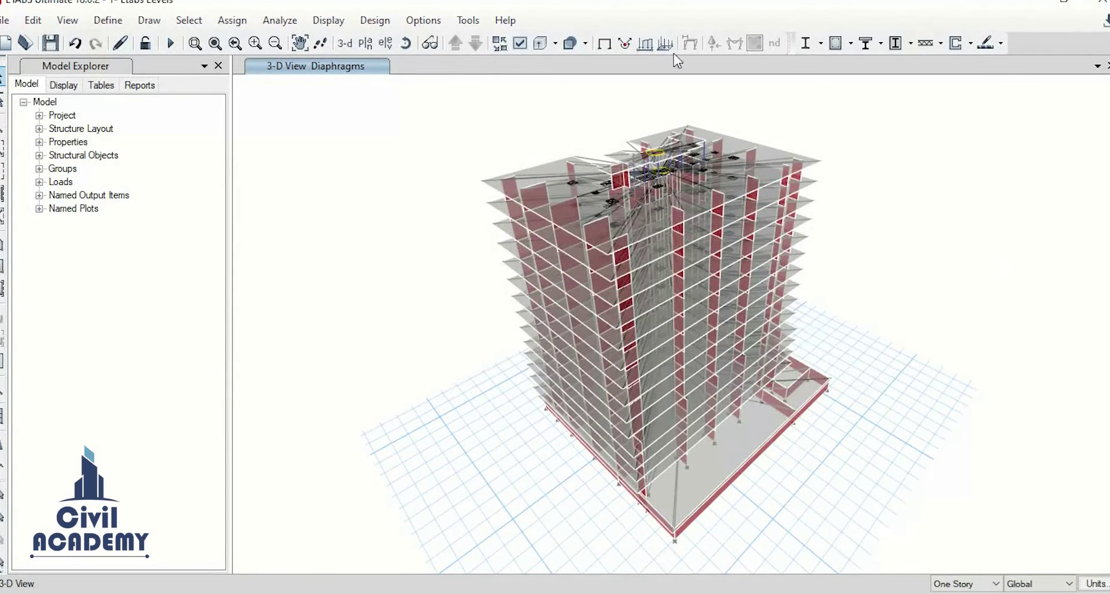
Review the list of load cases, including the seismic and wind cases, and close it
click(108, 19)
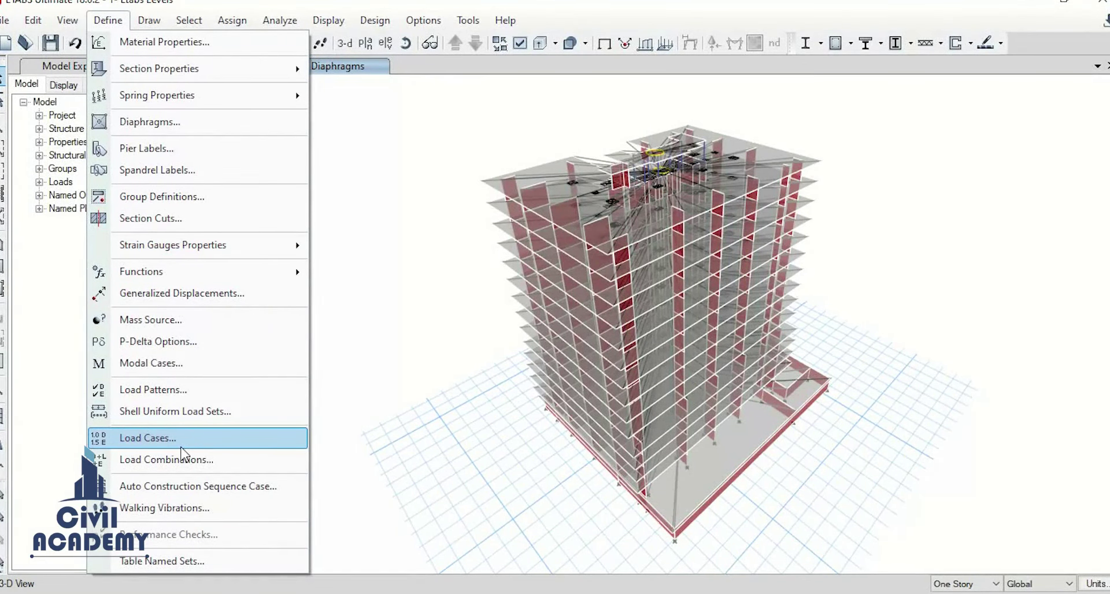
click(173, 440)
scroll(543, 332, down, 2)
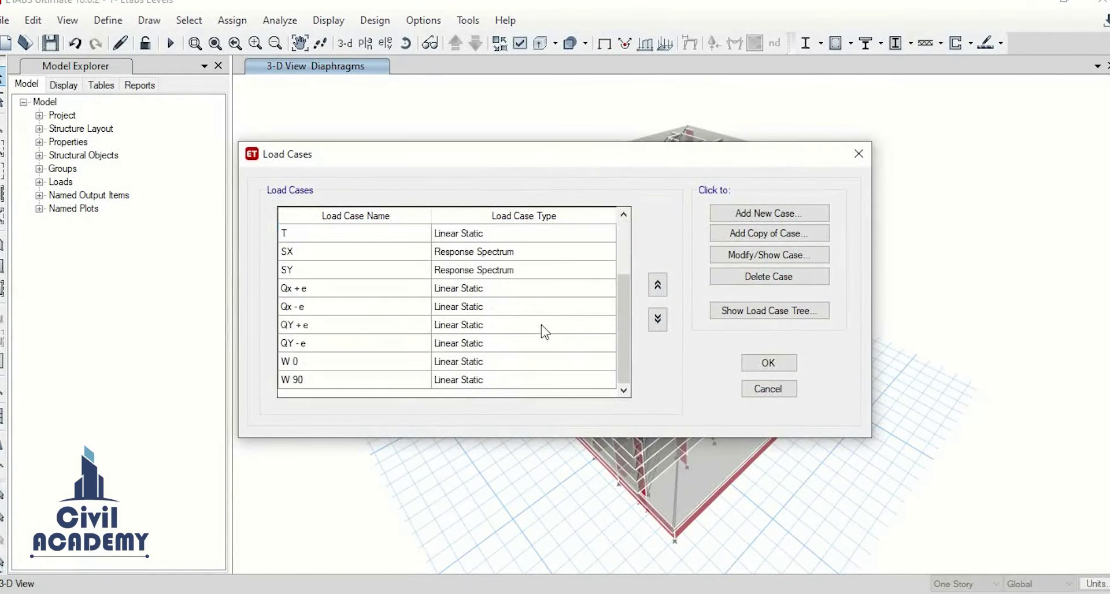
scroll(409, 401, up, 2)
scroll(409, 401, down, 2)
click(769, 363)
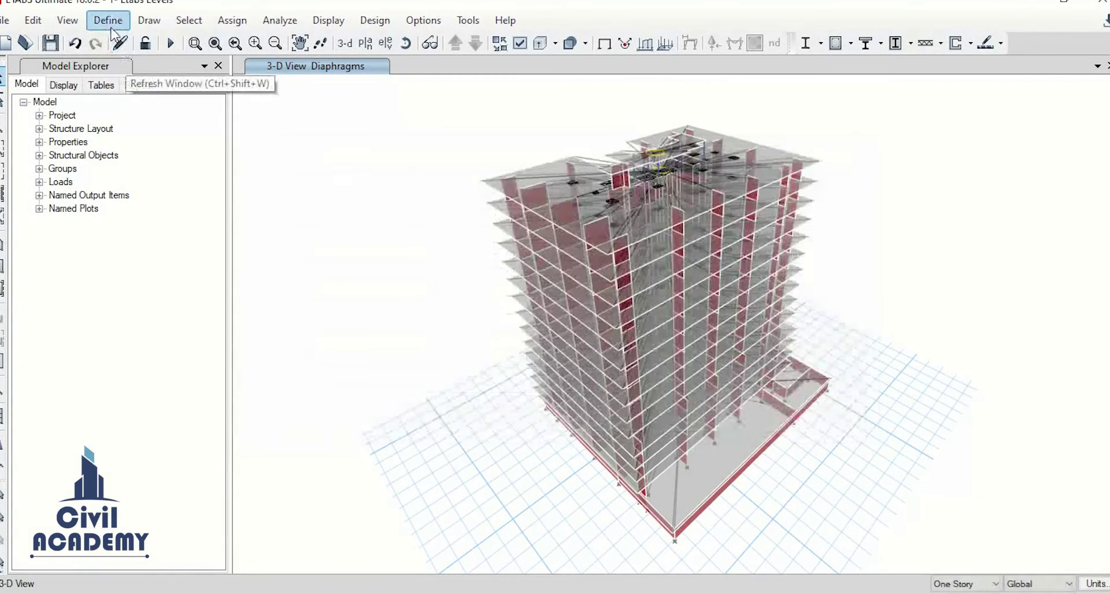
Add default design load combinations for concrete frame, concrete shear wall and concrete slab design, converted to editable user combinations
click(108, 21)
click(213, 458)
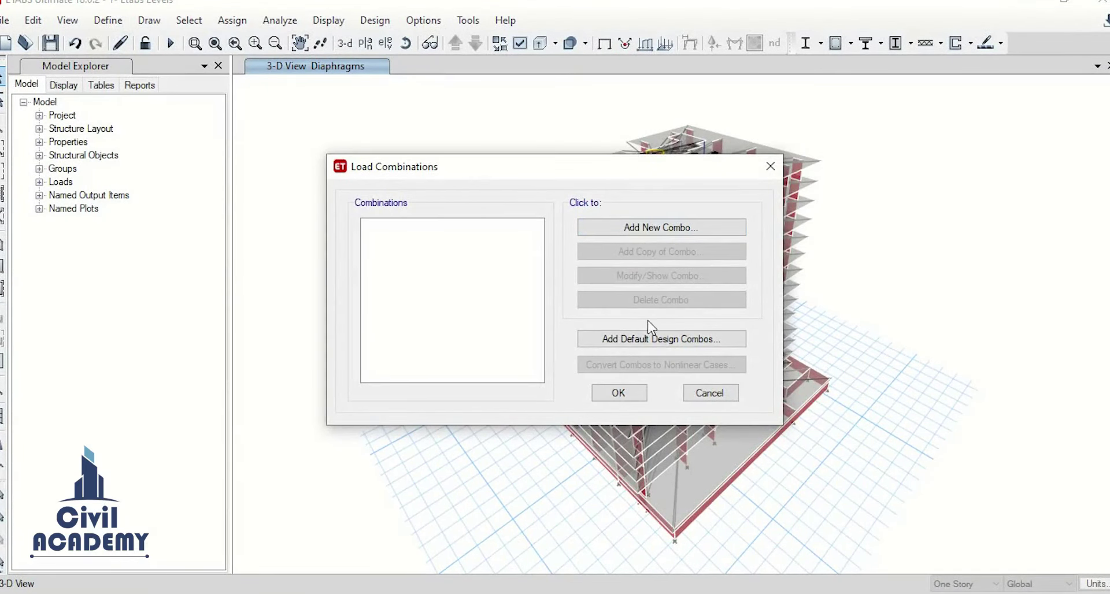
click(646, 344)
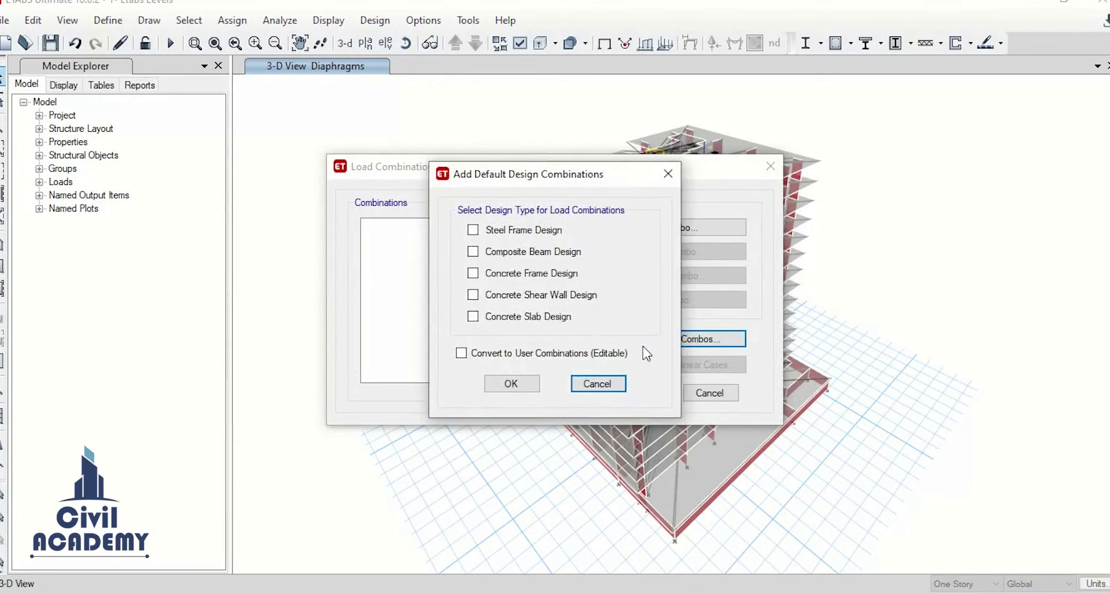
drag(558, 177, 385, 167)
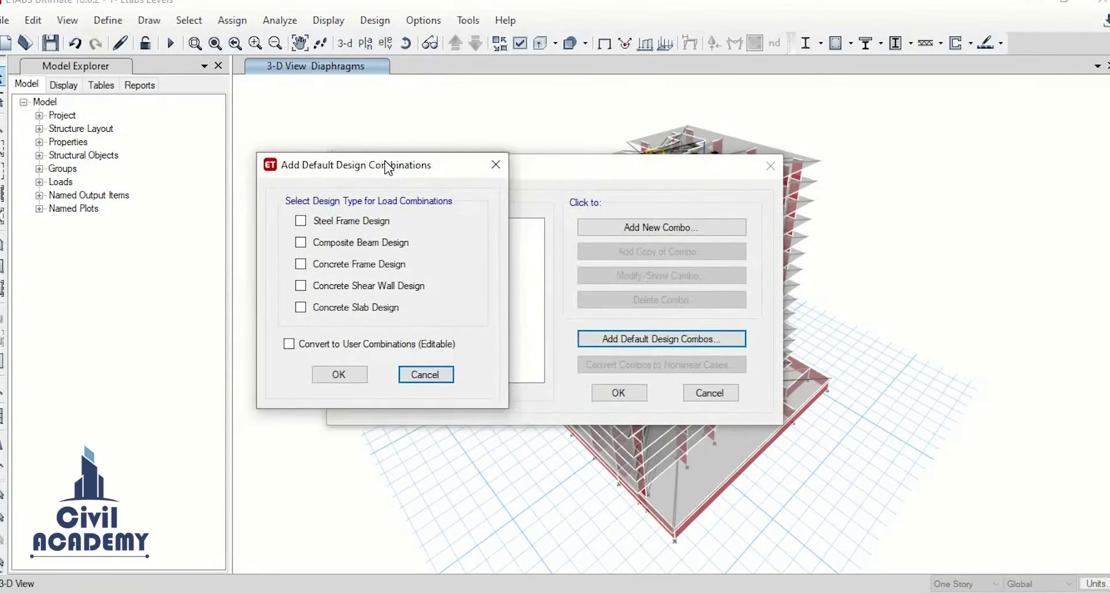
click(354, 308)
click(352, 286)
click(353, 265)
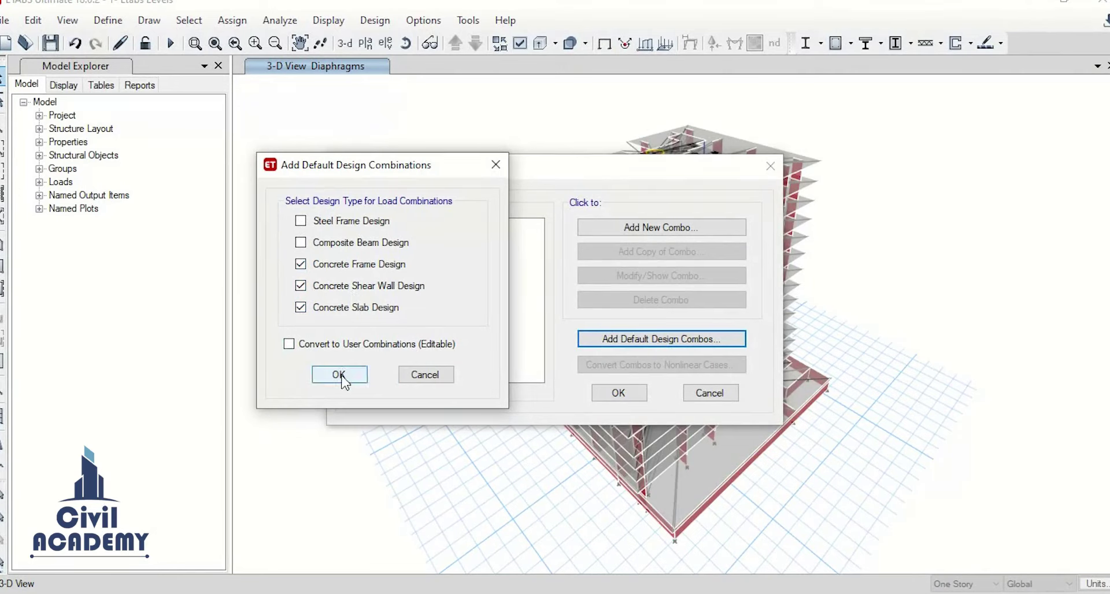
click(341, 348)
click(342, 376)
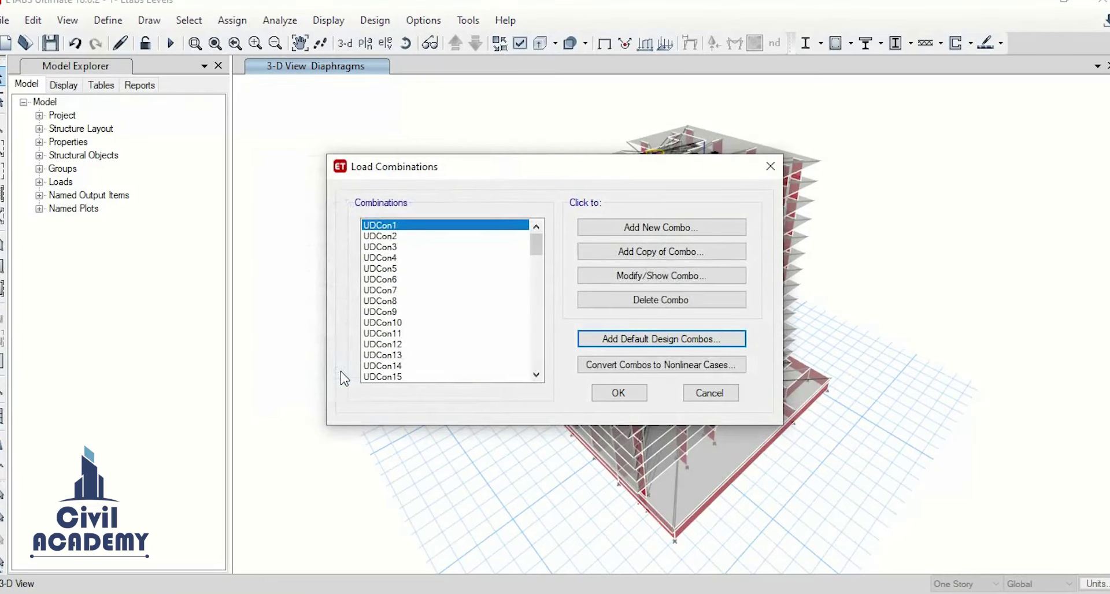
Examine the load names and scale factors of the gravity combinations UDCon1 and UDCon2, accepting each
mouse_move(540, 246)
mouse_down()
mouse_move(521, 389)
mouse_move(520, 242)
mouse_up()
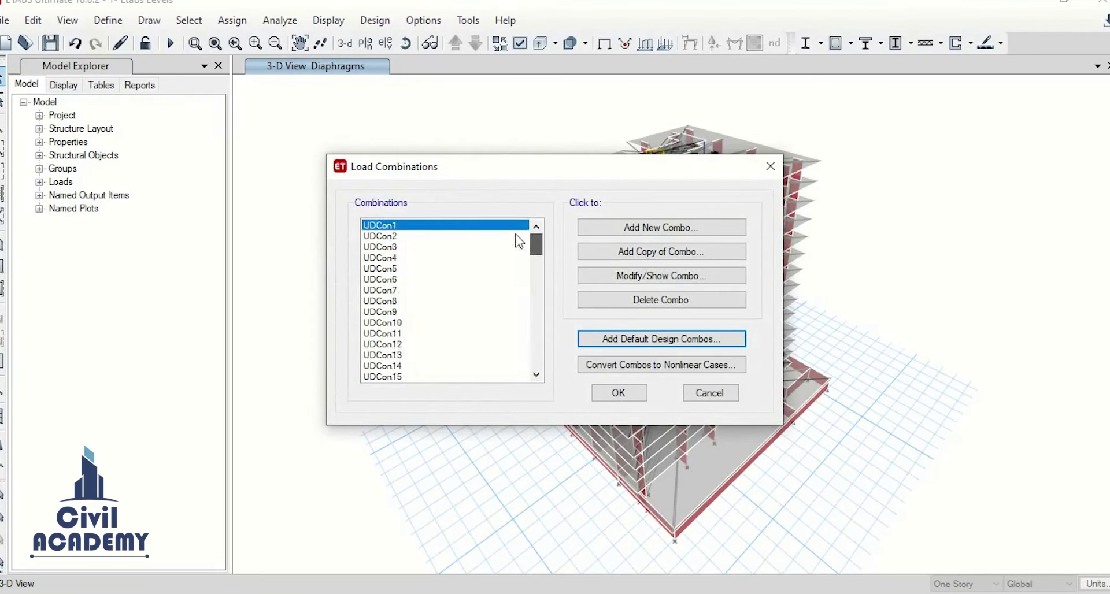
double_click(392, 226)
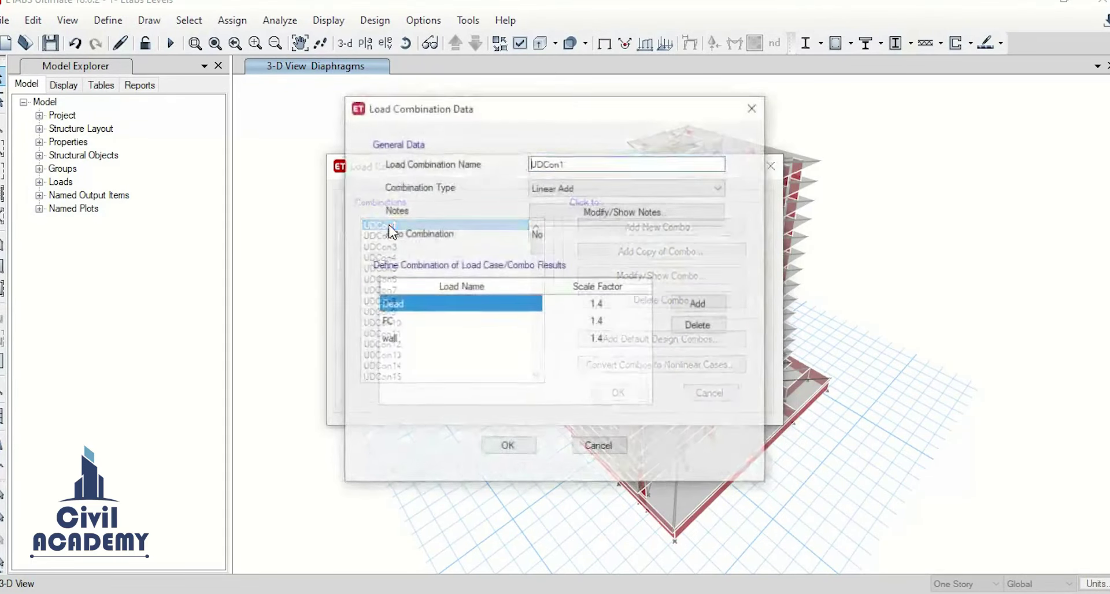
click(507, 447)
click(387, 238)
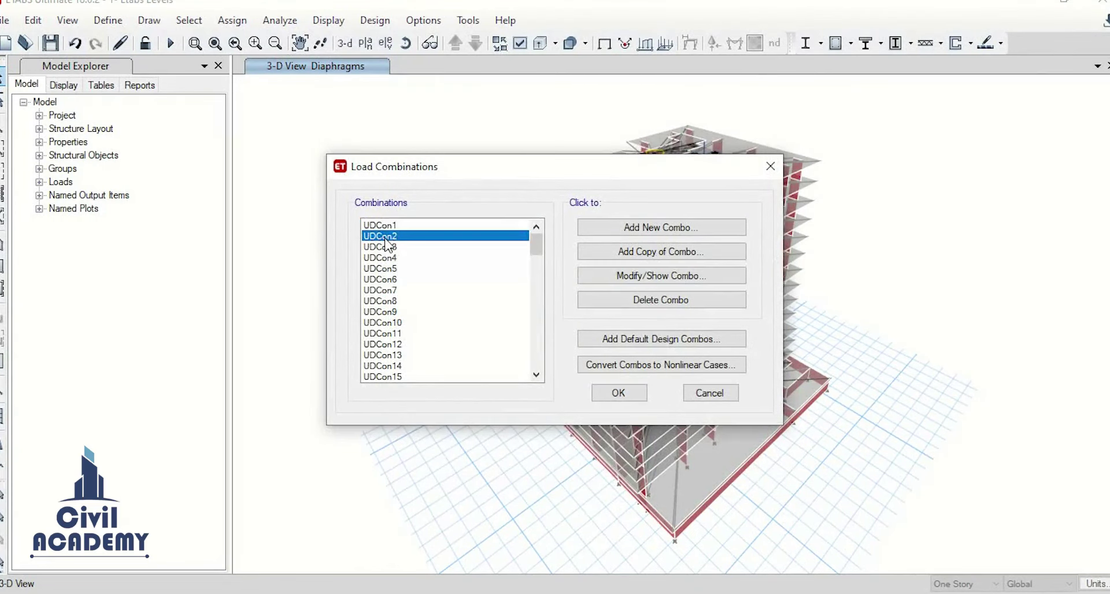
double_click(387, 242)
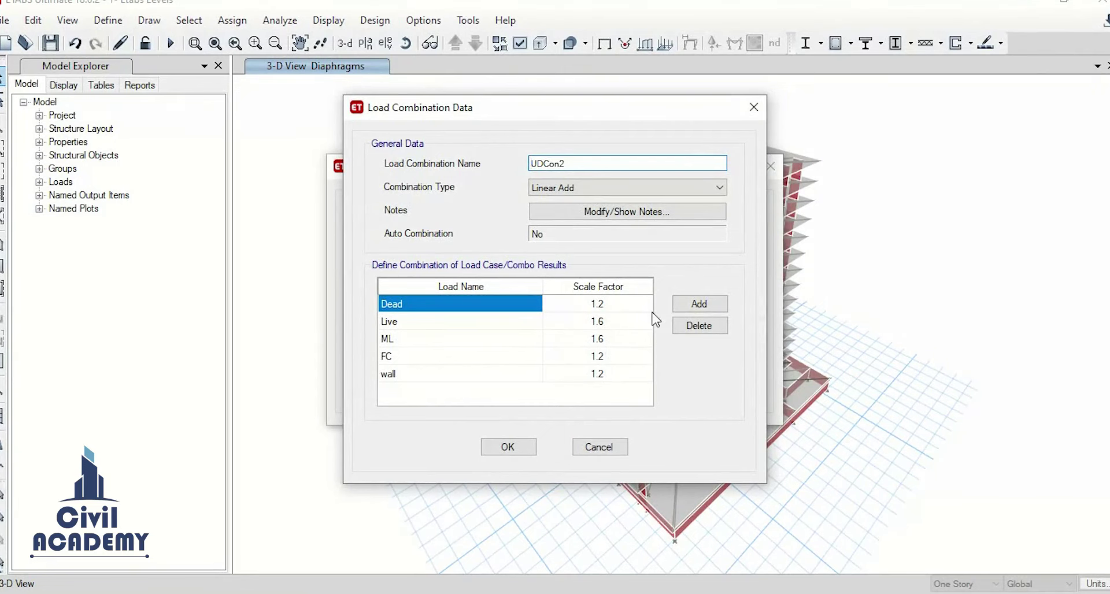
click(508, 448)
Examine how the wind loads are factored in combinations UDCon3 through UDCon6, accepting each one
double_click(382, 247)
click(507, 447)
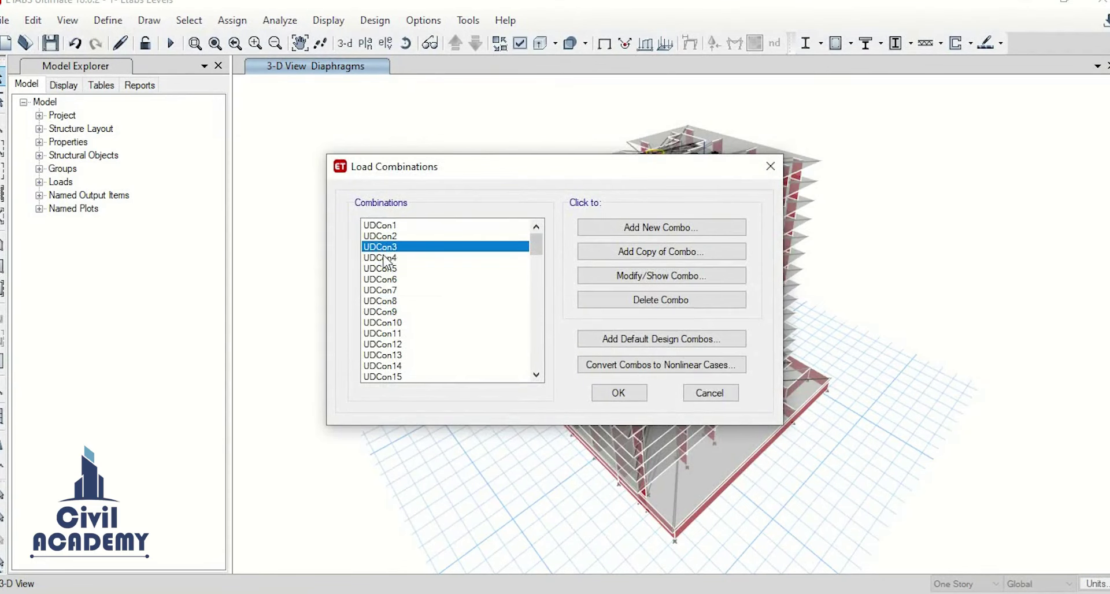
double_click(386, 260)
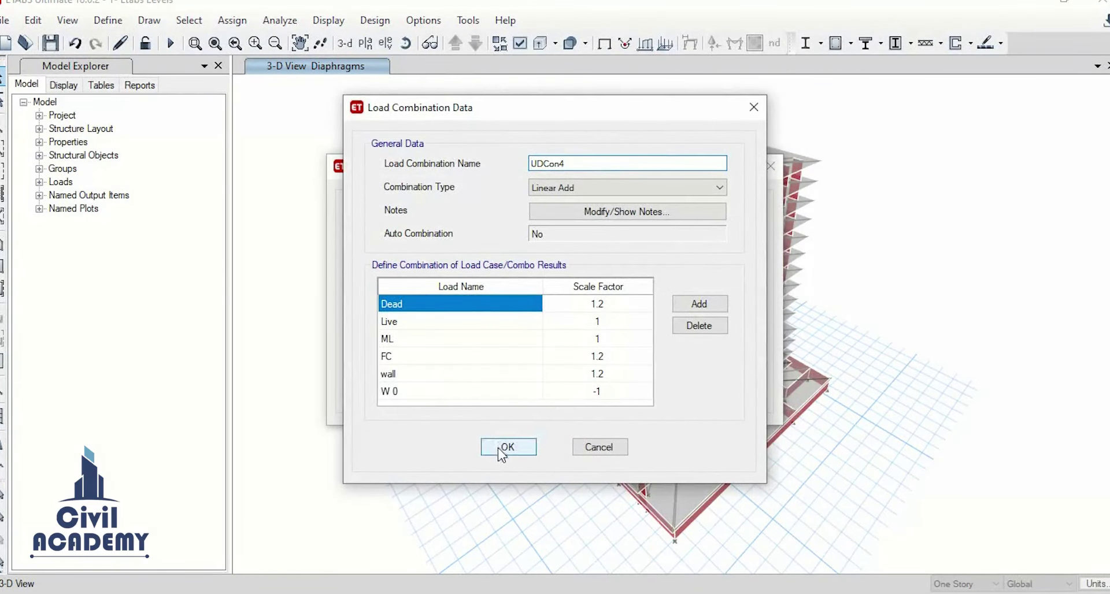
click(501, 450)
double_click(388, 273)
click(507, 447)
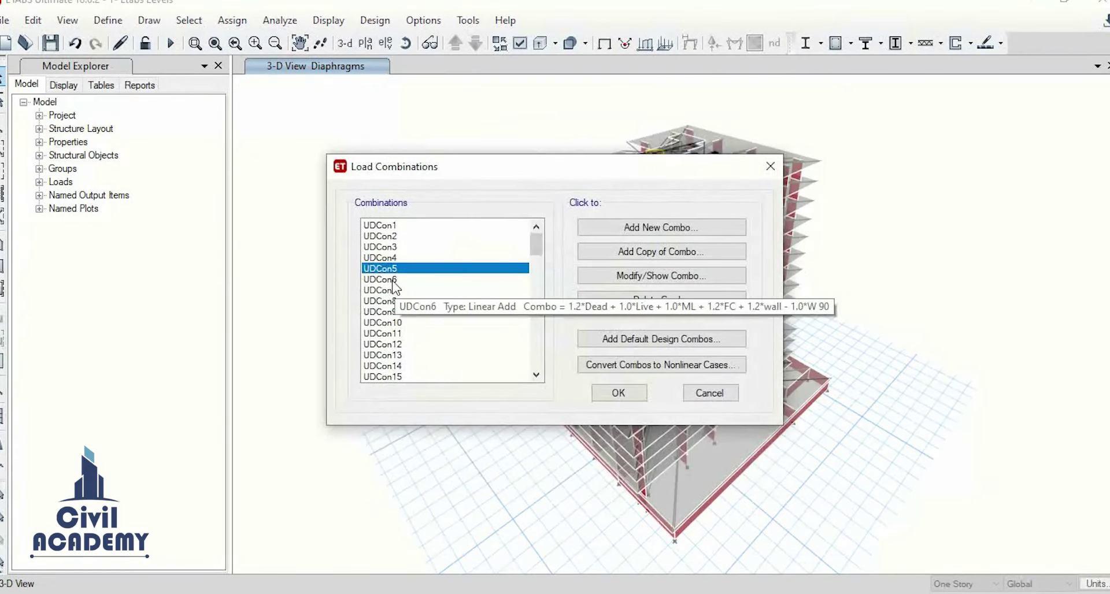
click(393, 281)
double_click(393, 281)
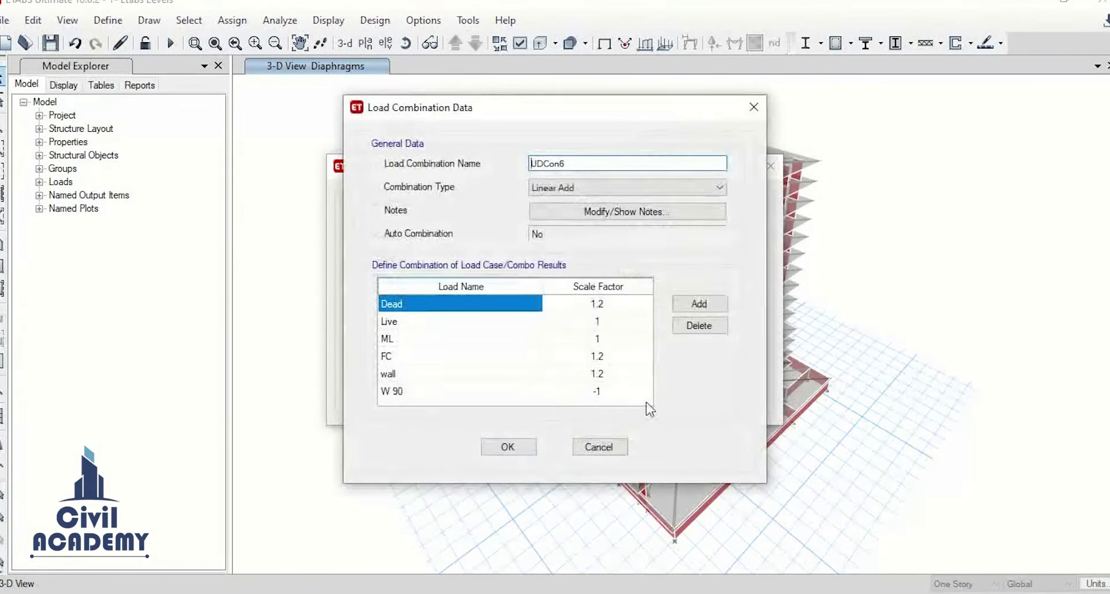
click(507, 447)
Check the dead and wind scale factors in combinations UDCon7, UDCon8 and UDCon10
click(413, 292)
double_click(413, 292)
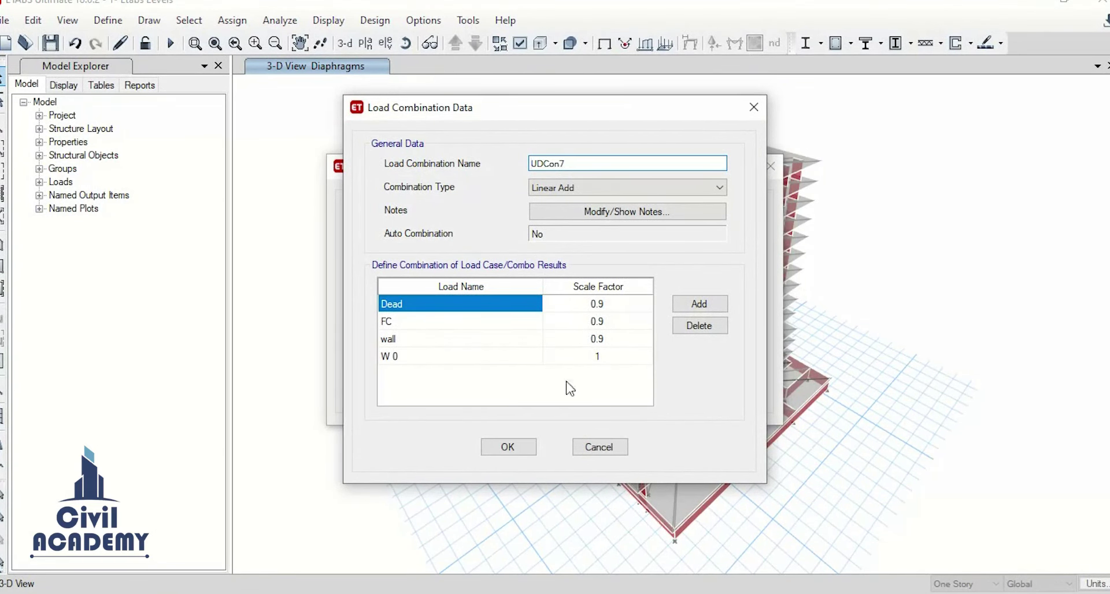
click(507, 447)
click(396, 312)
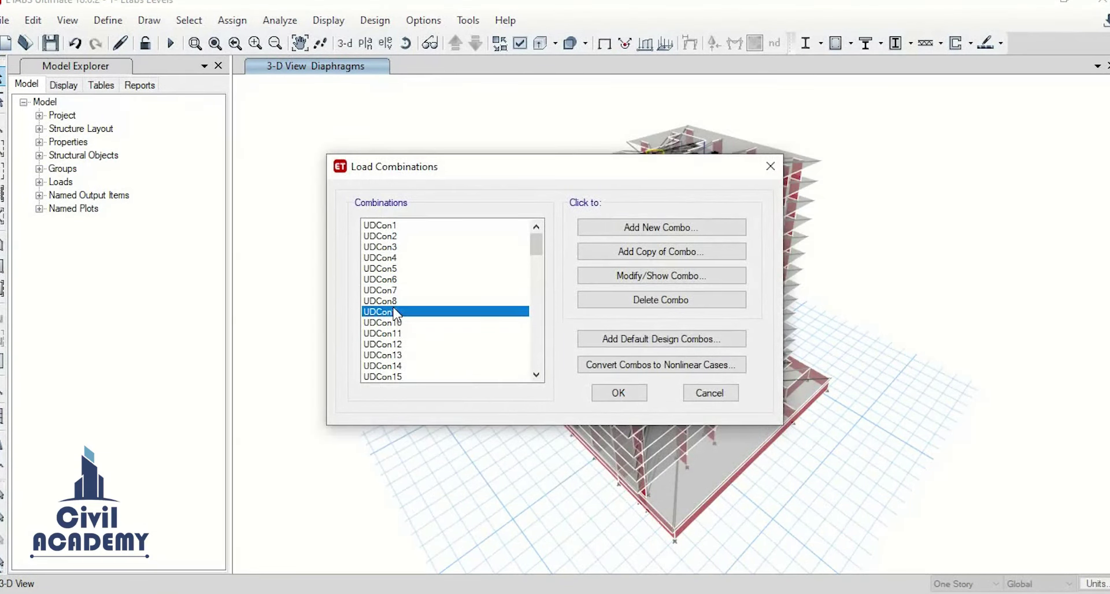
click(397, 301)
double_click(397, 301)
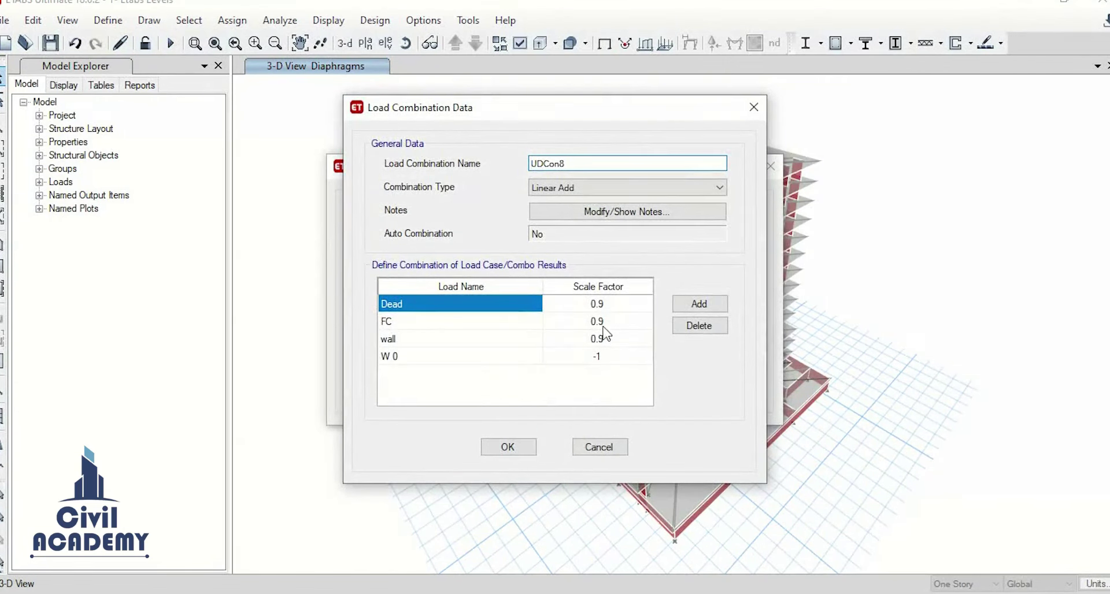
click(508, 447)
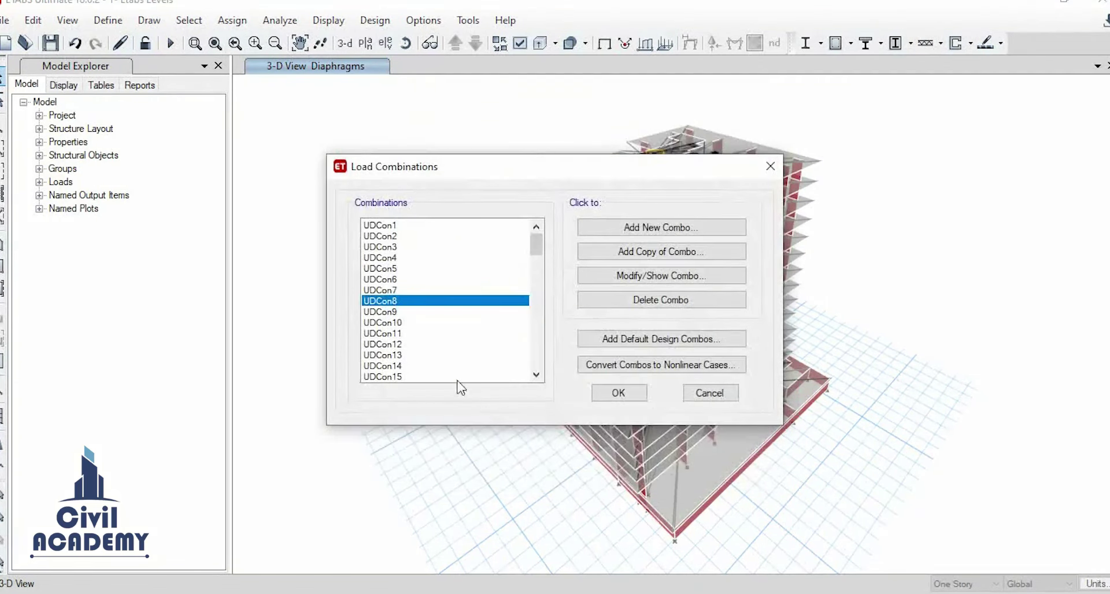
double_click(399, 323)
click(508, 447)
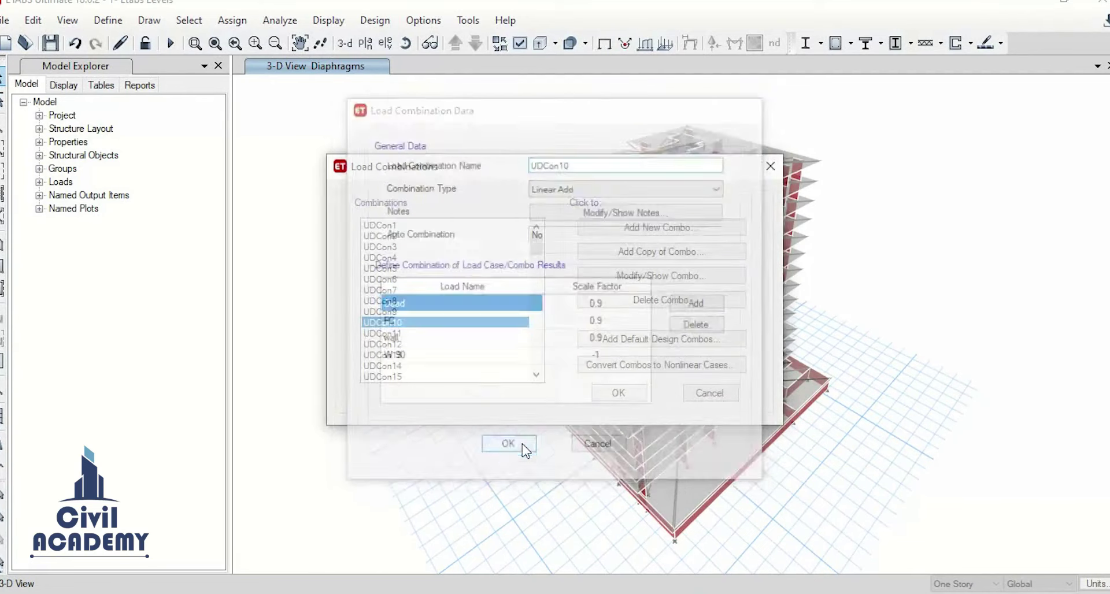
Examine the seismic loads and scale factors in combinations UDCon11 through UDCon15, accepting each one
click(399, 336)
double_click(399, 336)
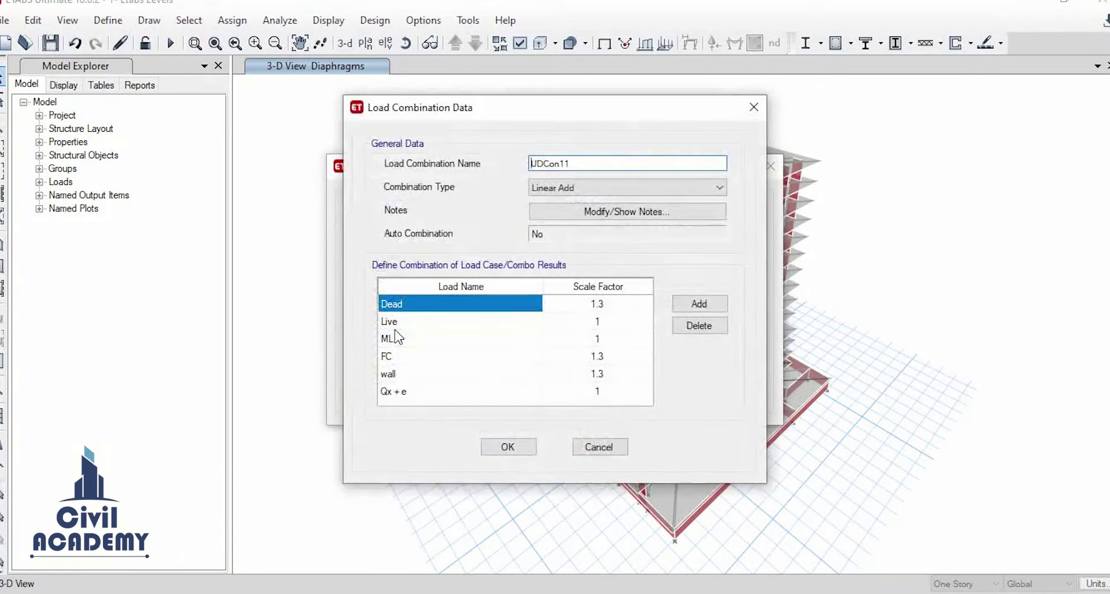
click(507, 447)
double_click(398, 345)
click(508, 446)
double_click(387, 355)
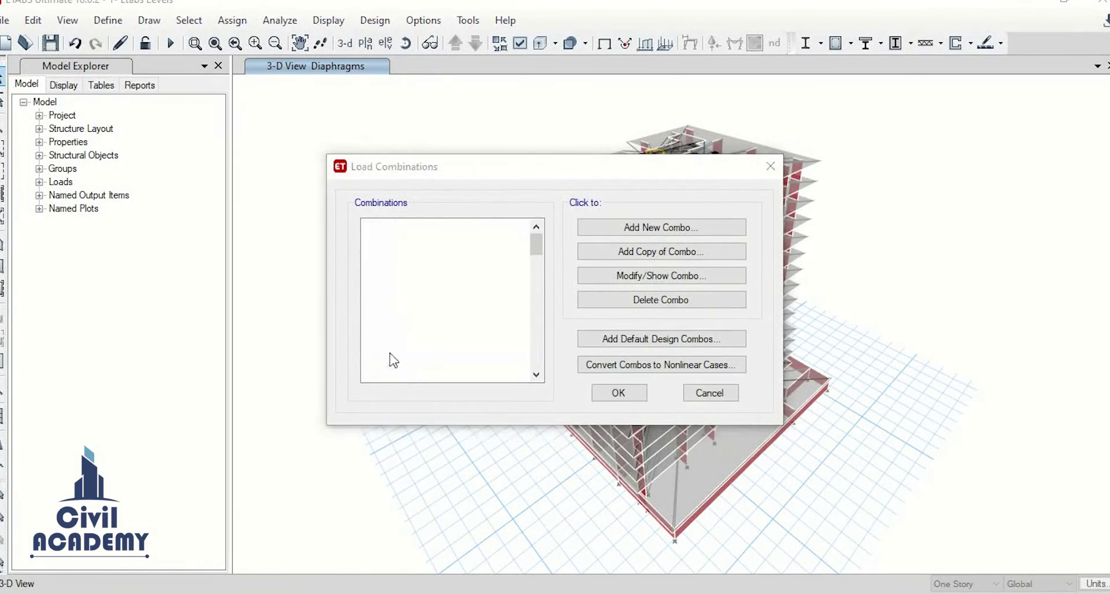
click(507, 447)
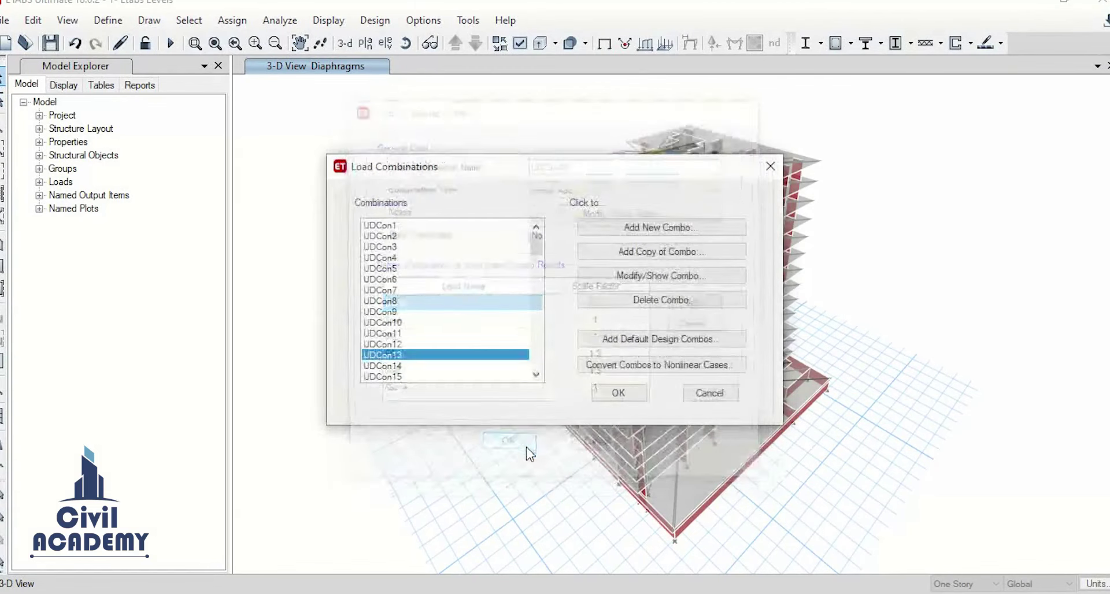
double_click(391, 366)
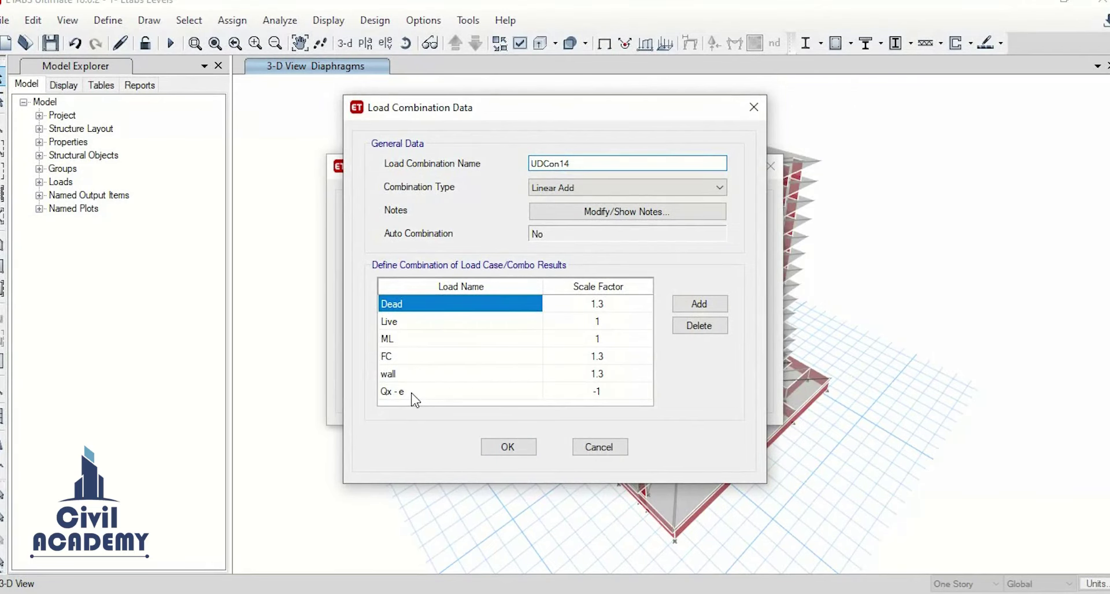
click(508, 447)
click(397, 378)
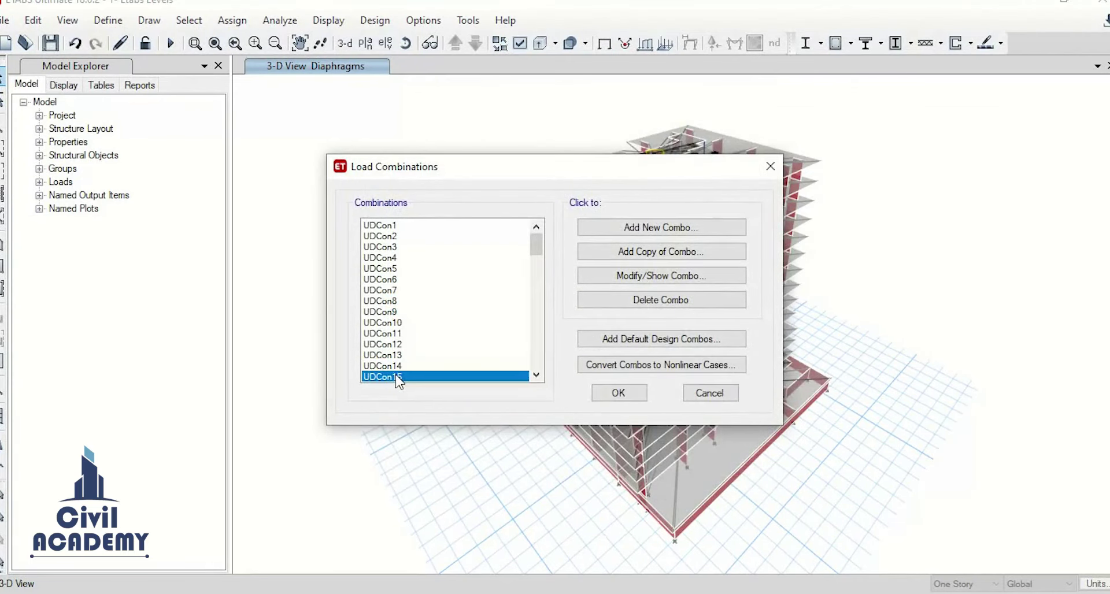
double_click(398, 378)
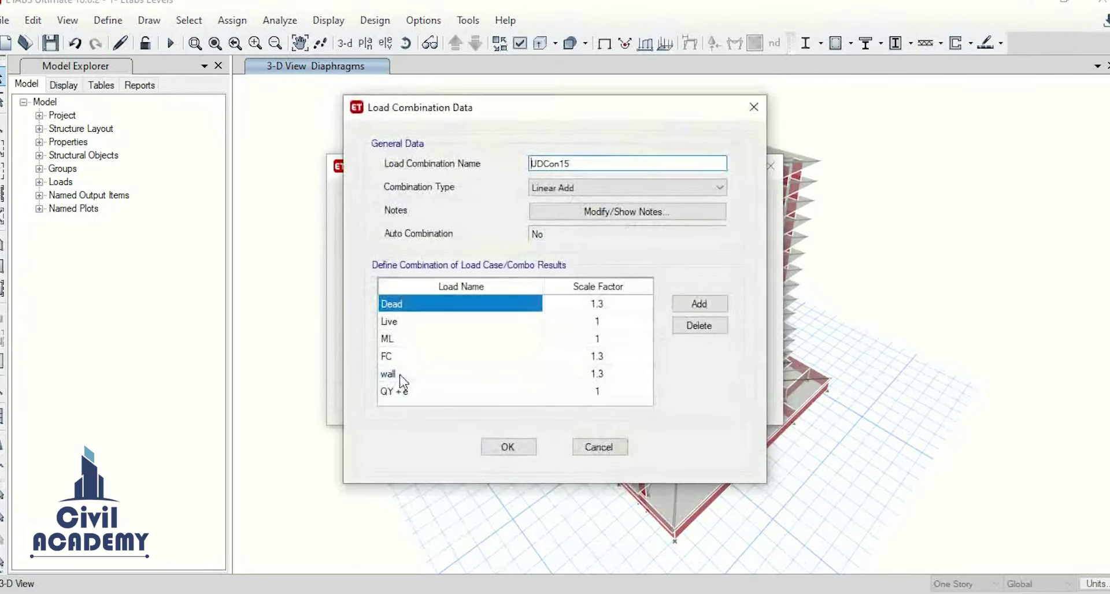
click(508, 447)
Check the dead and Y-direction seismic load factors in combinations UDCon23 and UDCon26
scroll(414, 370, down, 1)
scroll(416, 378, down, 2)
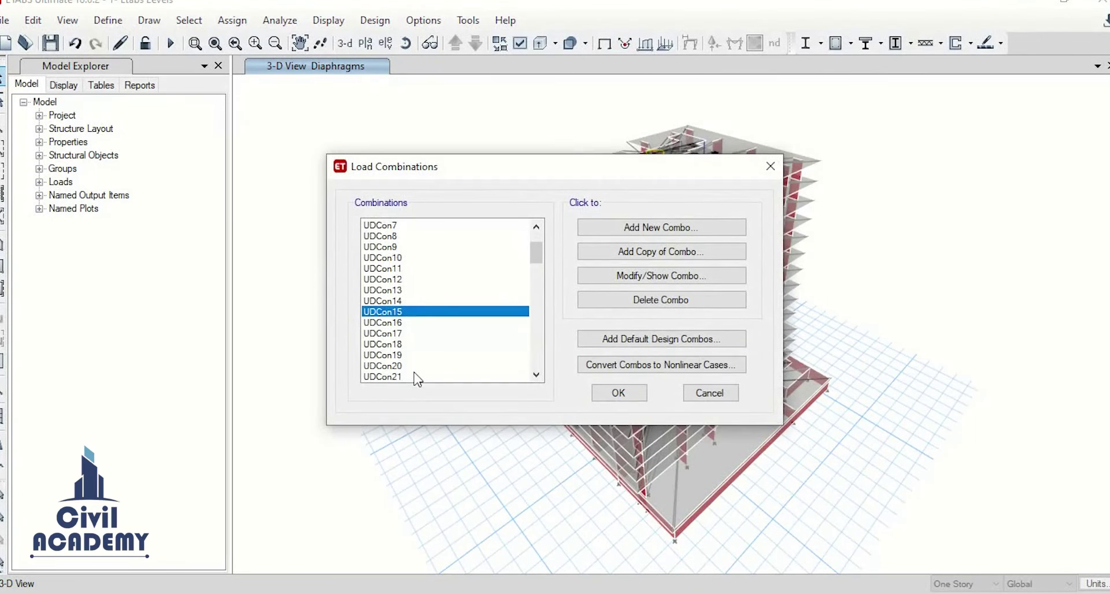
click(395, 366)
double_click(394, 366)
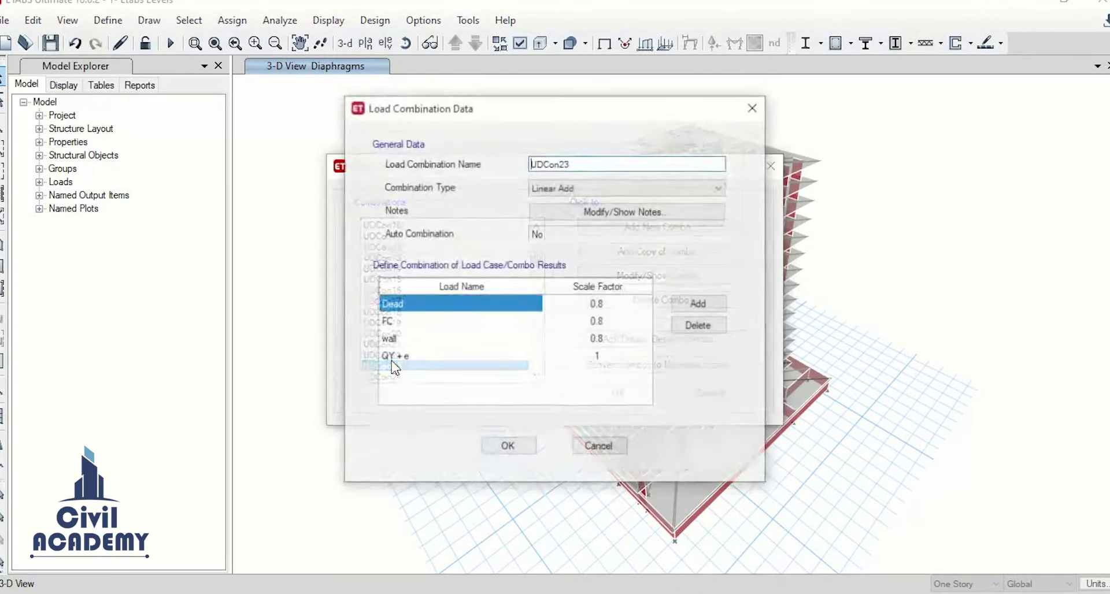
click(513, 452)
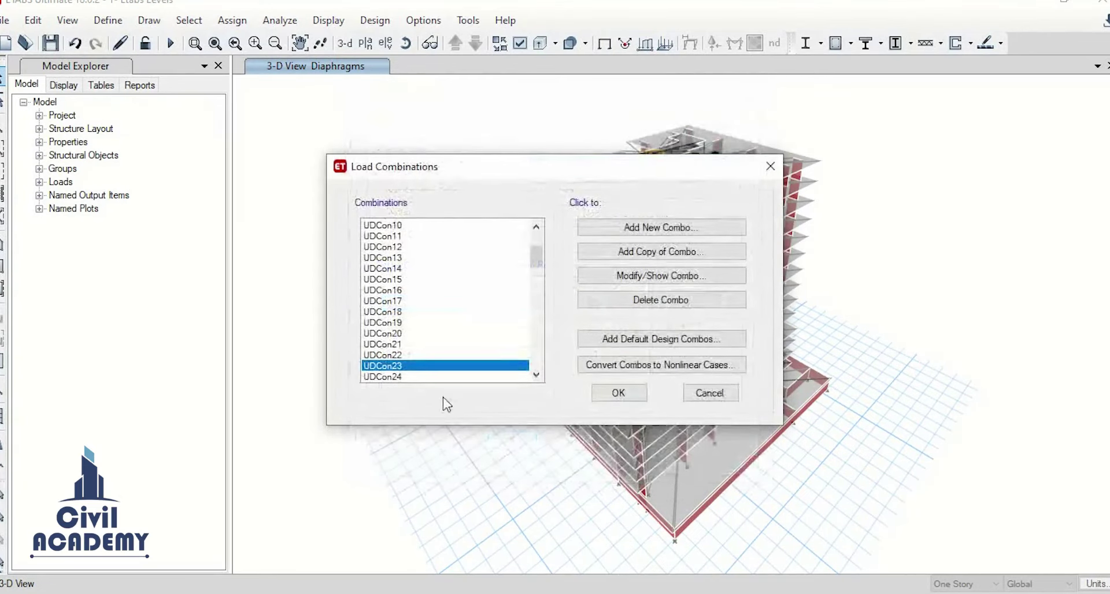
scroll(428, 382, down, 2)
double_click(393, 343)
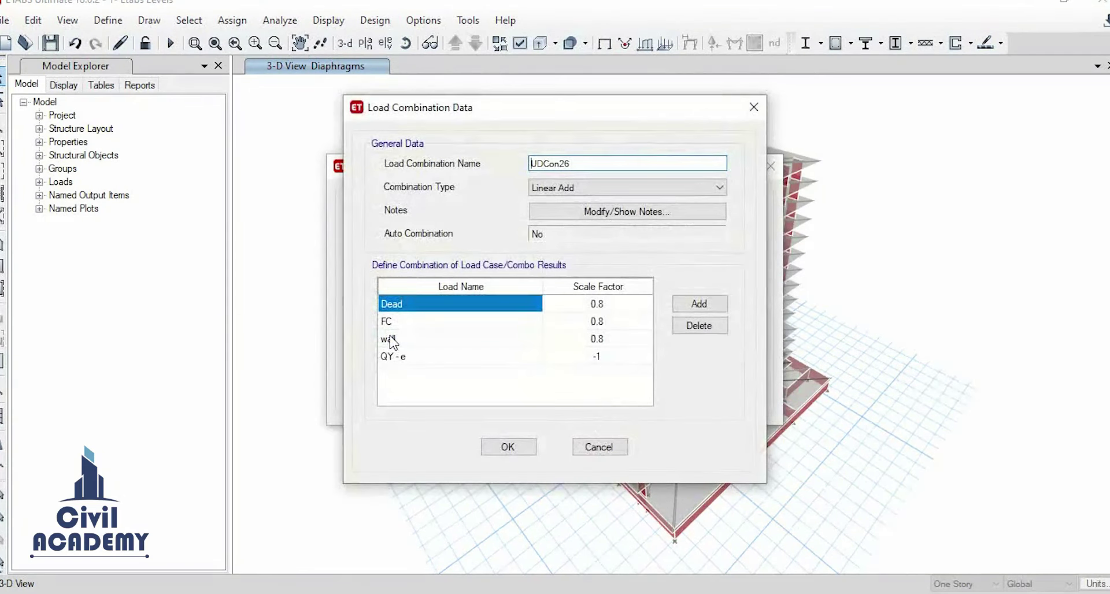
click(512, 451)
Examine the SX and SY load factors in combinations UDCon29 and UDCon30, accepting both unedited
scroll(403, 353, down, 2)
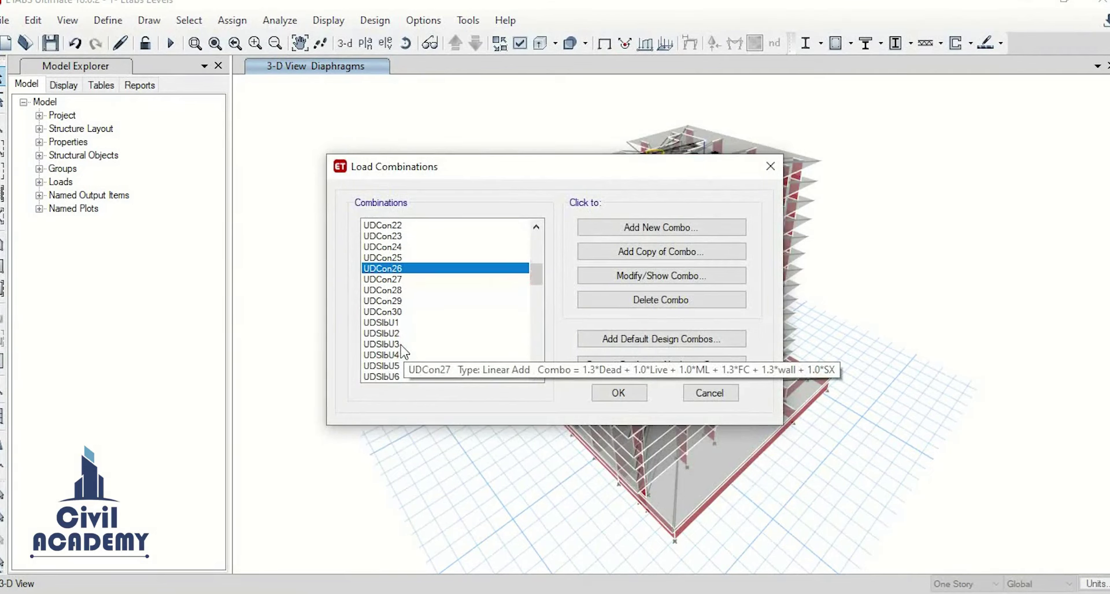
click(408, 312)
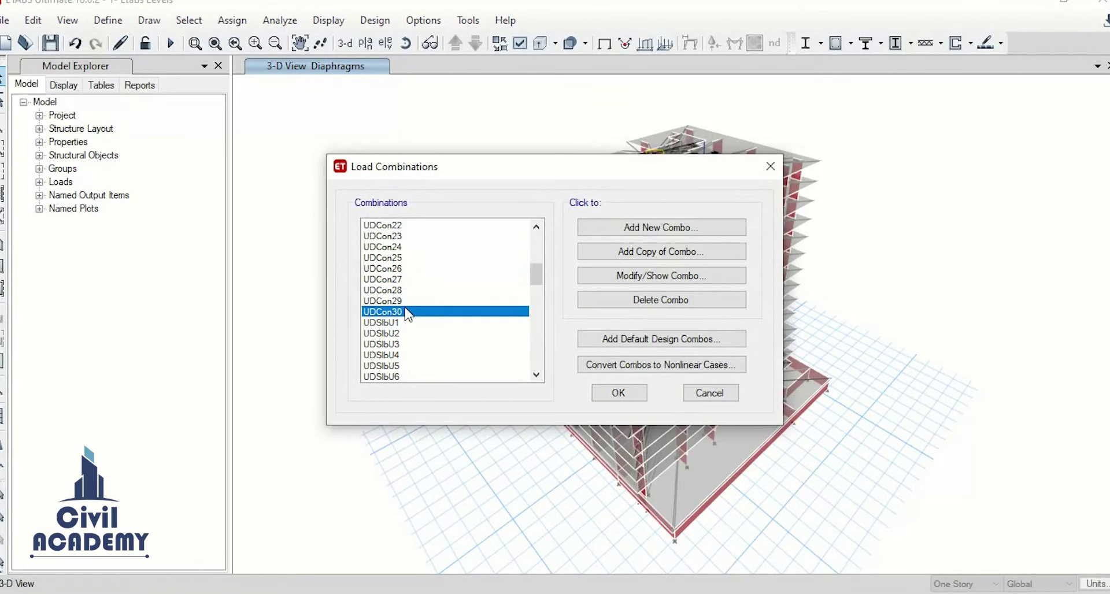
double_click(408, 312)
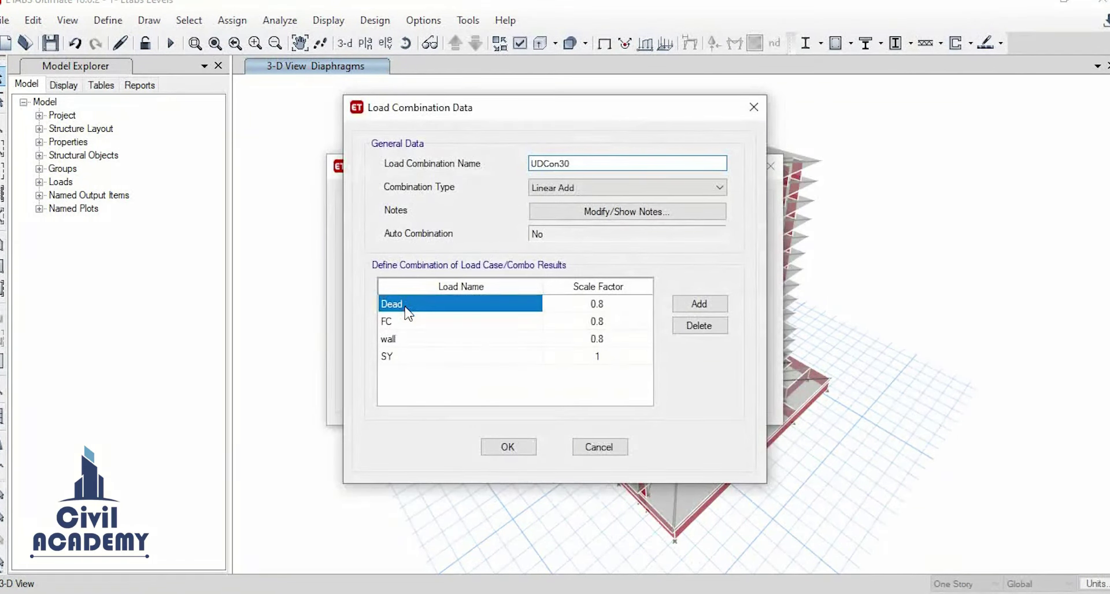
click(508, 447)
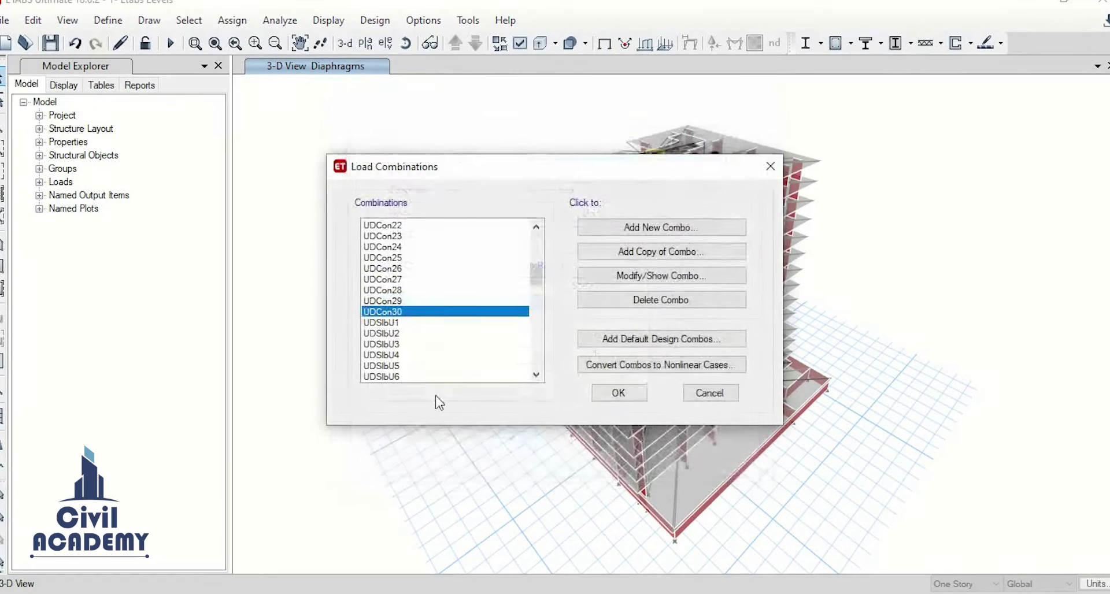
double_click(398, 305)
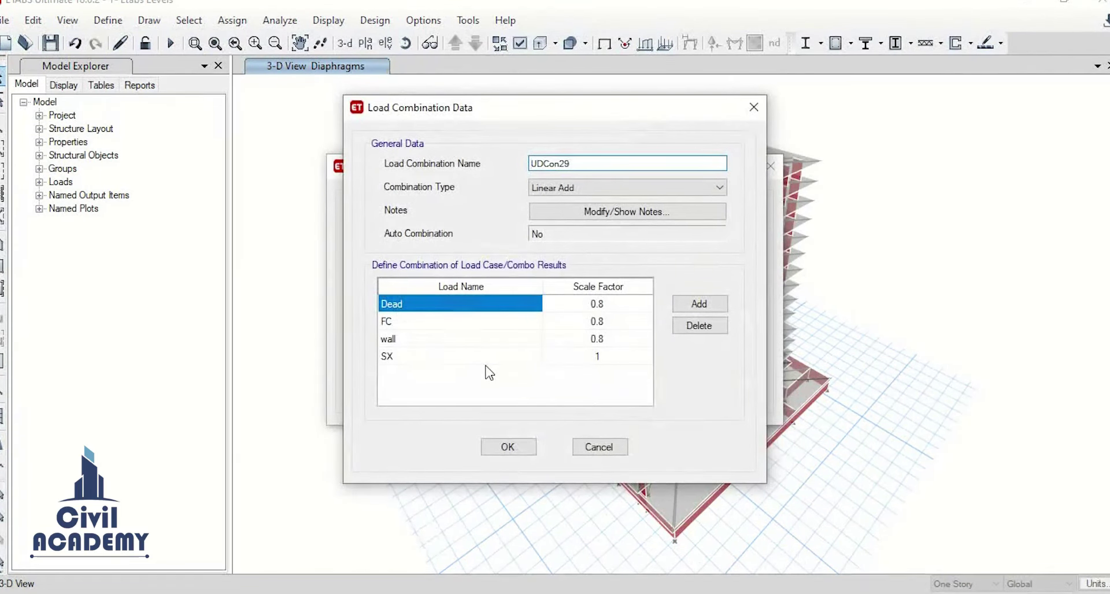
click(507, 446)
double_click(390, 313)
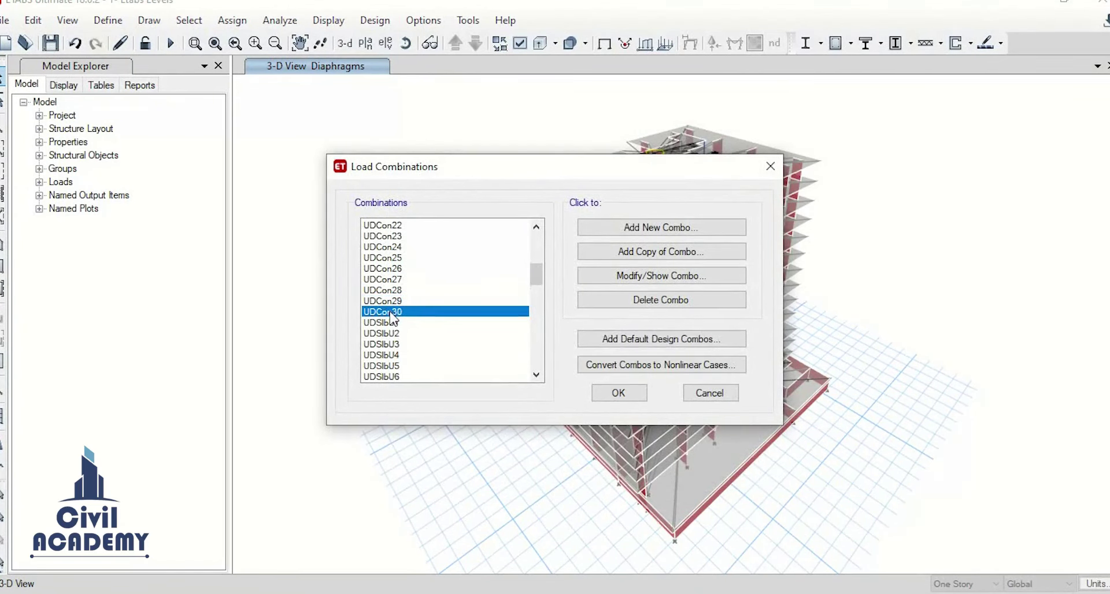
click(509, 448)
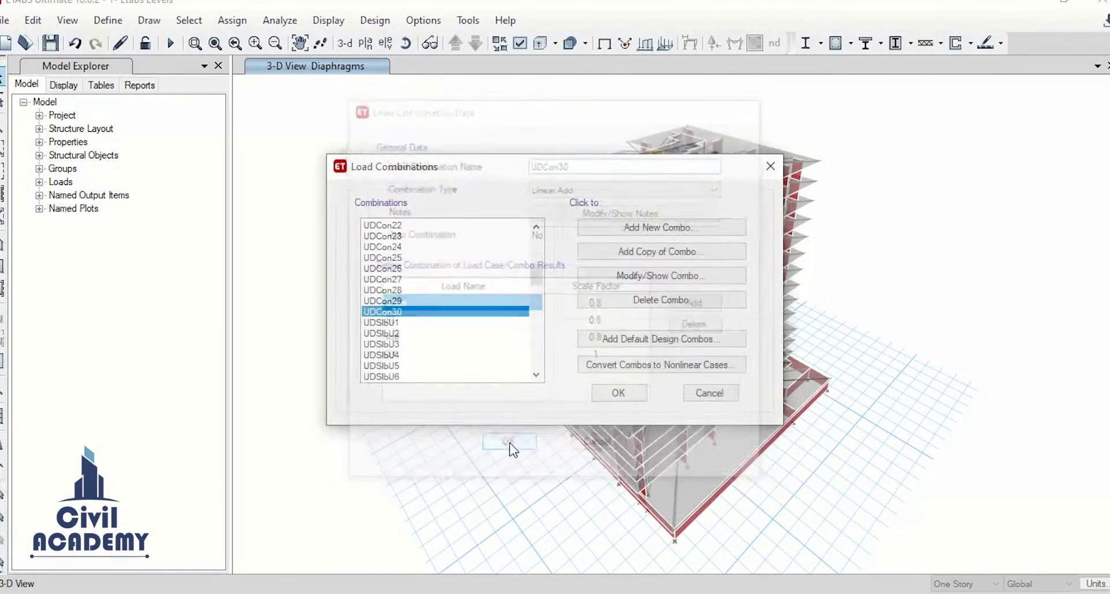
Check the scale factors in combination UDWal30 and accept the load combinations
scroll(393, 356, down, 6)
scroll(393, 356, down, 12)
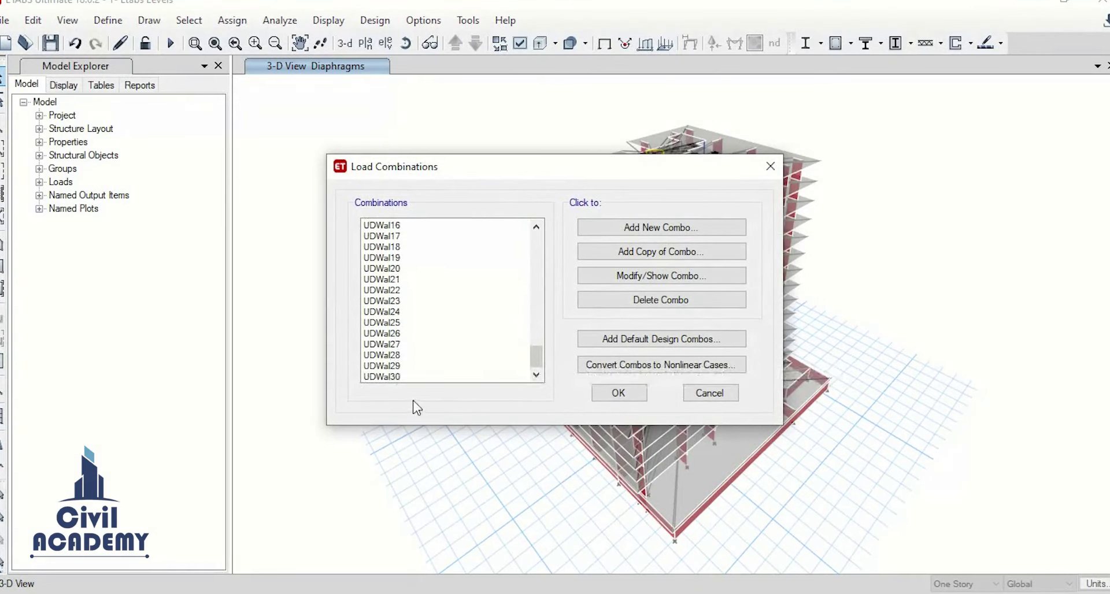
double_click(410, 377)
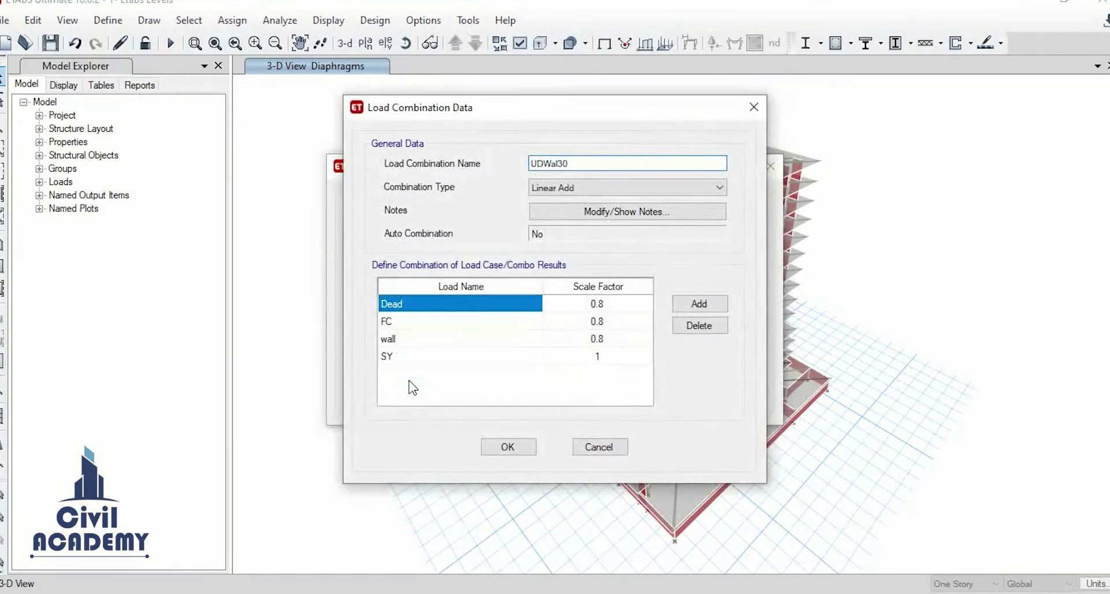
click(508, 447)
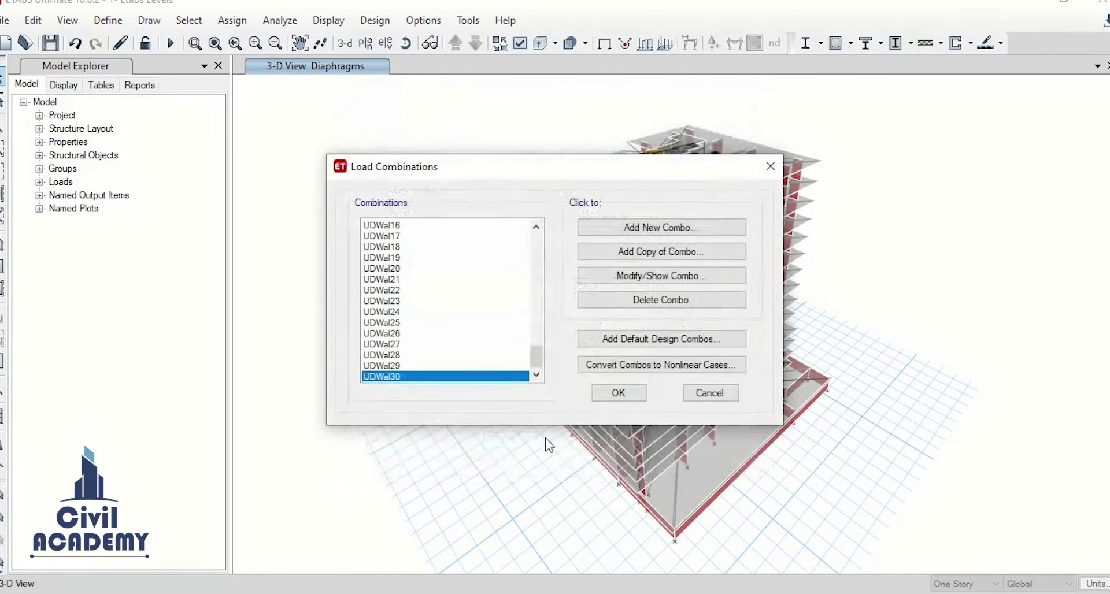
click(629, 398)
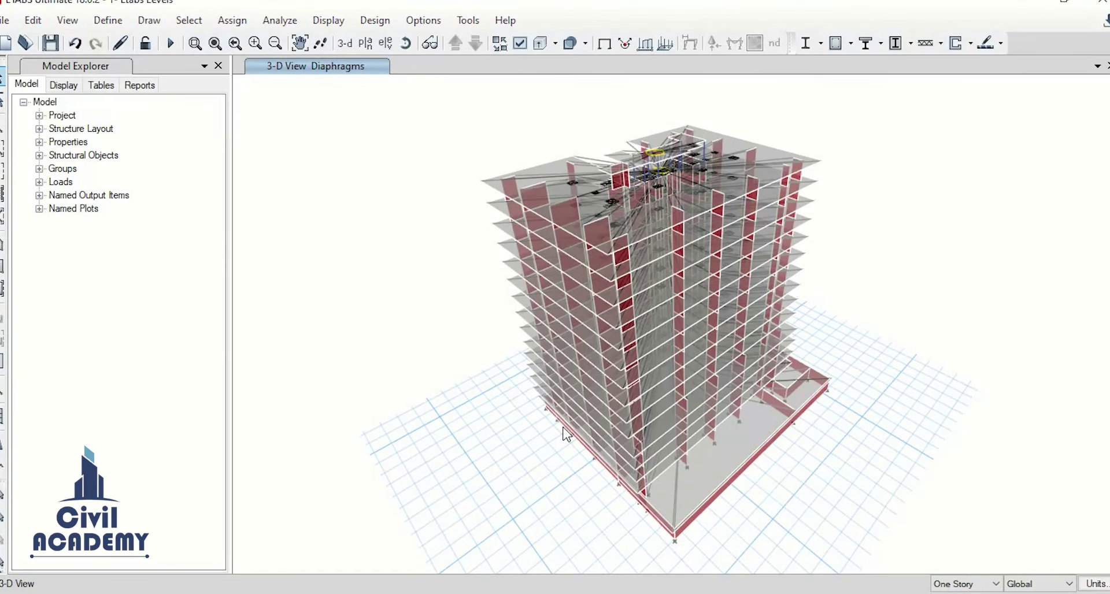
Switch to the second ETABS model and close its Wind-00 wind load settings and load pattern definitions without changes
mouse_move(701, 581)
click(670, 552)
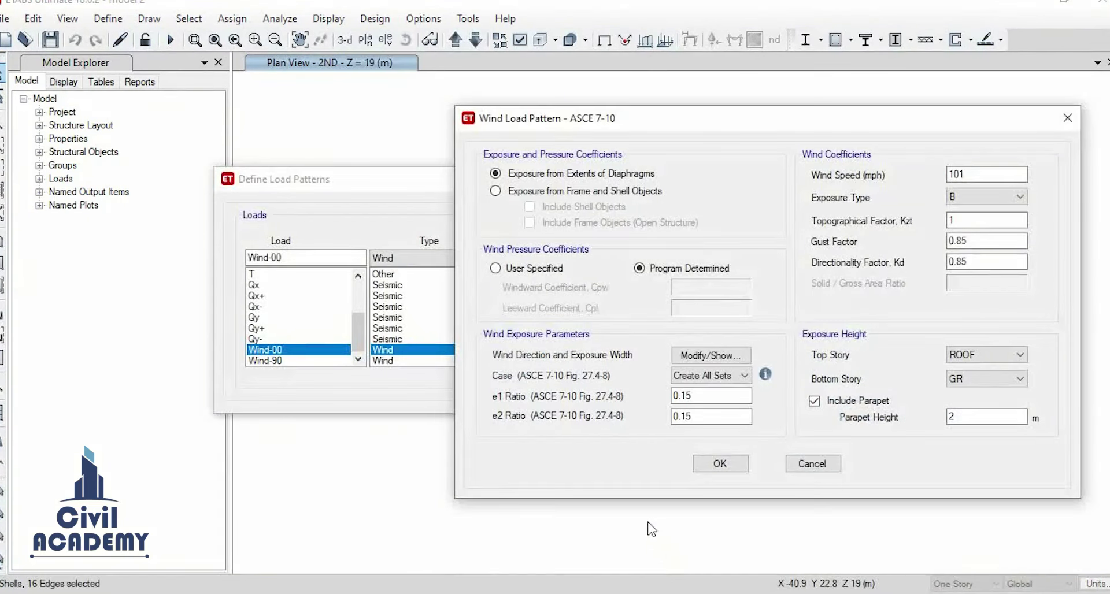
click(813, 463)
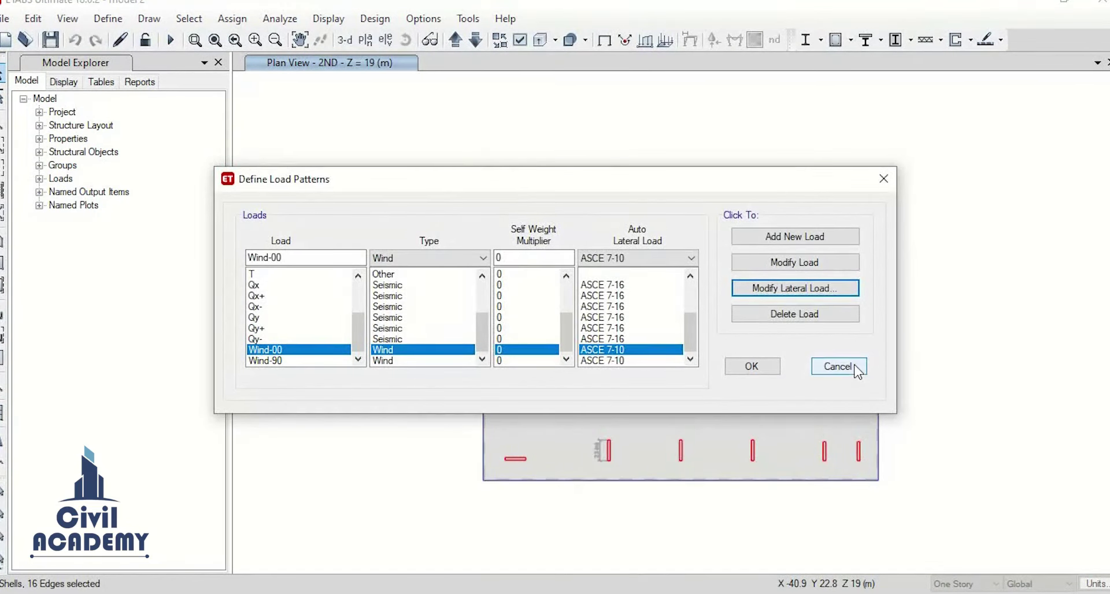
click(838, 367)
Examine the second model's service, ultimate, drift and wind displacement load combinations, closing the list without changes
click(108, 18)
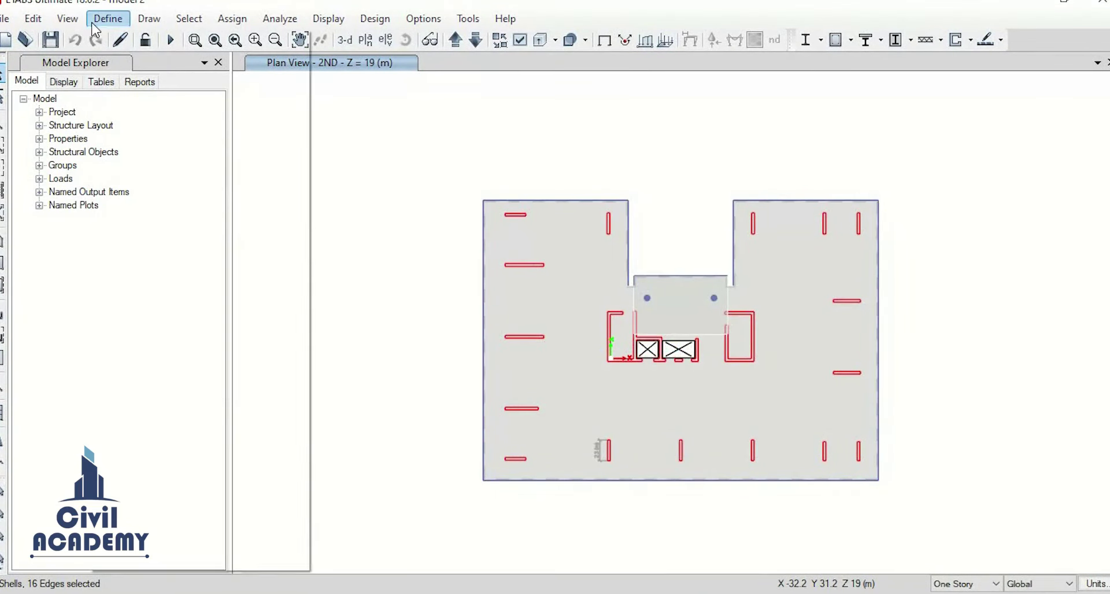
click(237, 458)
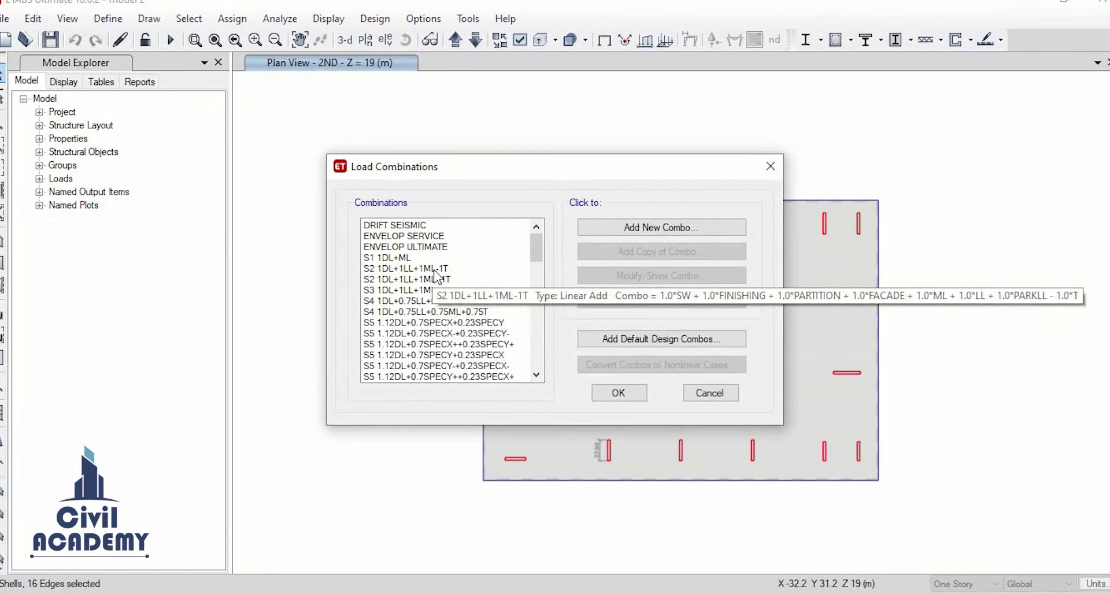
scroll(437, 306, down, 2)
scroll(438, 307, down, 15)
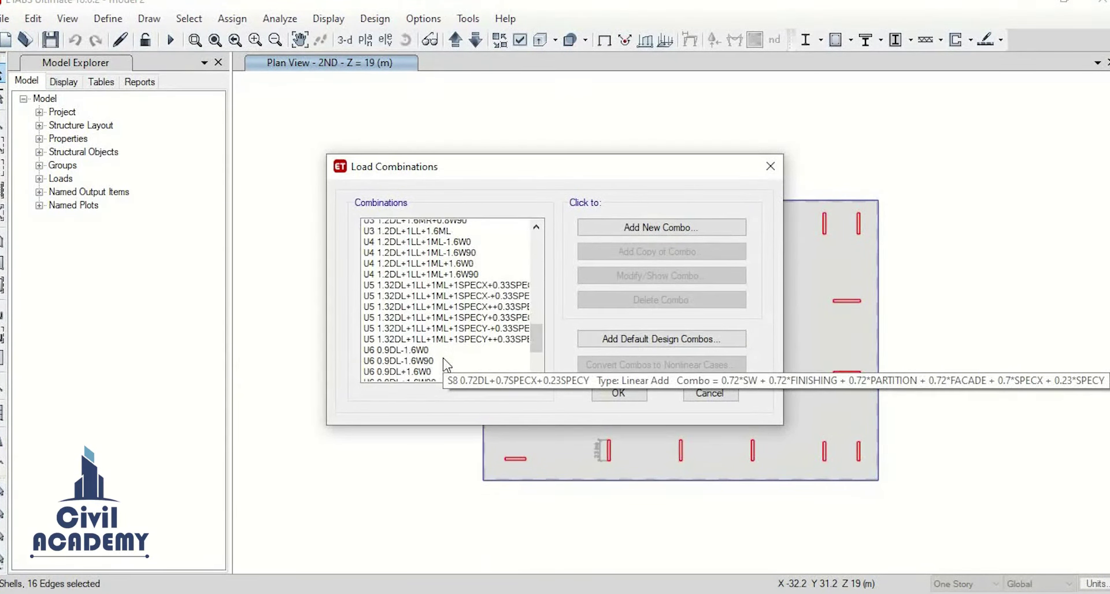
scroll(445, 364, up, 17)
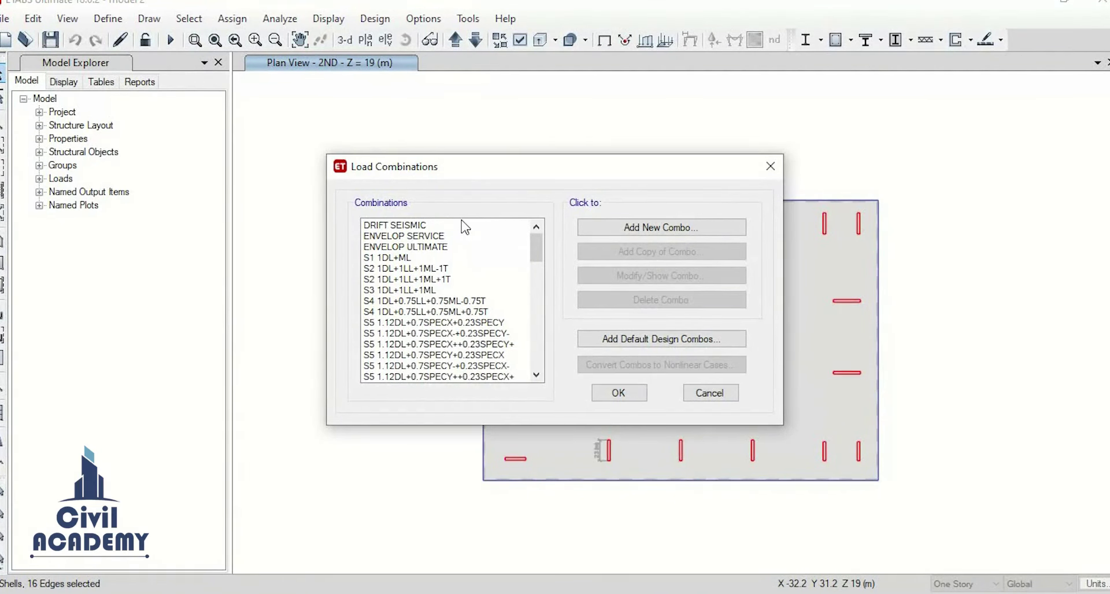
scroll(460, 289, down, 17)
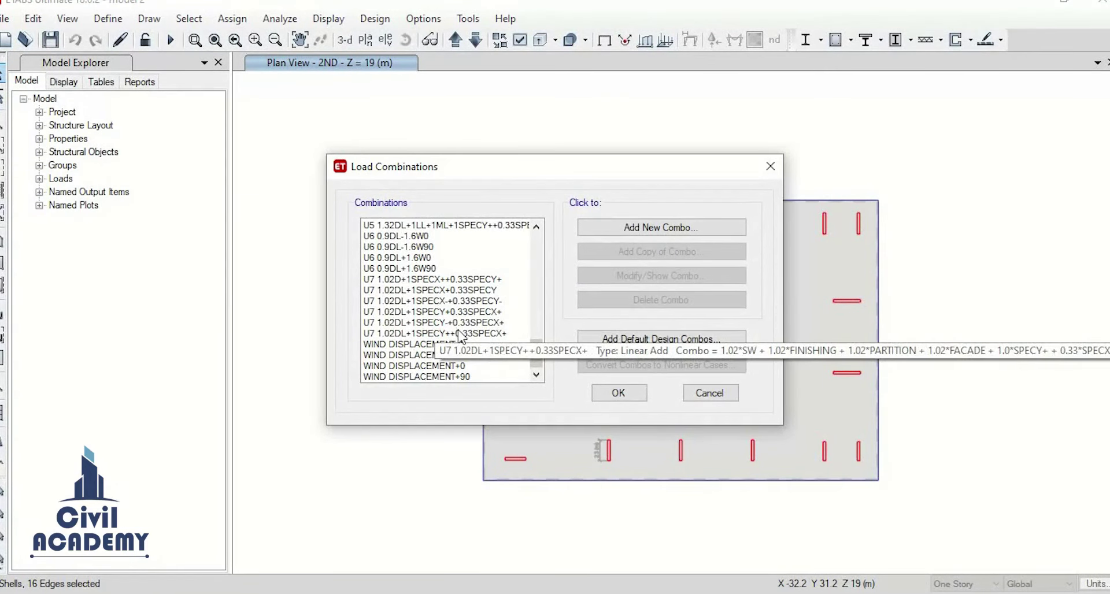
click(727, 395)
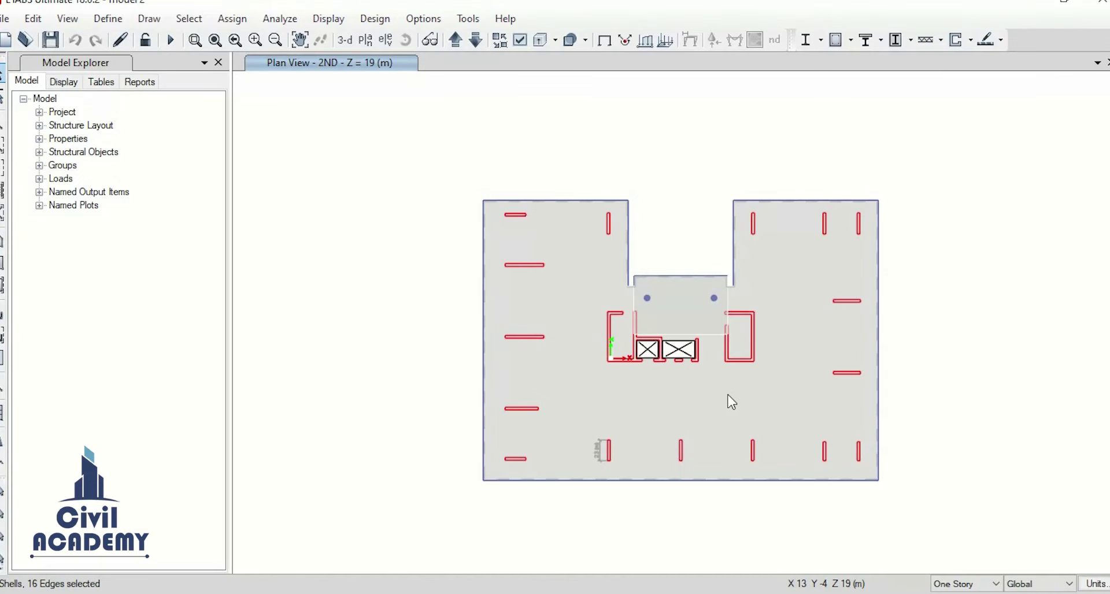
Return to the tower model, and switch to the Viedoes folder in File Explorer to check the course video list
click(807, 532)
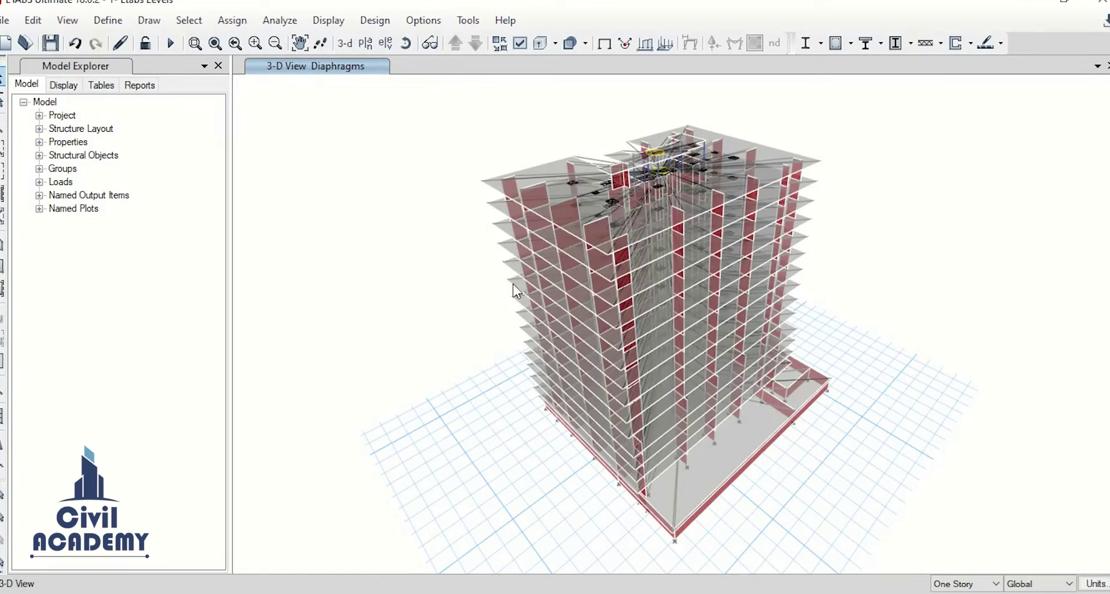
mouse_move(428, 593)
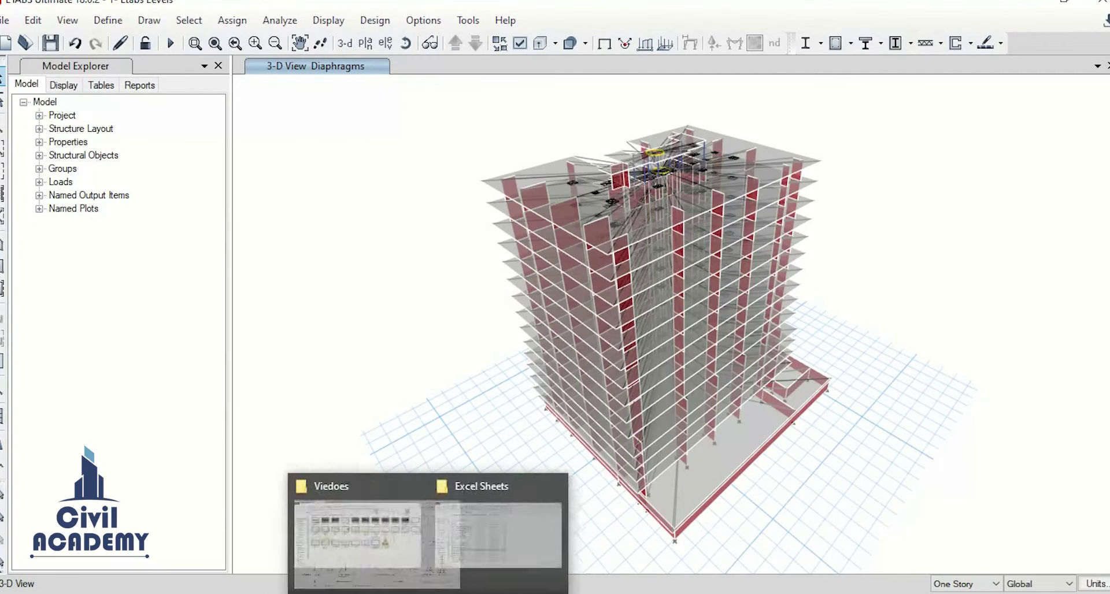
click(354, 538)
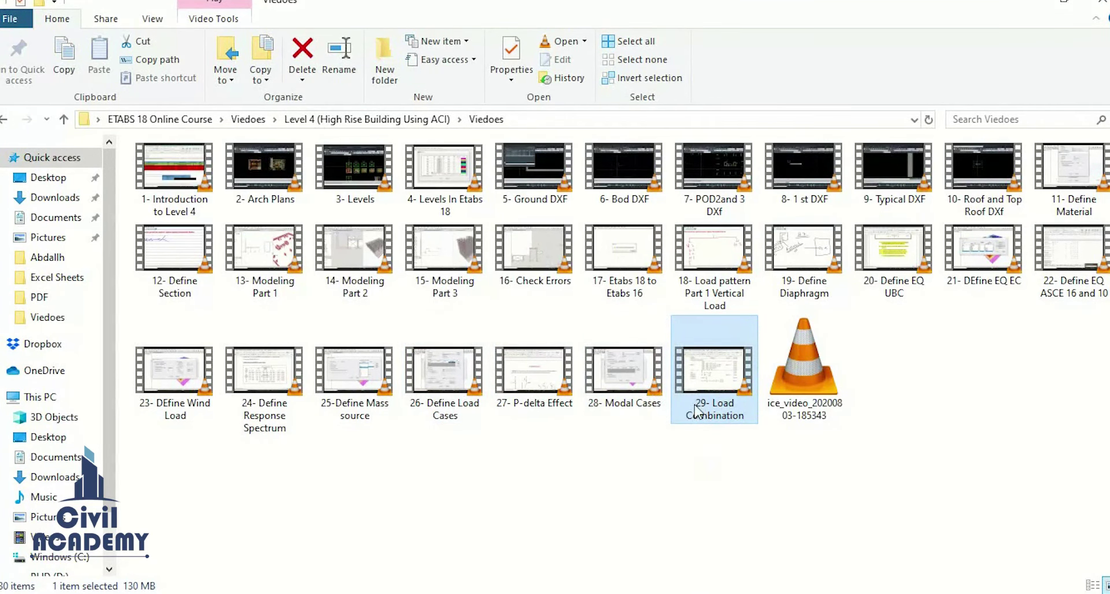
Switch to Foxit PhantomPDF and check the ECG guideline's mass source page and the structural modeling notes' modal case page
mouse_move(766, 593)
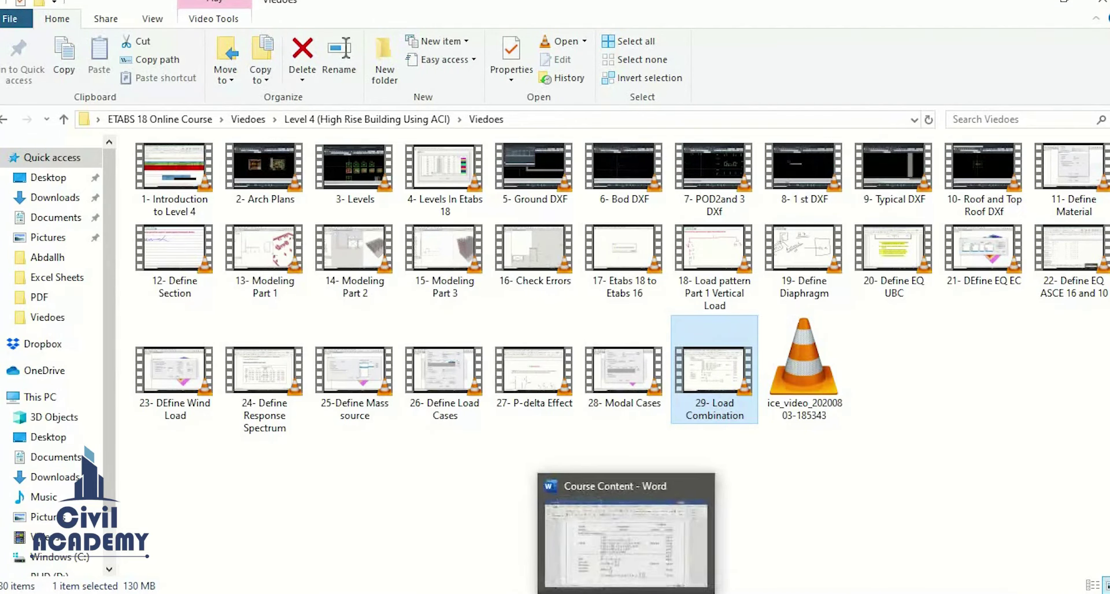
click(607, 590)
click(662, 543)
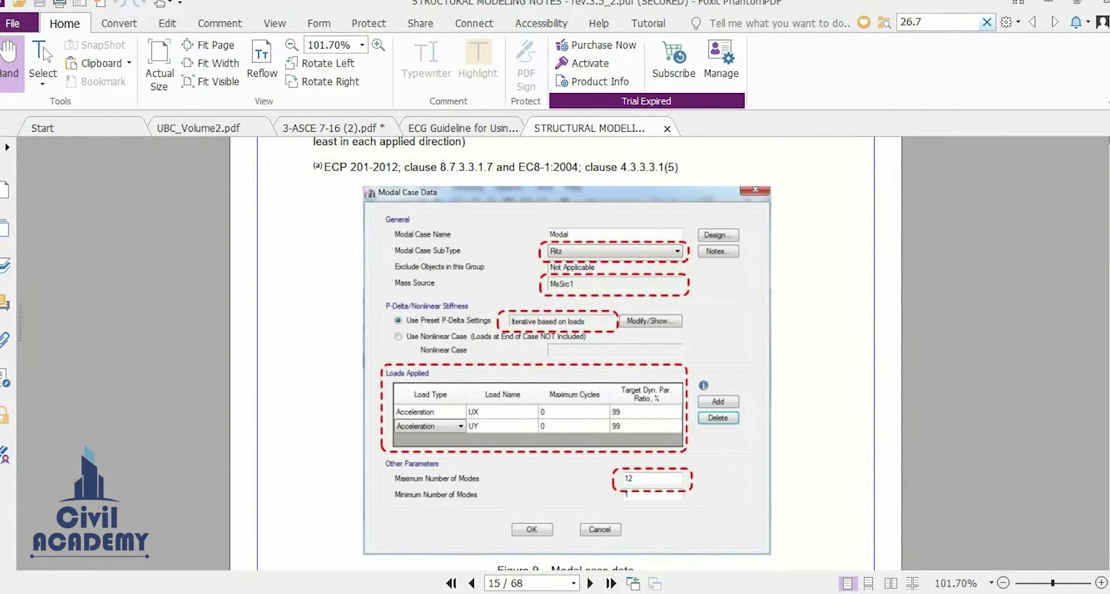
click(450, 131)
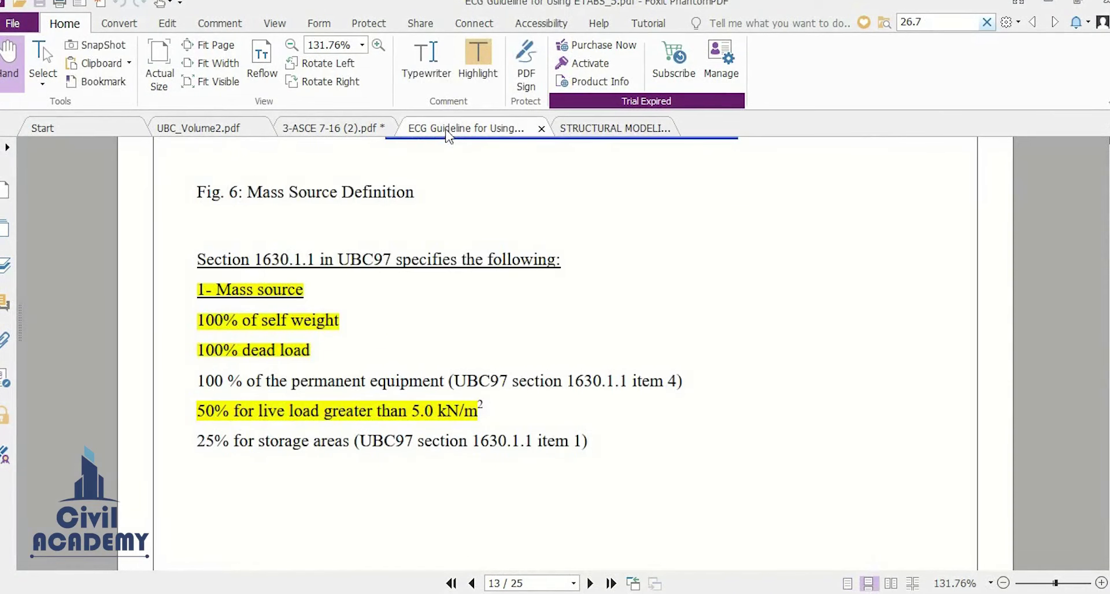
click(599, 133)
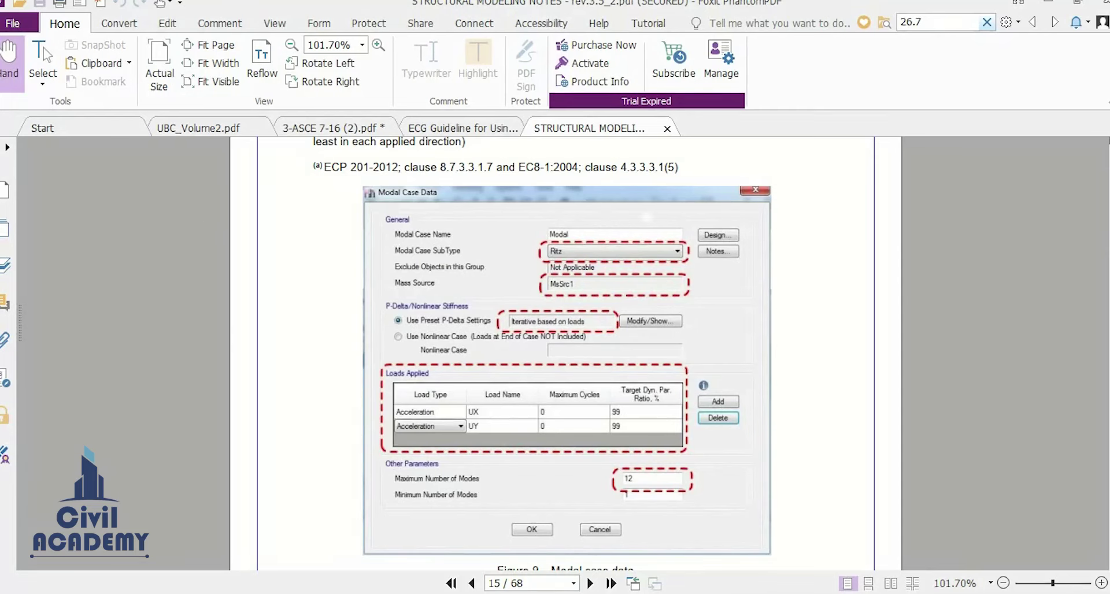
Switch to the Course Content document in Word and append "(29)" to the "Define Load Combination" heading
mouse_move(591, 593)
click(630, 593)
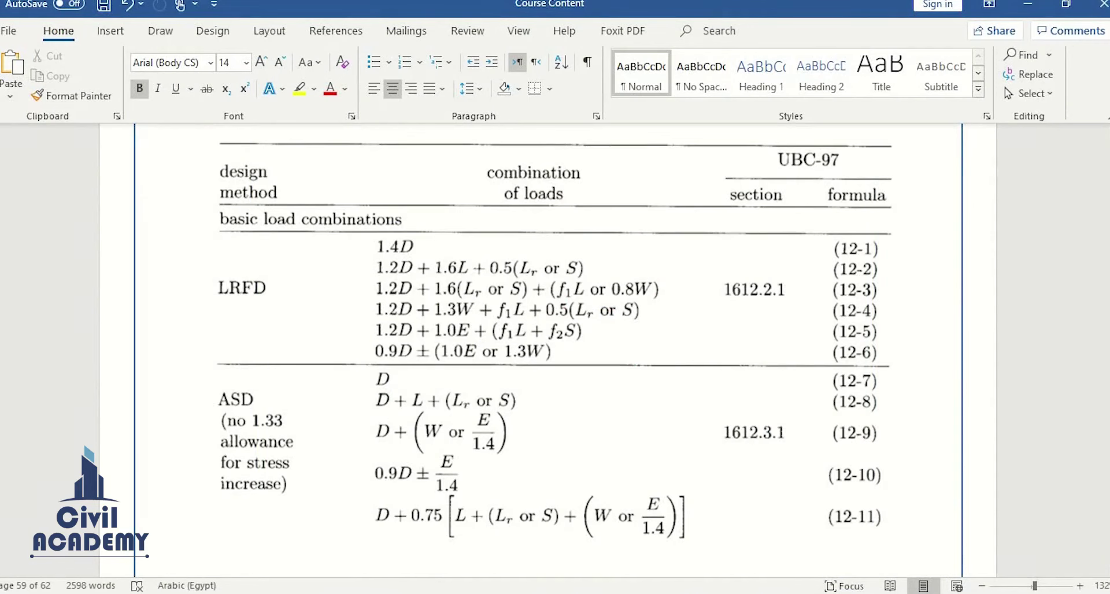
scroll(548, 347, up, 5)
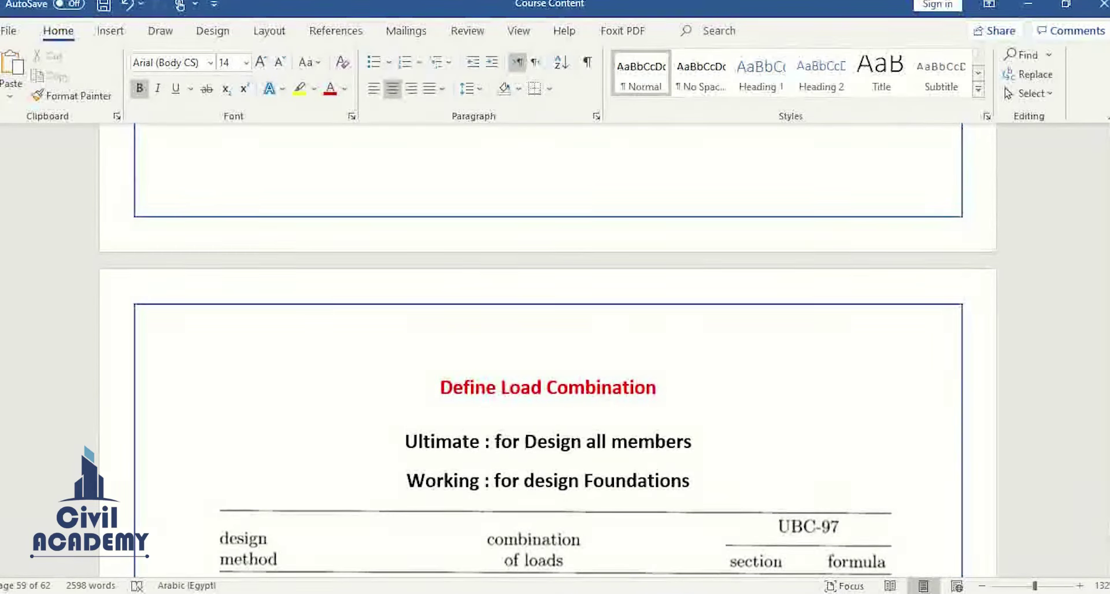
scroll(549, 347, up, 5)
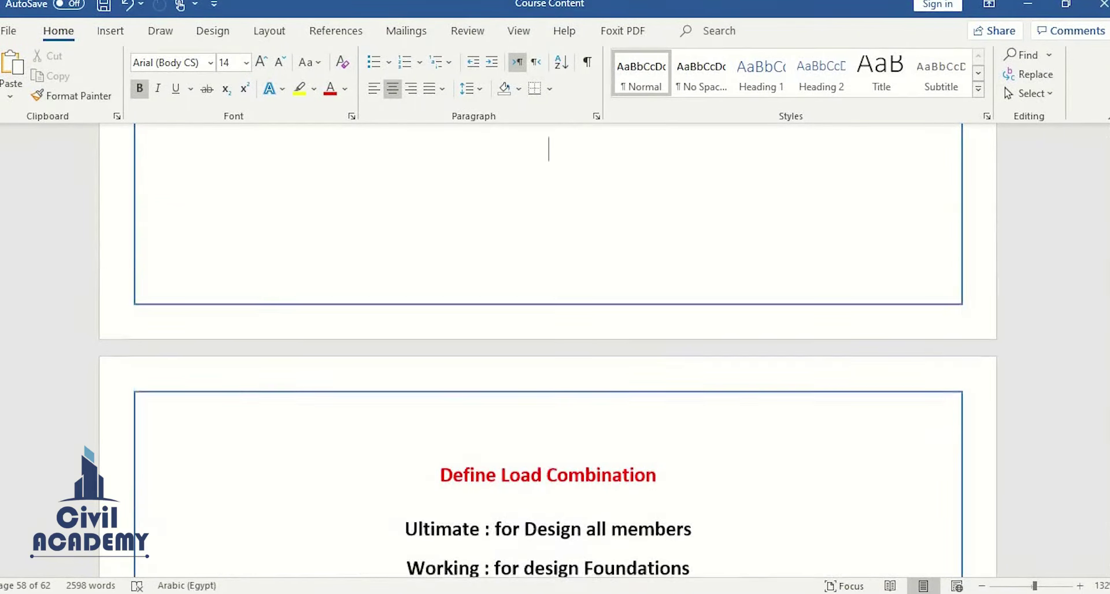
scroll(550, 347, down, 4)
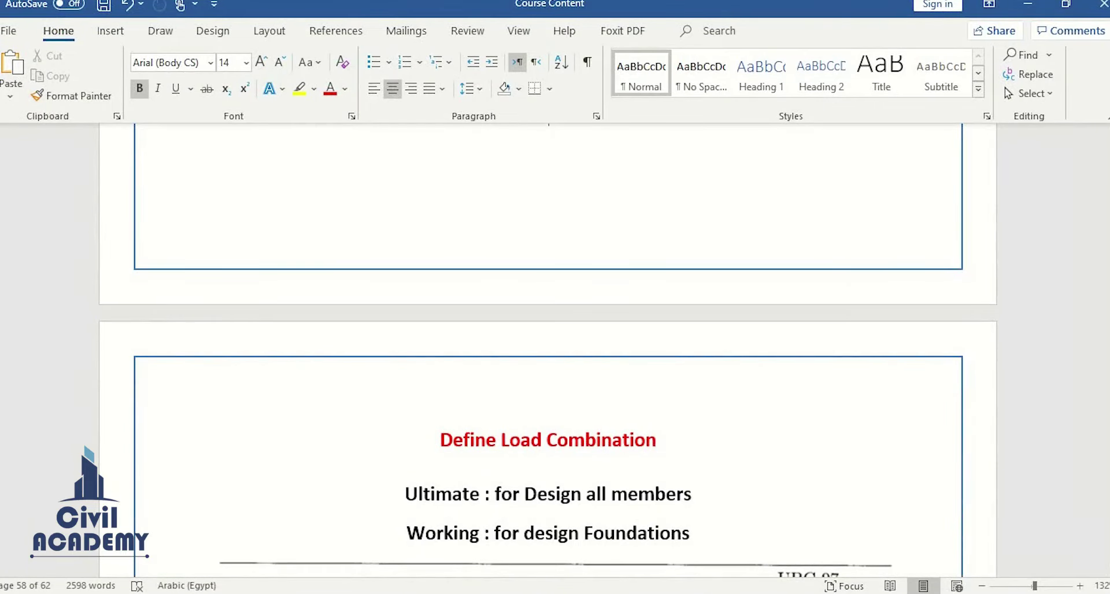
scroll(548, 428, up, 15)
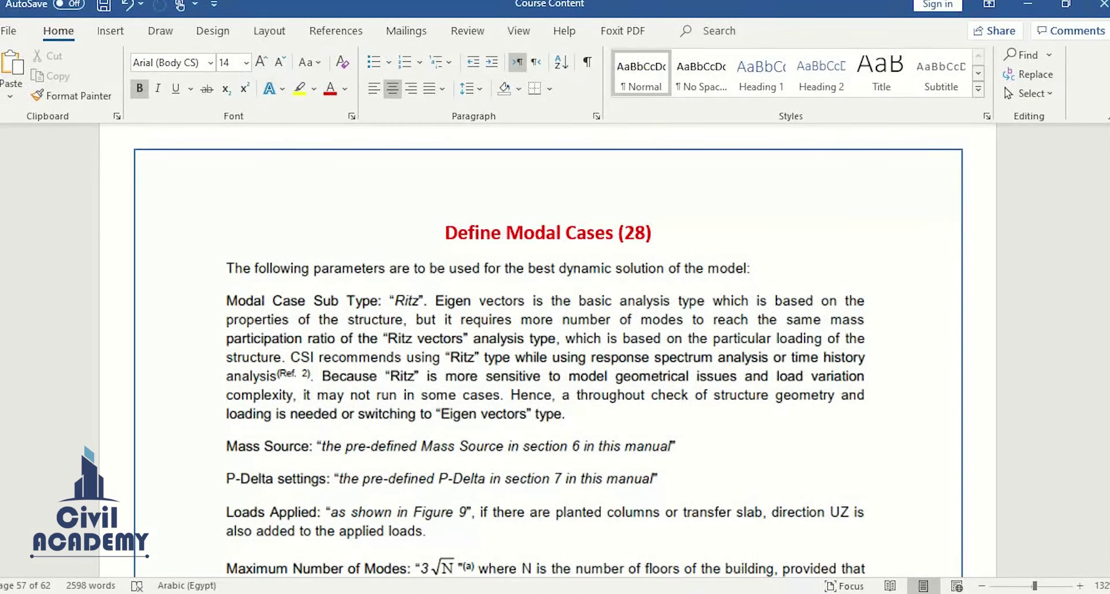
scroll(652, 268, down, 12)
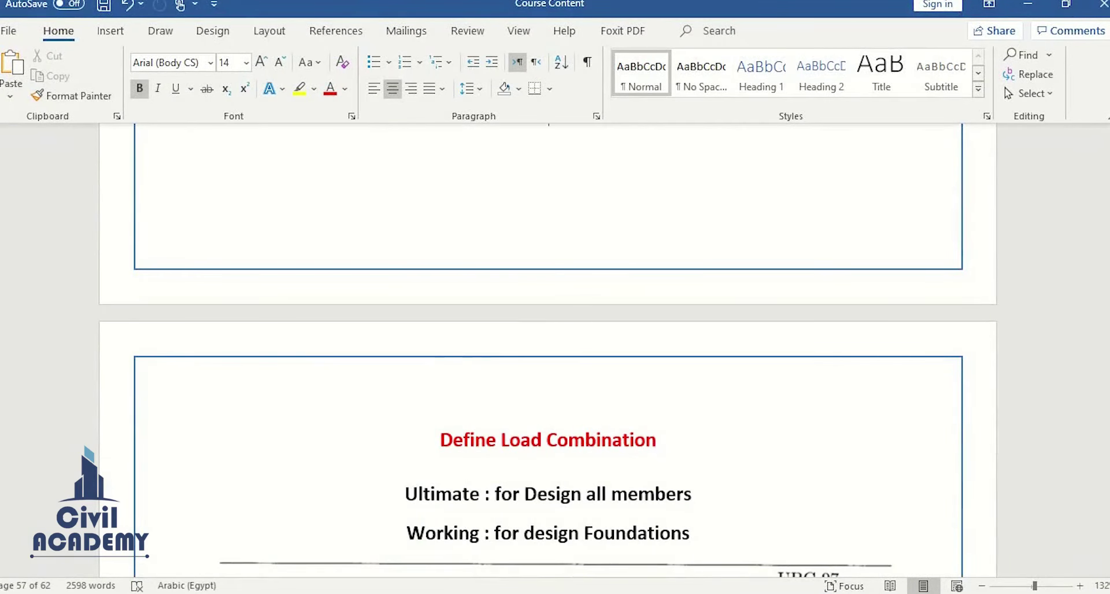
click(659, 440)
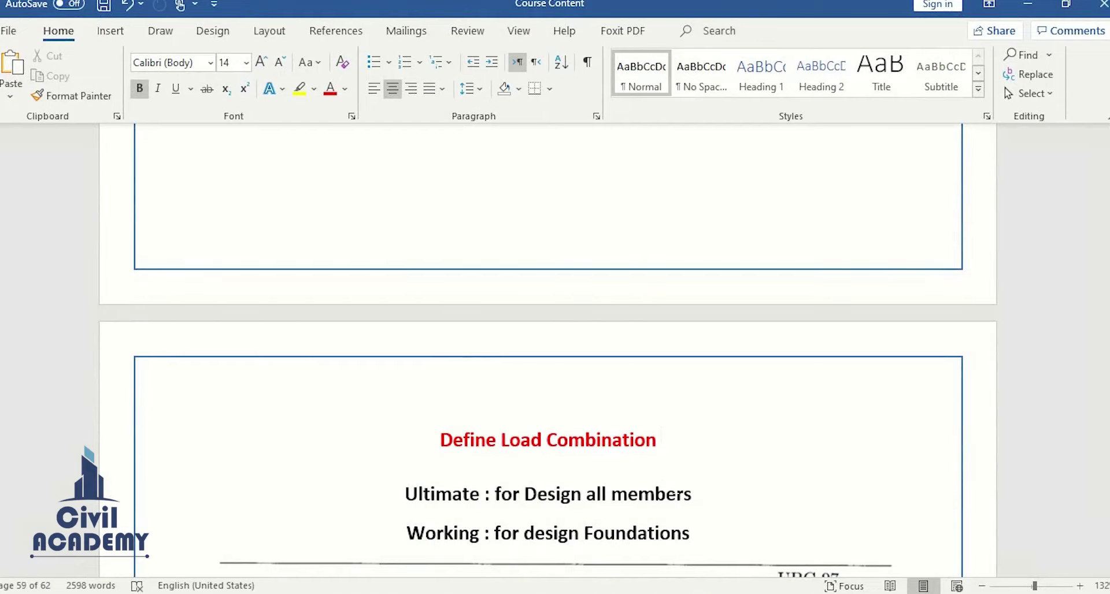
text((29)
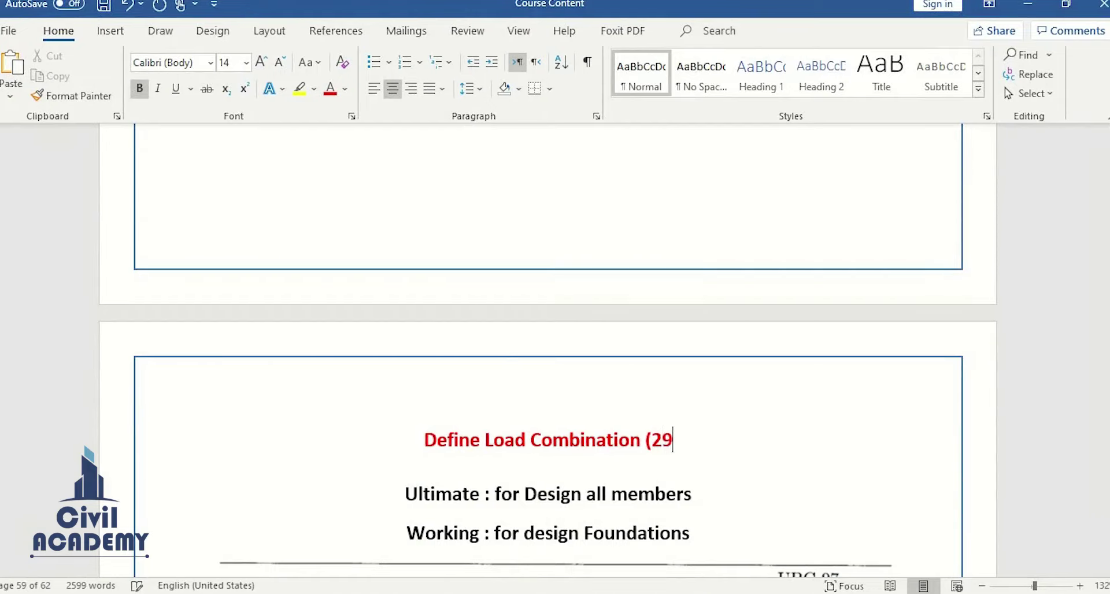
text())
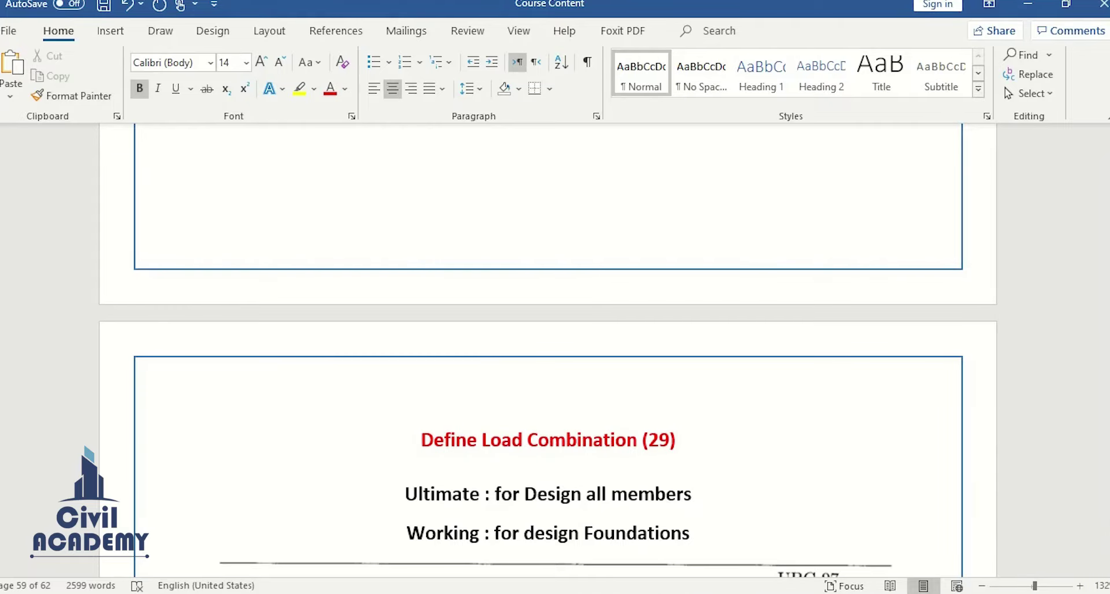
Add a "Summary" line below the UBC-97 load combination table, with its spelling corrected
scroll(547, 347, down, 15)
scroll(547, 347, down, 5)
scroll(548, 347, up, 1)
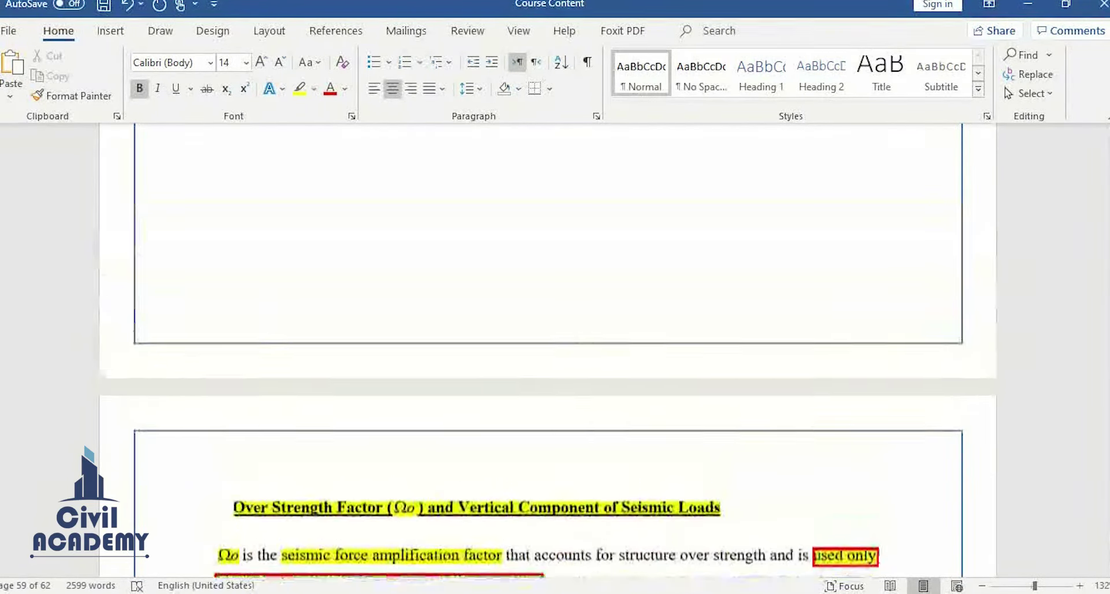
scroll(547, 347, down, 5)
scroll(547, 347, up, 12)
scroll(547, 347, up, 1)
click(548, 291)
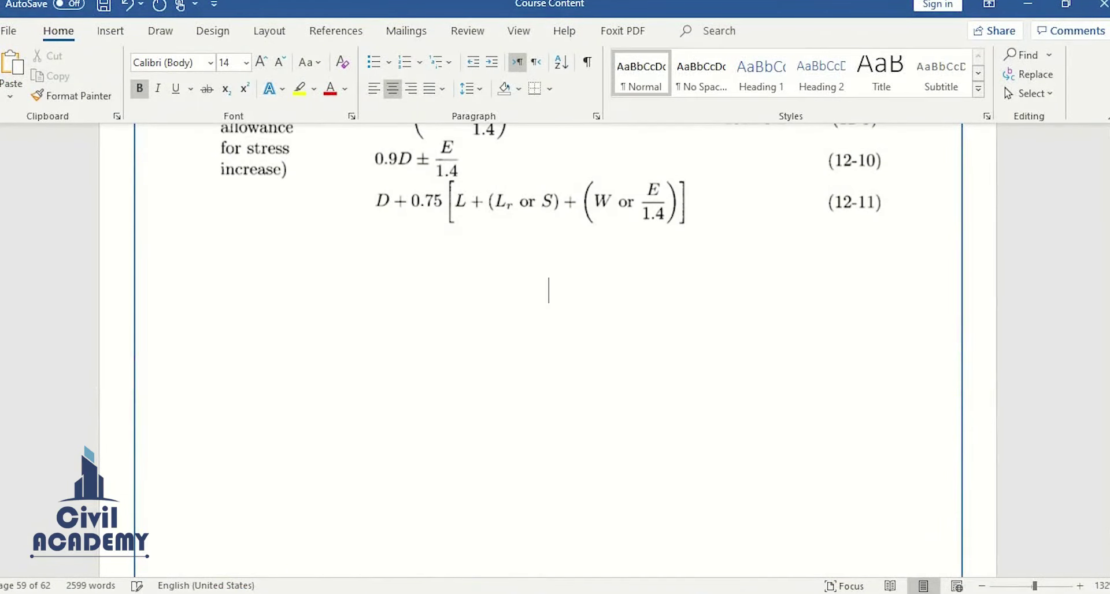
text(Summry)
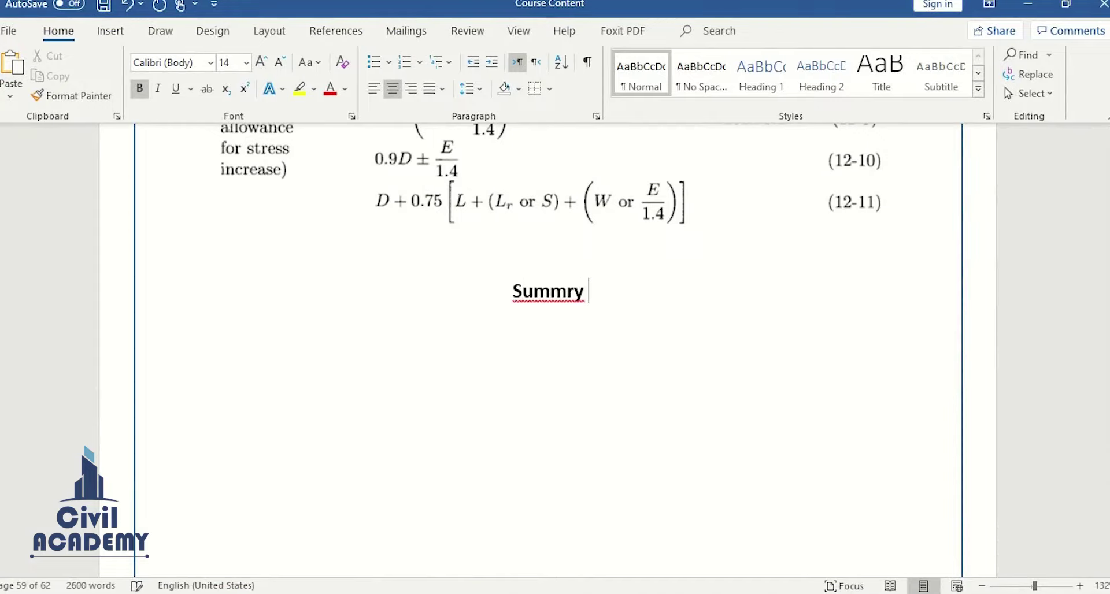
right_click(550, 292)
mouse_move(565, 318)
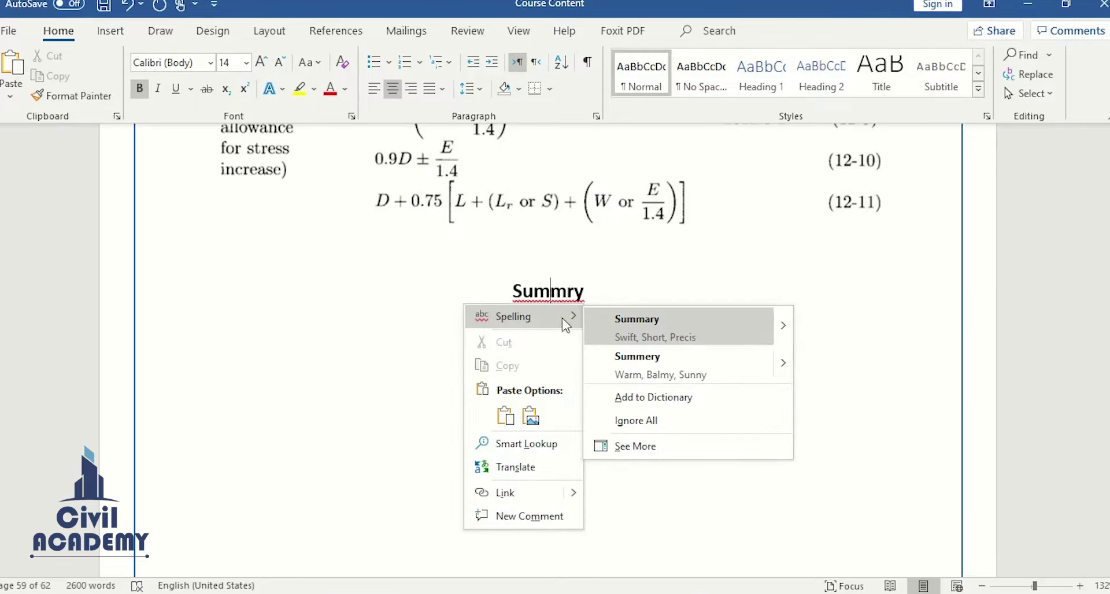
click(662, 323)
Append "(Video 30)" to the Summary line, correcting the spelling of "Video"
text(()
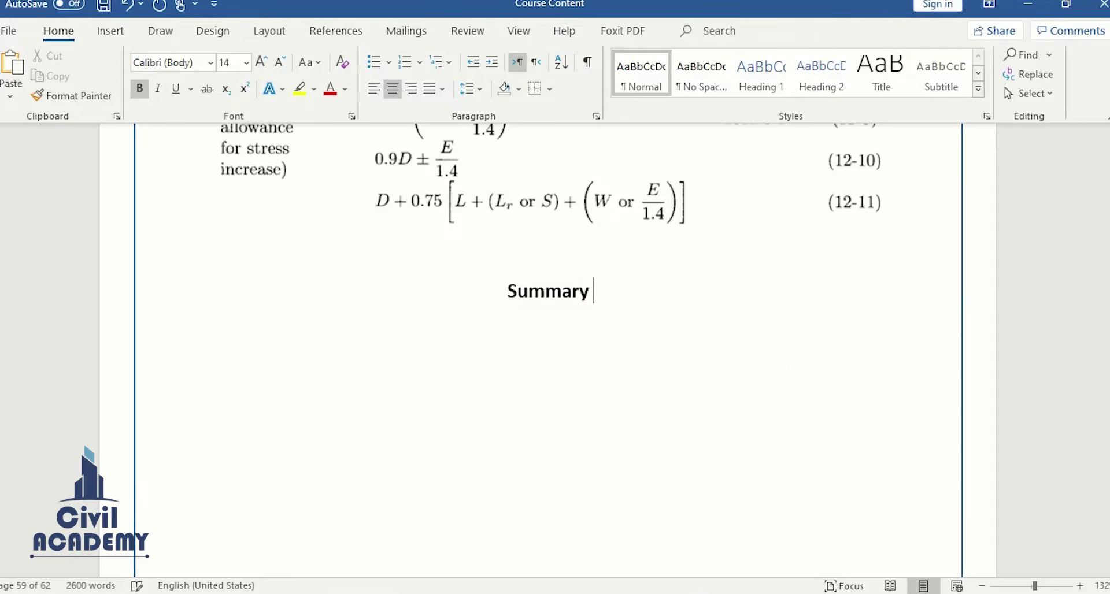
text(V)
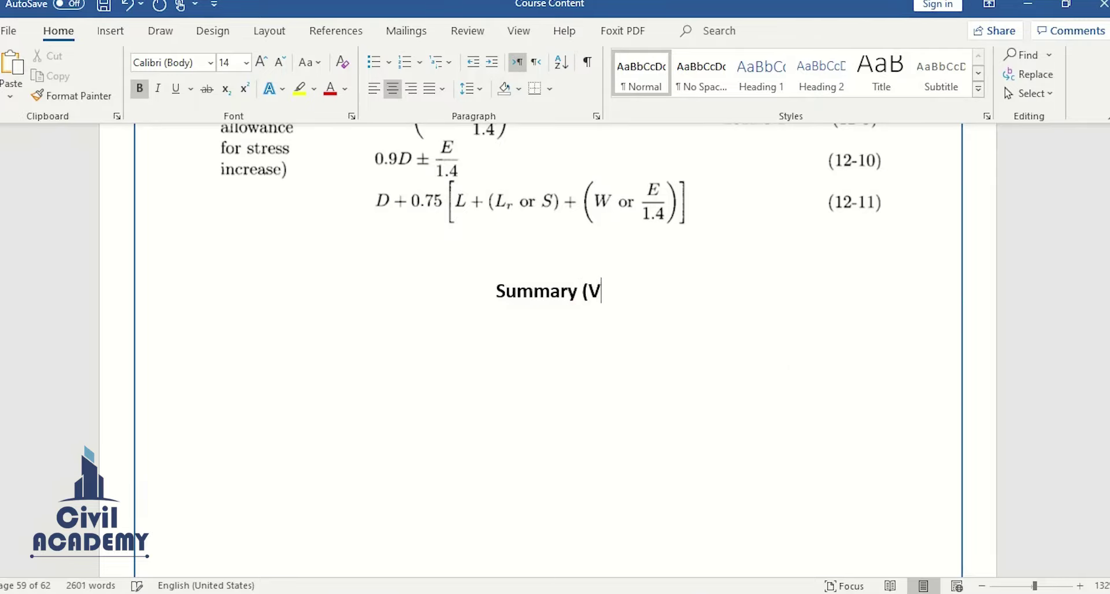
text(iedo )
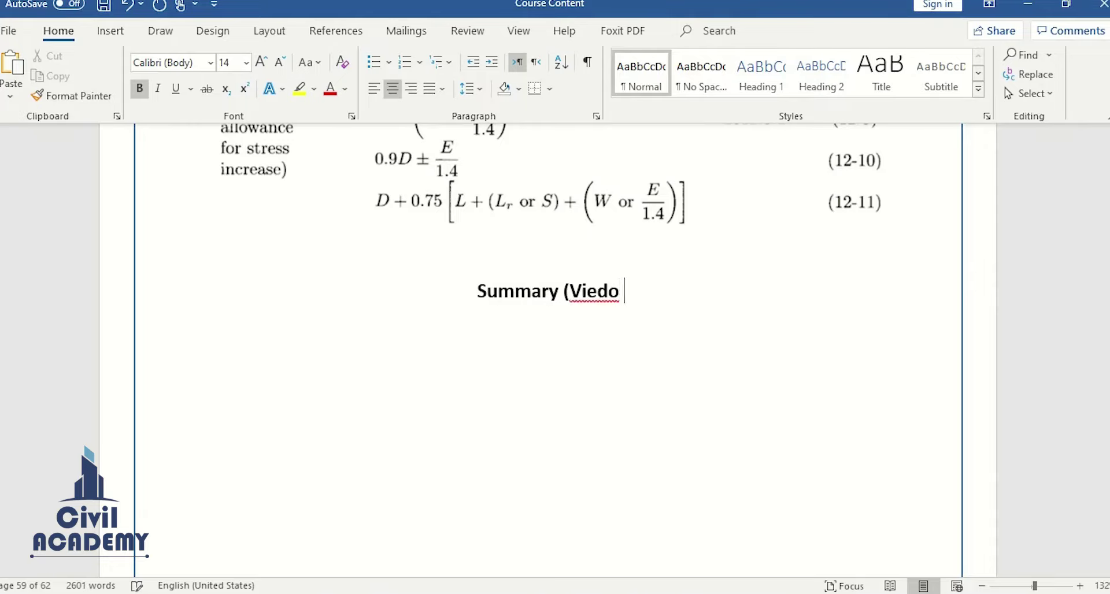
text(30))
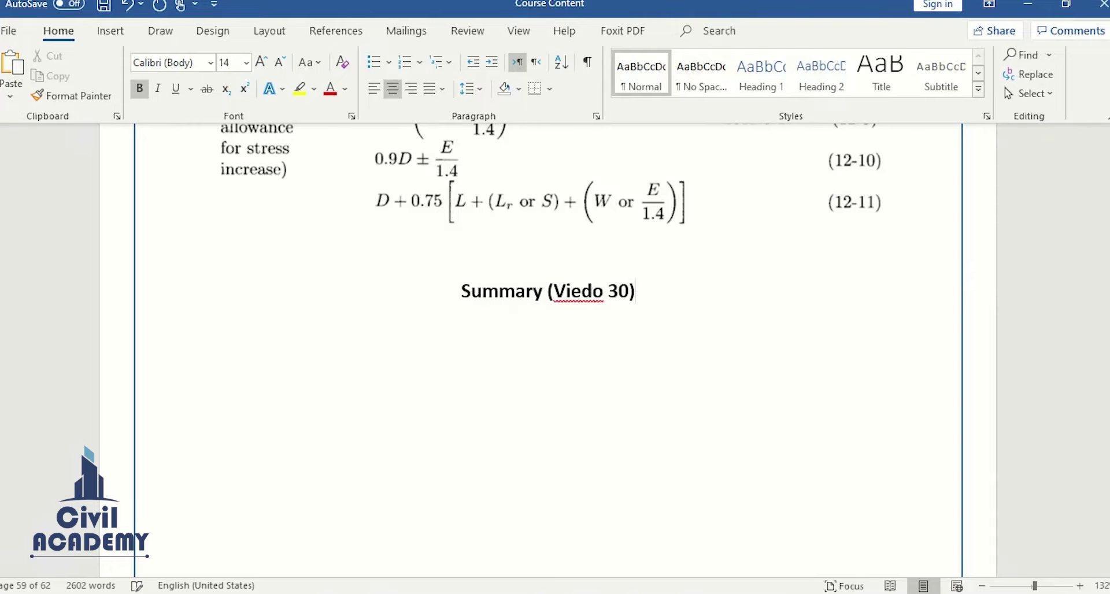
right_click(593, 292)
click(663, 337)
Select the whole "Summary (Video 30)" line below the load combination table
triple_click(582, 292)
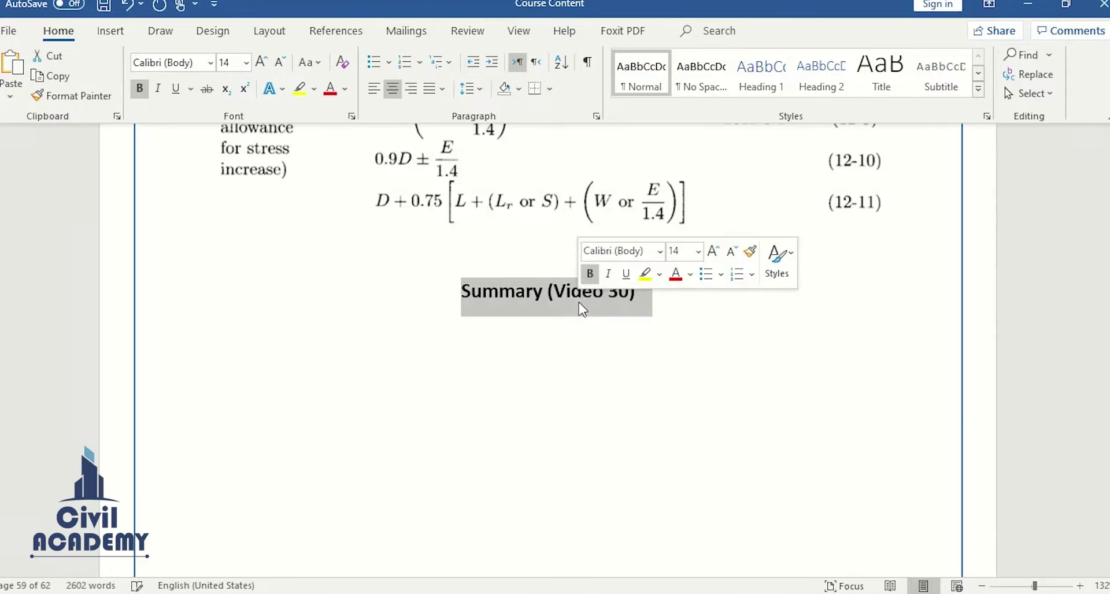